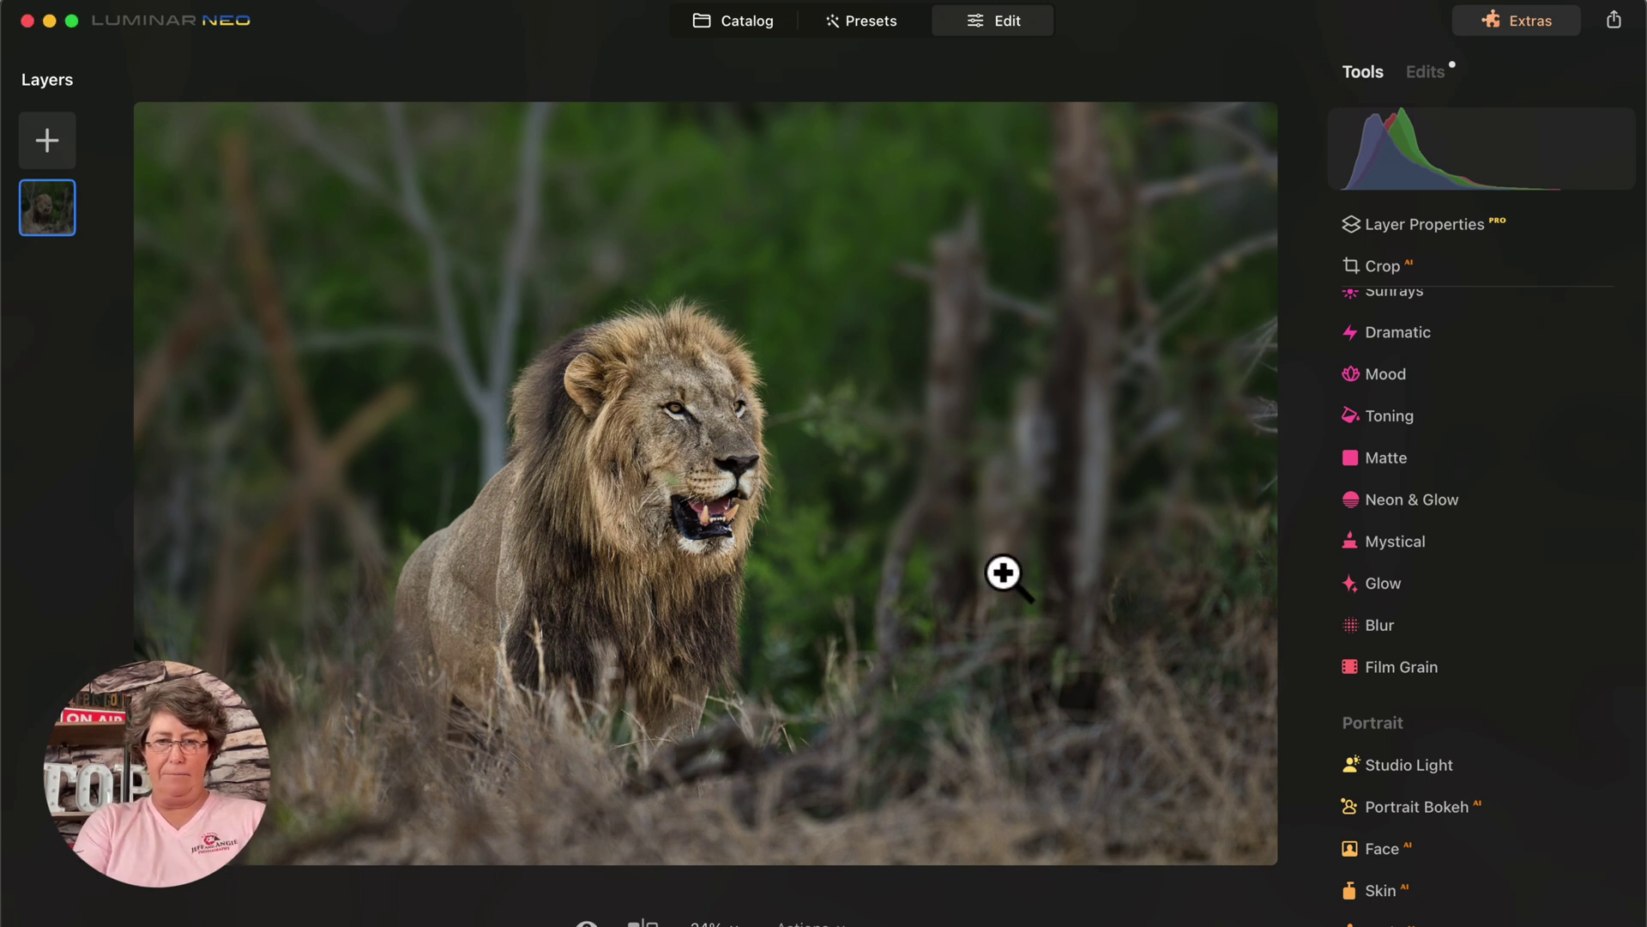
Revert the lion photo to its unedited original.
click(805, 923)
click(840, 897)
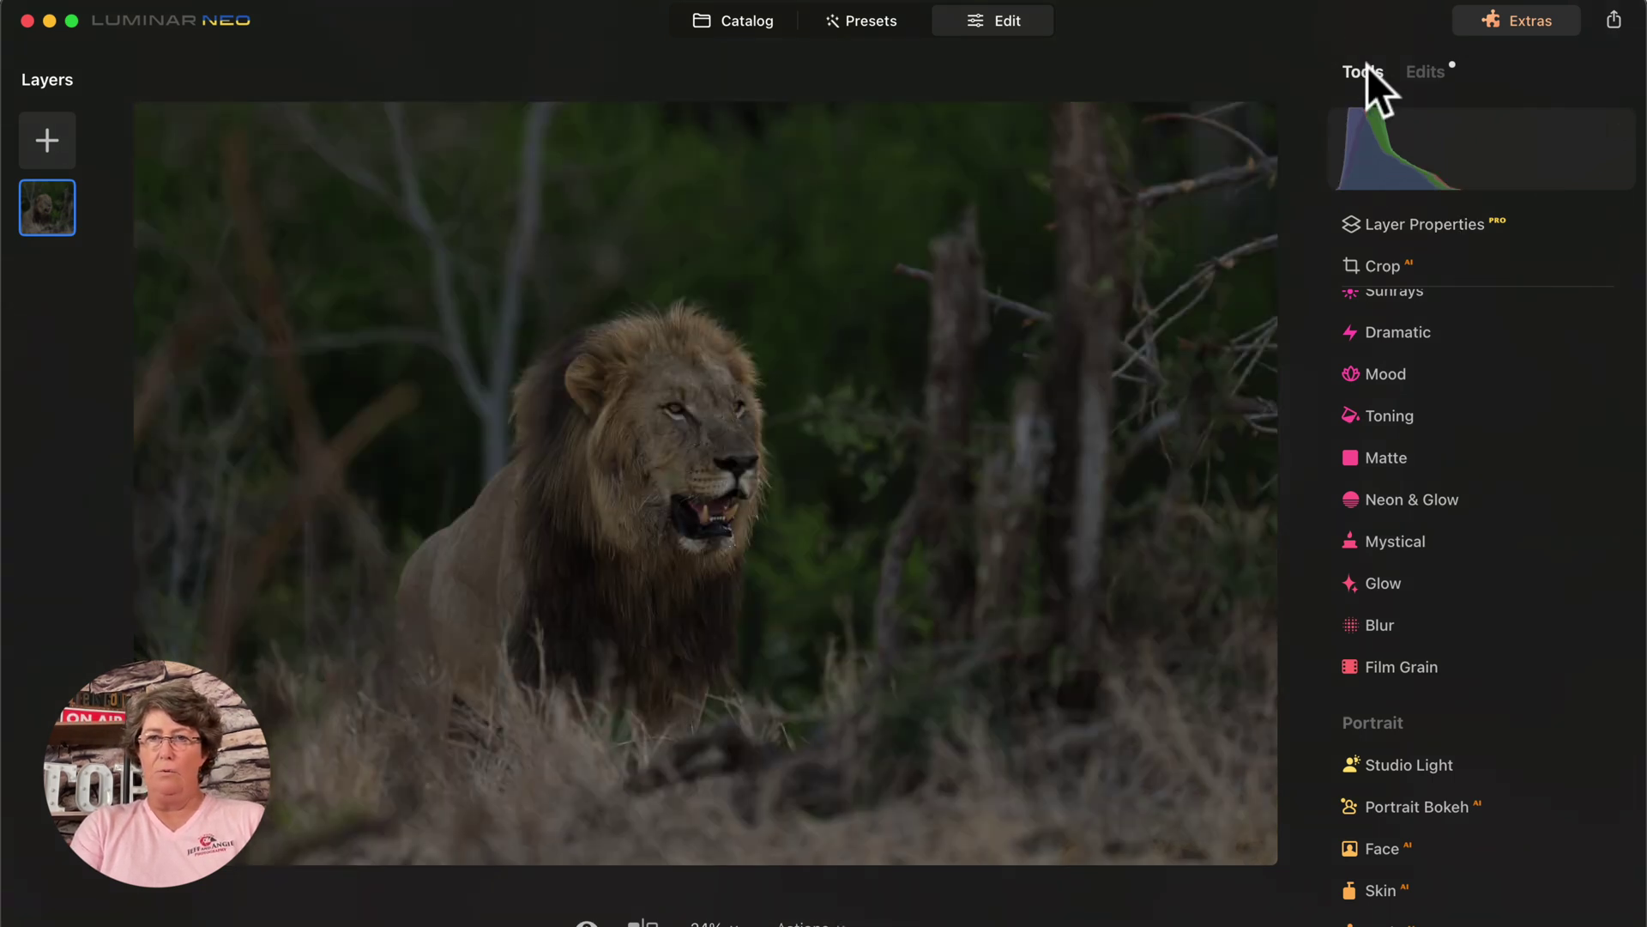
In the Develop tool, set Highlights to -39, Shadows to 63 and Smart Contrast to 23.
scroll(1450, 392, up, 10)
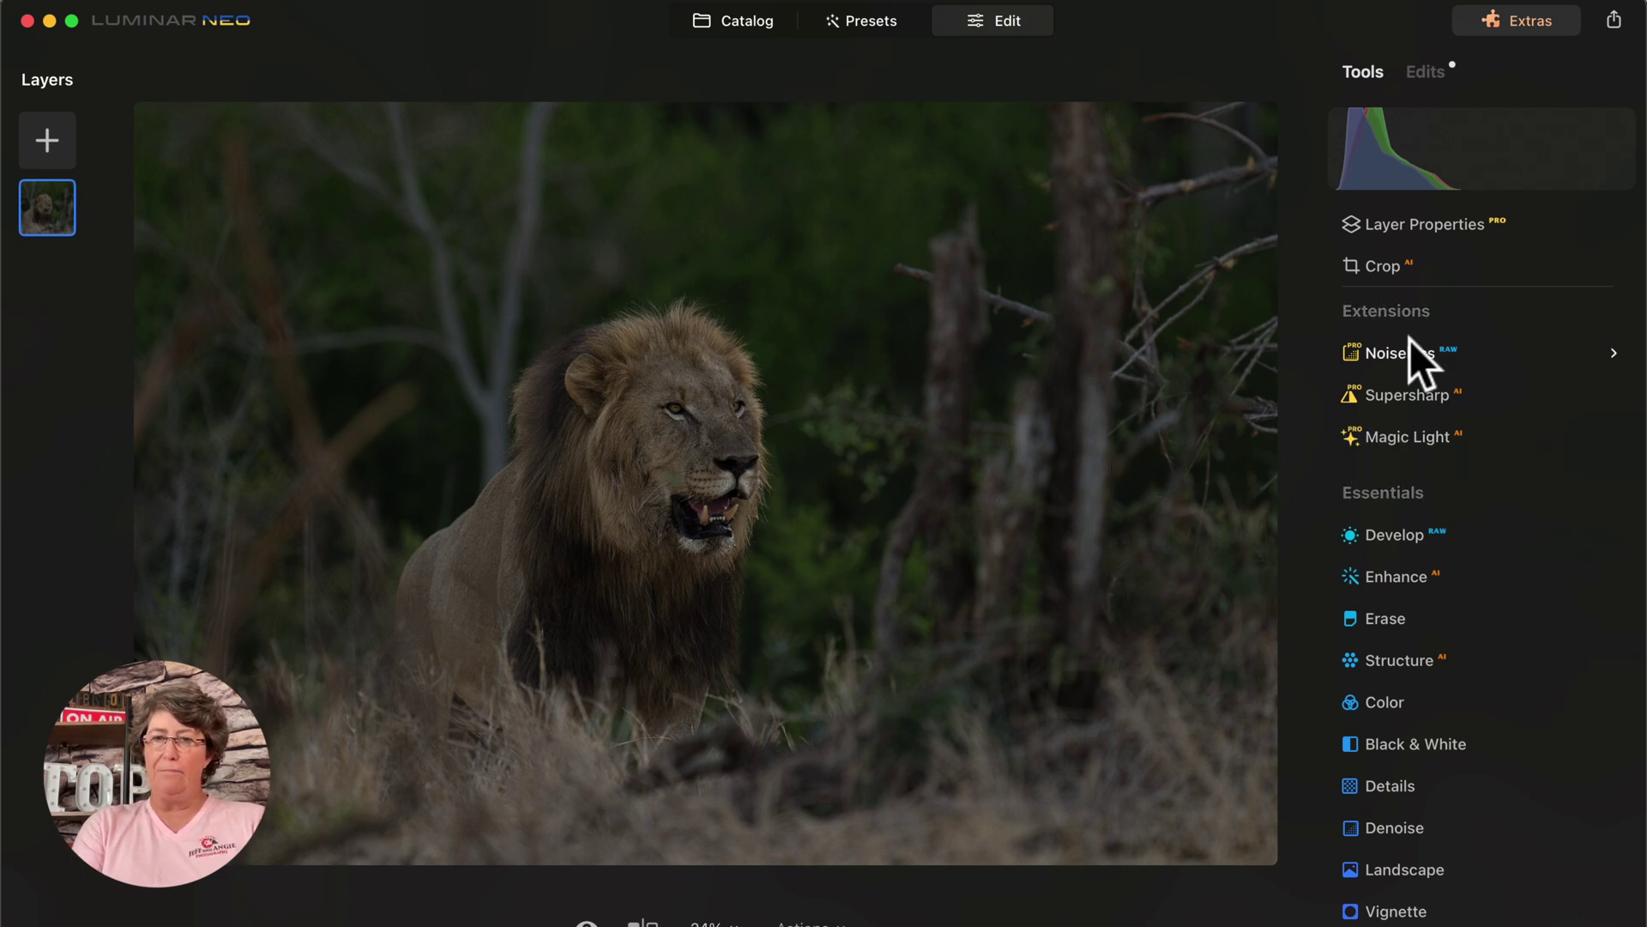
click(1390, 543)
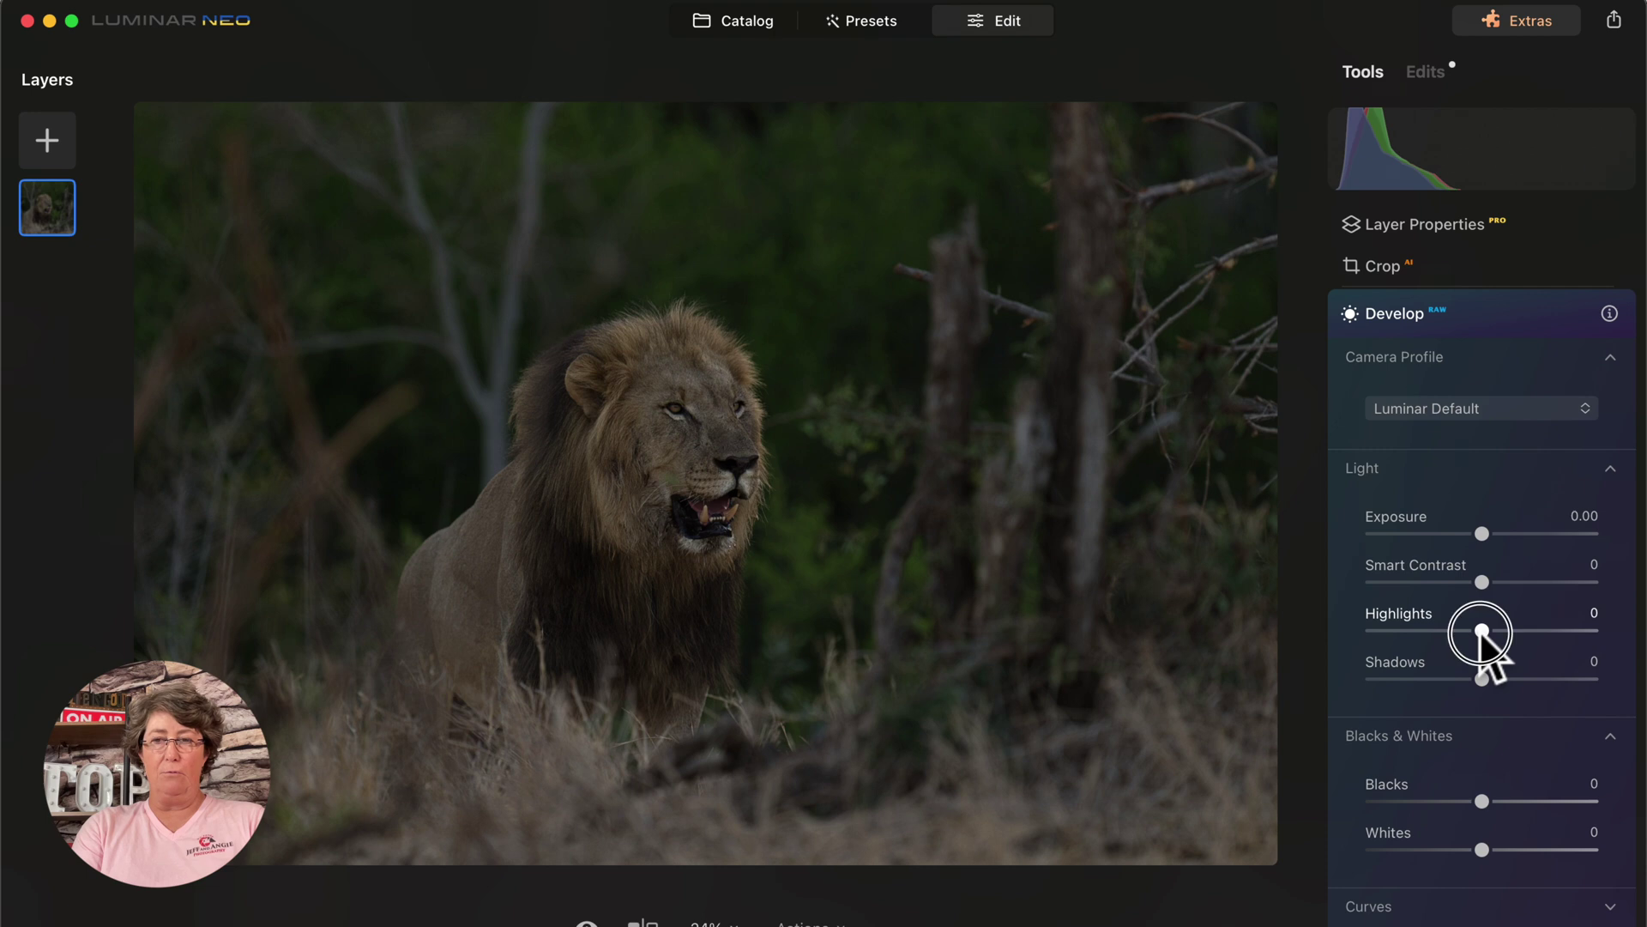
drag(1482, 631, 1529, 679)
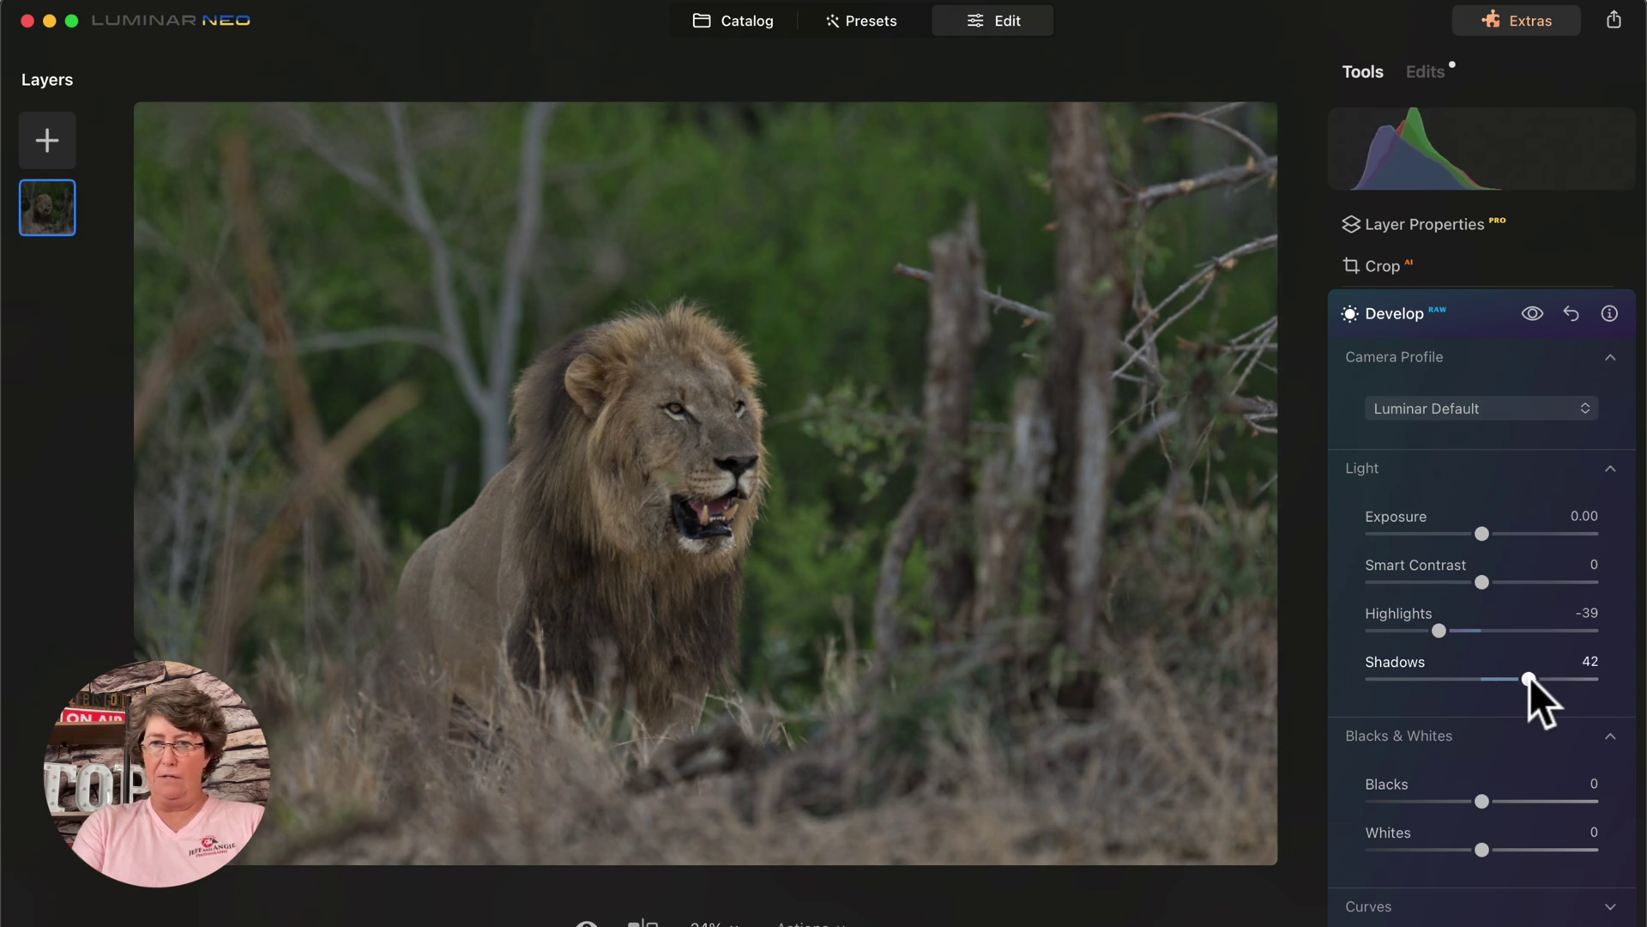
drag(1482, 582, 1503, 582)
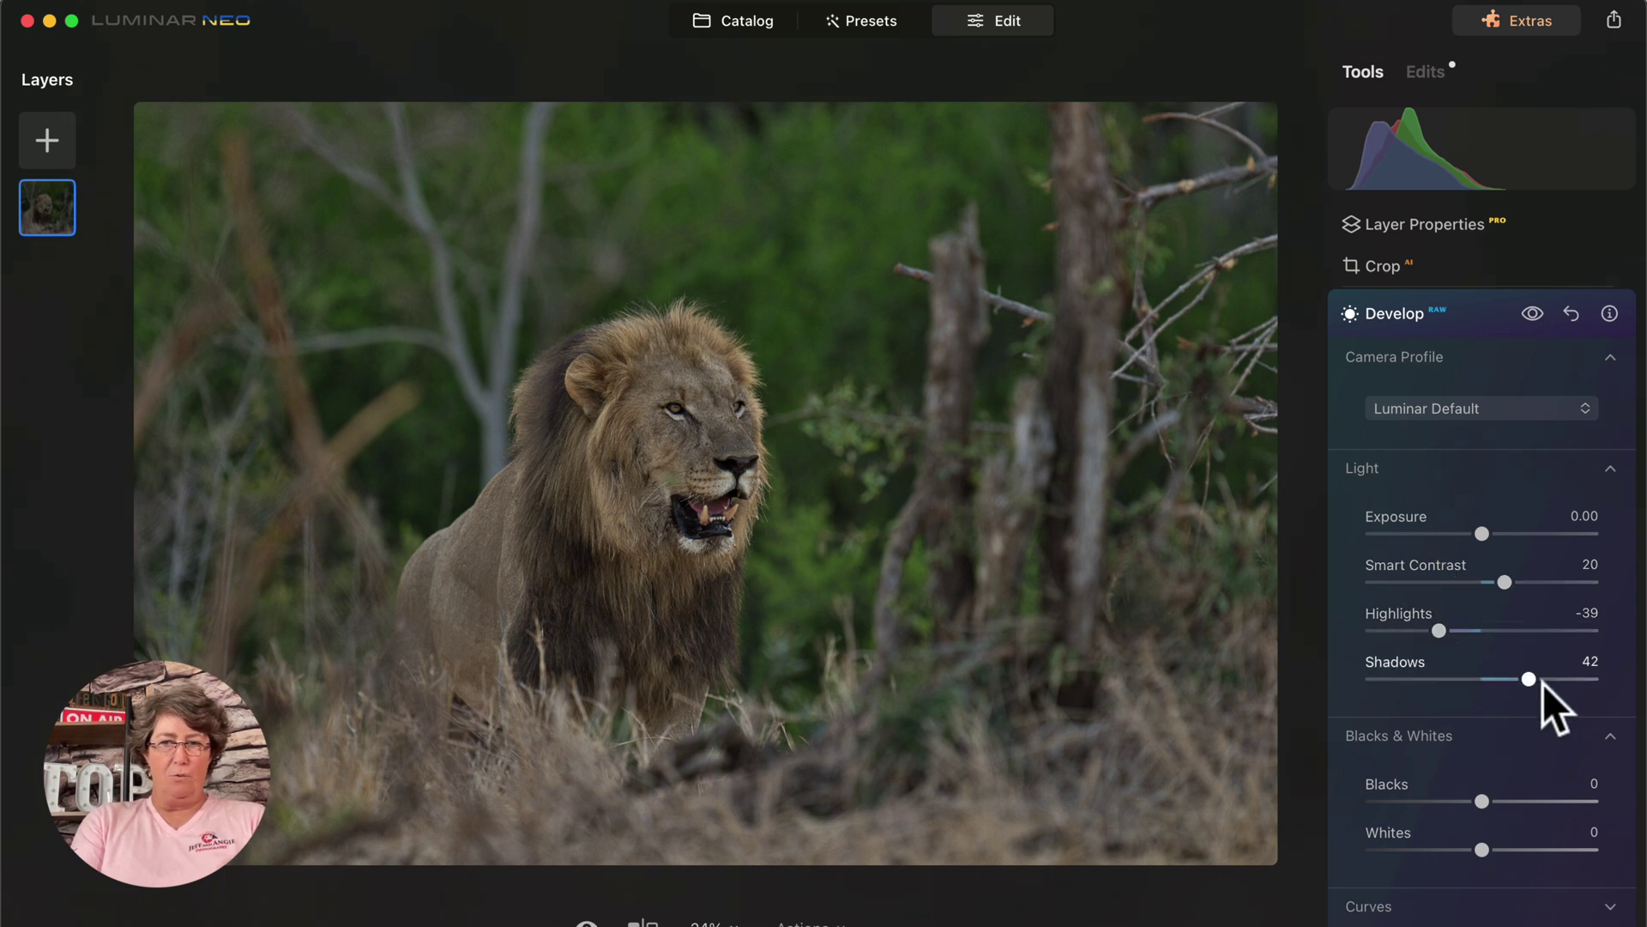
drag(1529, 678, 1551, 678)
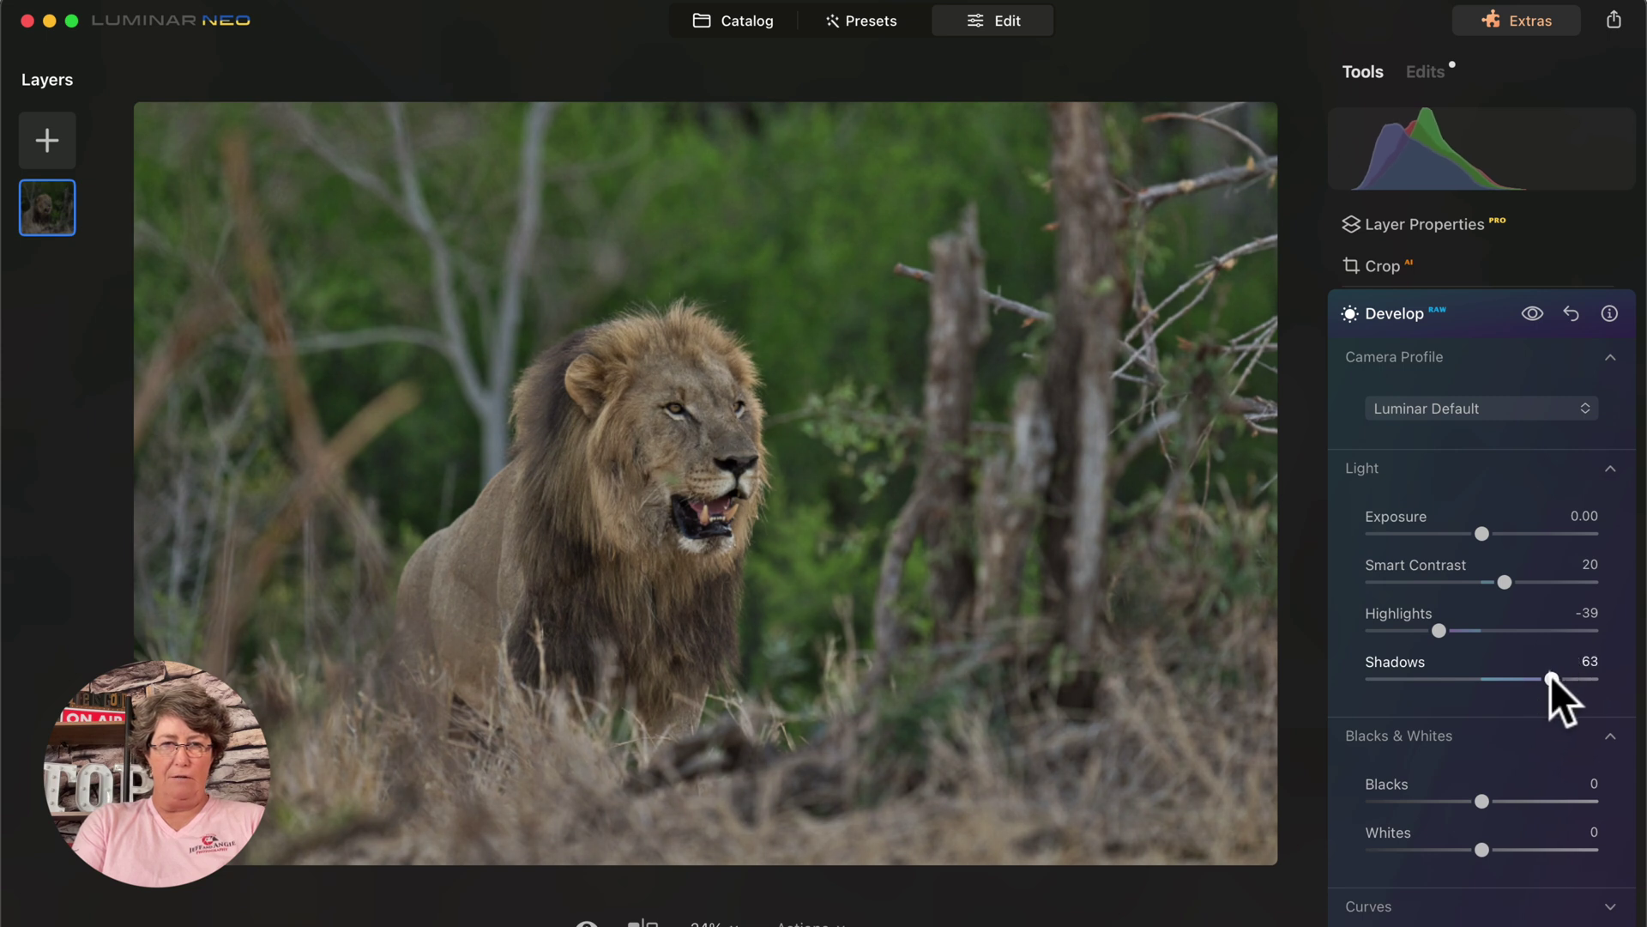
click(1505, 582)
drag(1505, 581, 1509, 580)
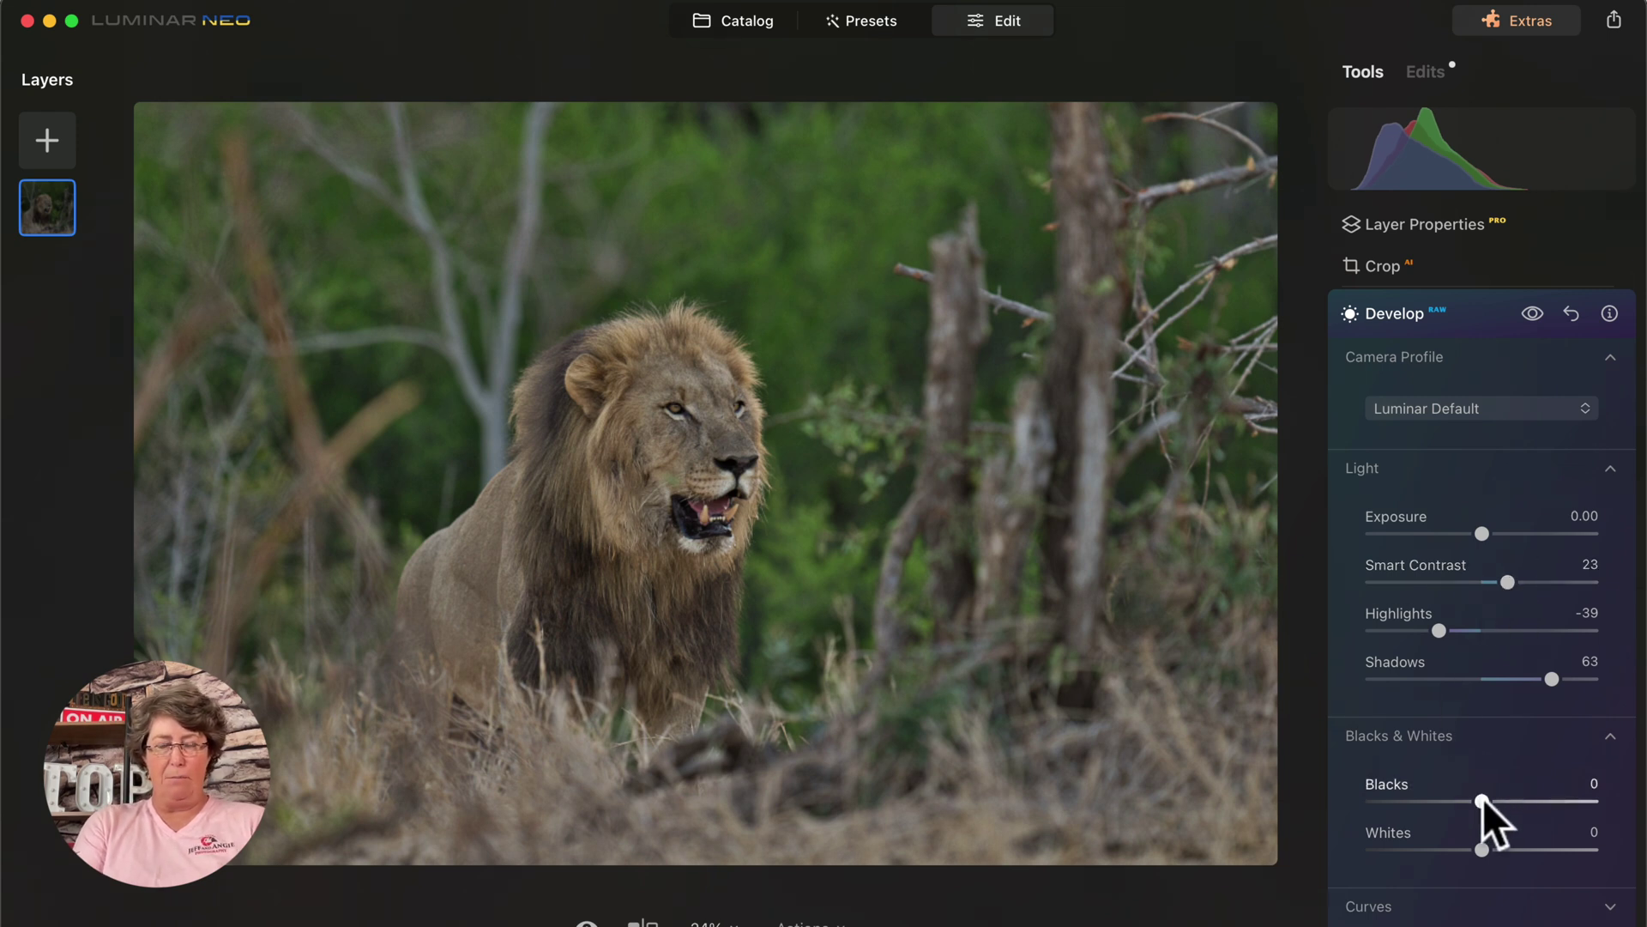
Set Blacks to -12 and Whites to 10 in the Develop tool.
drag(1482, 801, 1468, 801)
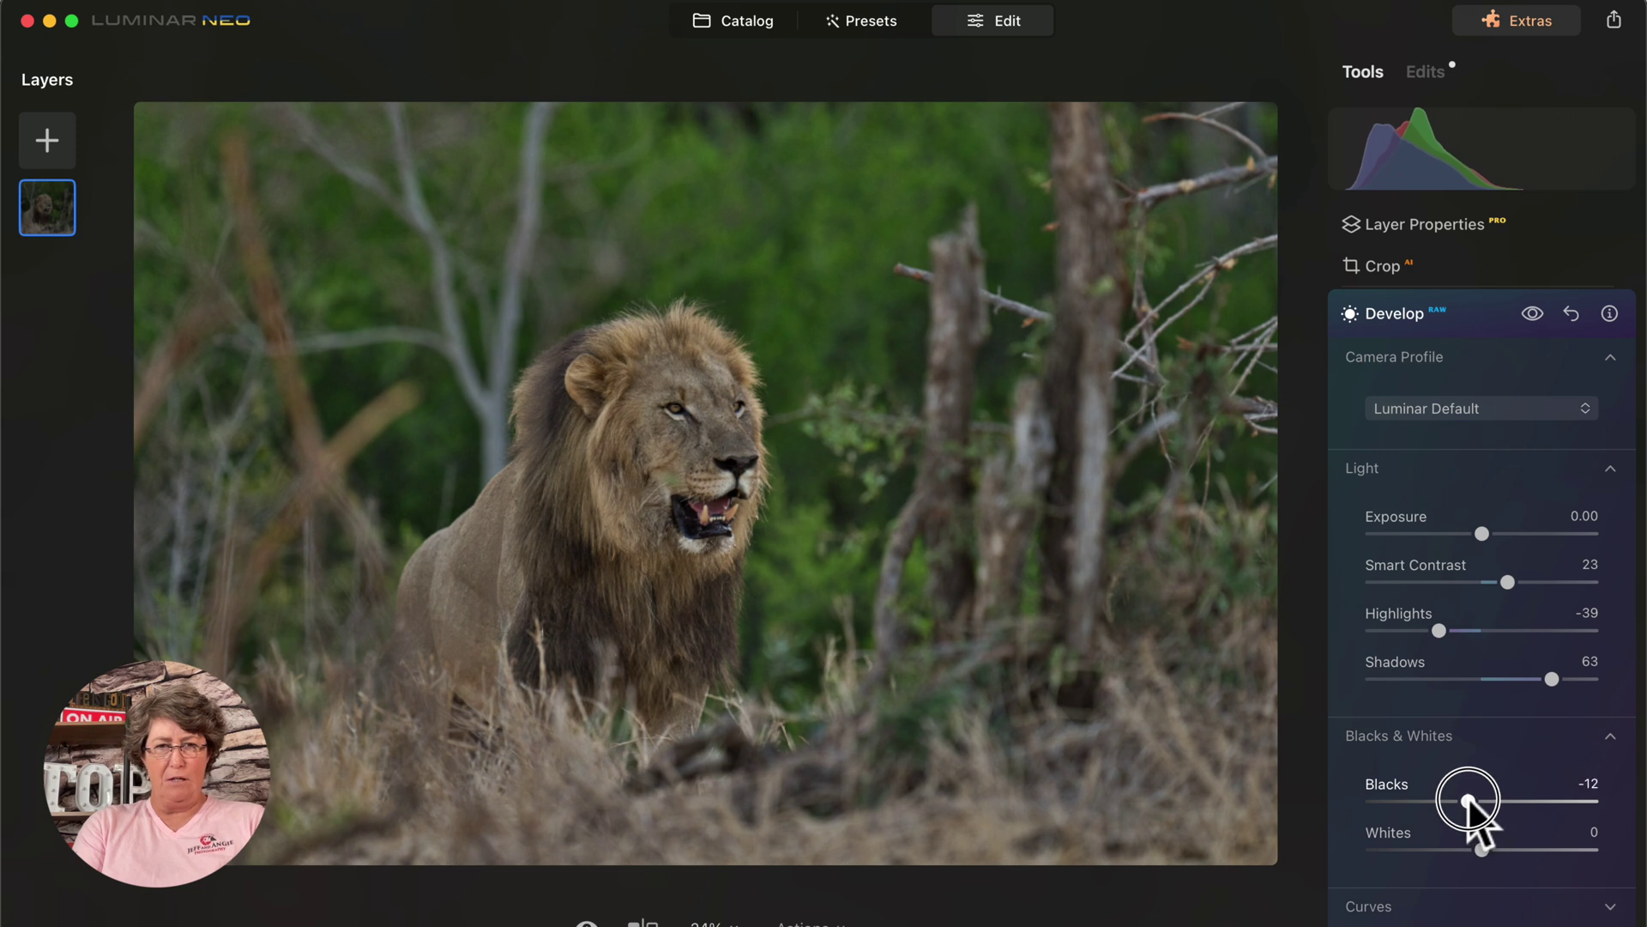
click(1482, 849)
drag(1485, 849, 1495, 849)
Enable Auto Distortion Corrections and Auto Defringe in the Develop tool's Optics settings.
scroll(1496, 847, down, 5)
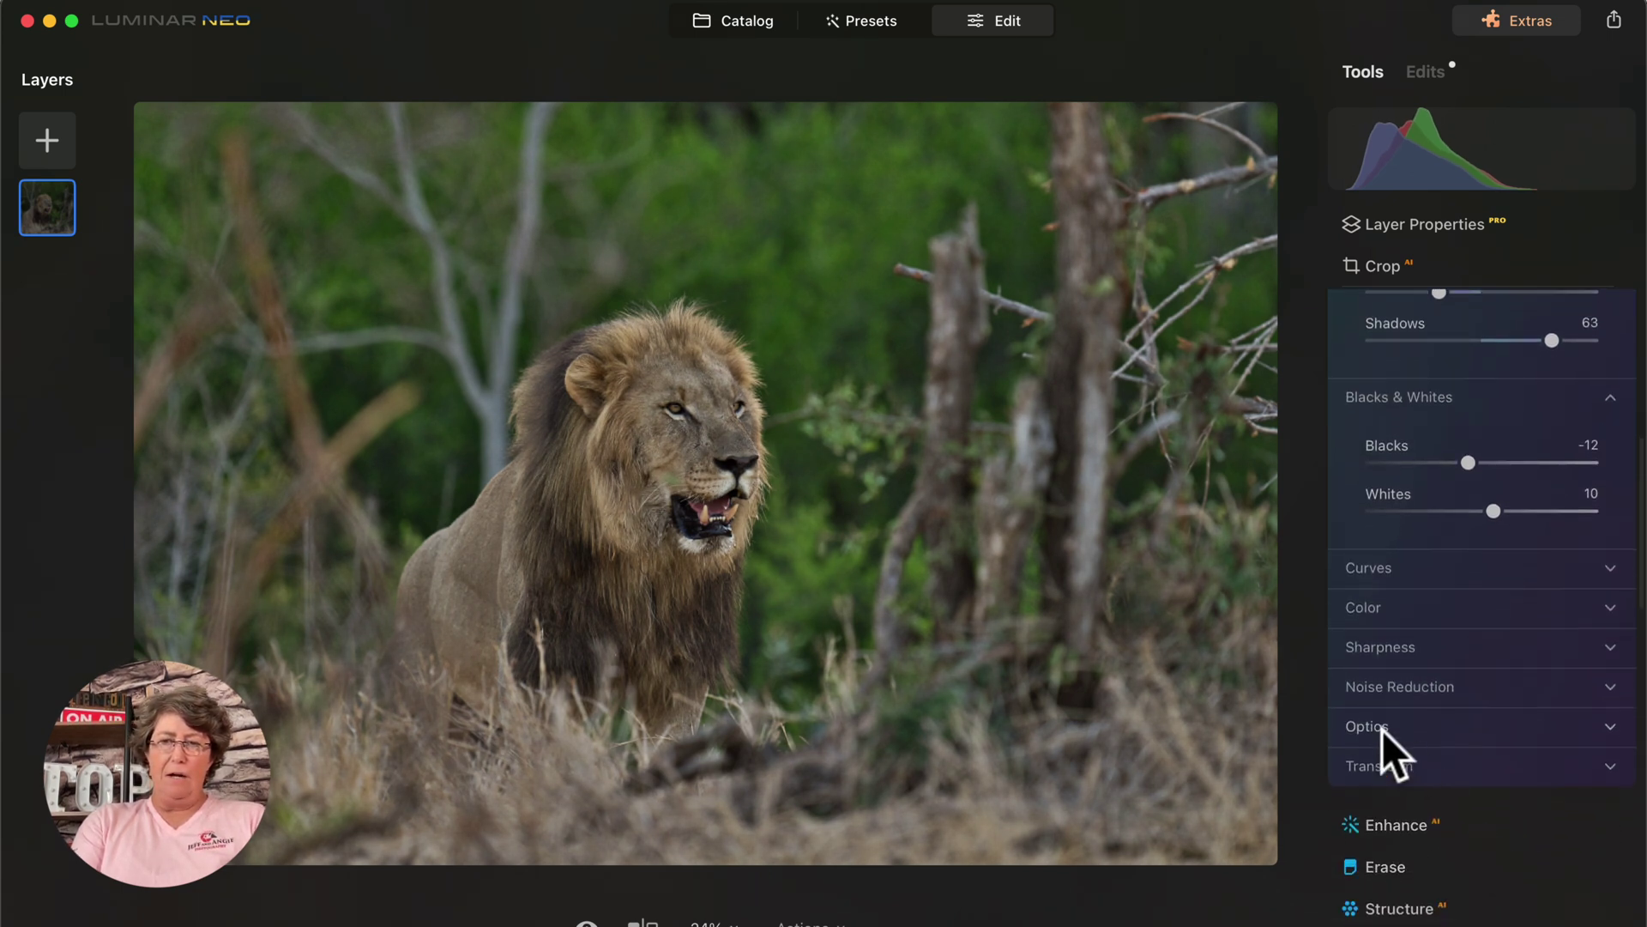
click(1380, 728)
scroll(1380, 728, down, 3)
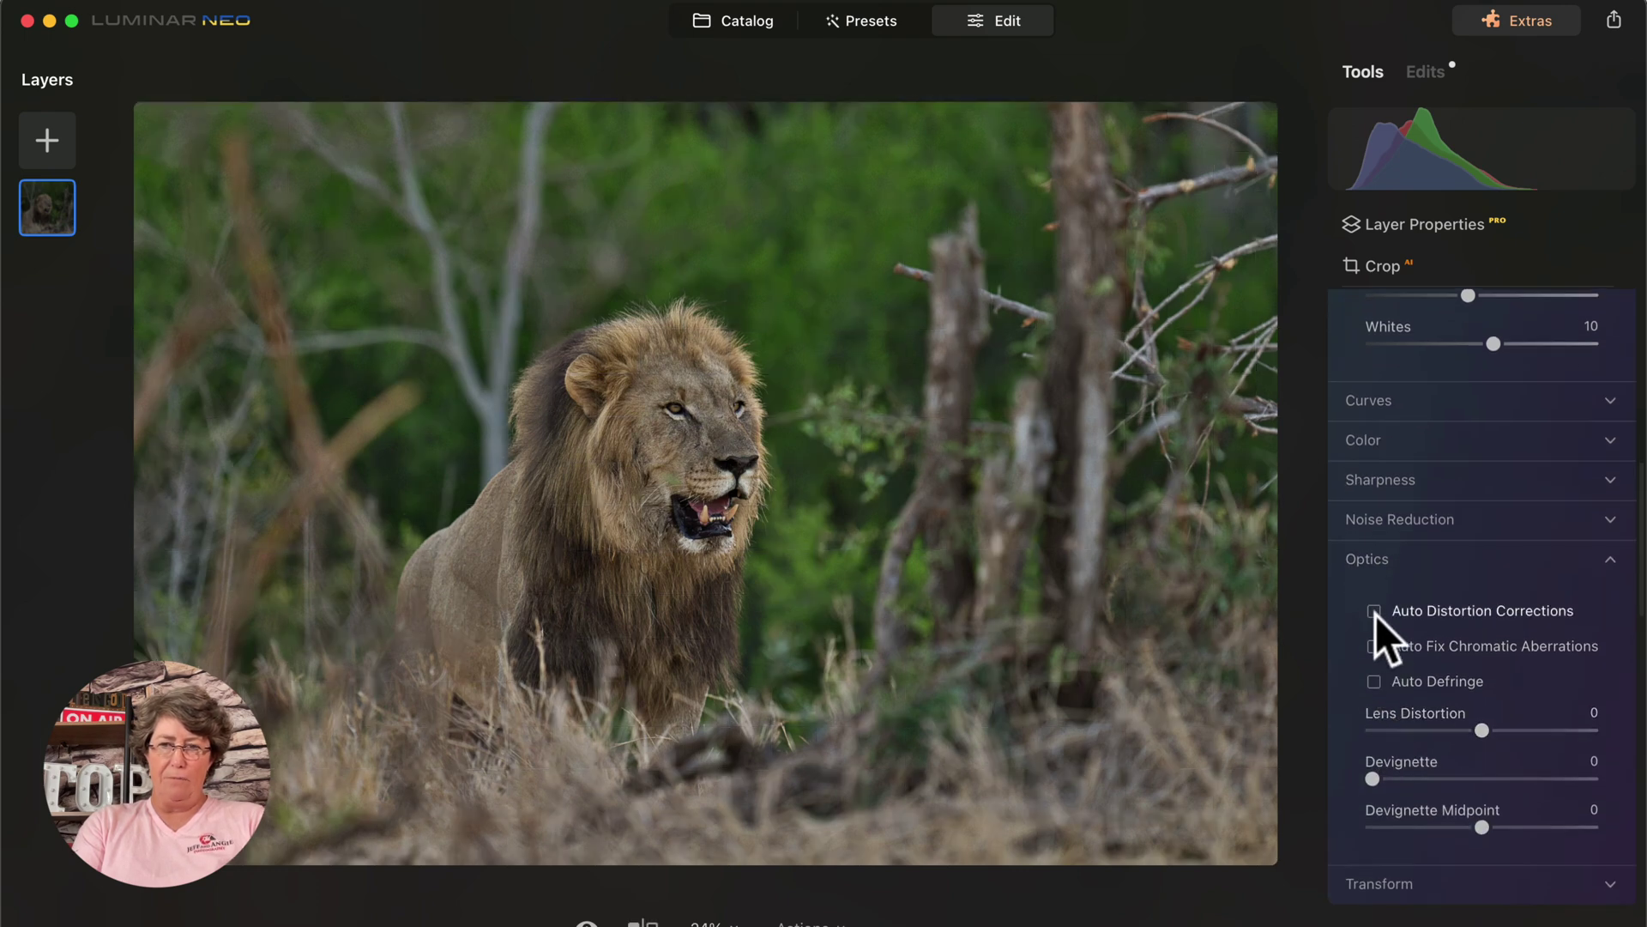
click(1374, 611)
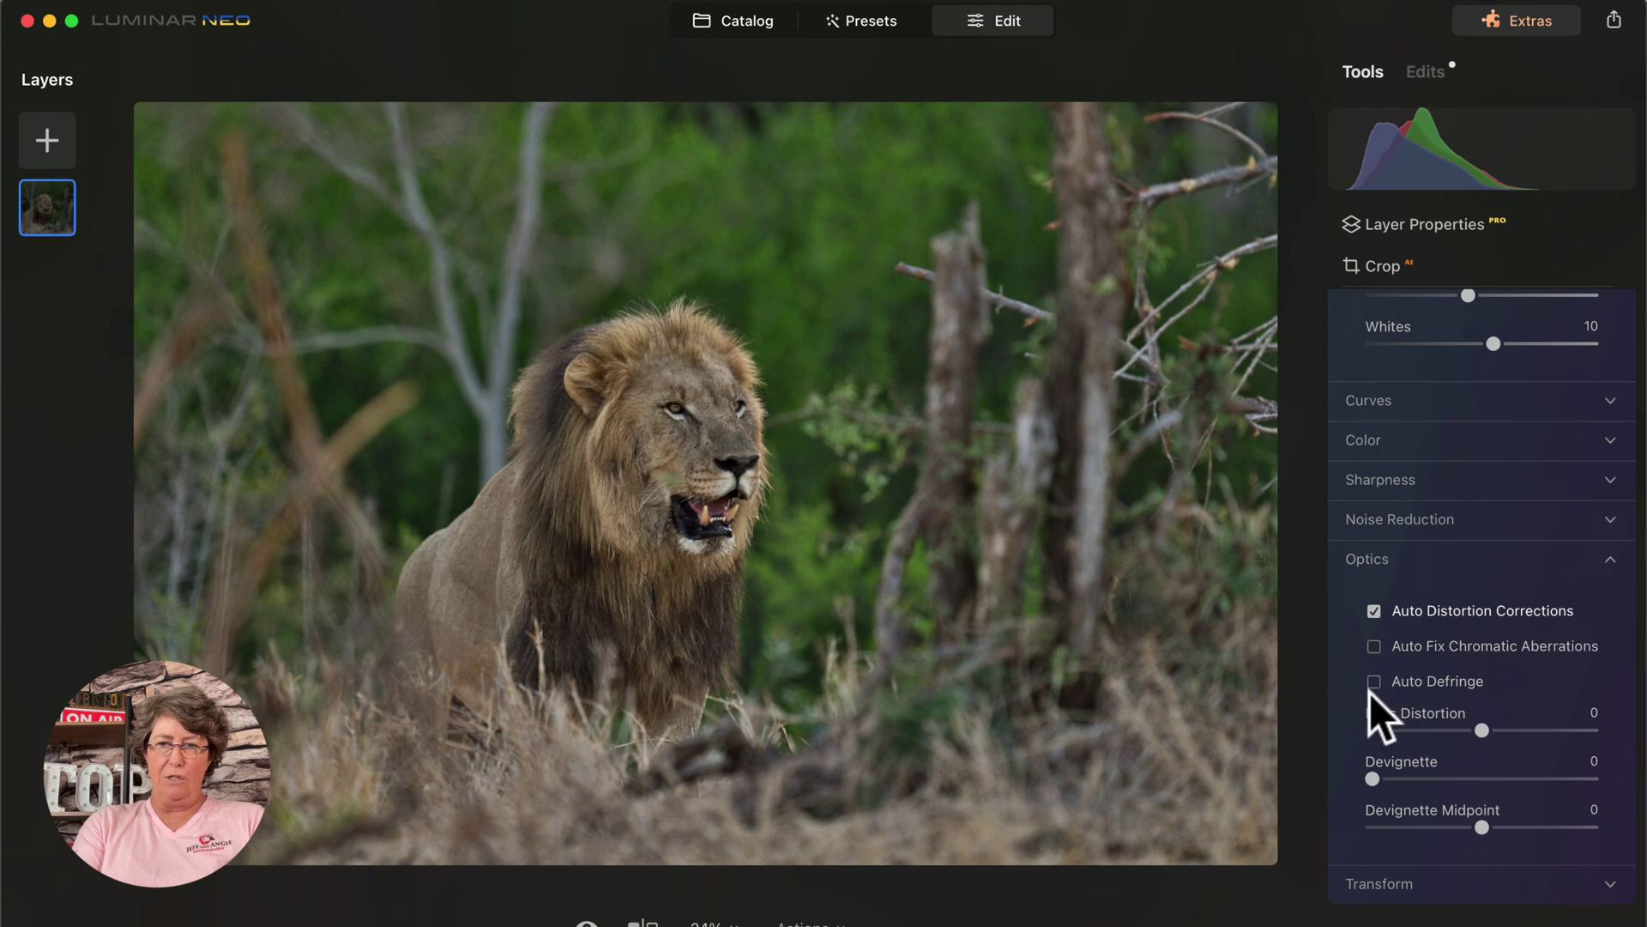
click(1374, 682)
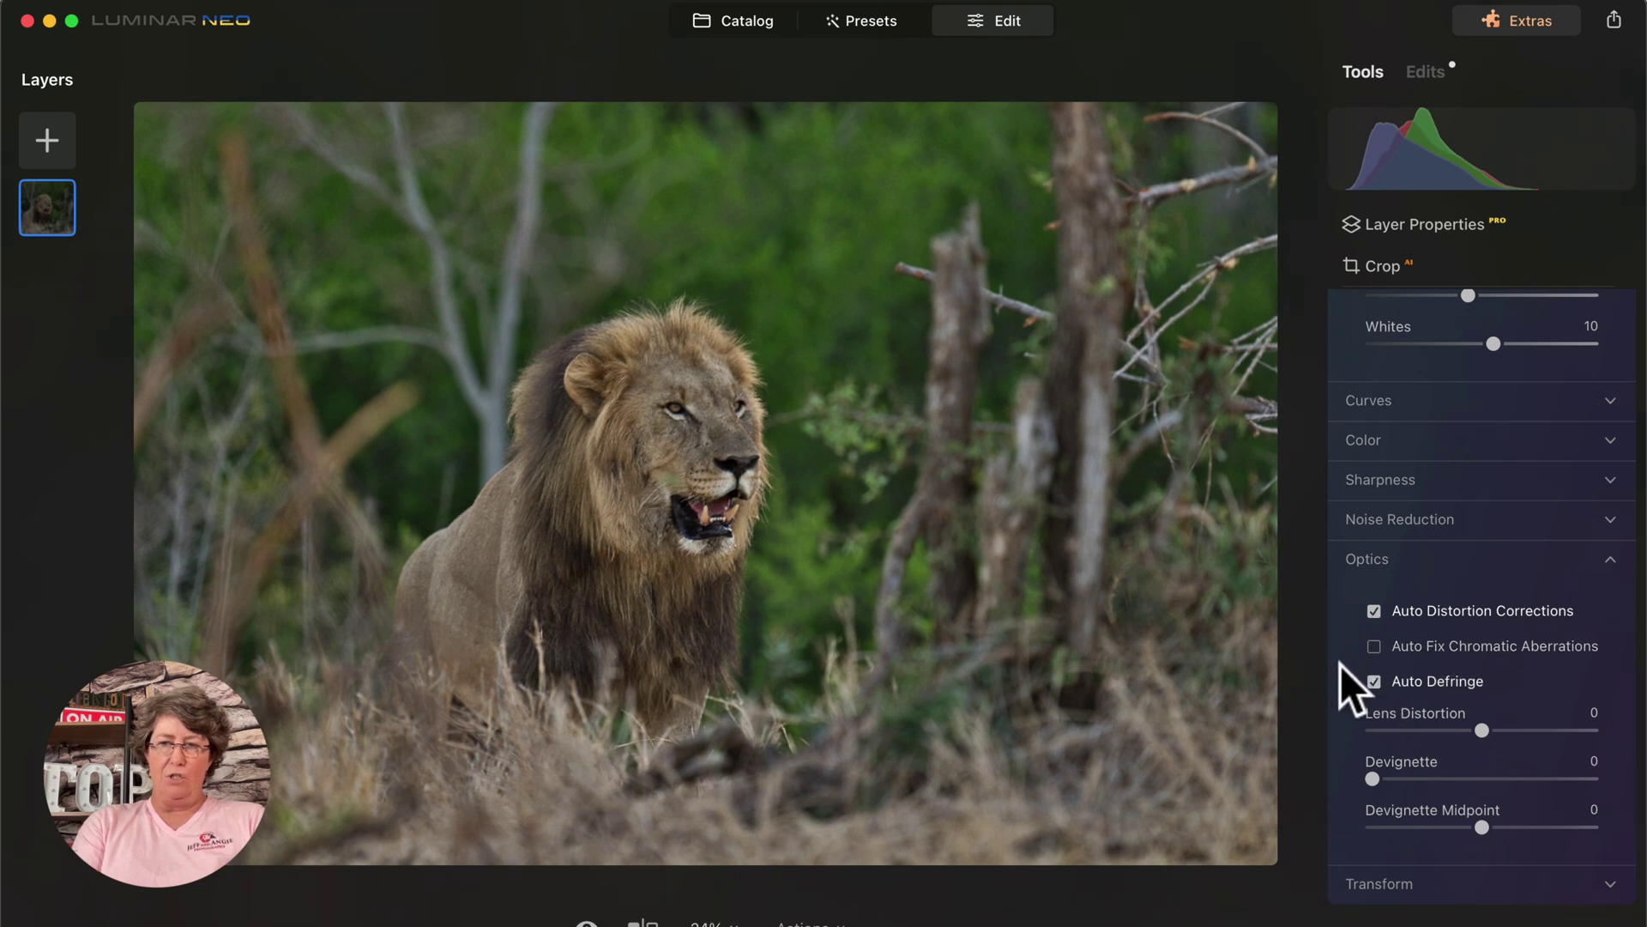
Inspect the lion's back, mane, face and the surrounding grass and background at 100% magnification.
click(627, 396)
scroll(449, 313, left, 5)
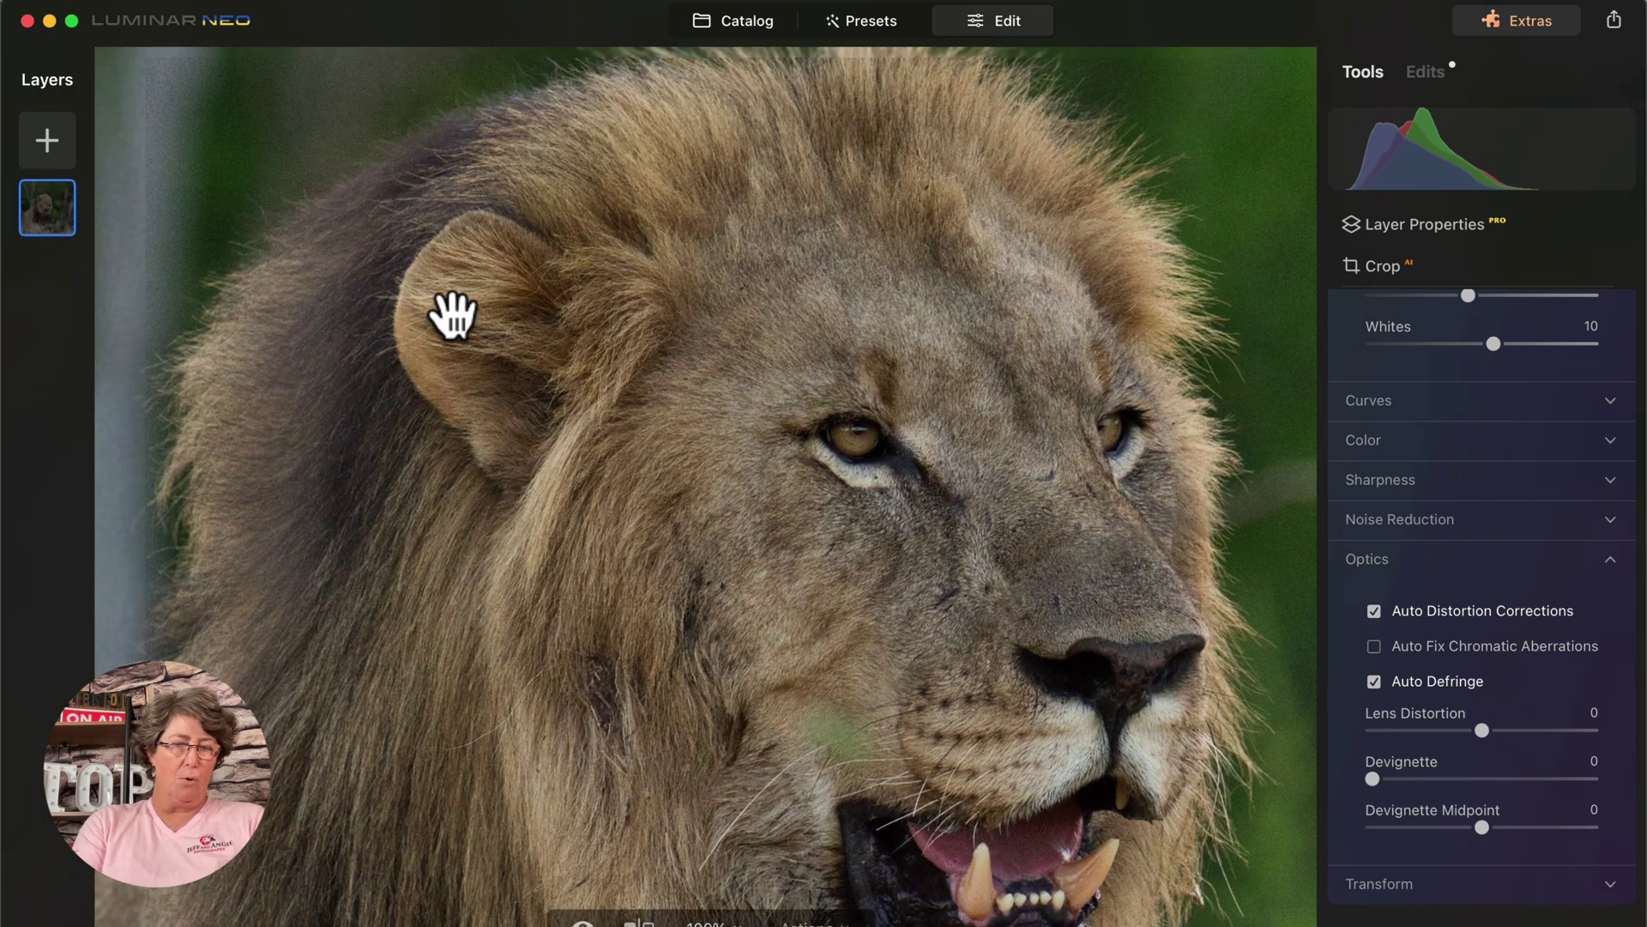
scroll(448, 313, left, 10)
scroll(449, 312, down, 5)
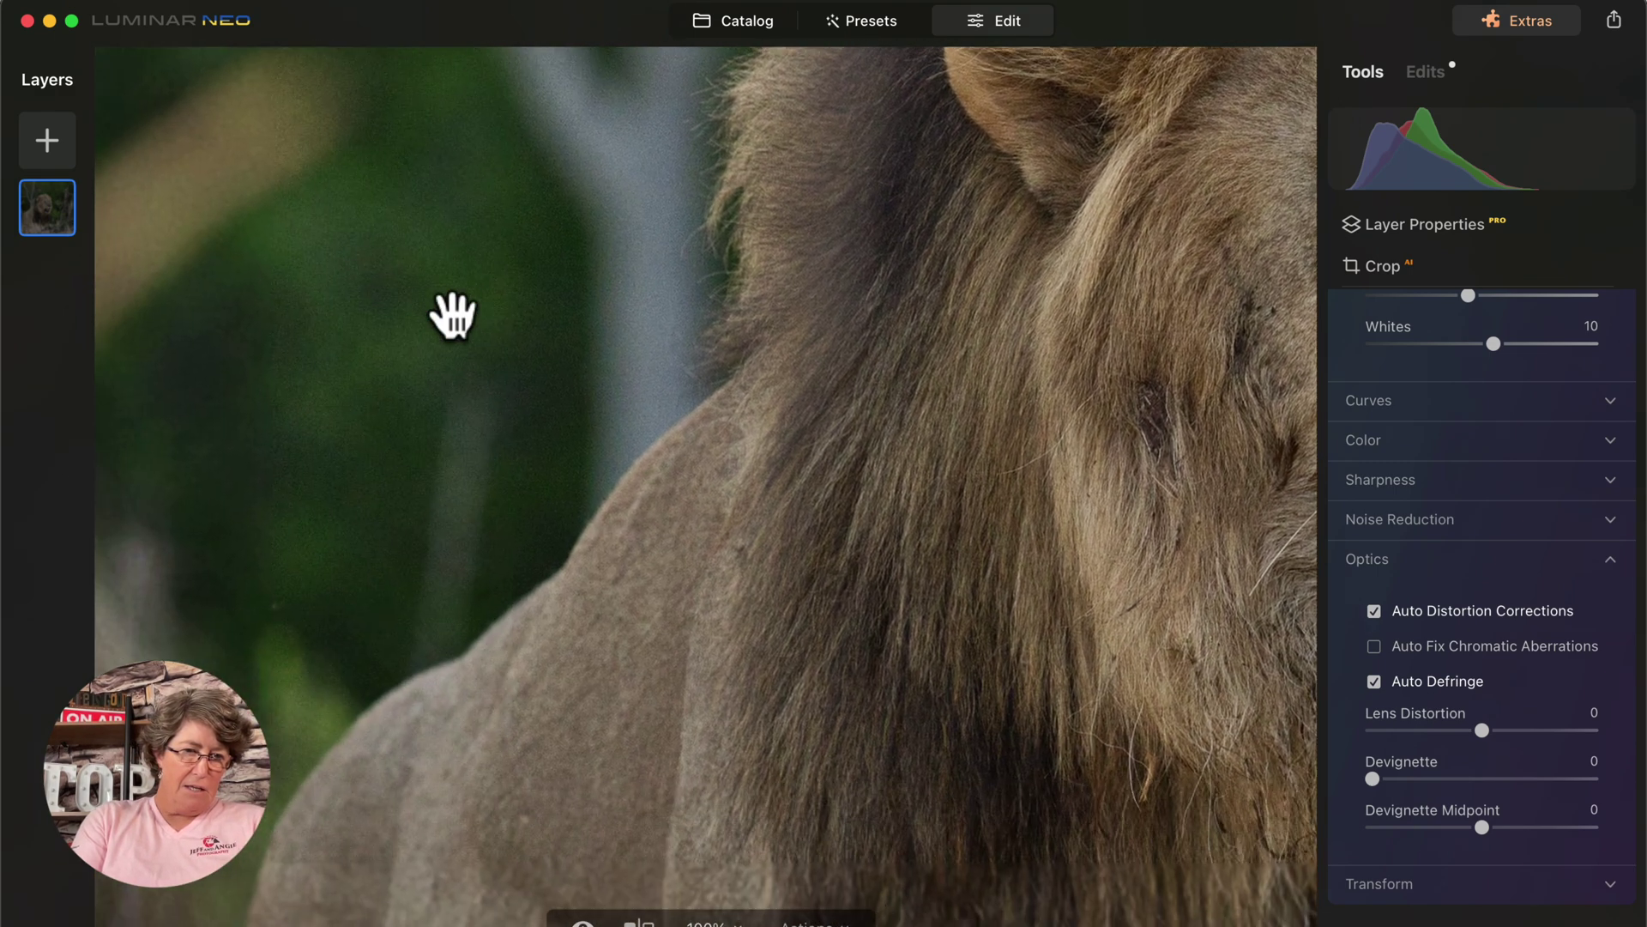
scroll(453, 316, down, 5)
scroll(453, 316, up, 10)
scroll(453, 316, right, 5)
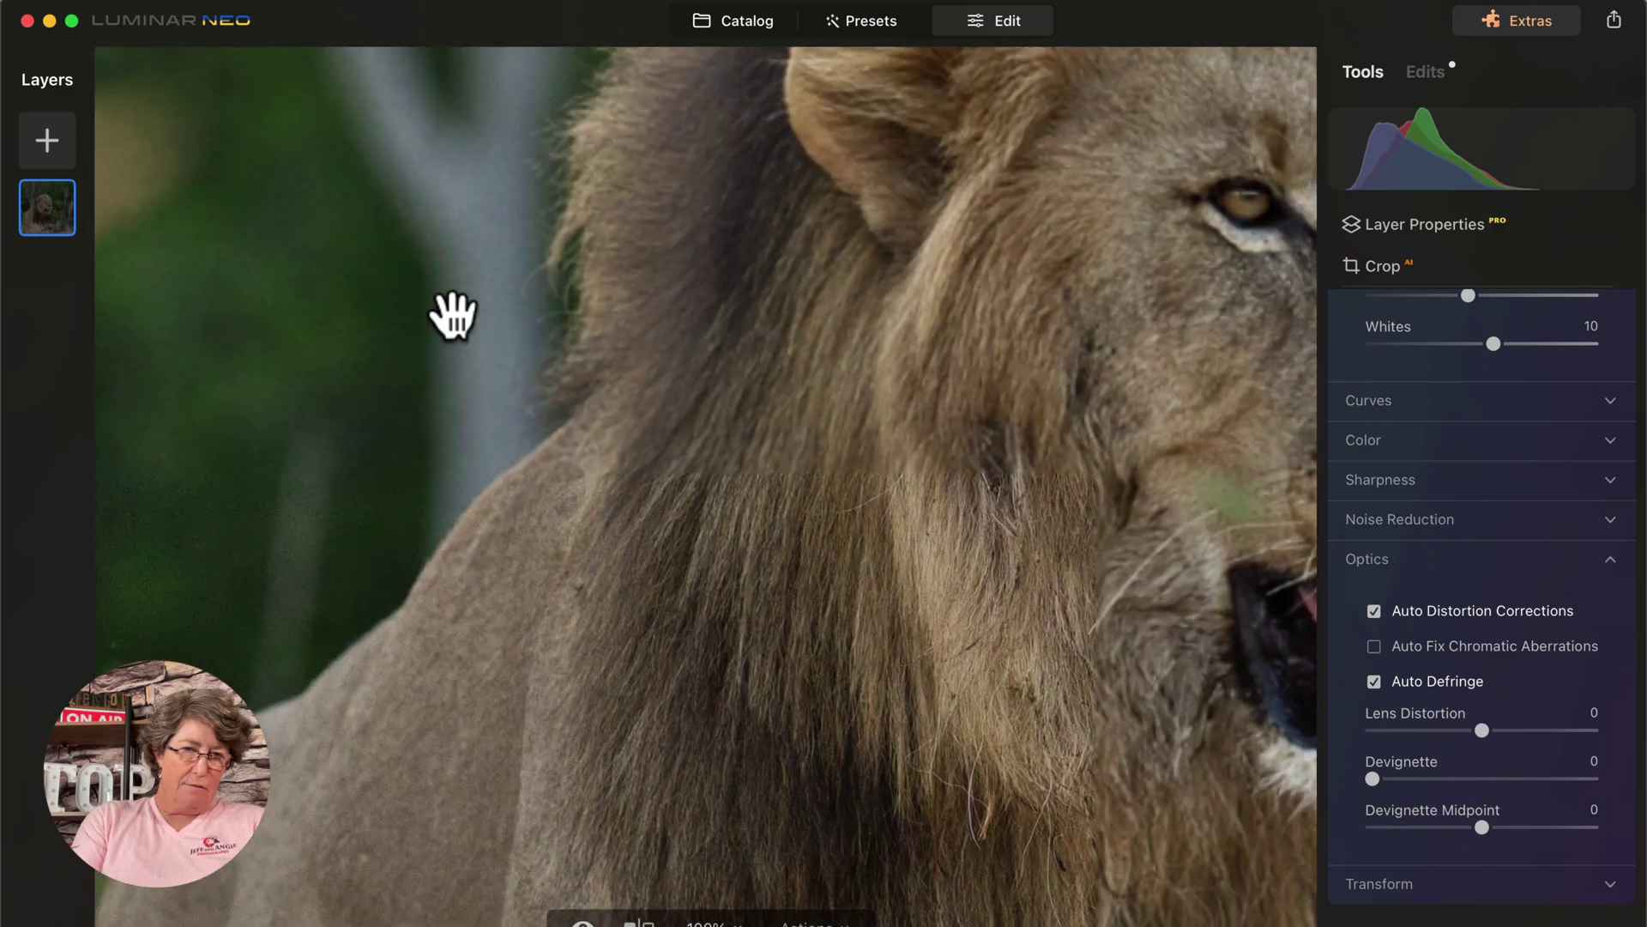
scroll(452, 316, up, 3)
scroll(452, 316, right, 10)
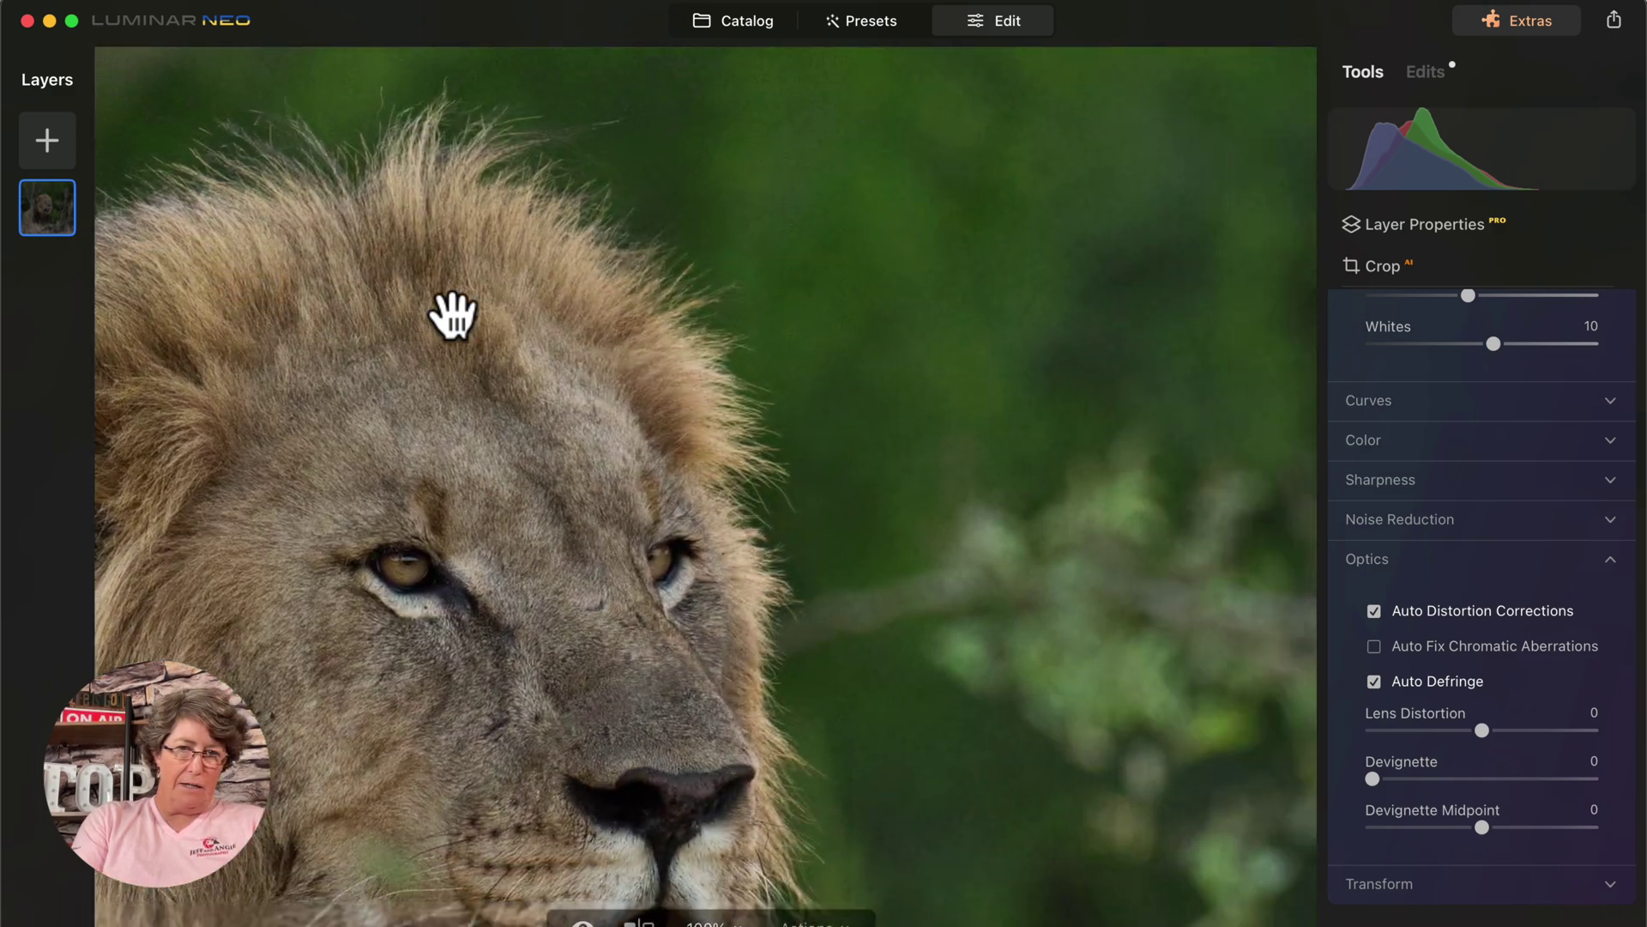
scroll(452, 315, down, 15)
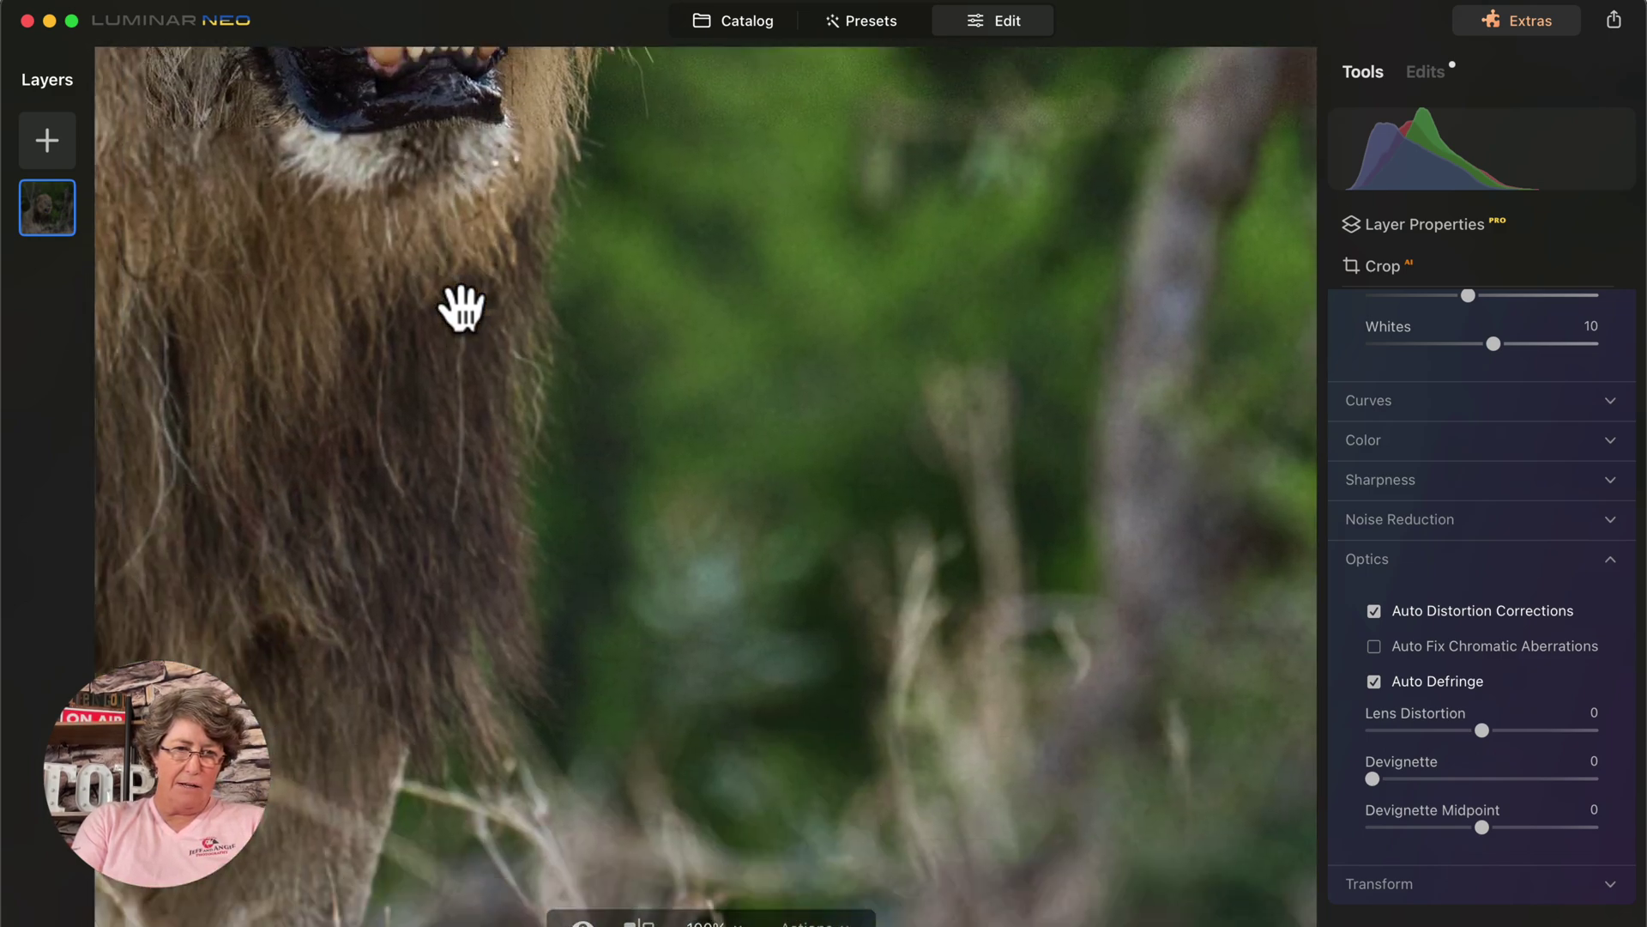
scroll(461, 307, left, 5)
scroll(461, 307, up, 3)
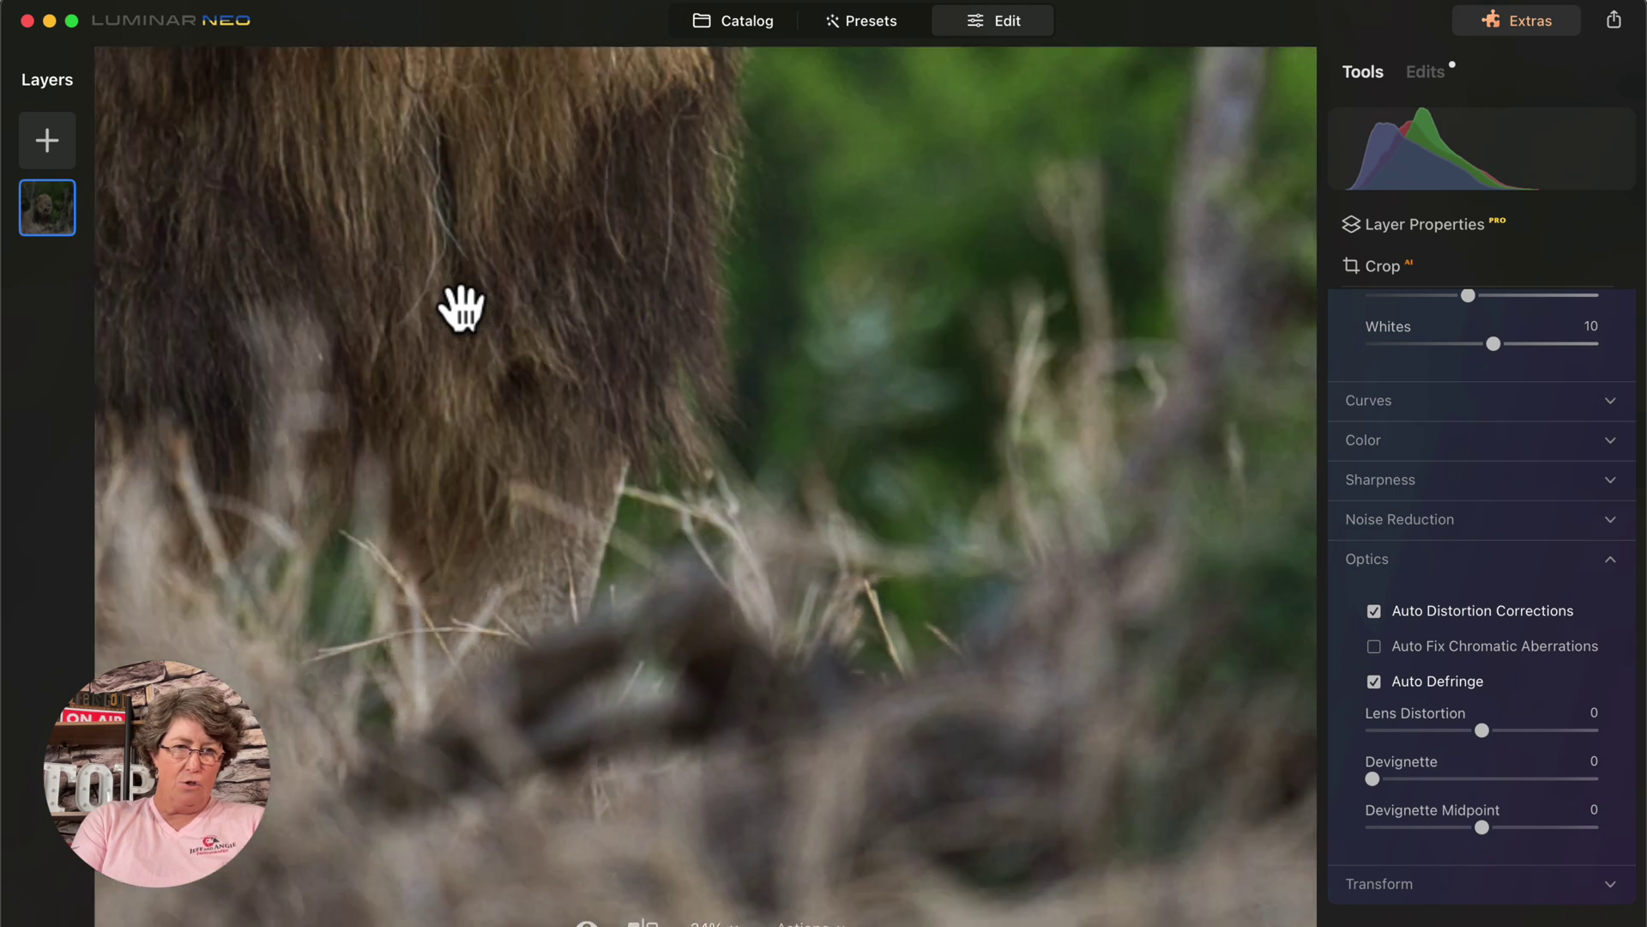
click(460, 307)
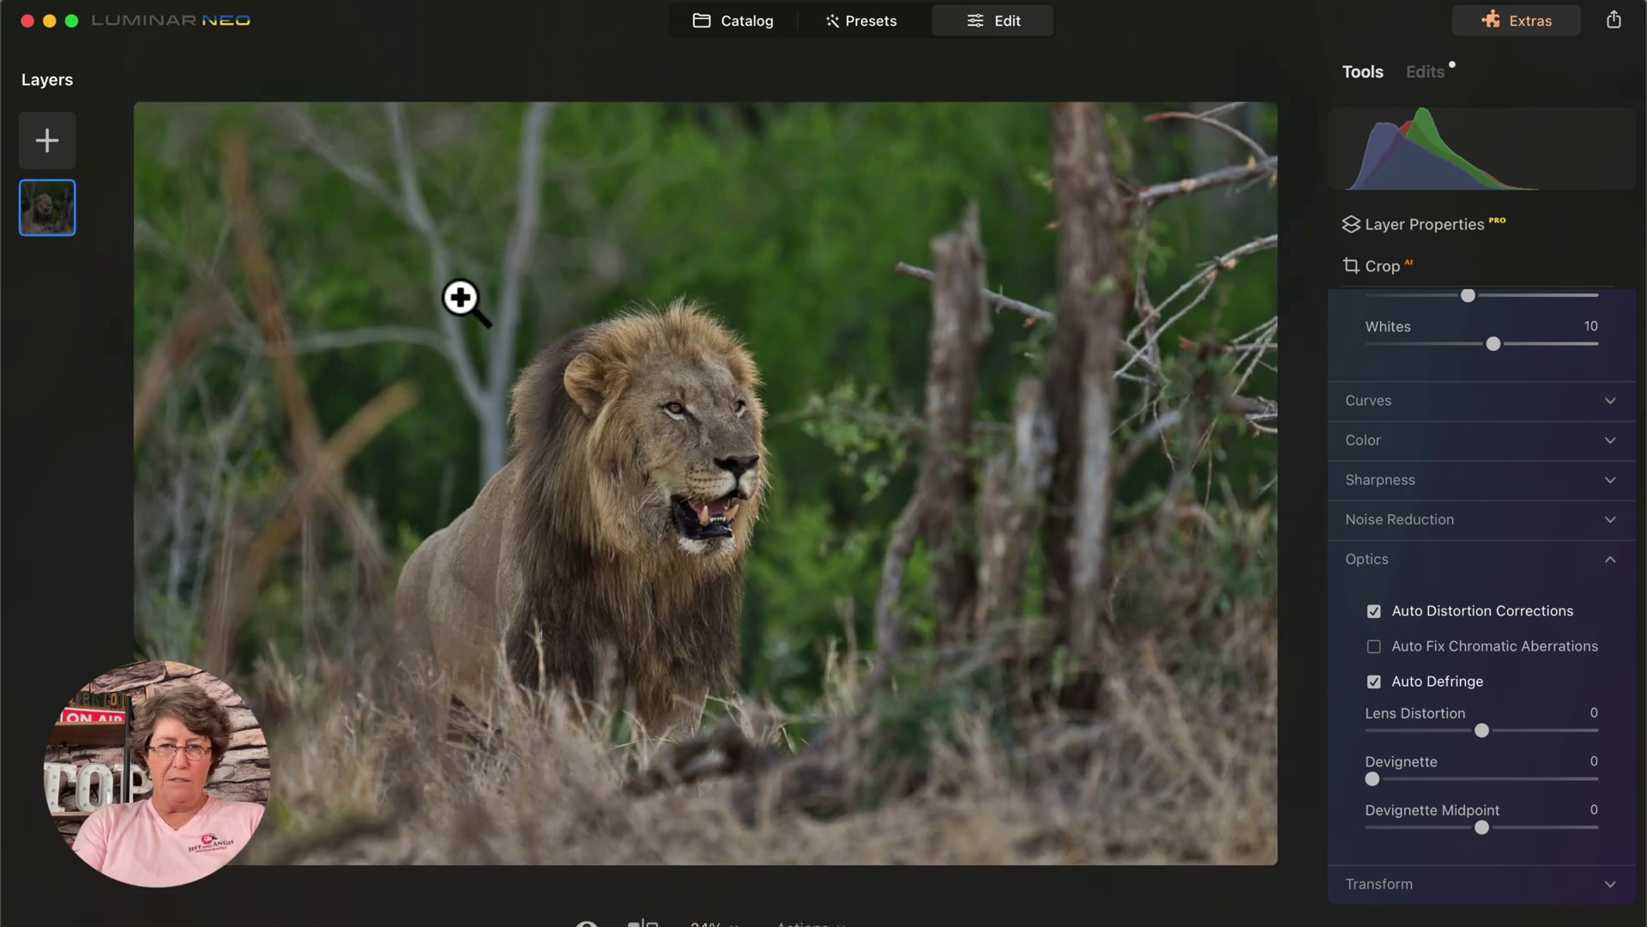
Collapse the Optics settings and close the Develop tool.
click(1402, 554)
scroll(1402, 555, down, 5)
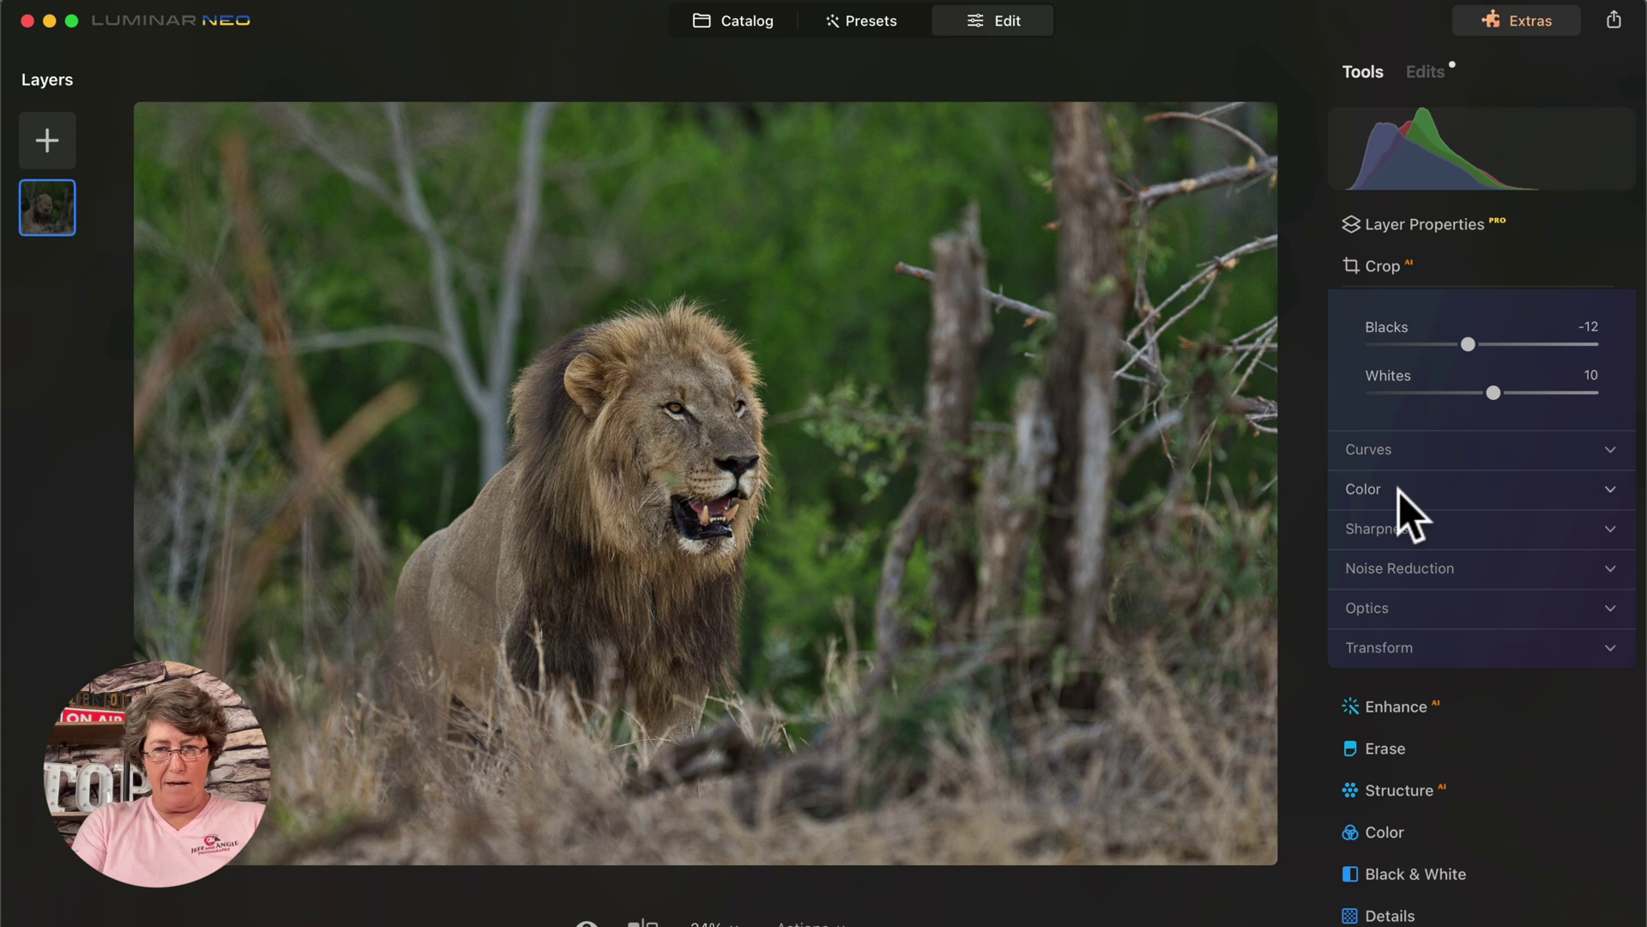
scroll(1393, 326, up, 5)
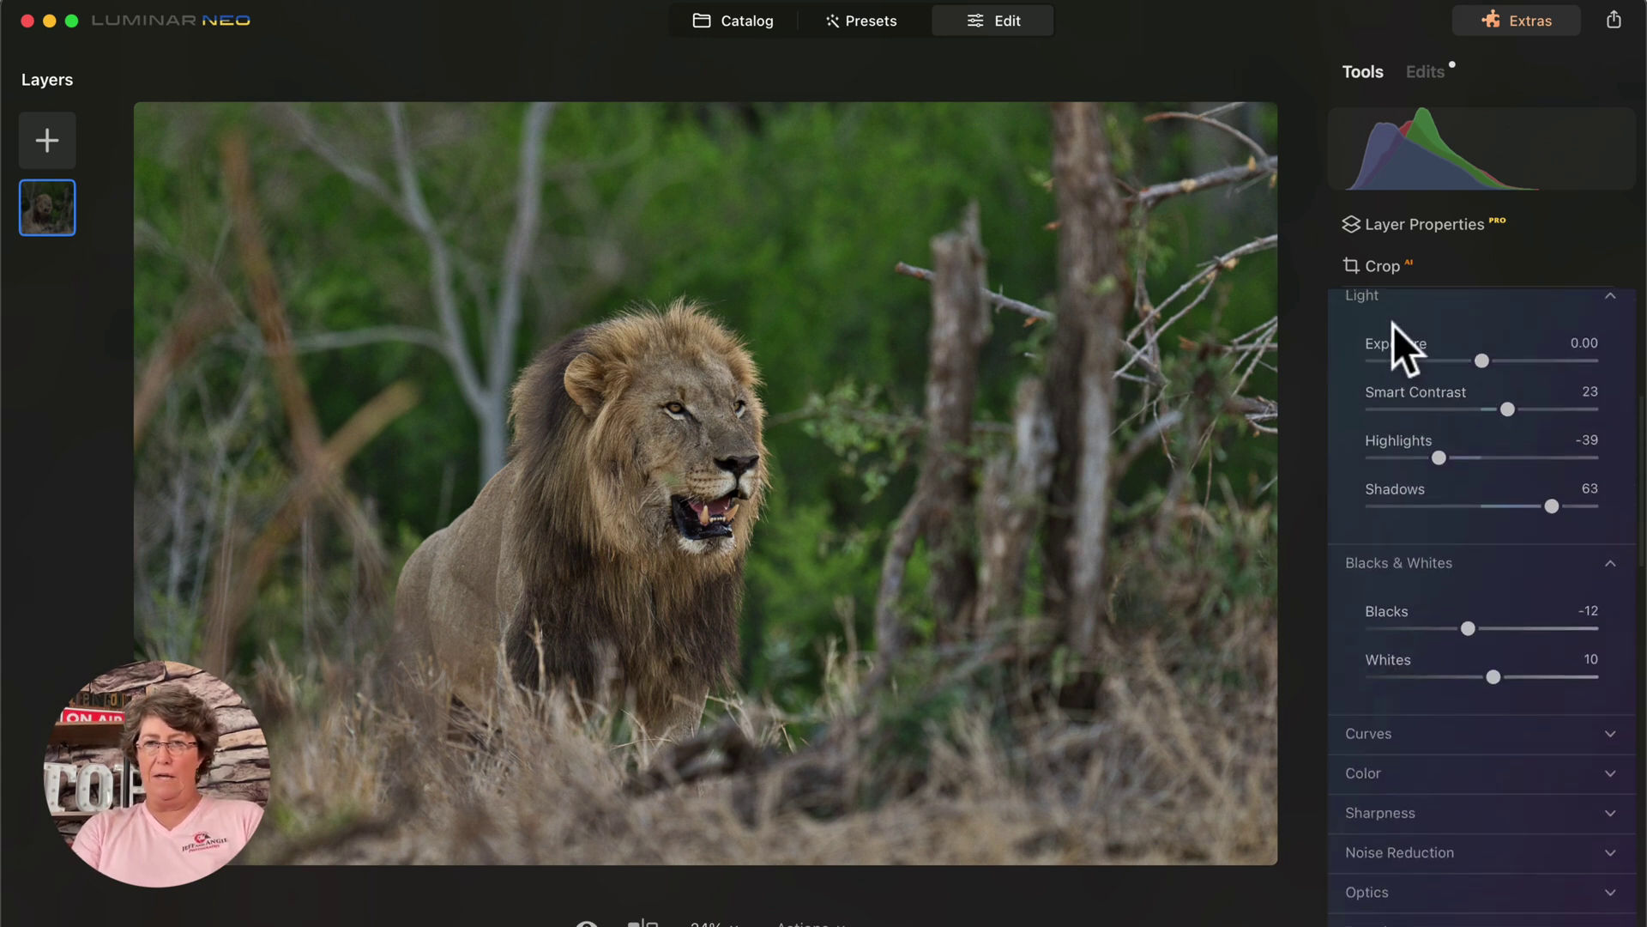
scroll(1393, 326, up, 5)
click(1460, 414)
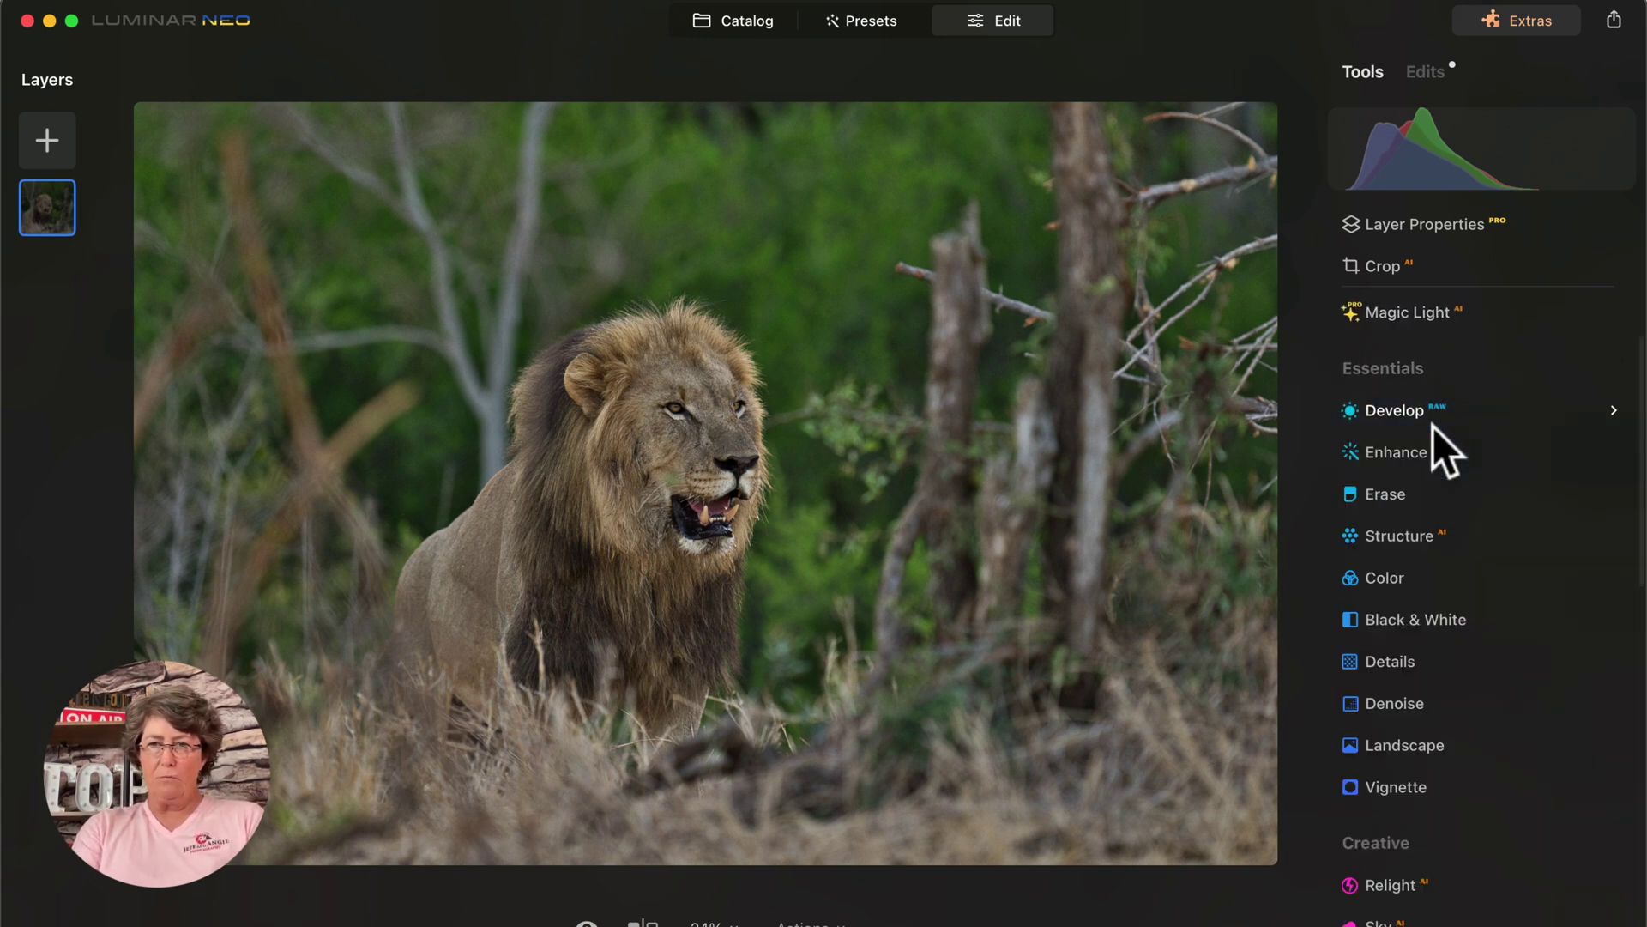
Paint an Enhance mask over the lion with a brush of size 72, and copy the mask.
scroll(1433, 426, down, 2)
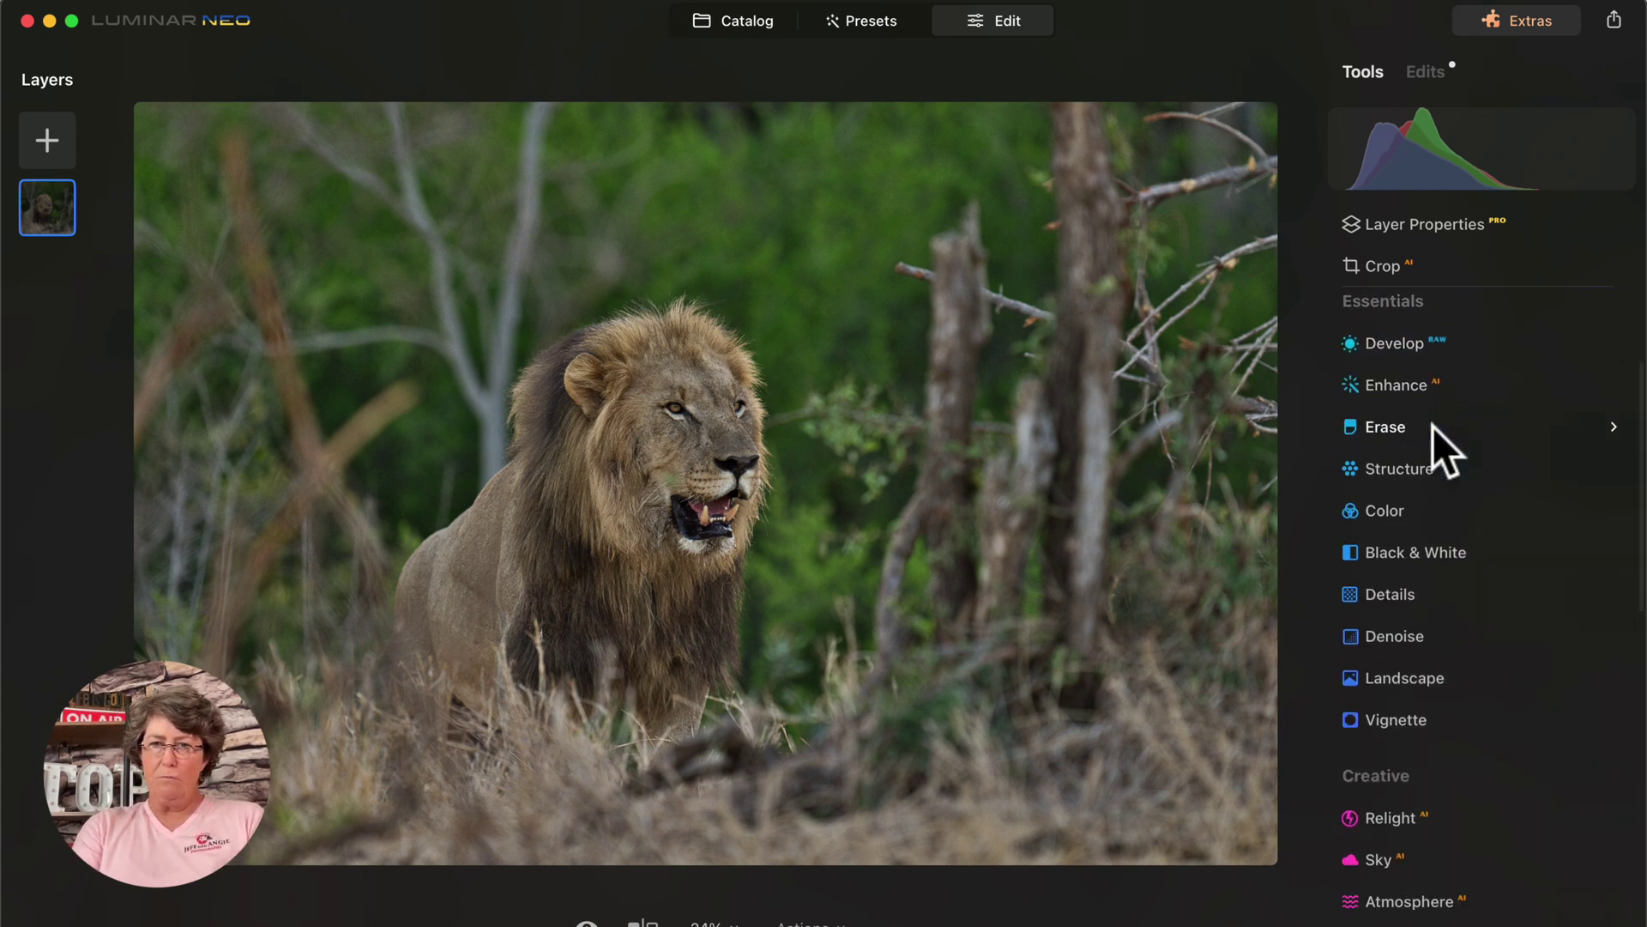
click(1386, 388)
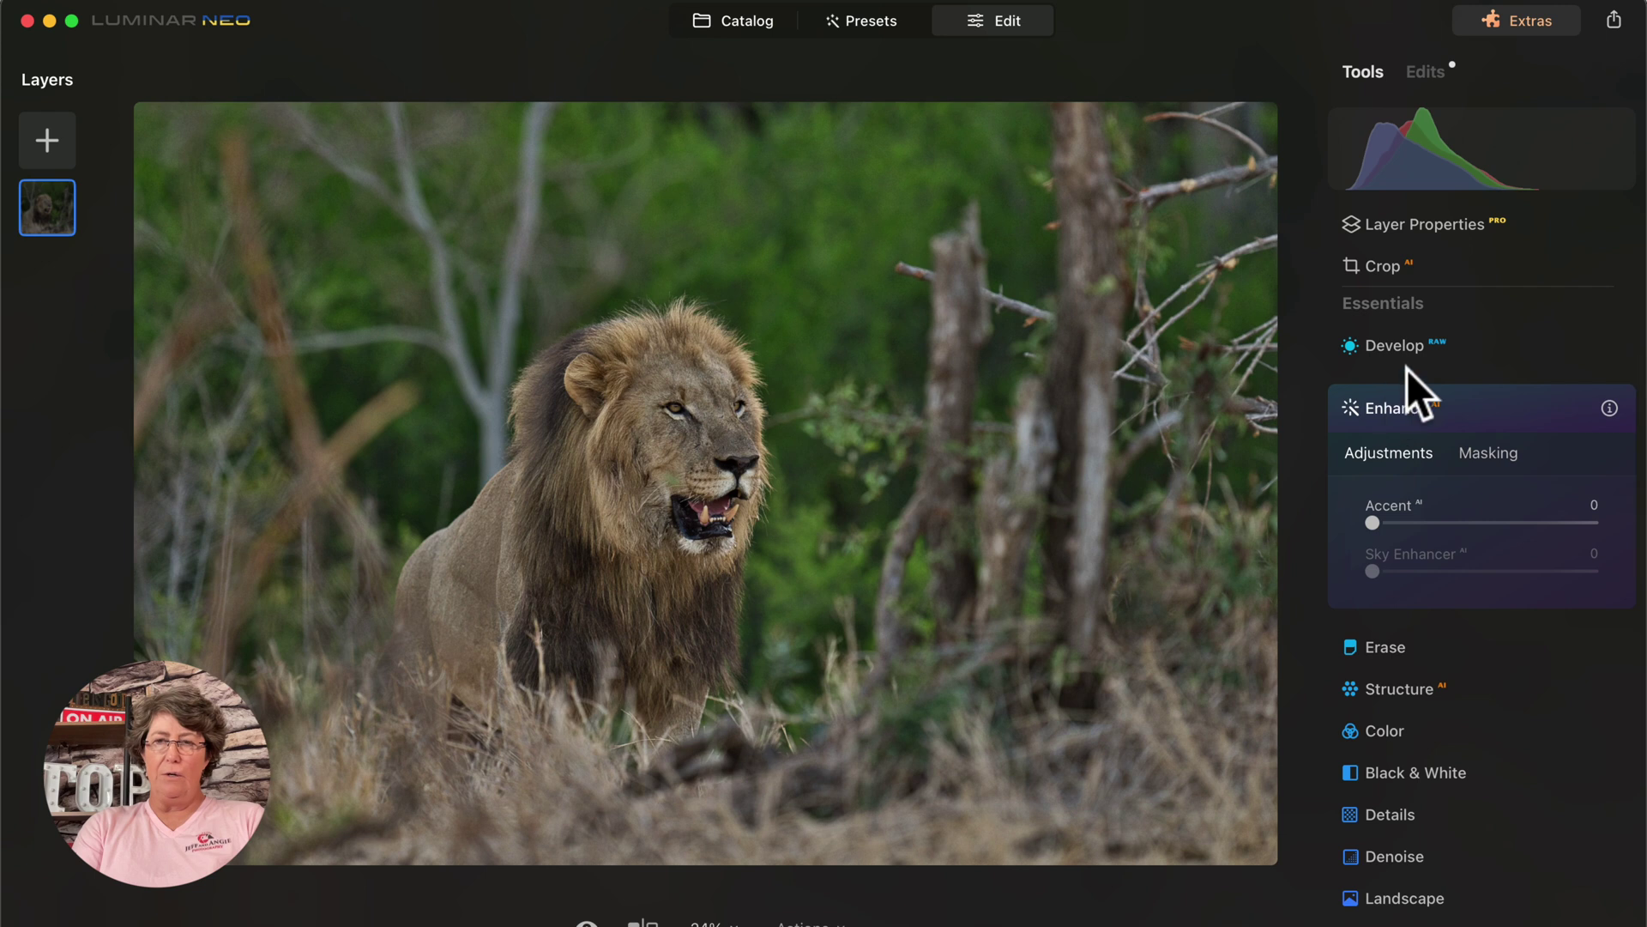
click(1500, 452)
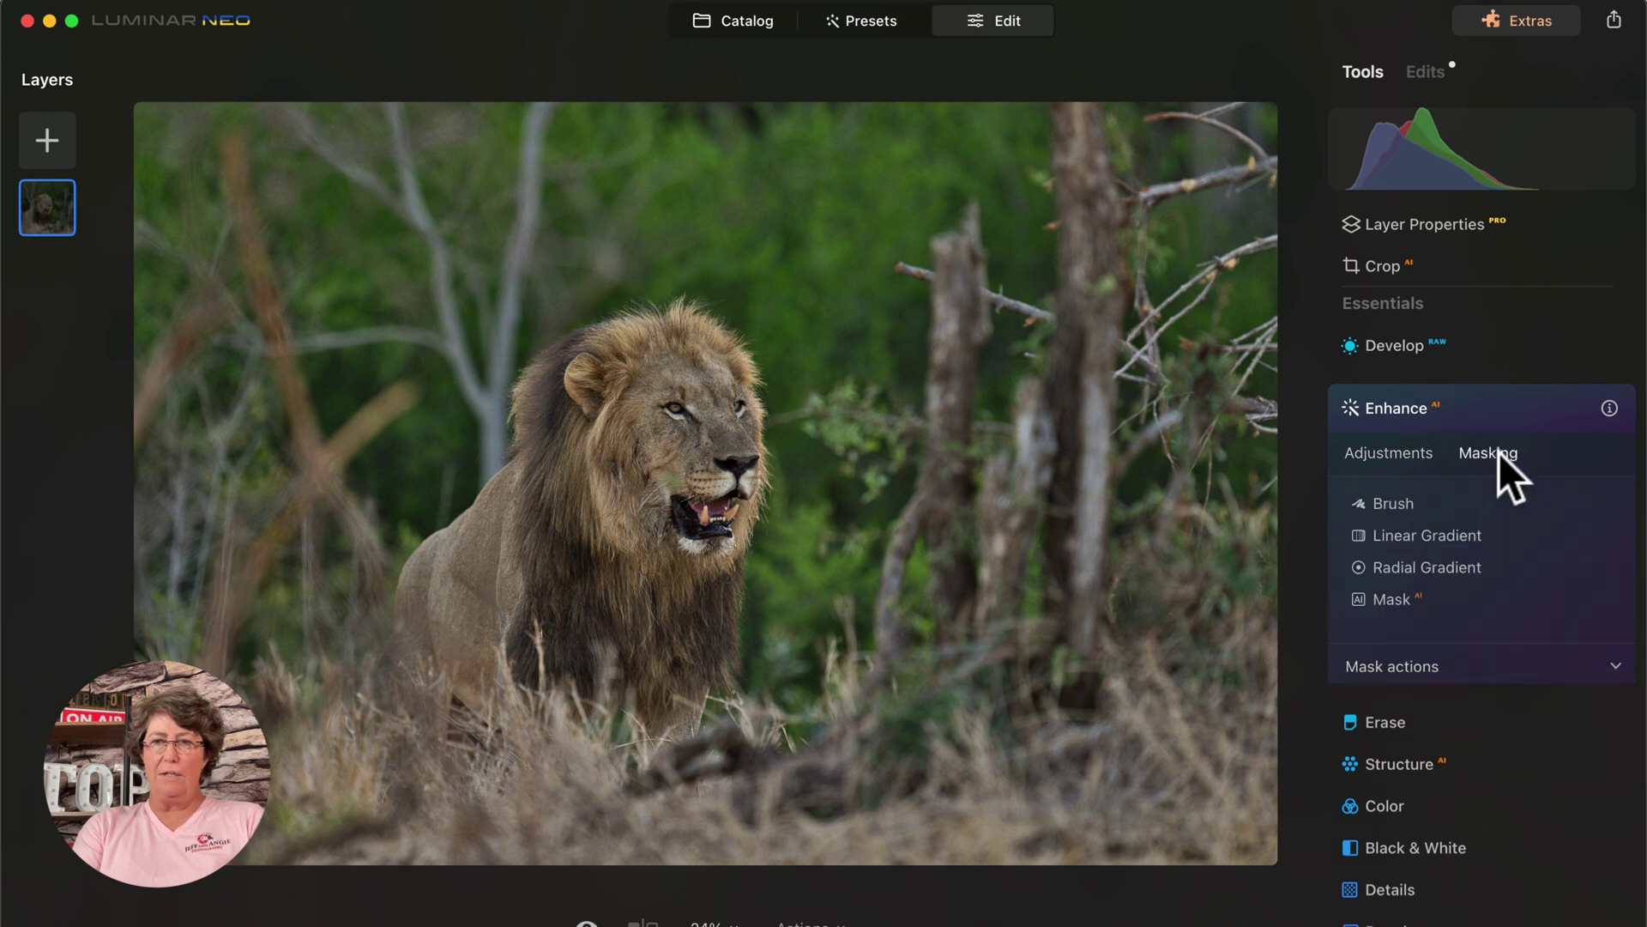
click(1394, 503)
drag(1419, 580, 1405, 582)
mouse_move(692, 486)
mouse_down()
mouse_move(696, 521)
mouse_move(685, 365)
mouse_move(561, 396)
mouse_move(562, 471)
mouse_move(447, 589)
mouse_move(450, 616)
mouse_move(541, 623)
mouse_move(599, 527)
mouse_move(671, 478)
mouse_move(594, 596)
mouse_move(654, 656)
mouse_move(656, 499)
mouse_move(616, 414)
mouse_move(685, 384)
mouse_move(725, 471)
mouse_move(682, 655)
mouse_move(674, 585)
mouse_move(668, 684)
mouse_move(533, 684)
mouse_move(441, 656)
mouse_move(437, 597)
mouse_move(539, 532)
mouse_move(644, 363)
mouse_move(690, 360)
mouse_move(683, 516)
mouse_move(610, 544)
mouse_up()
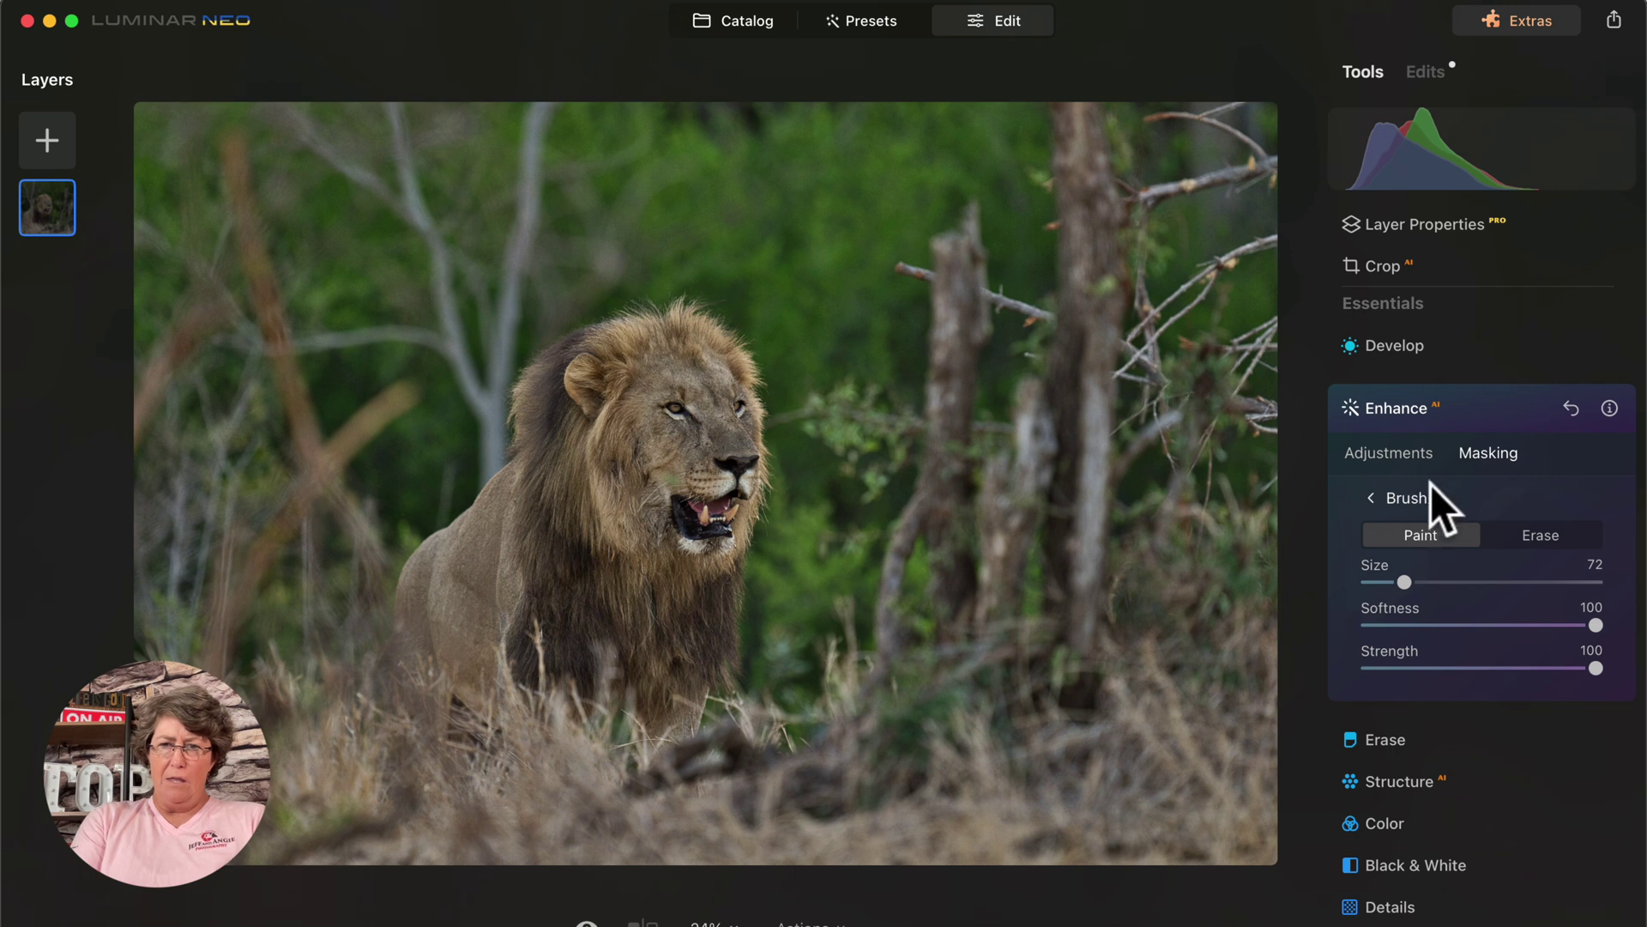
click(1394, 499)
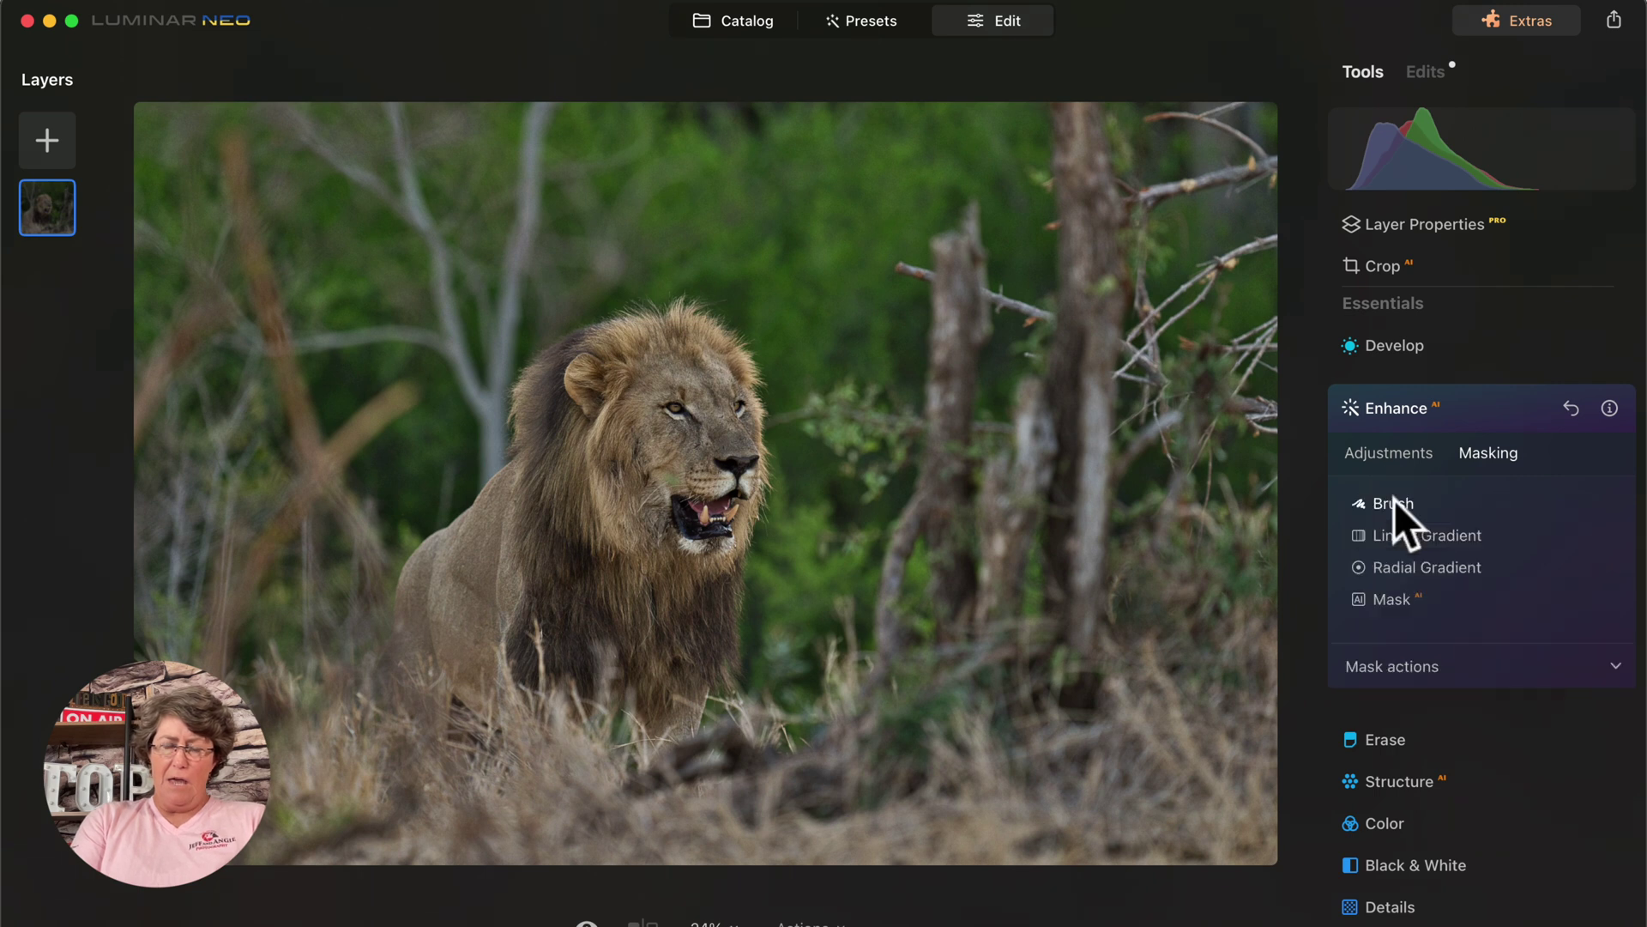
click(1395, 669)
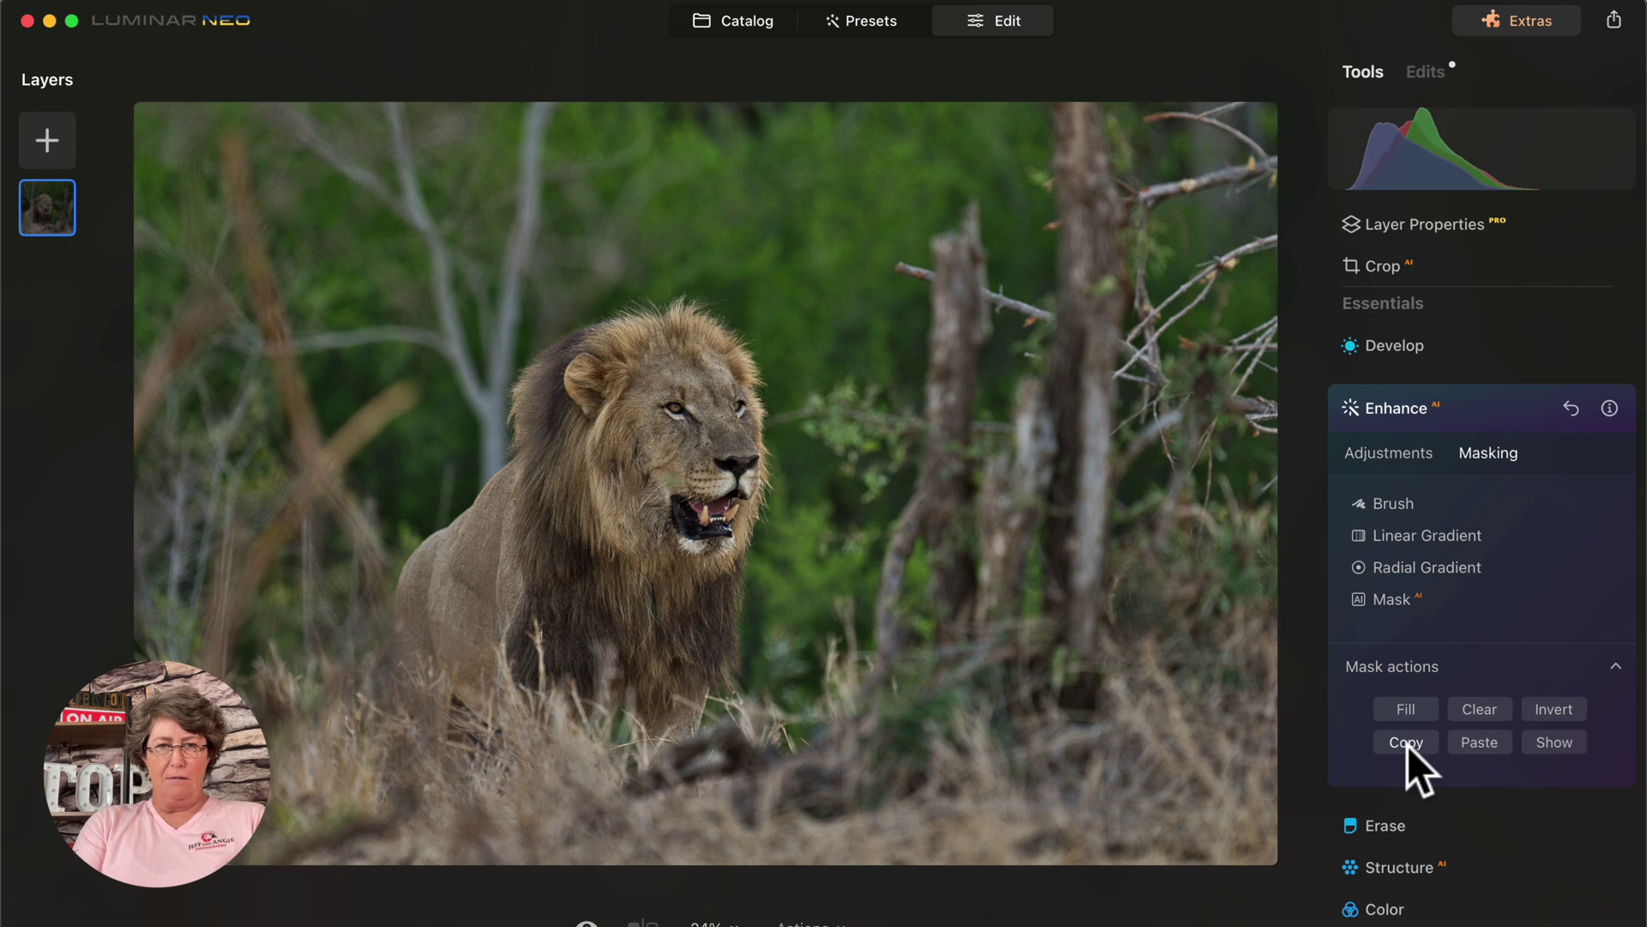
Set the masked Enhance adjustment's Accent to 47.
click(1392, 453)
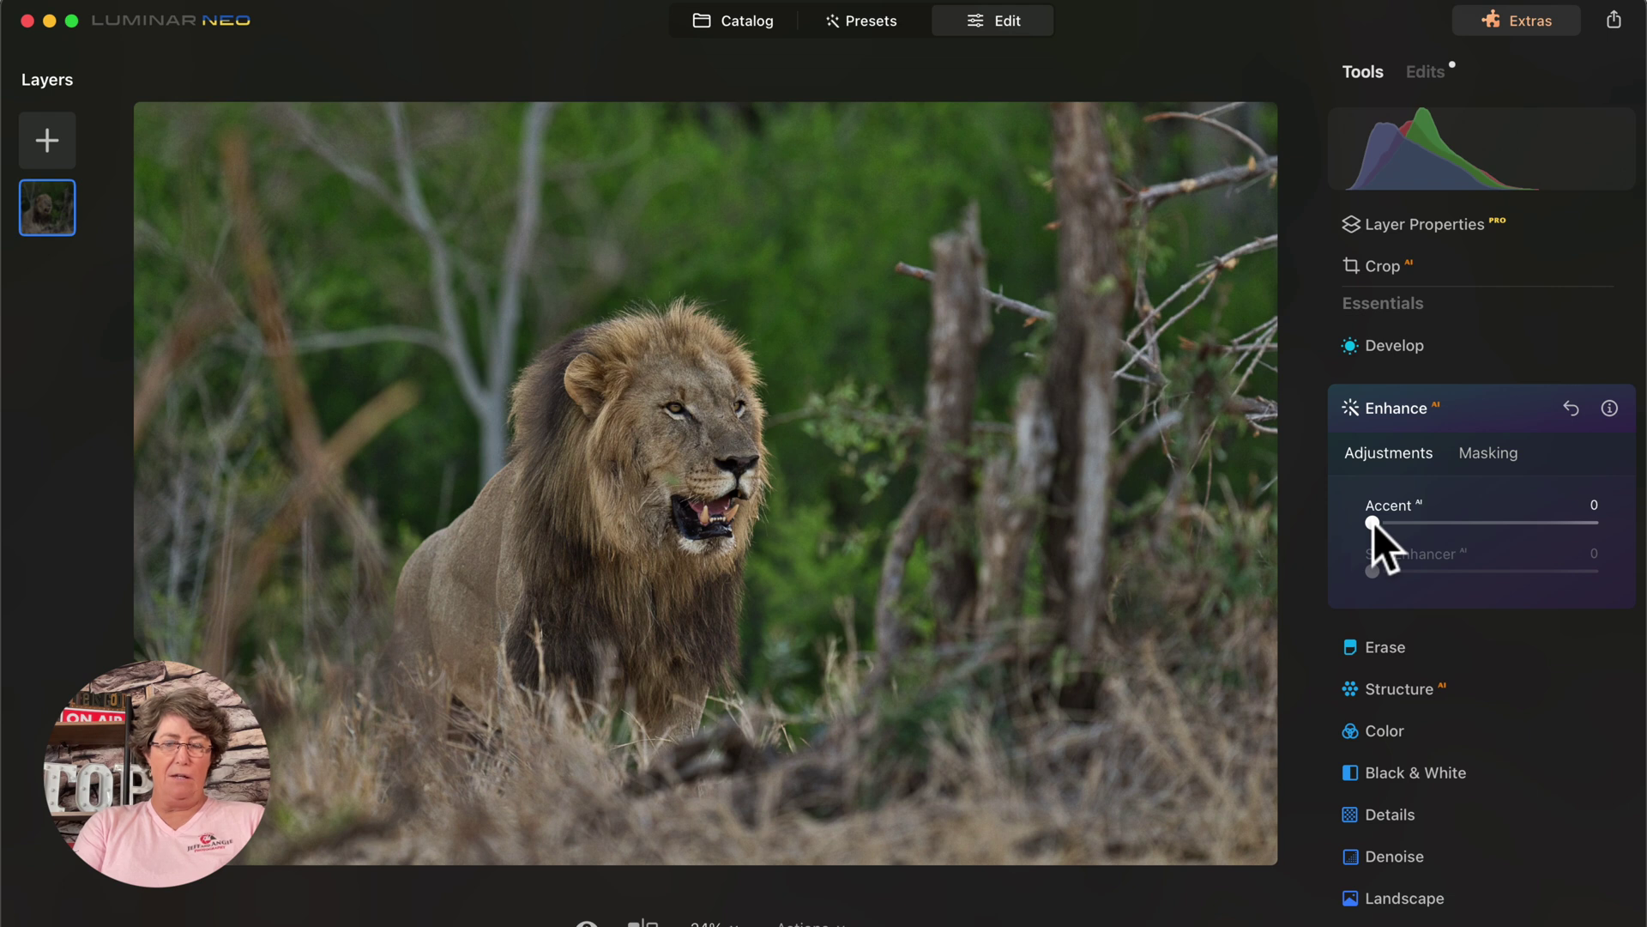
drag(1373, 521, 1602, 553)
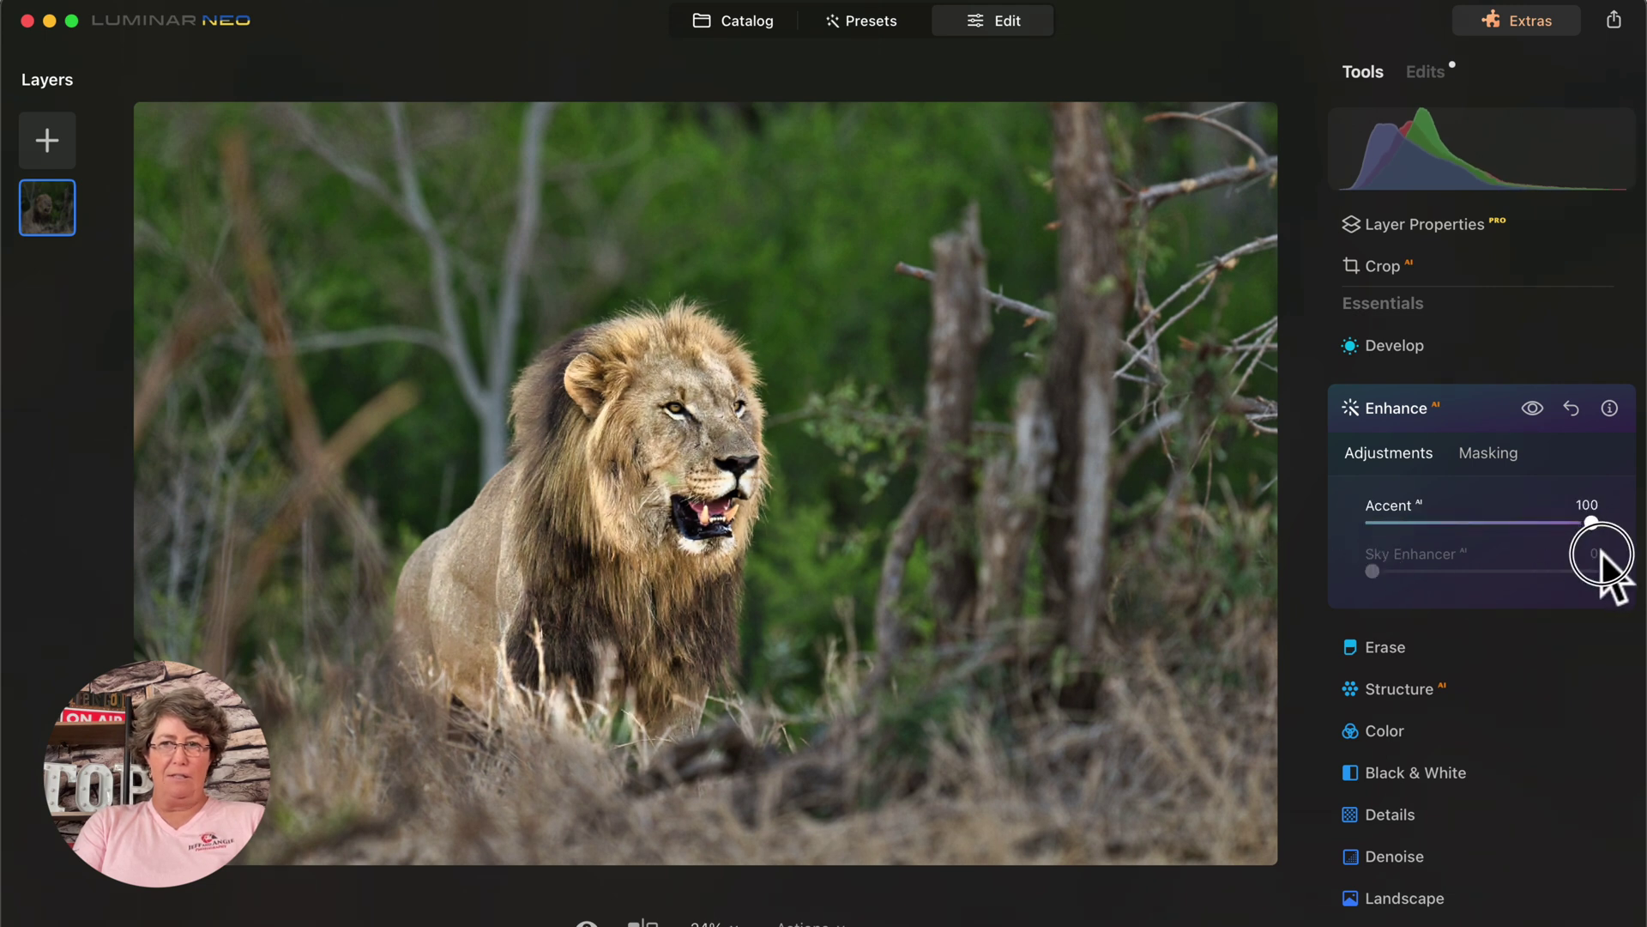
drag(1601, 554, 1490, 546)
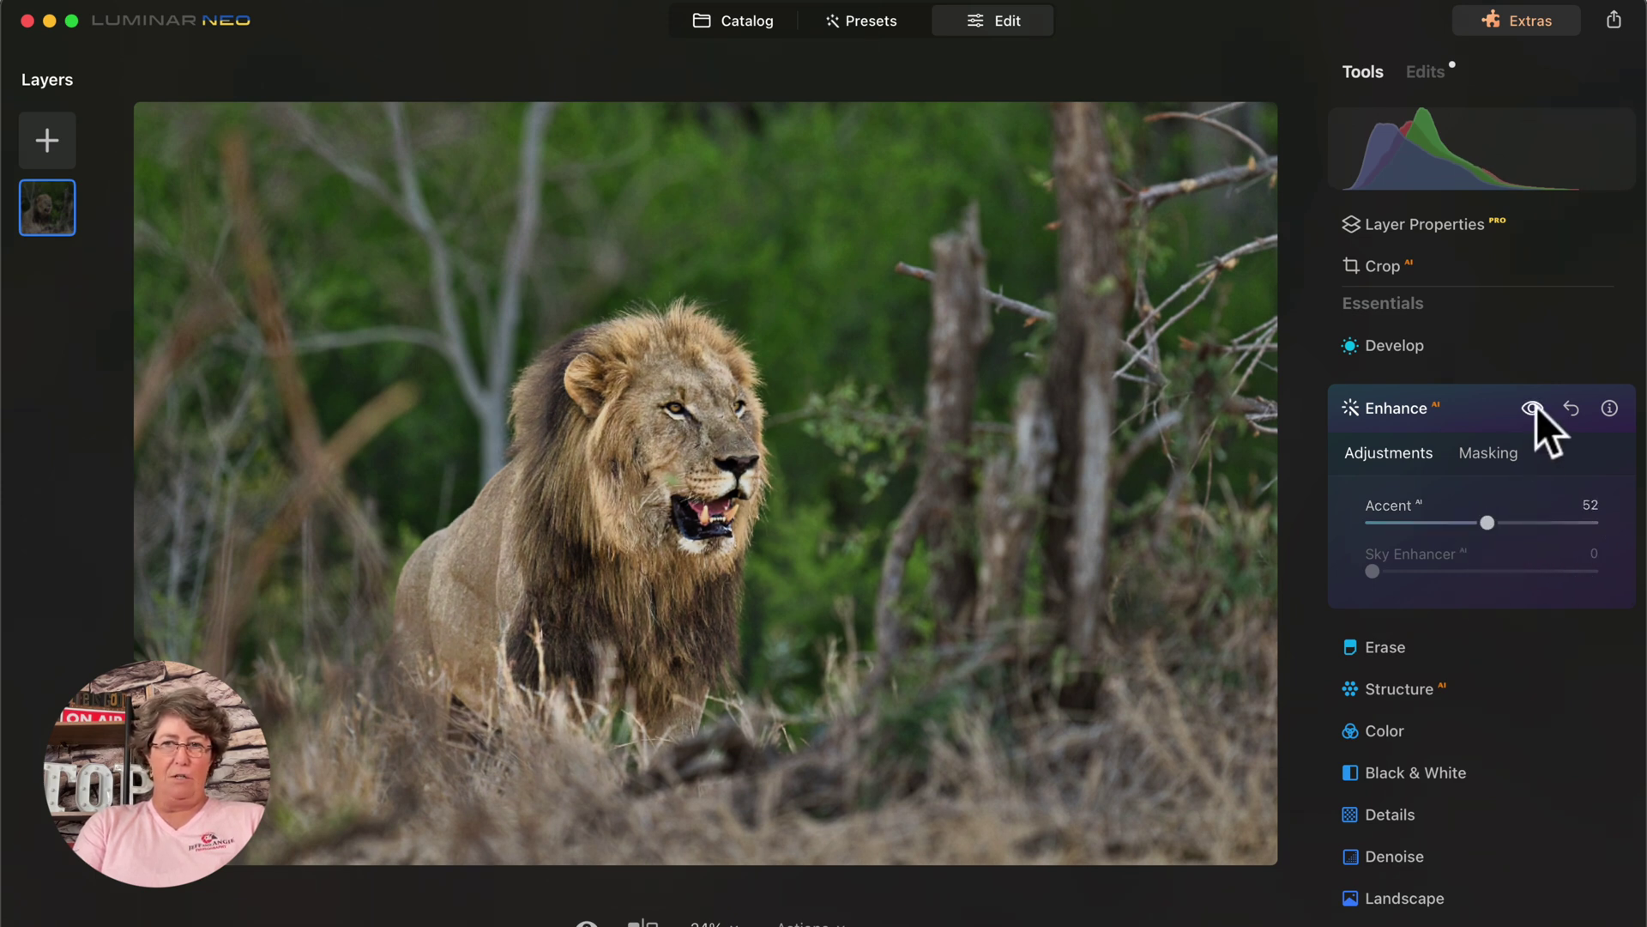
mouse_move(1488, 521)
mouse_down()
mouse_move(1463, 521)
mouse_move(1489, 522)
mouse_up()
drag(1502, 522, 1476, 522)
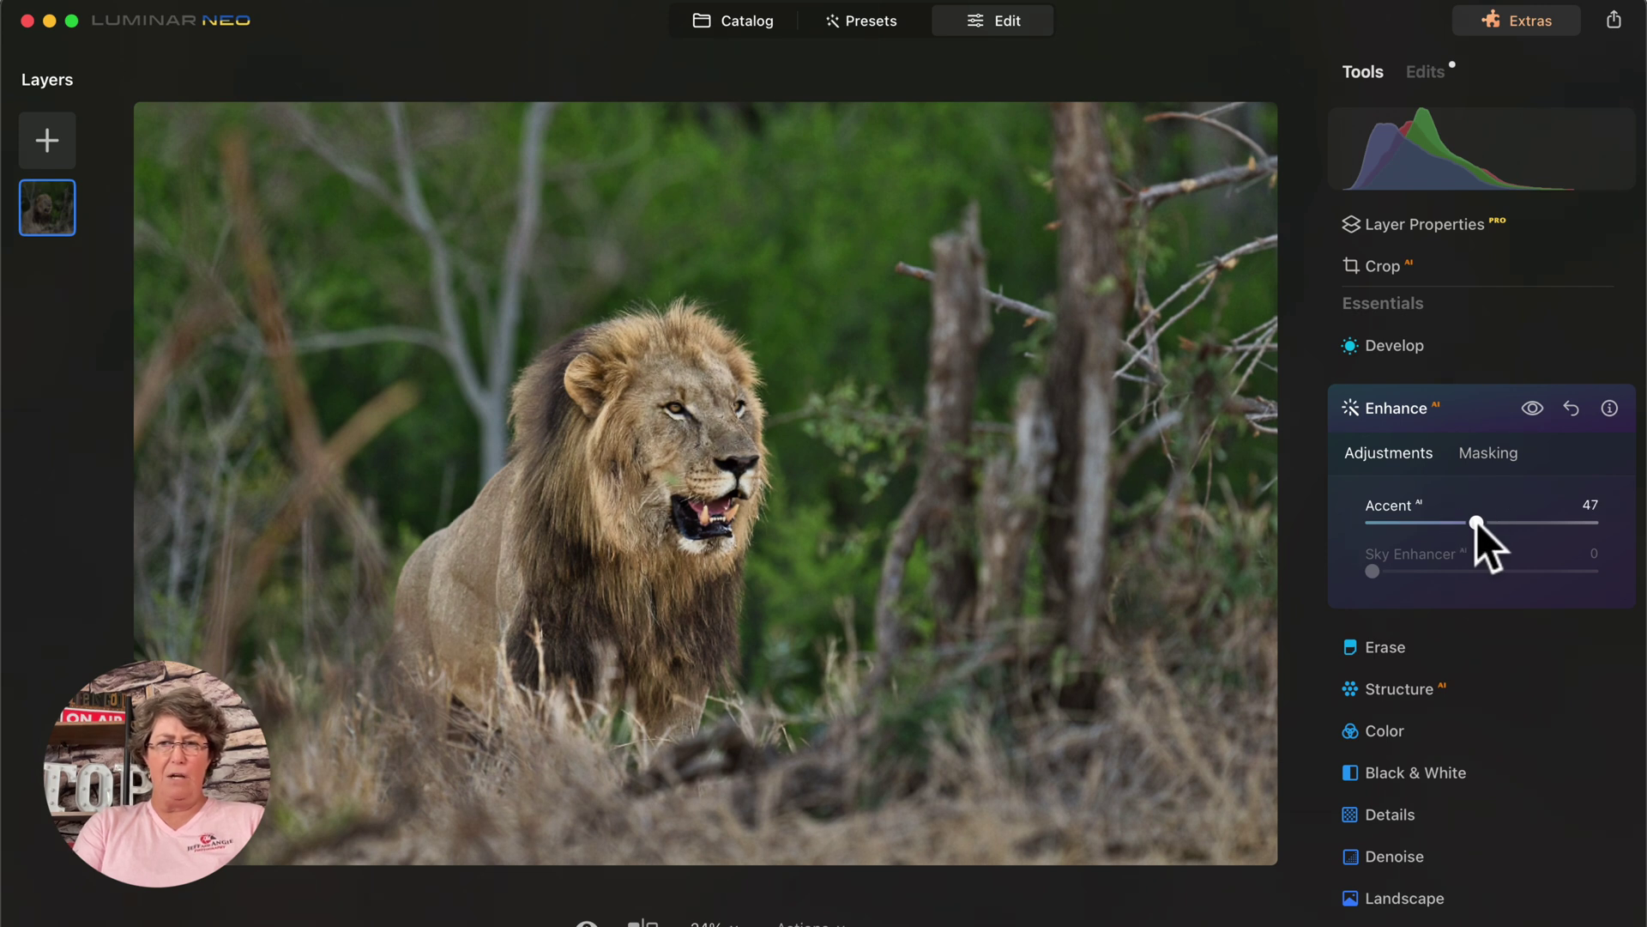
Compare the lion with and without the Enhance adjustment, and close the Enhance tool.
click(1531, 407)
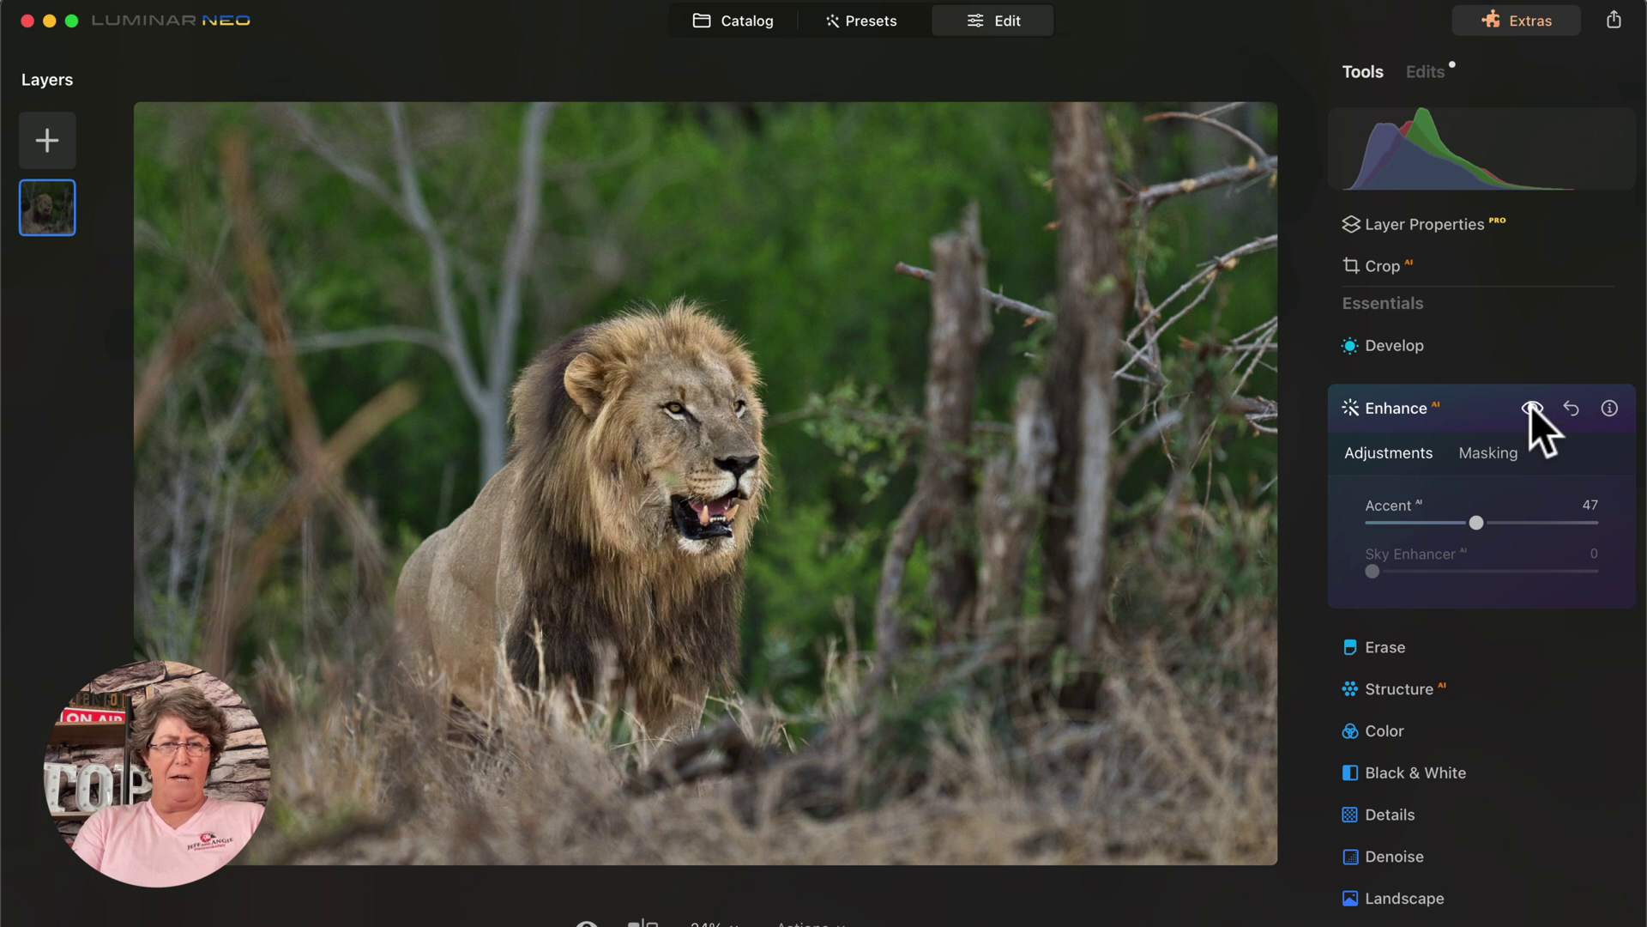
click(1532, 408)
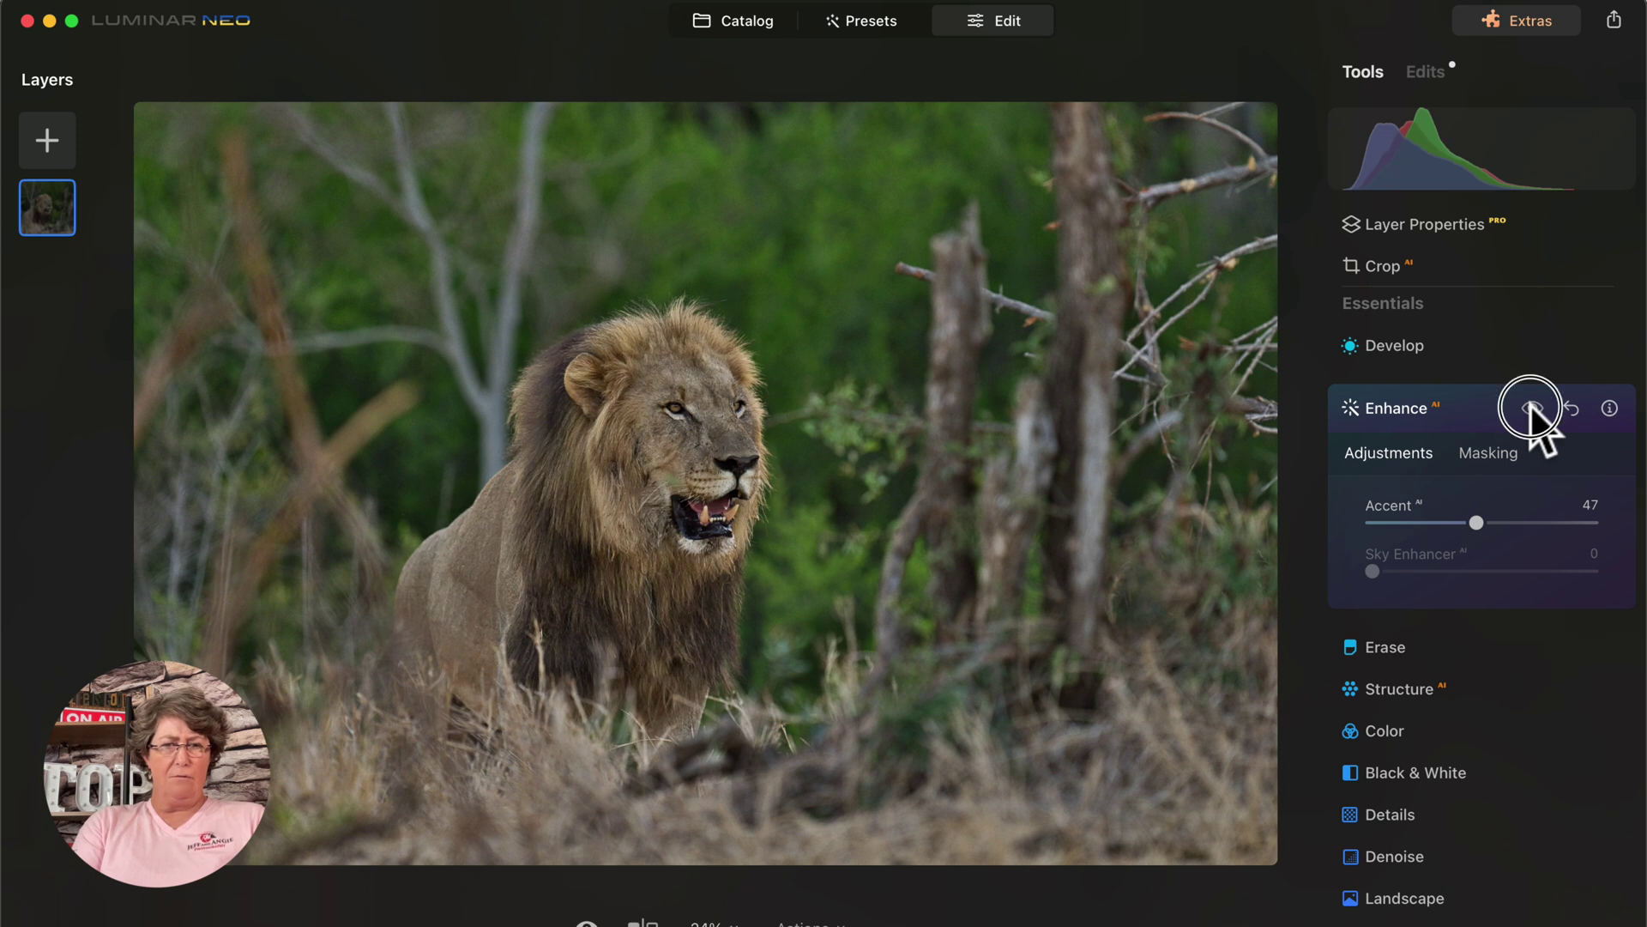
click(1397, 410)
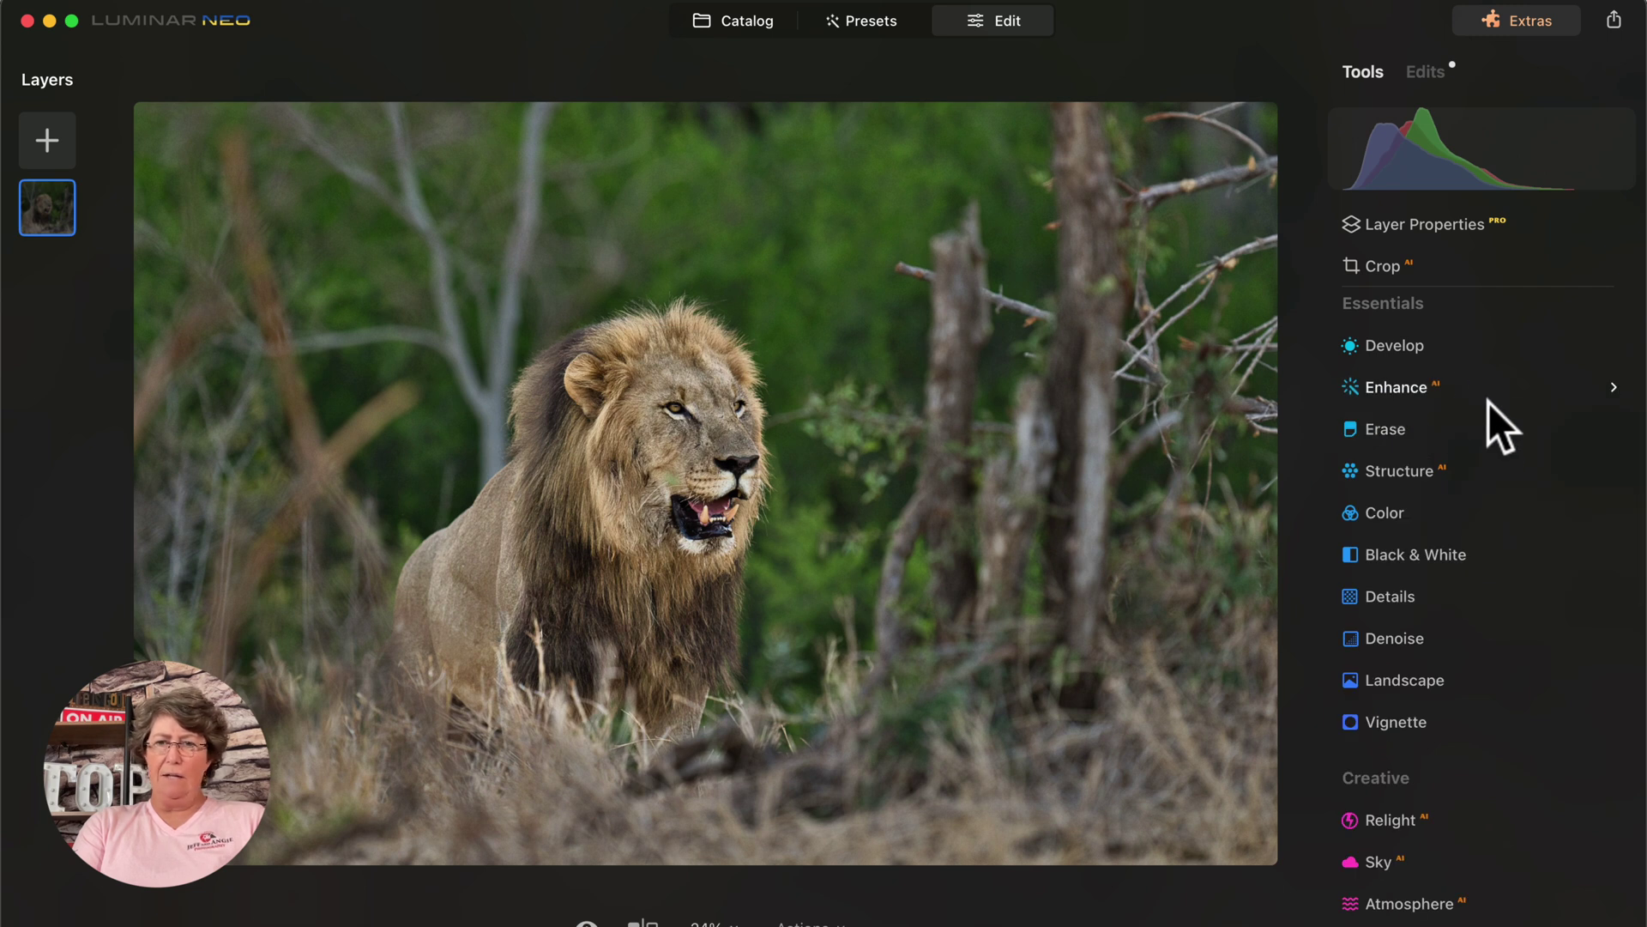
Paste the copied lion mask into the Structure tool and check its coverage with the mask overlay.
click(1428, 472)
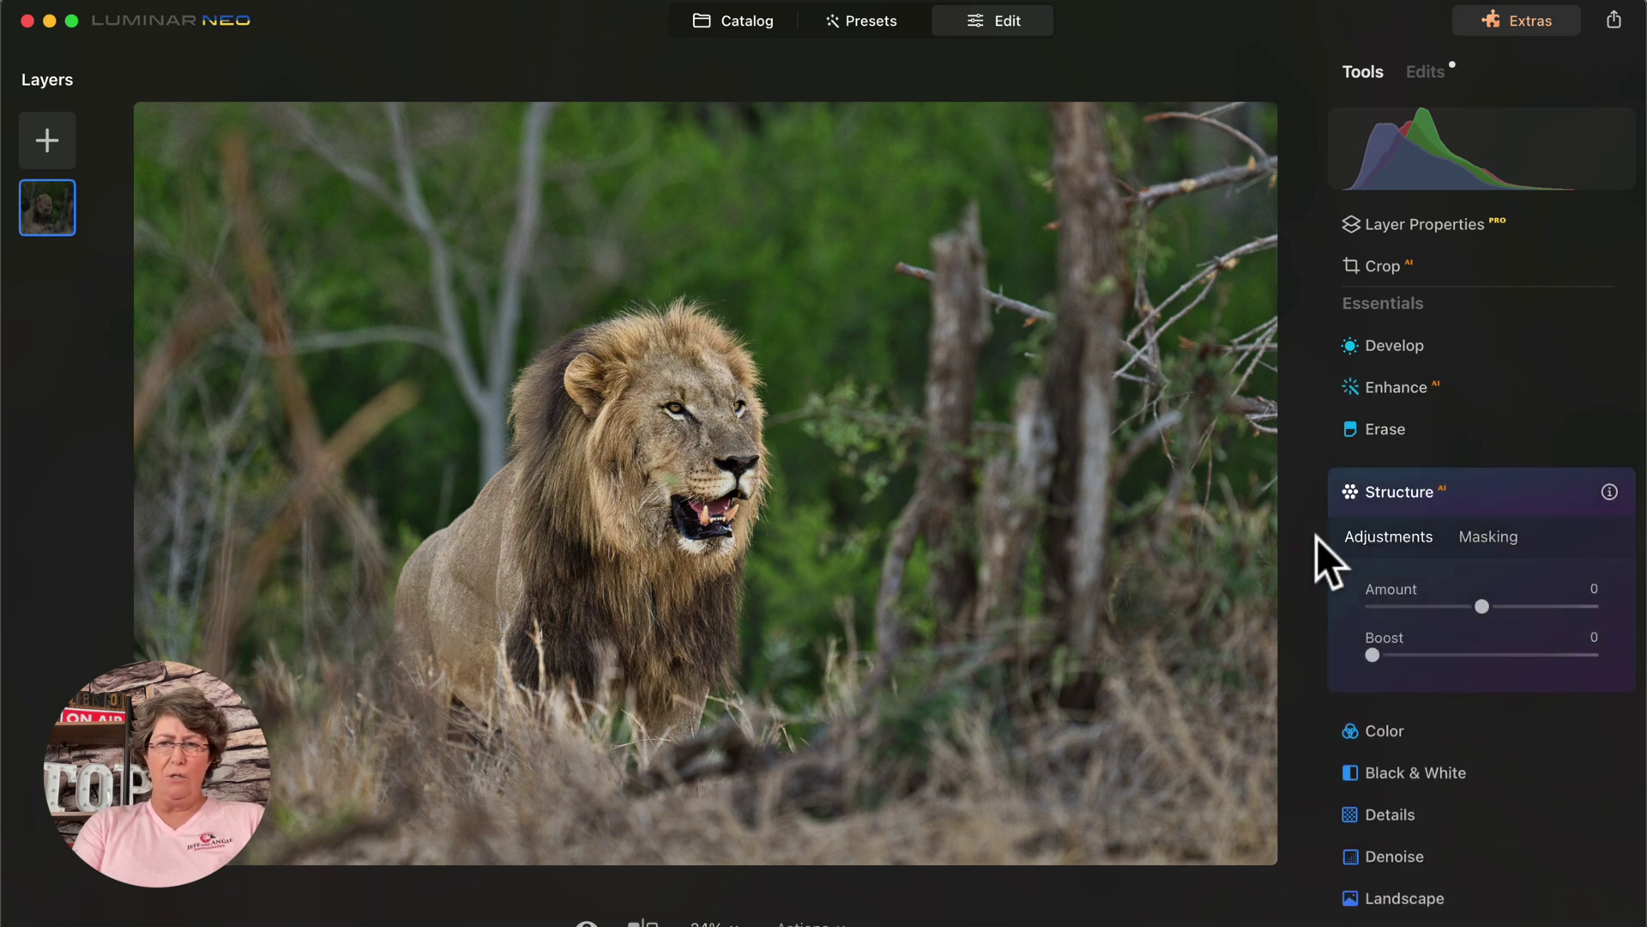
click(1491, 536)
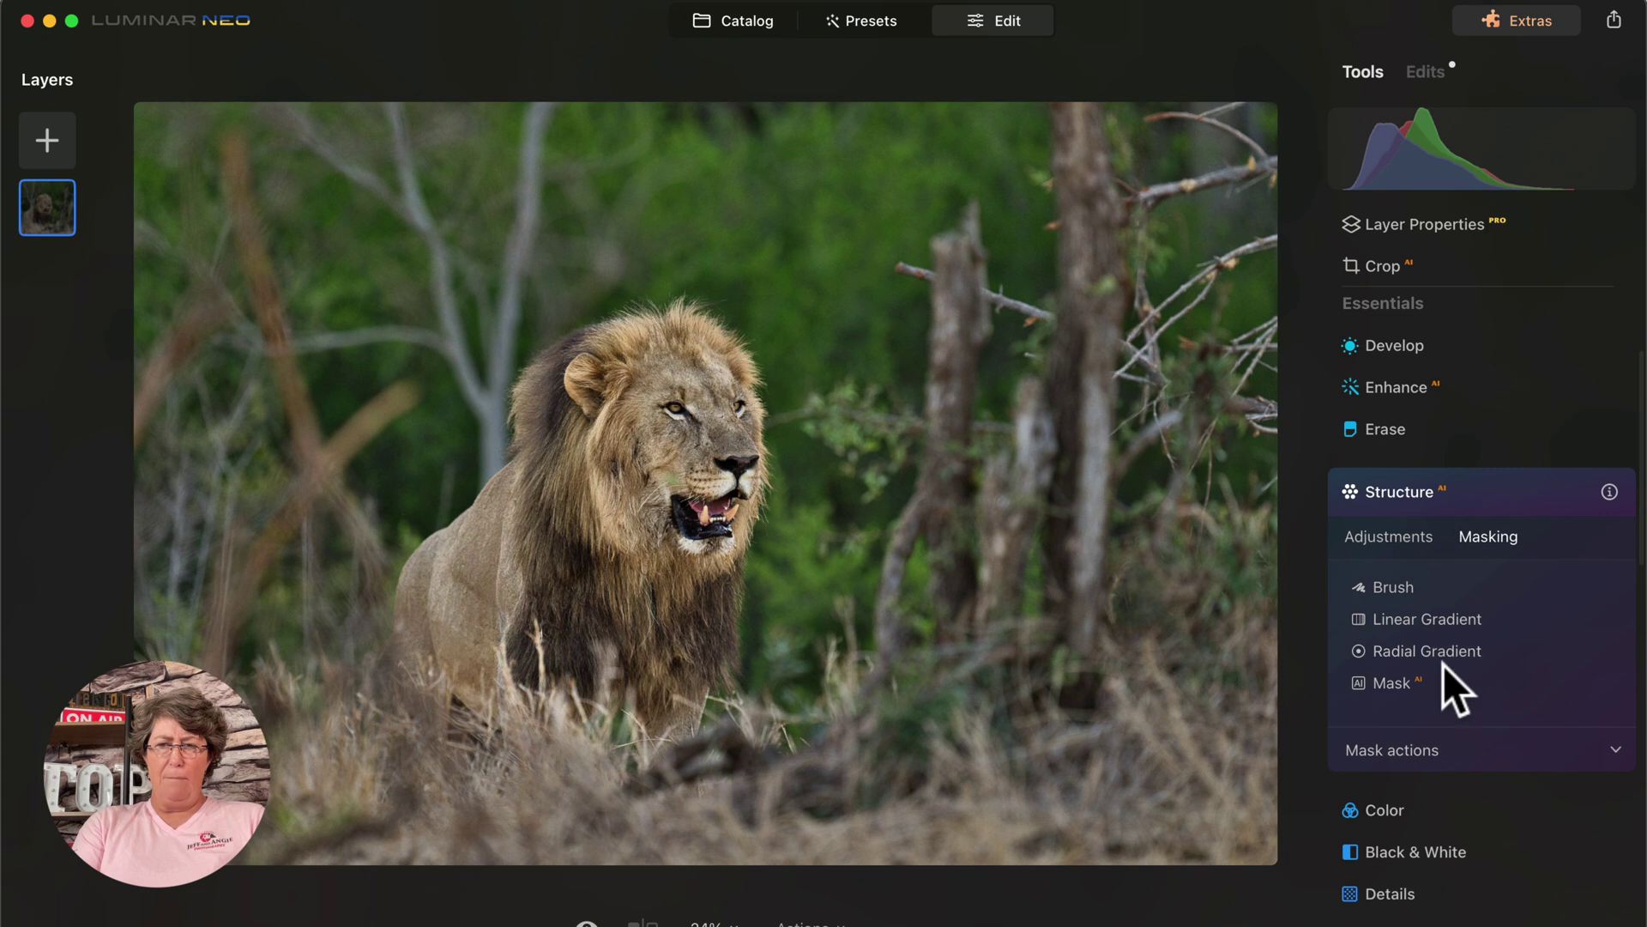
click(1453, 645)
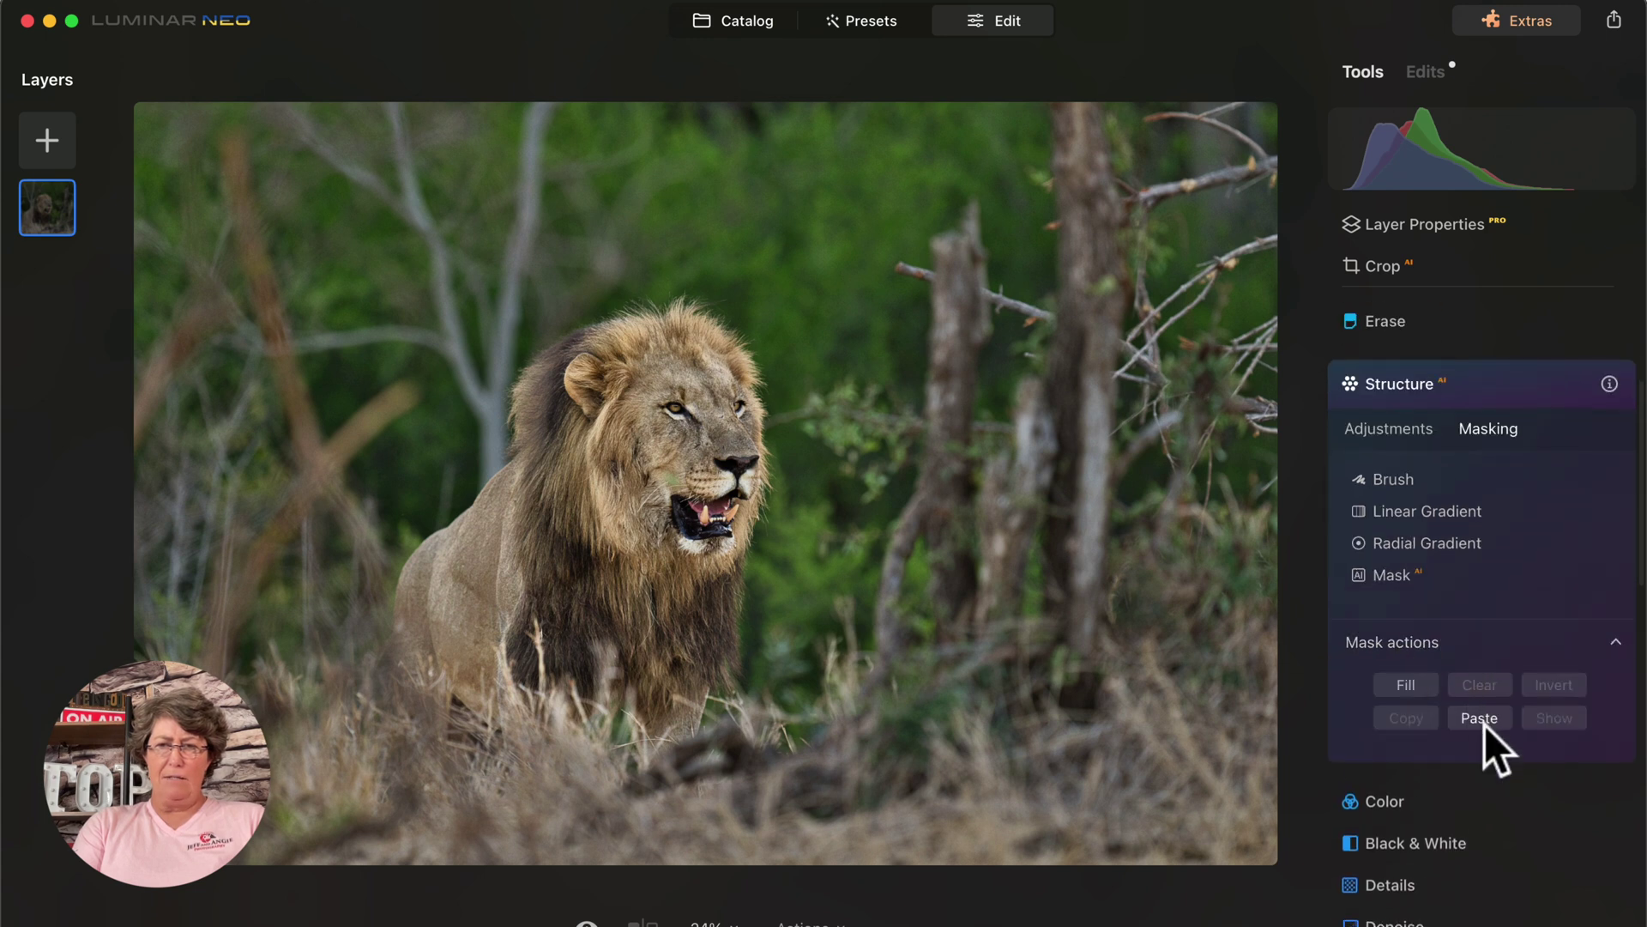
click(1481, 717)
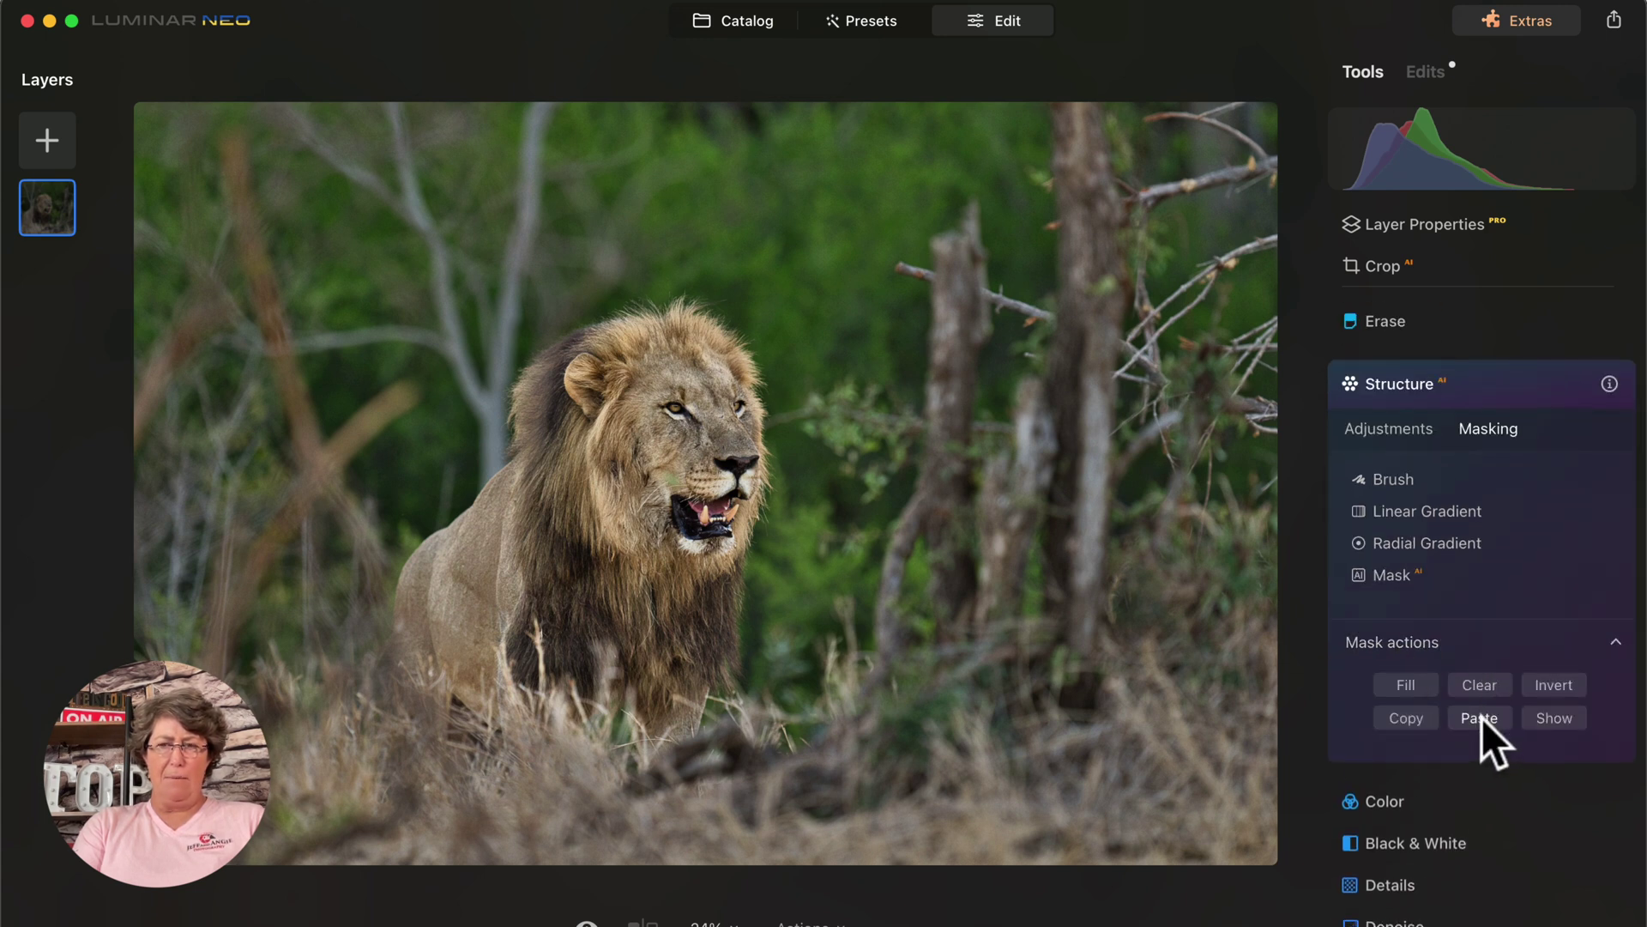
click(1557, 717)
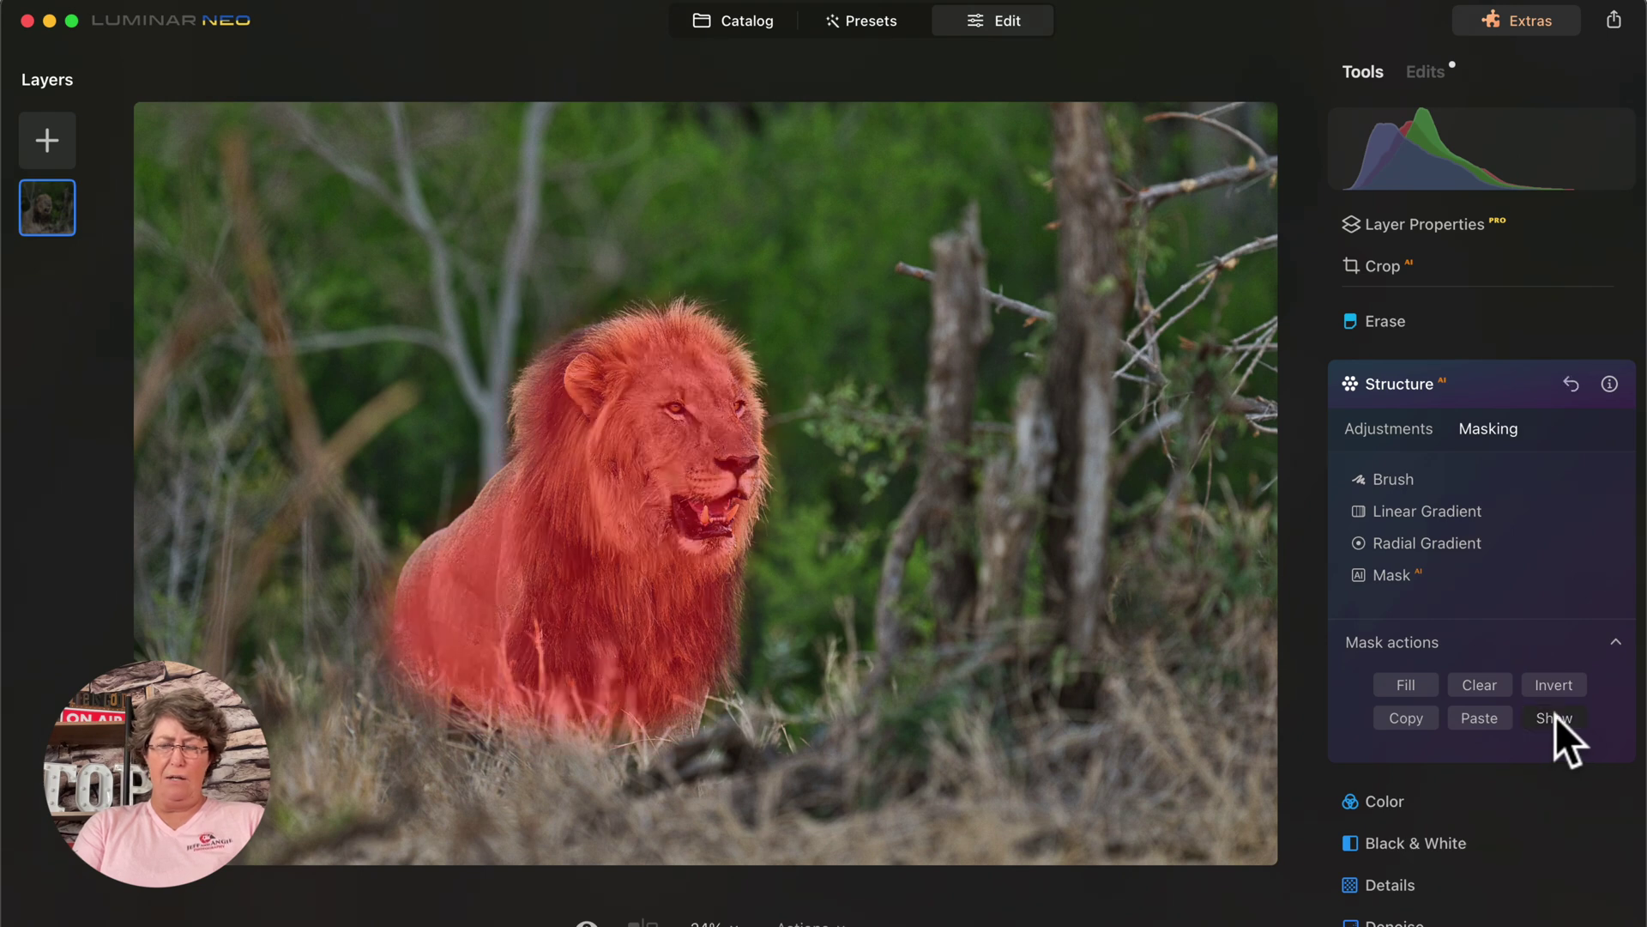
click(1556, 717)
Set the masked Structure adjustment's Amount to 49 and Boost to 7, judging the effect on the lion's face up close.
click(1392, 435)
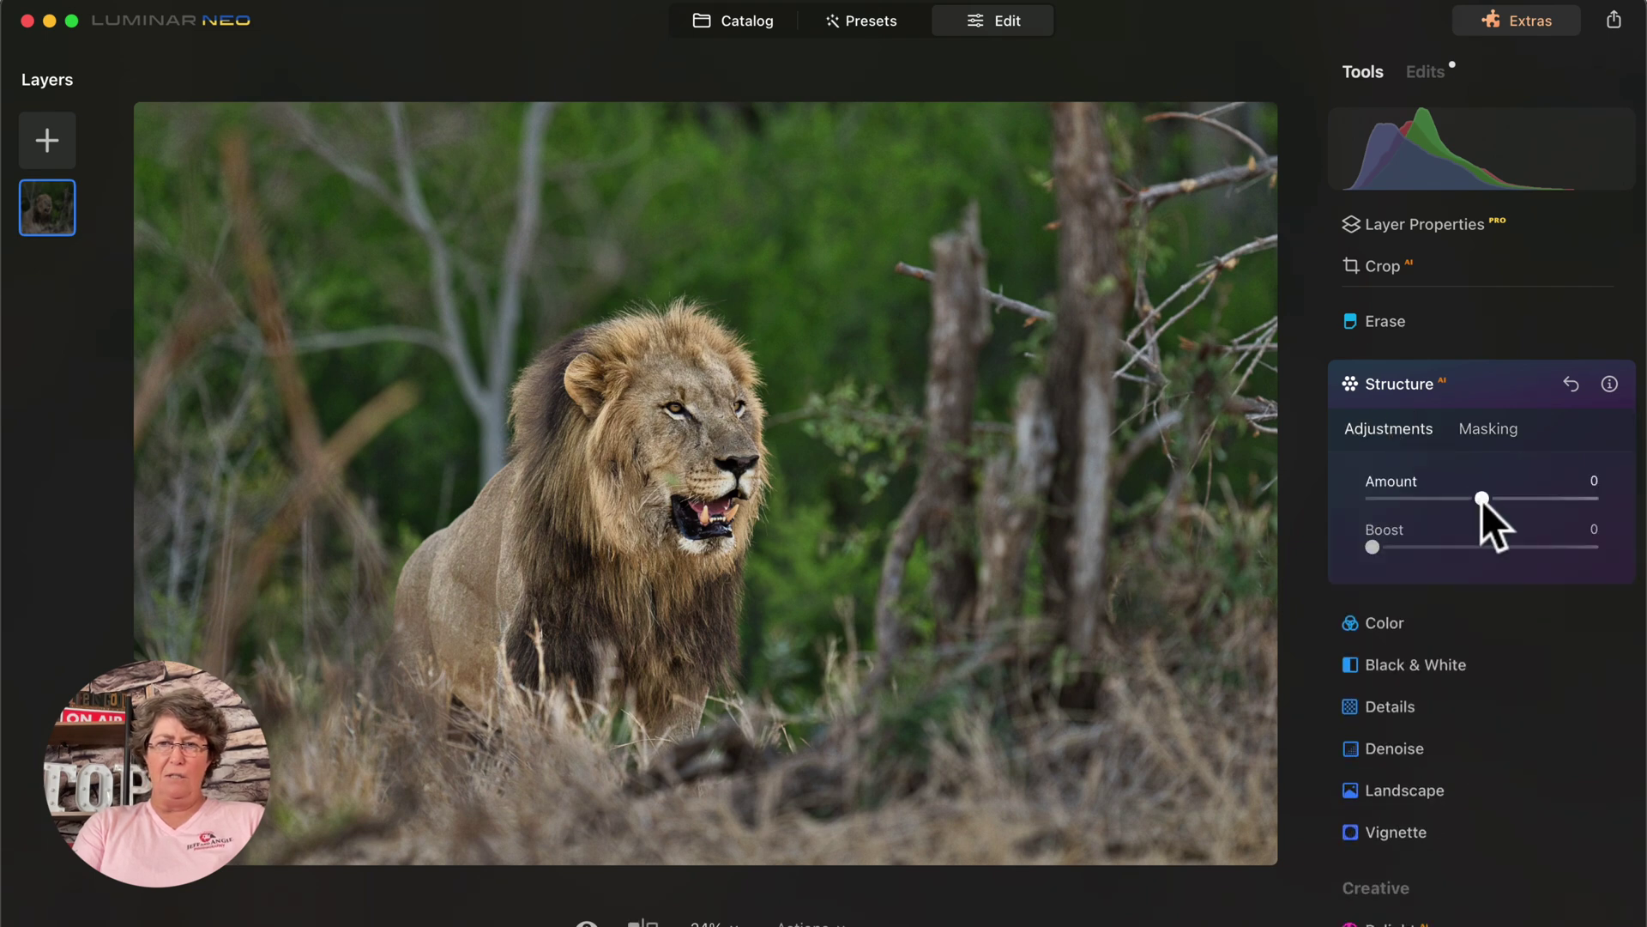
double_click(702, 446)
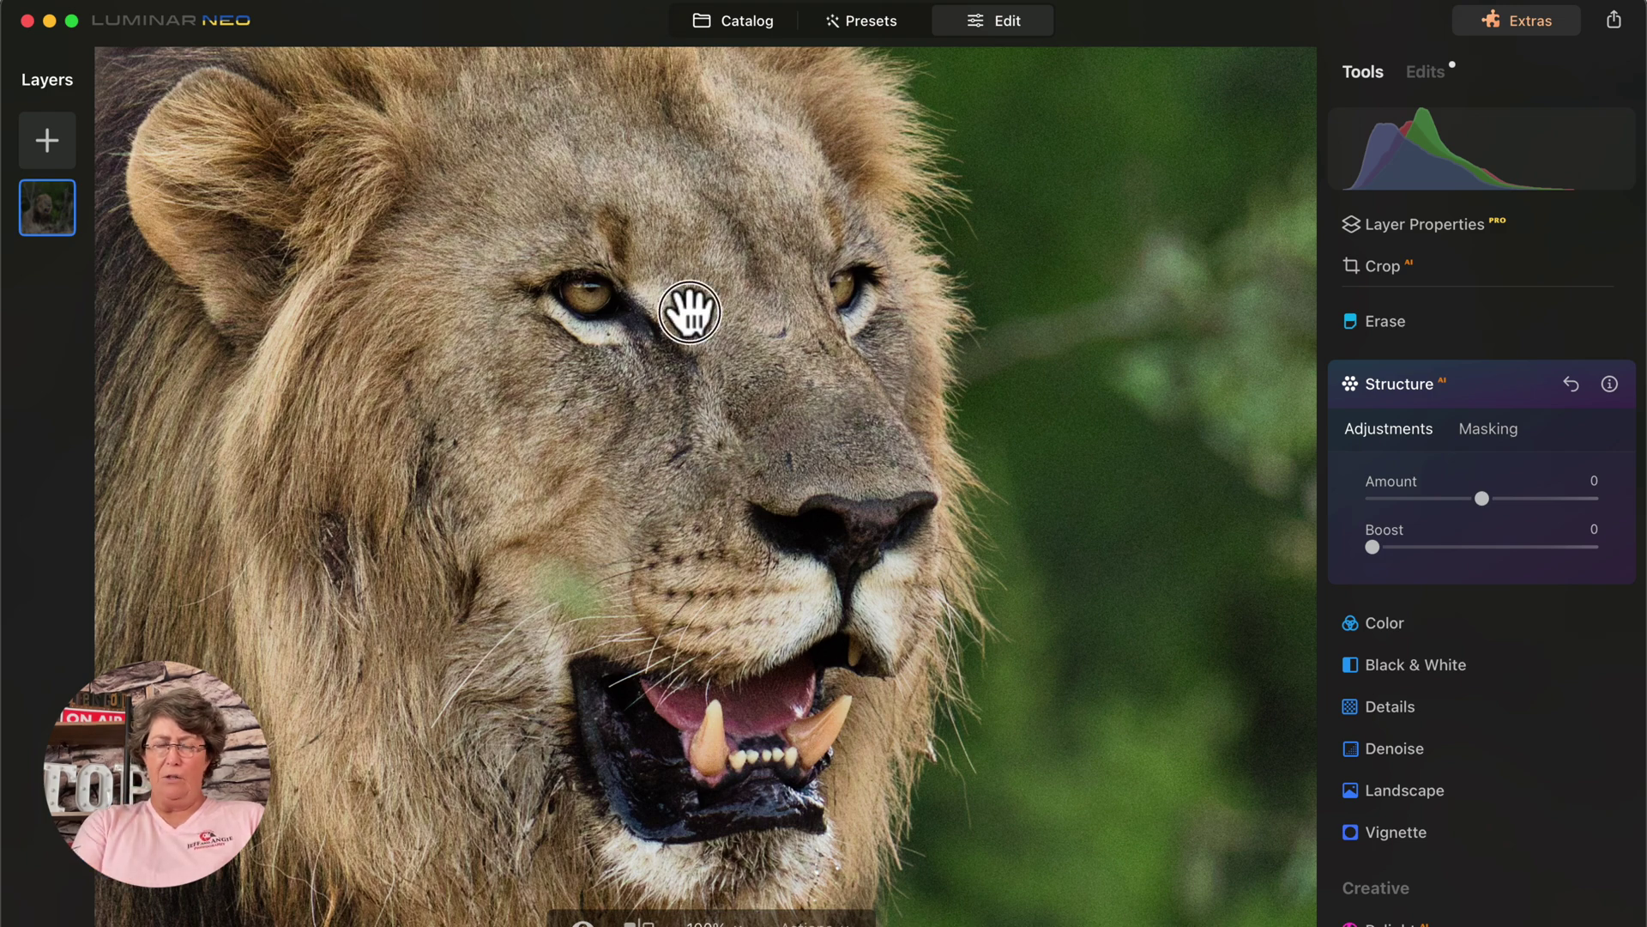
drag(689, 311, 753, 386)
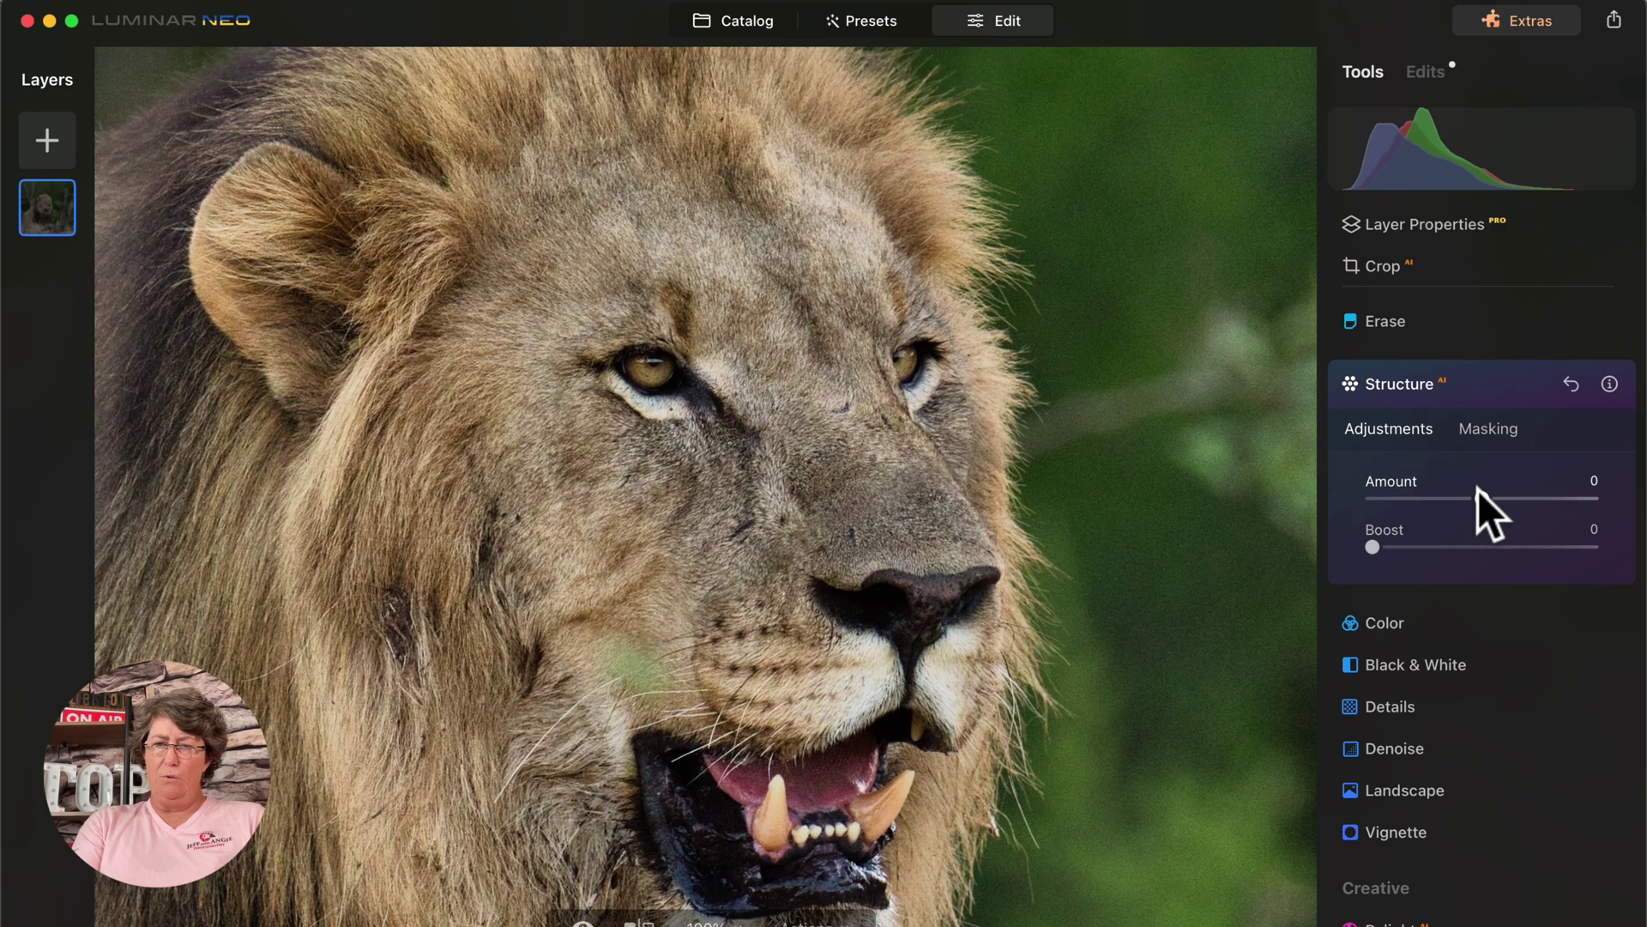
drag(1481, 494, 1628, 506)
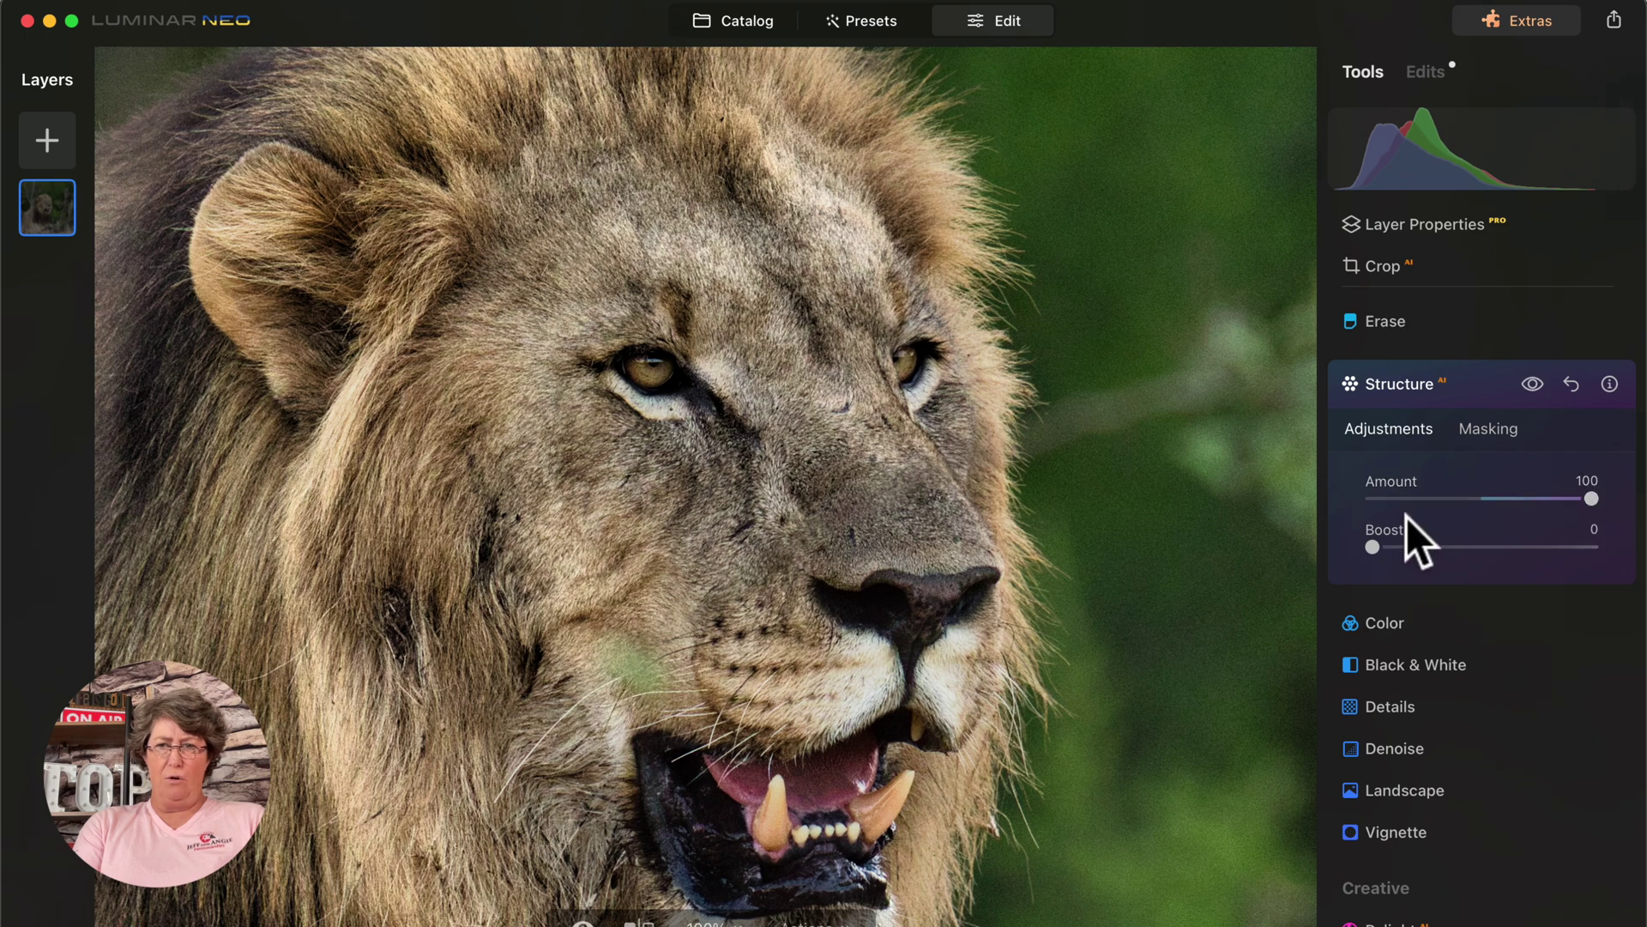
mouse_move(1373, 547)
mouse_down()
mouse_move(1609, 557)
mouse_move(1390, 549)
mouse_up()
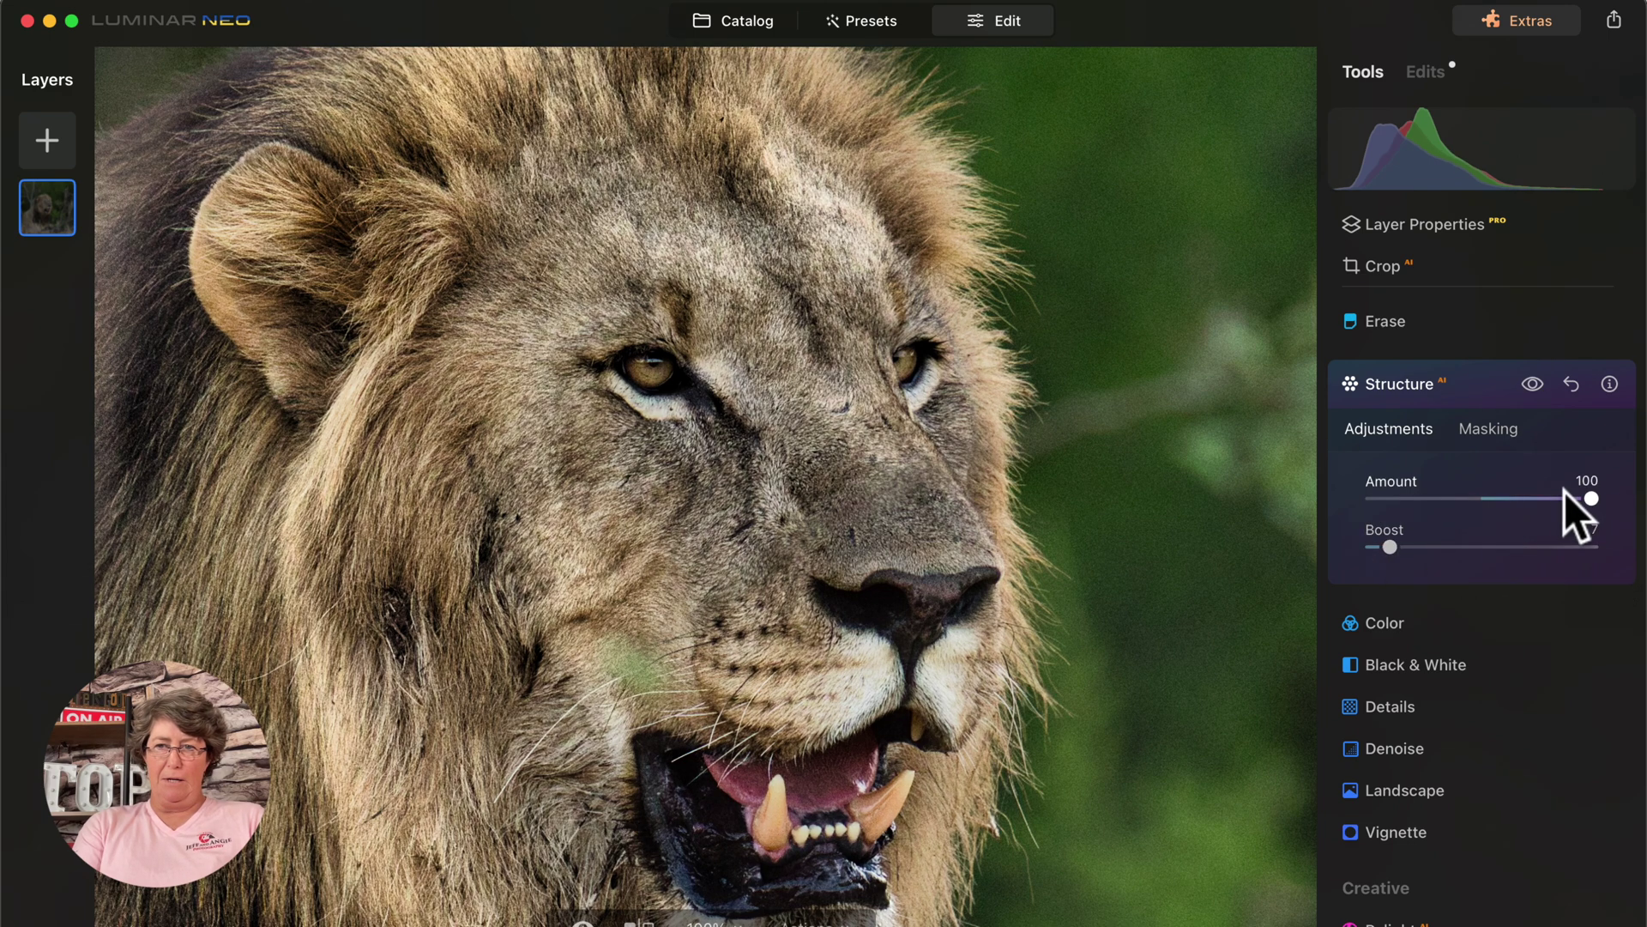
drag(1592, 499, 1536, 498)
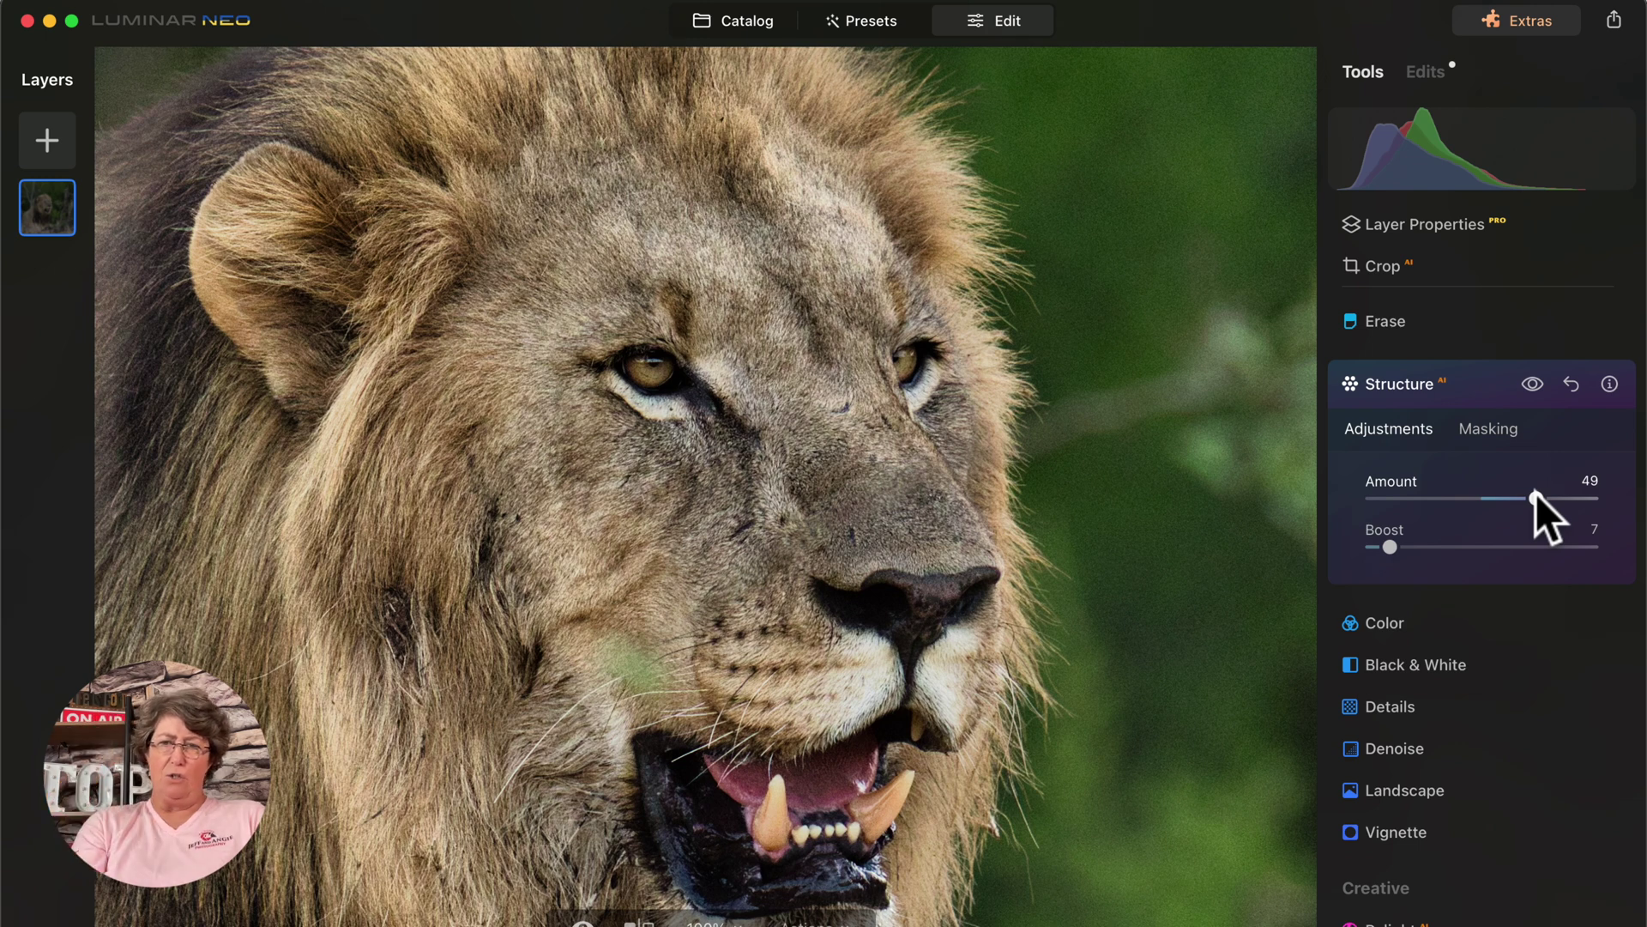
Compare the lion's face with and without the Structure adjustment, and close the Structure tool.
click(1534, 383)
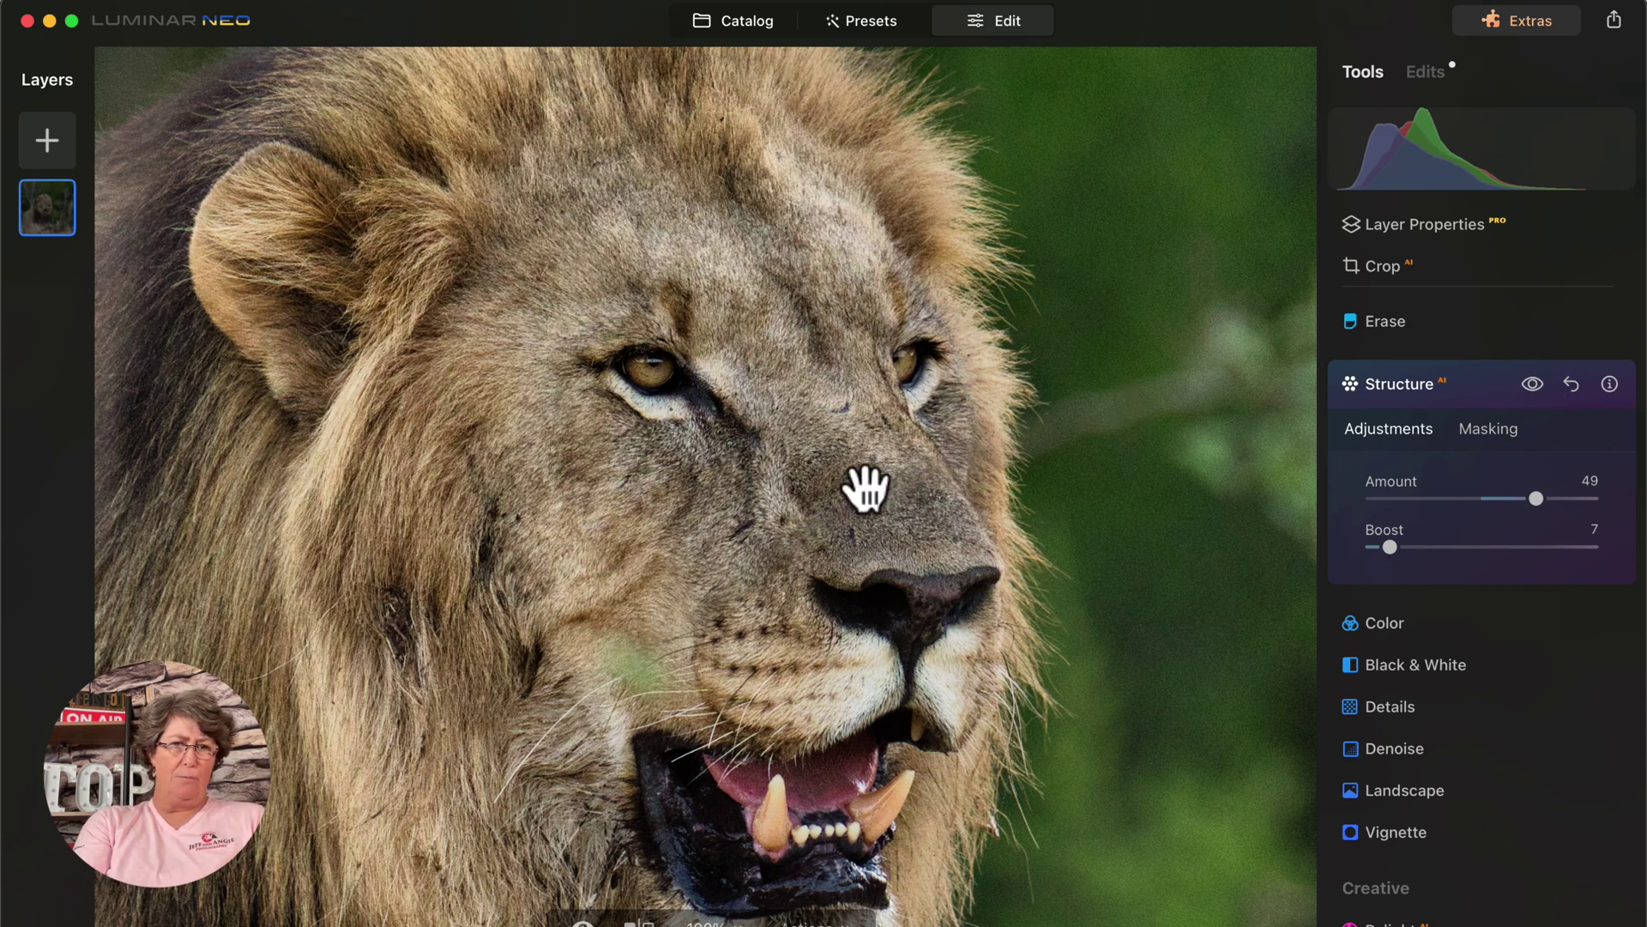
click(1534, 385)
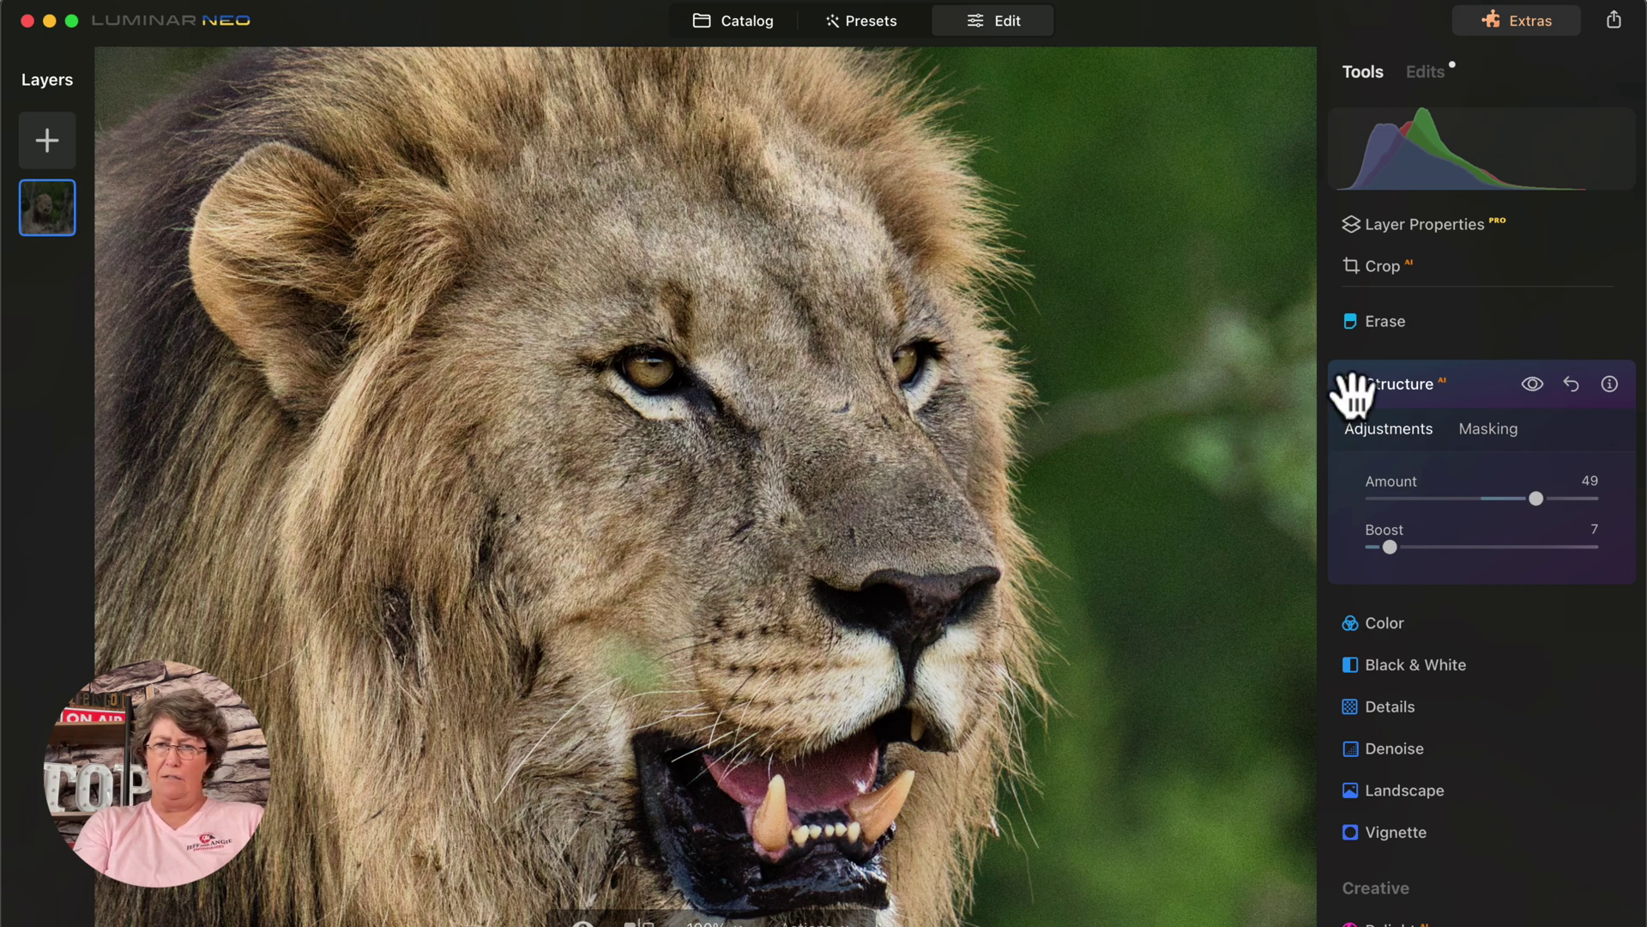
click(1400, 386)
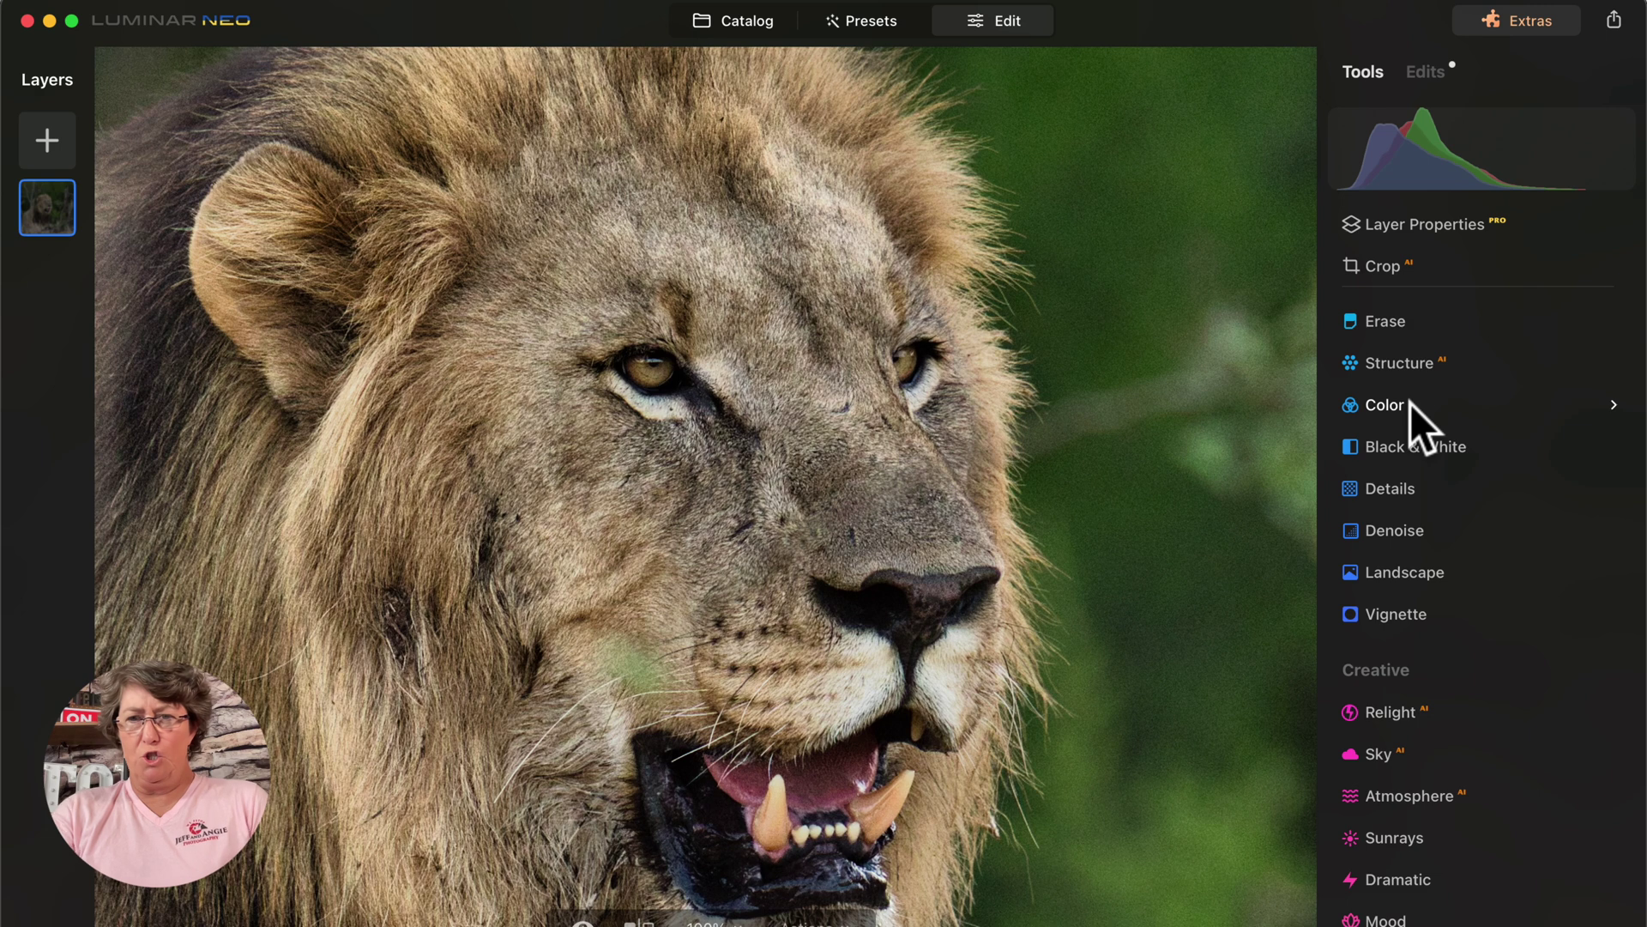
Paste the lion mask into the Denoise tool, show its overlay, and invert it to cover the background.
click(1377, 536)
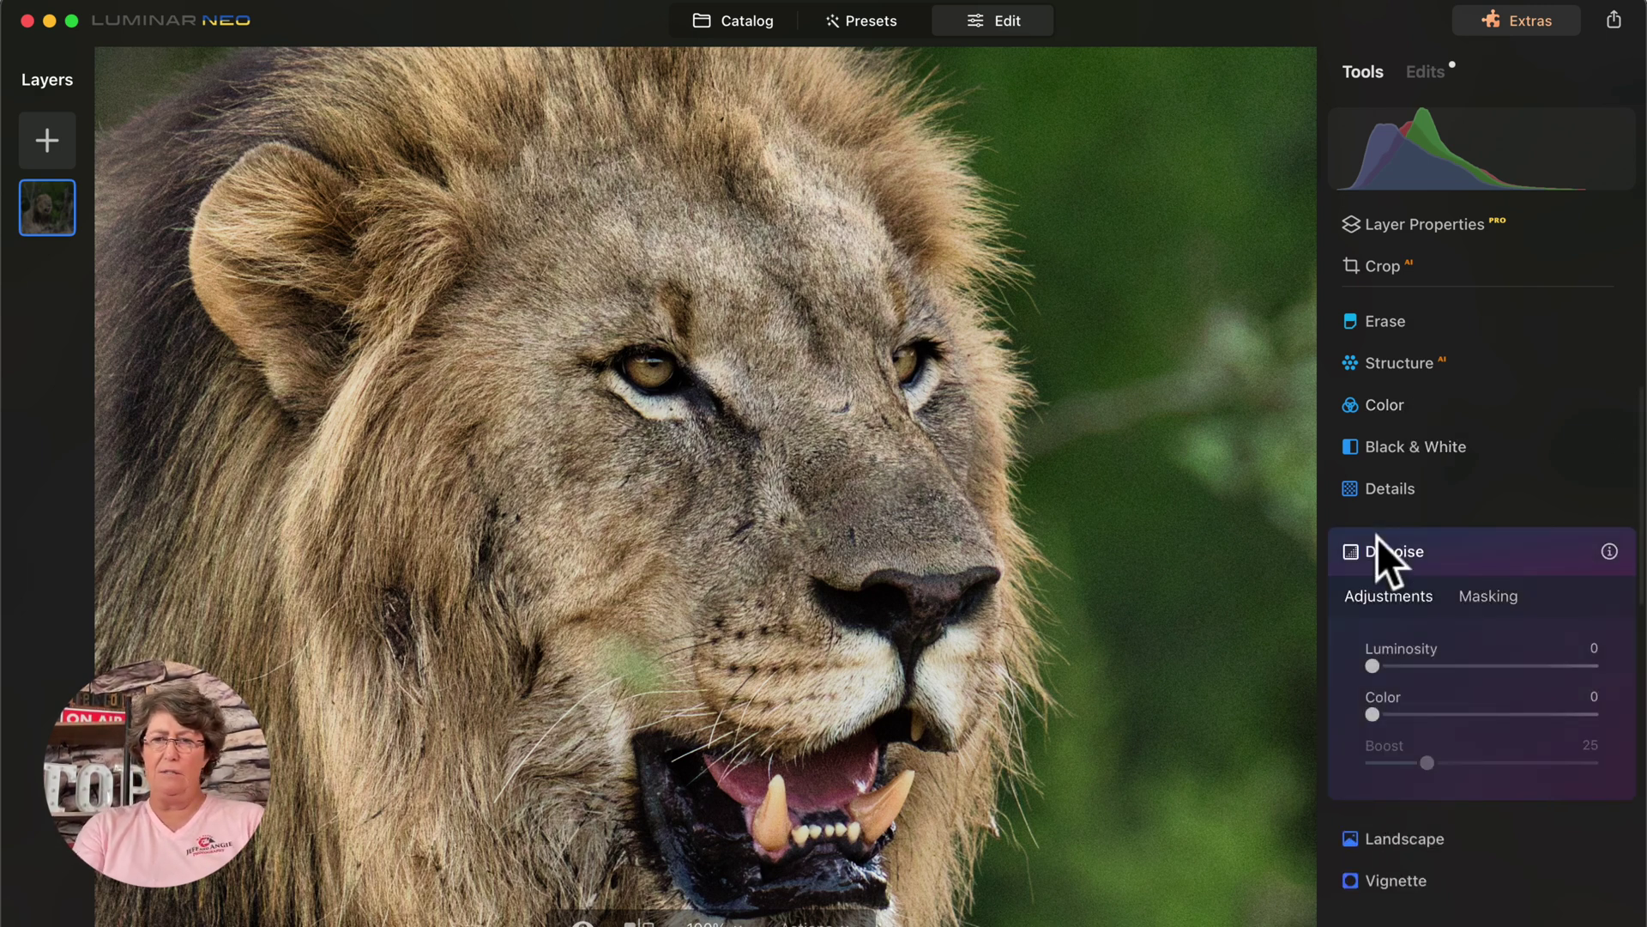
click(1487, 598)
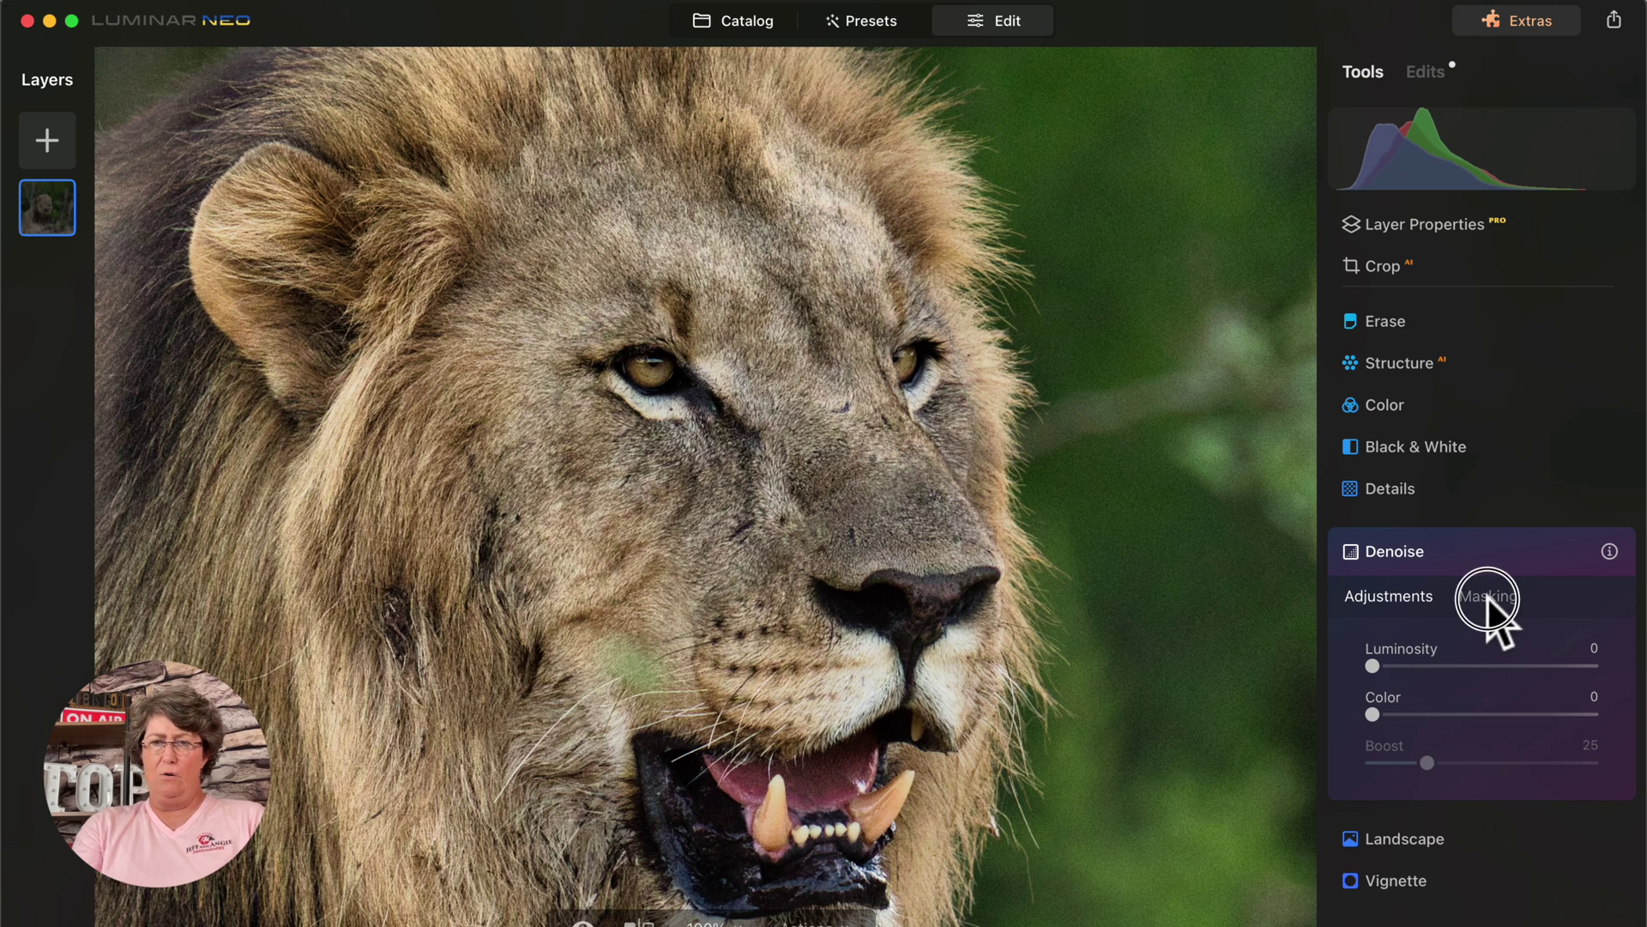
click(1421, 811)
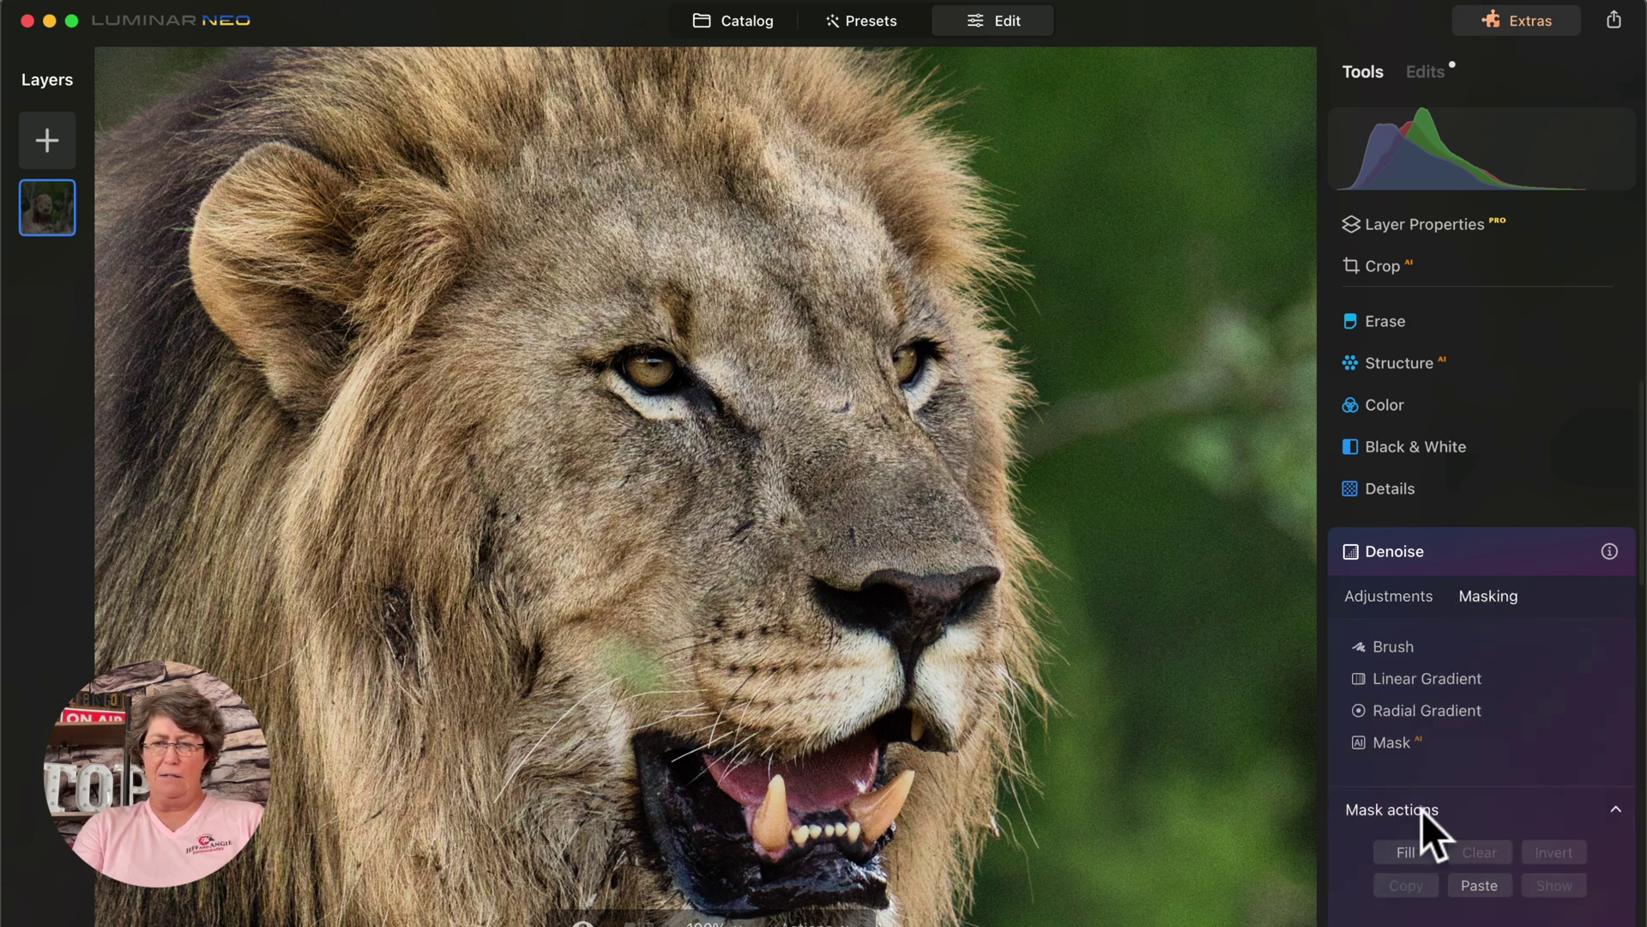
click(1481, 635)
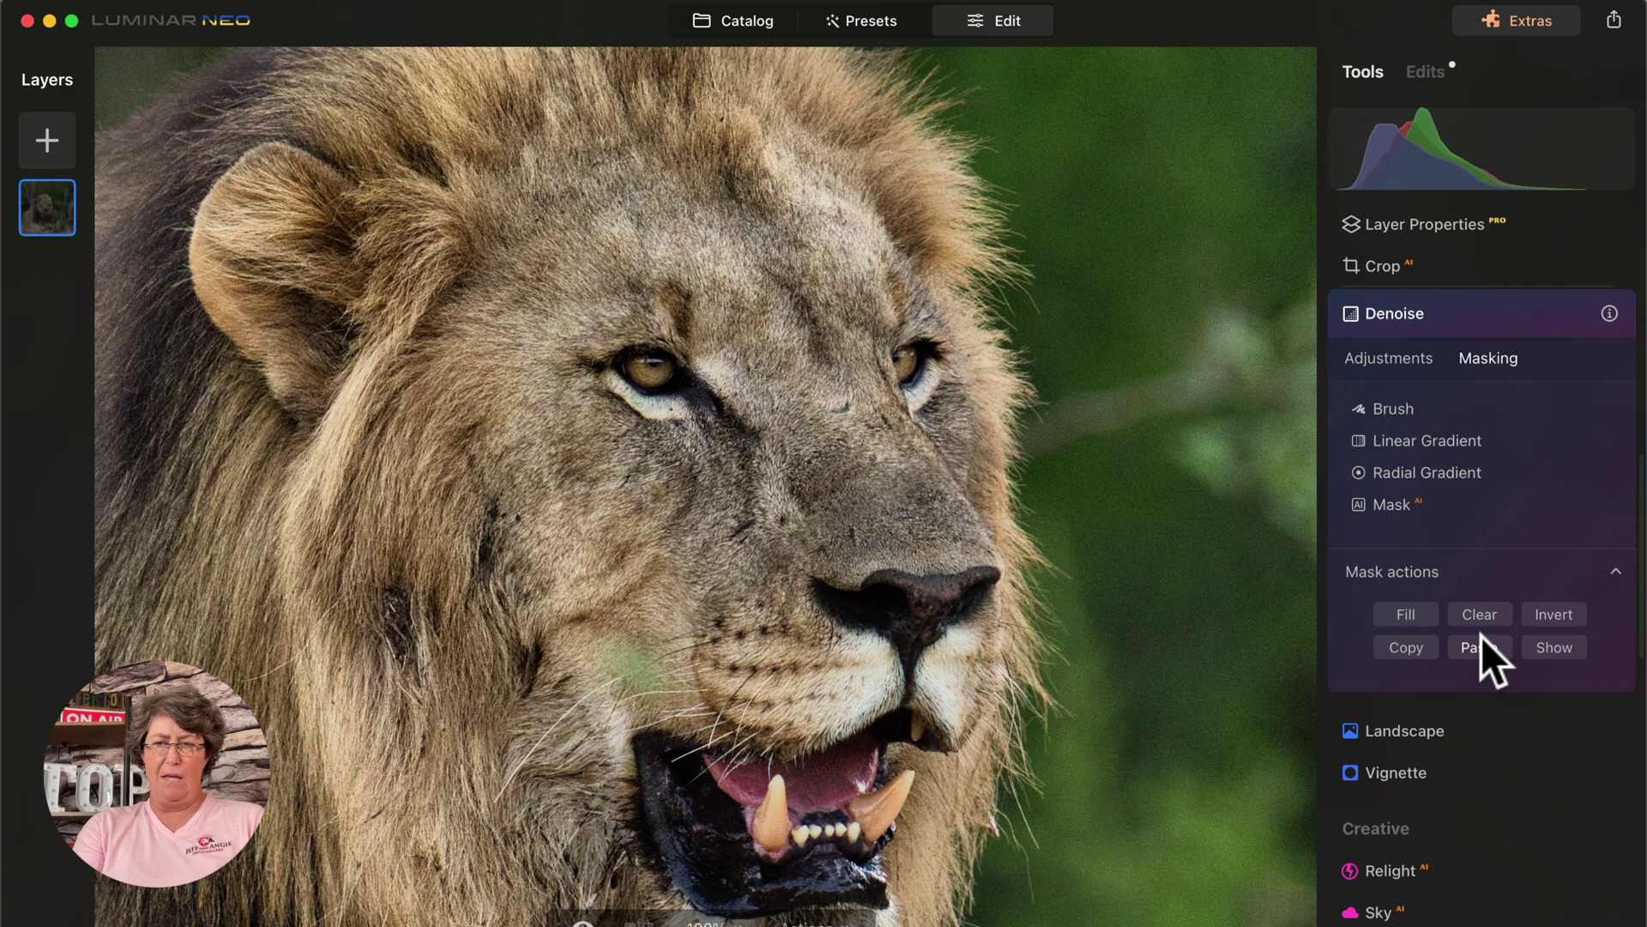
click(1561, 651)
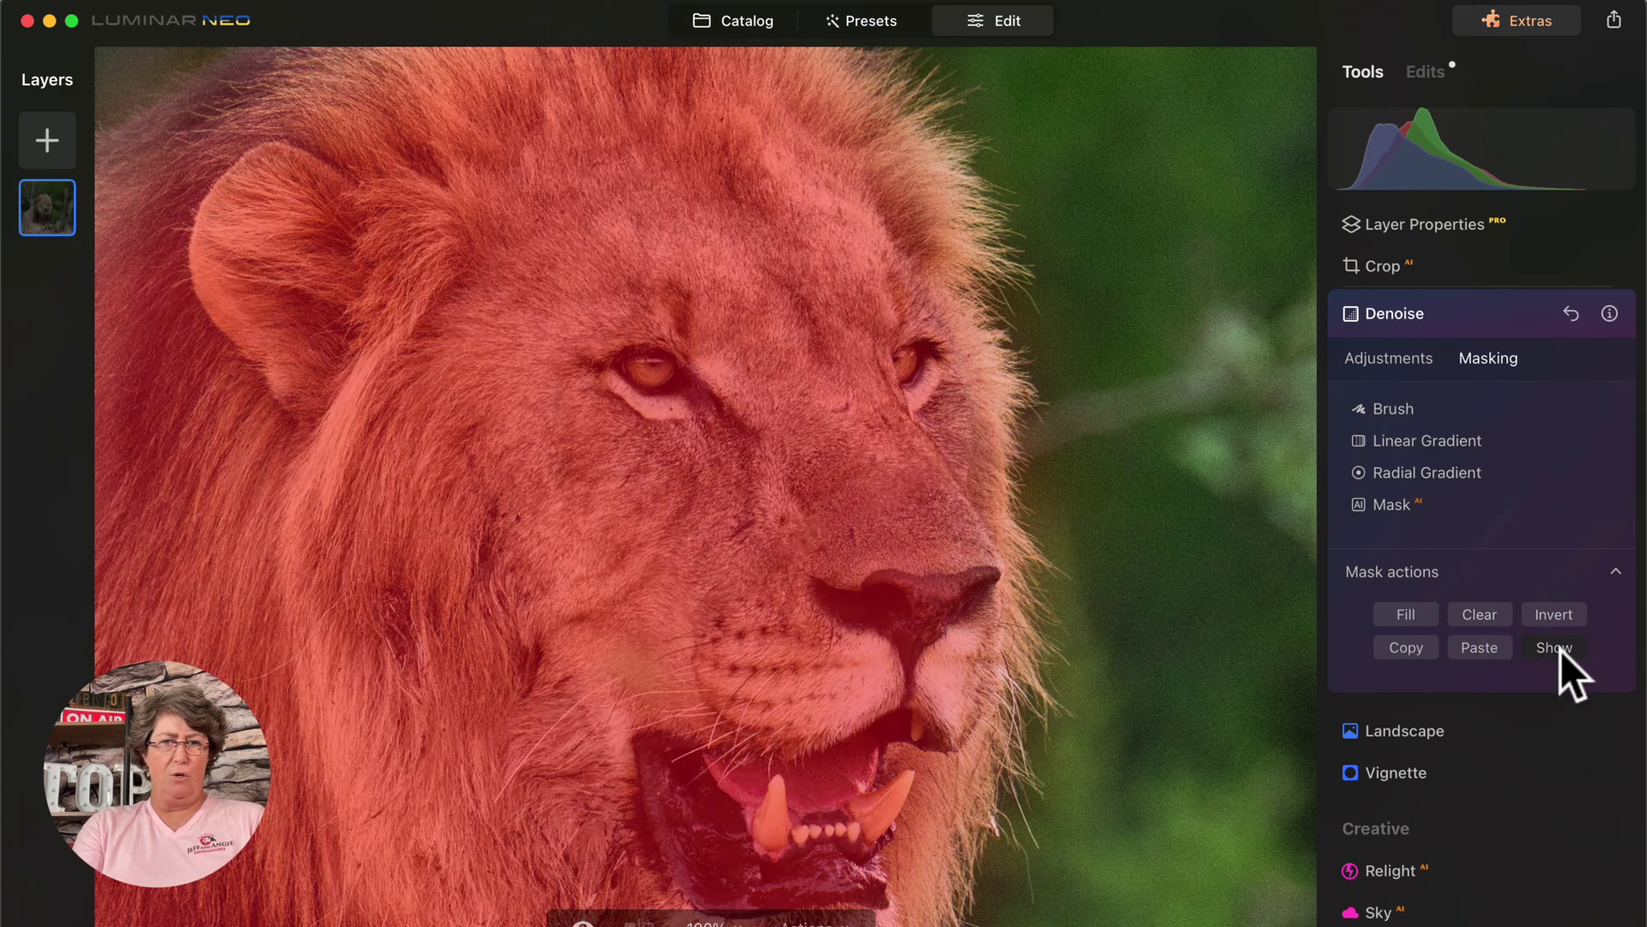
key(super+0)
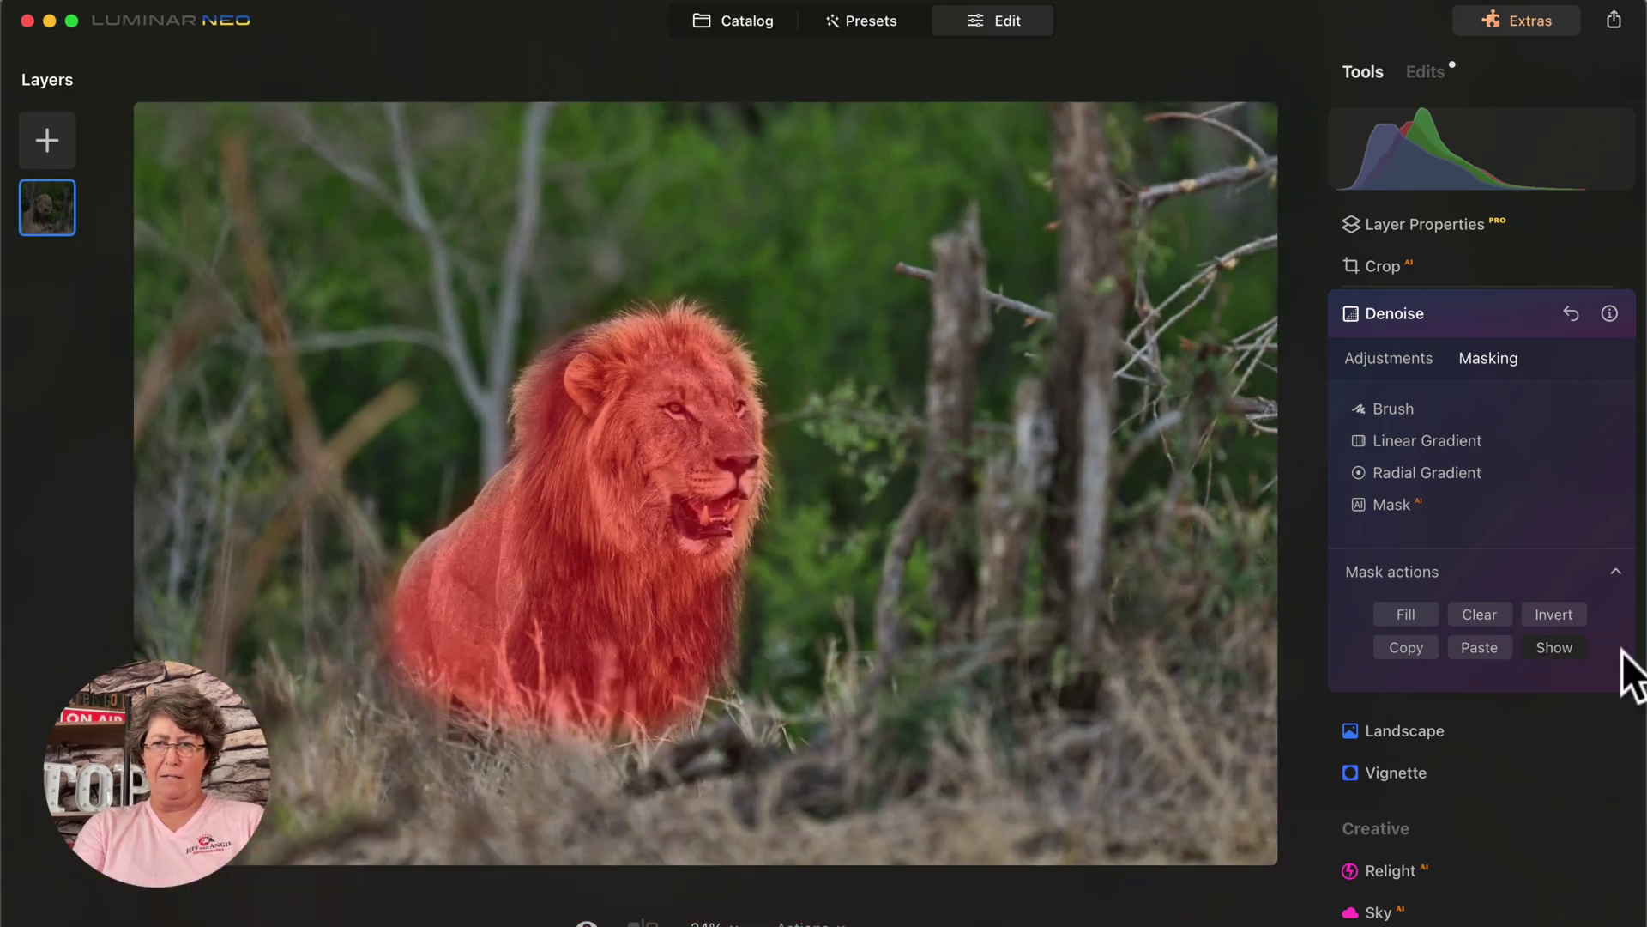
click(1563, 611)
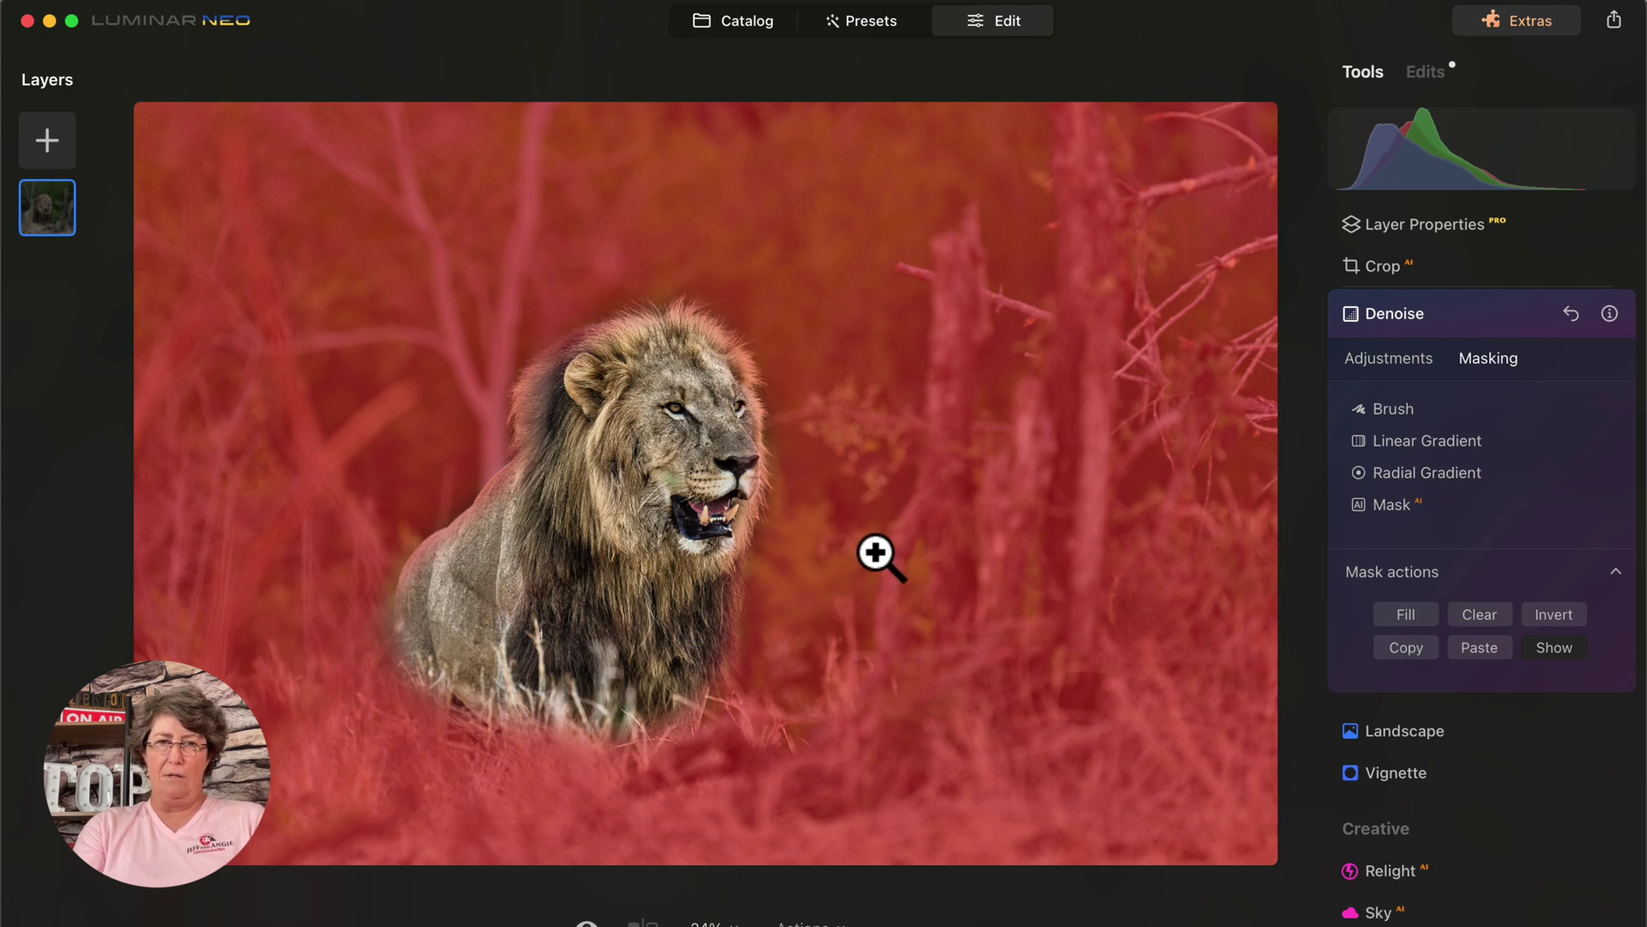
Erase the leftover Denoise mask around the lion's edges with a brush of size 40 and strength 36.
click(1401, 359)
click(1487, 355)
click(1393, 408)
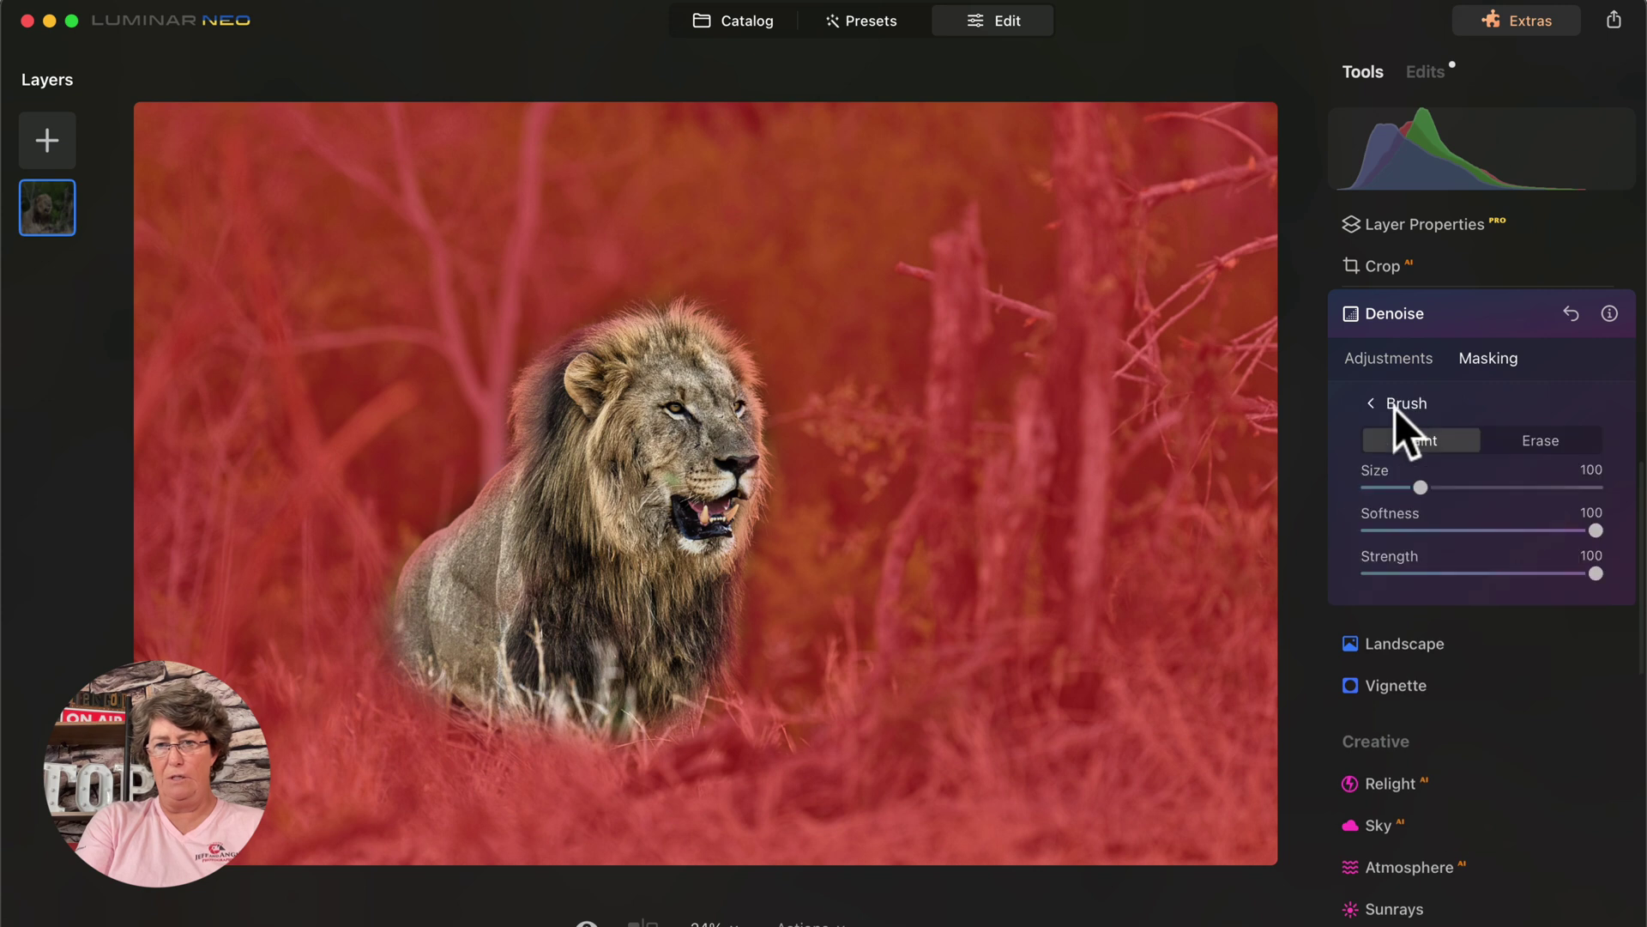
click(1536, 441)
drag(1429, 487, 1380, 487)
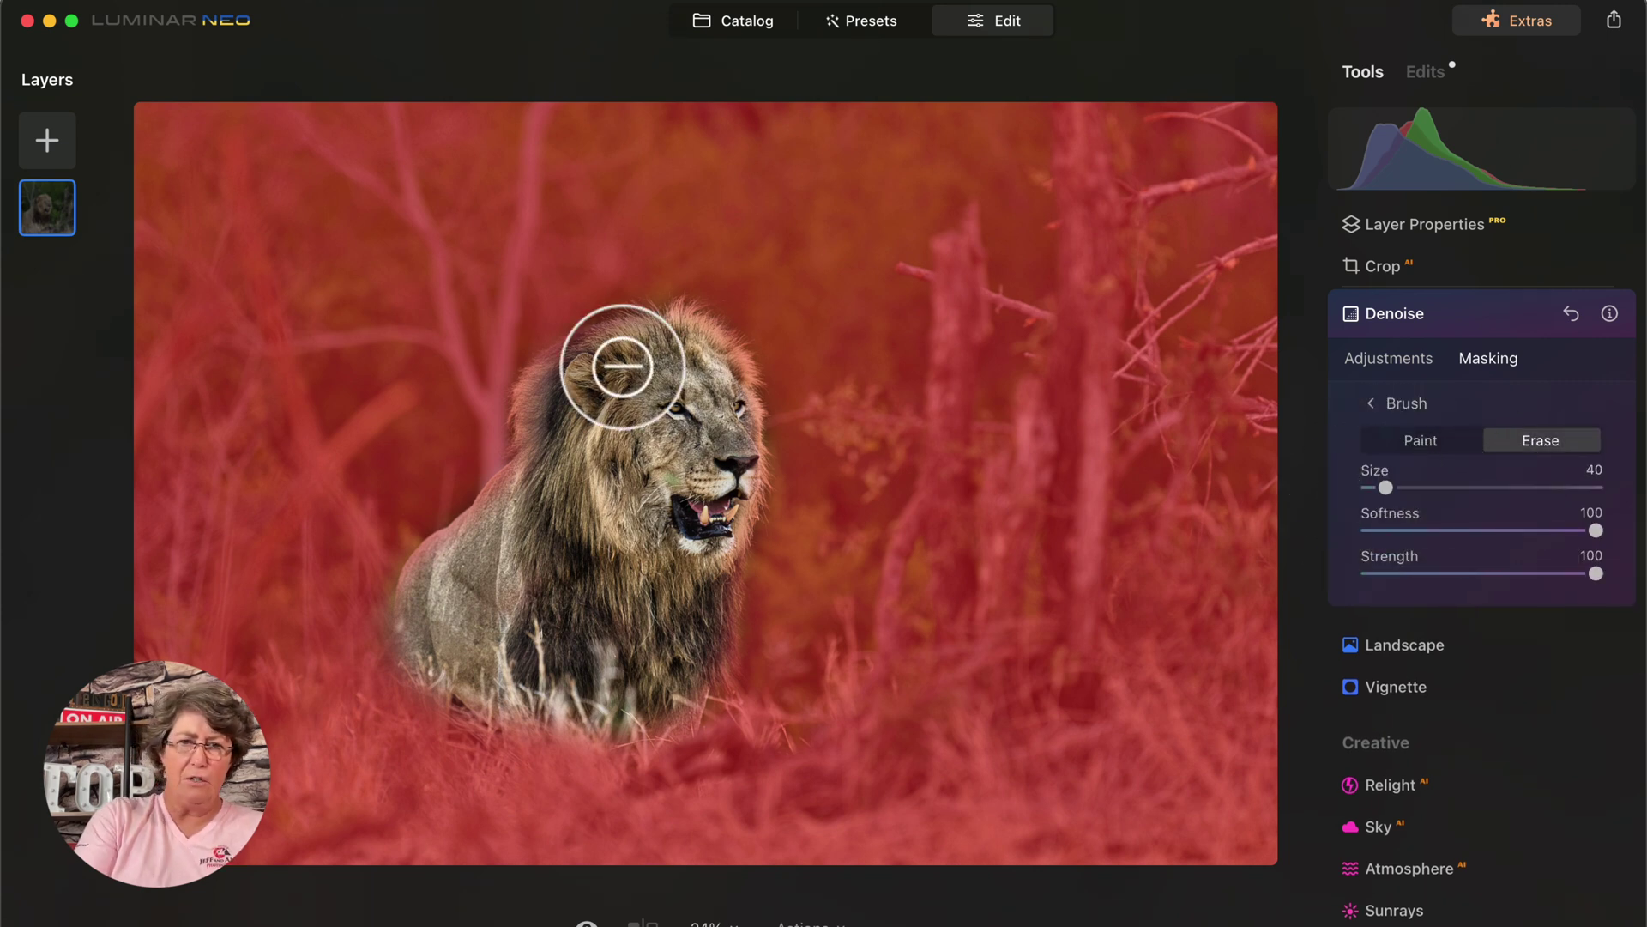
drag(1596, 573, 1451, 573)
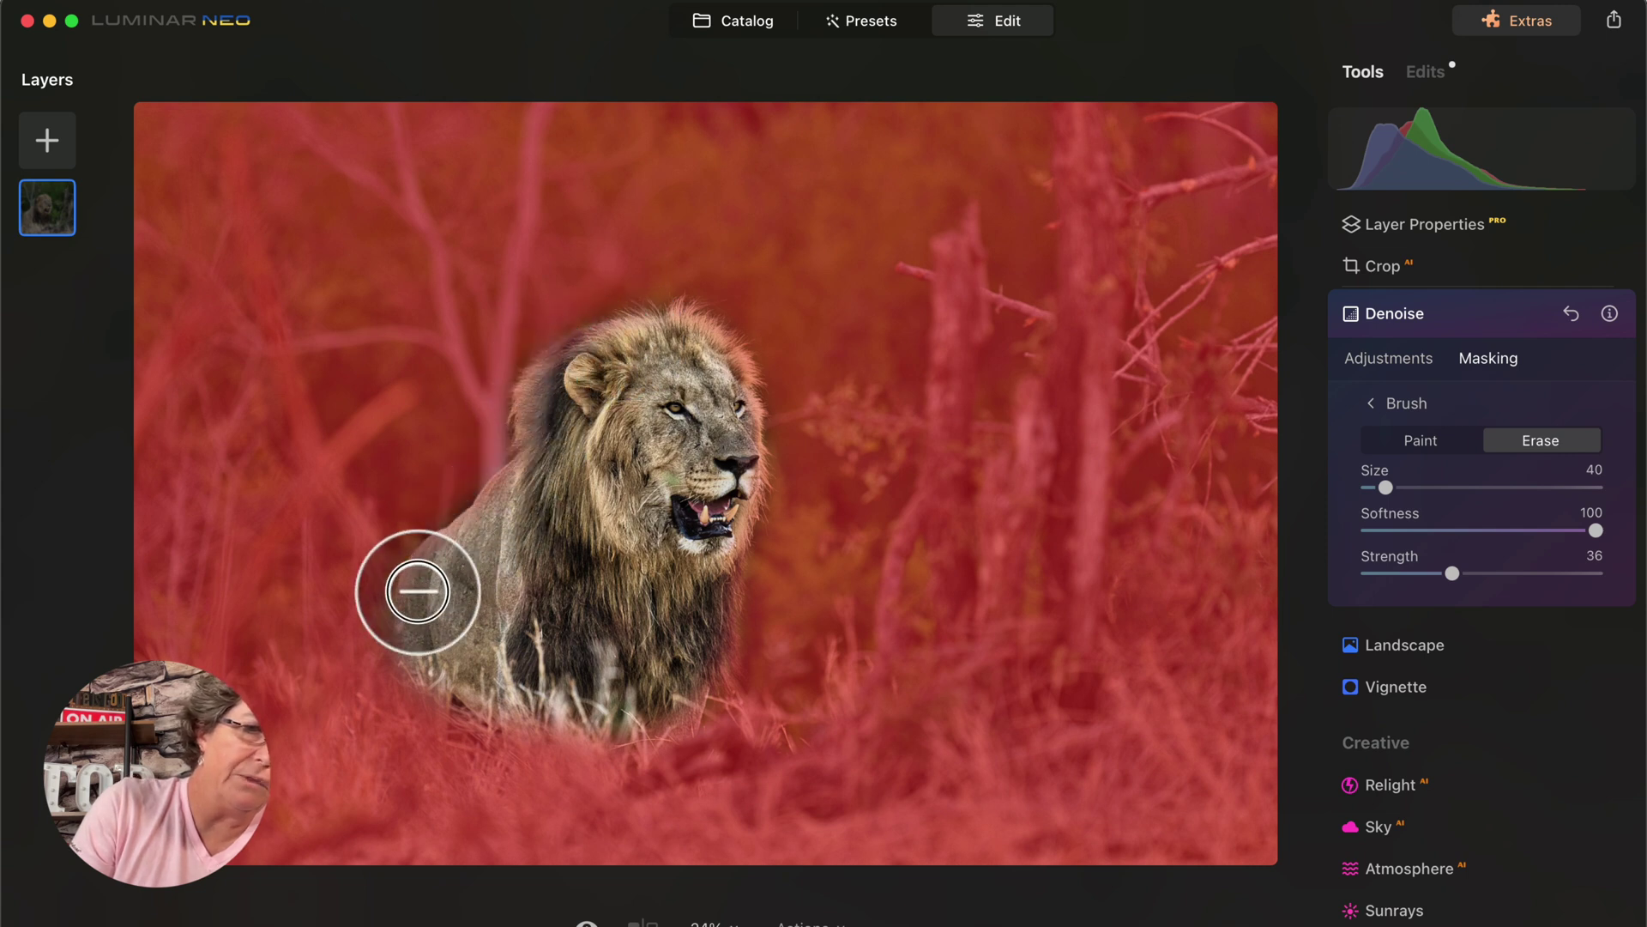
mouse_move(606, 421)
mouse_down()
mouse_move(679, 323)
mouse_move(713, 332)
mouse_move(750, 410)
mouse_move(756, 516)
mouse_move(711, 590)
mouse_move(722, 667)
mouse_move(725, 570)
mouse_move(700, 652)
mouse_move(559, 705)
mouse_up()
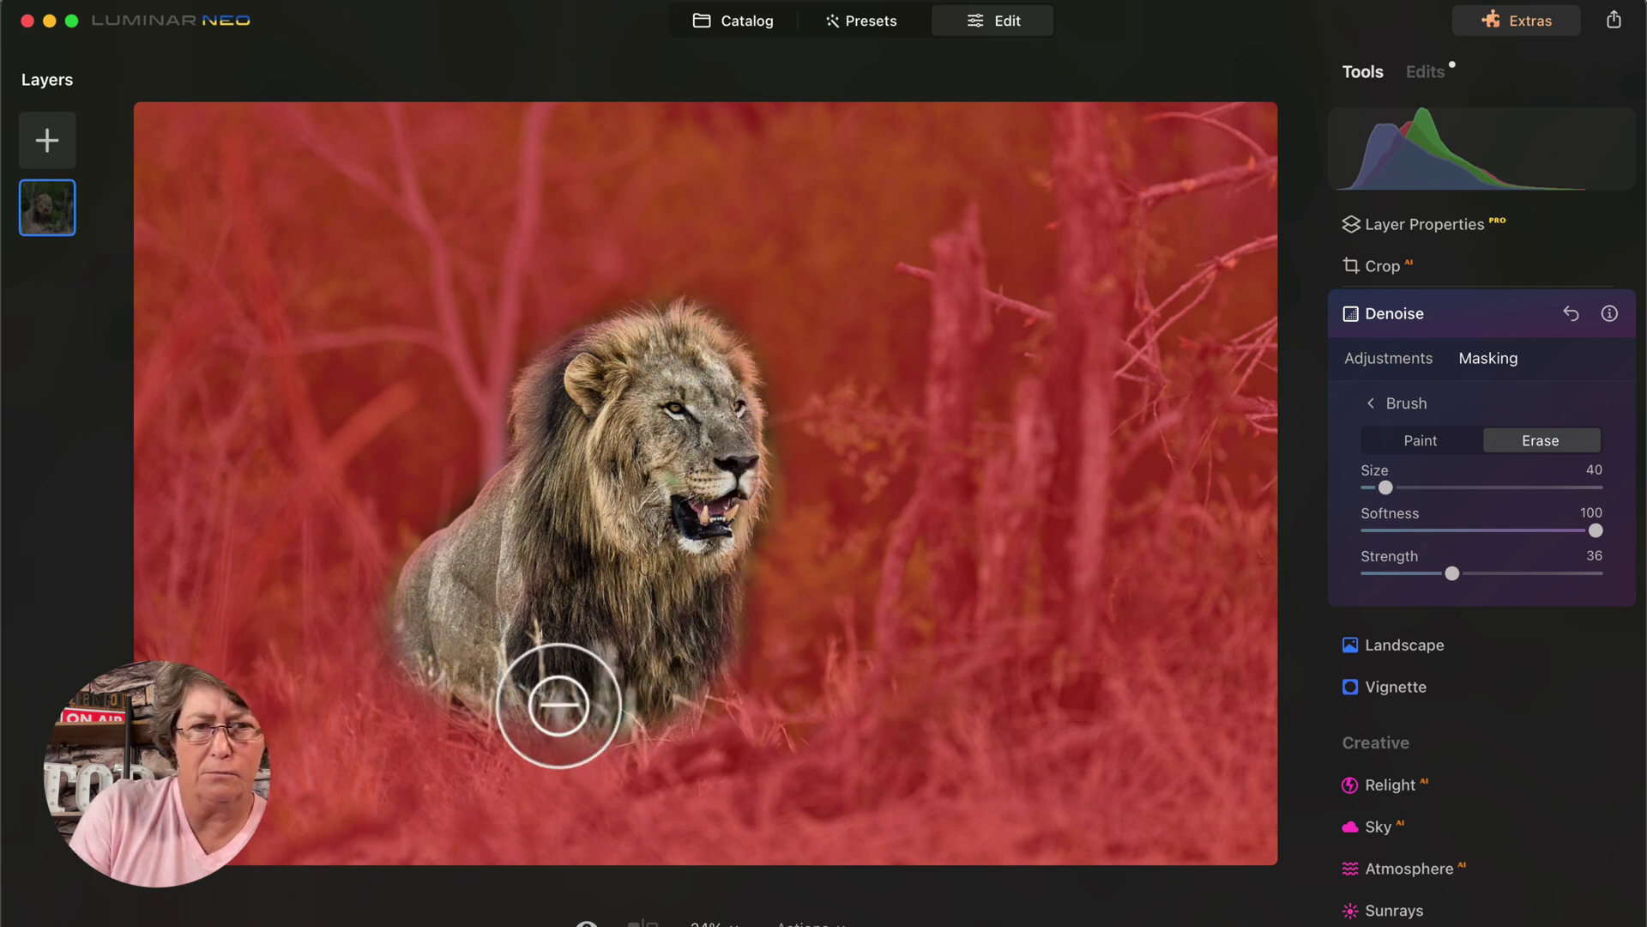
click(1386, 357)
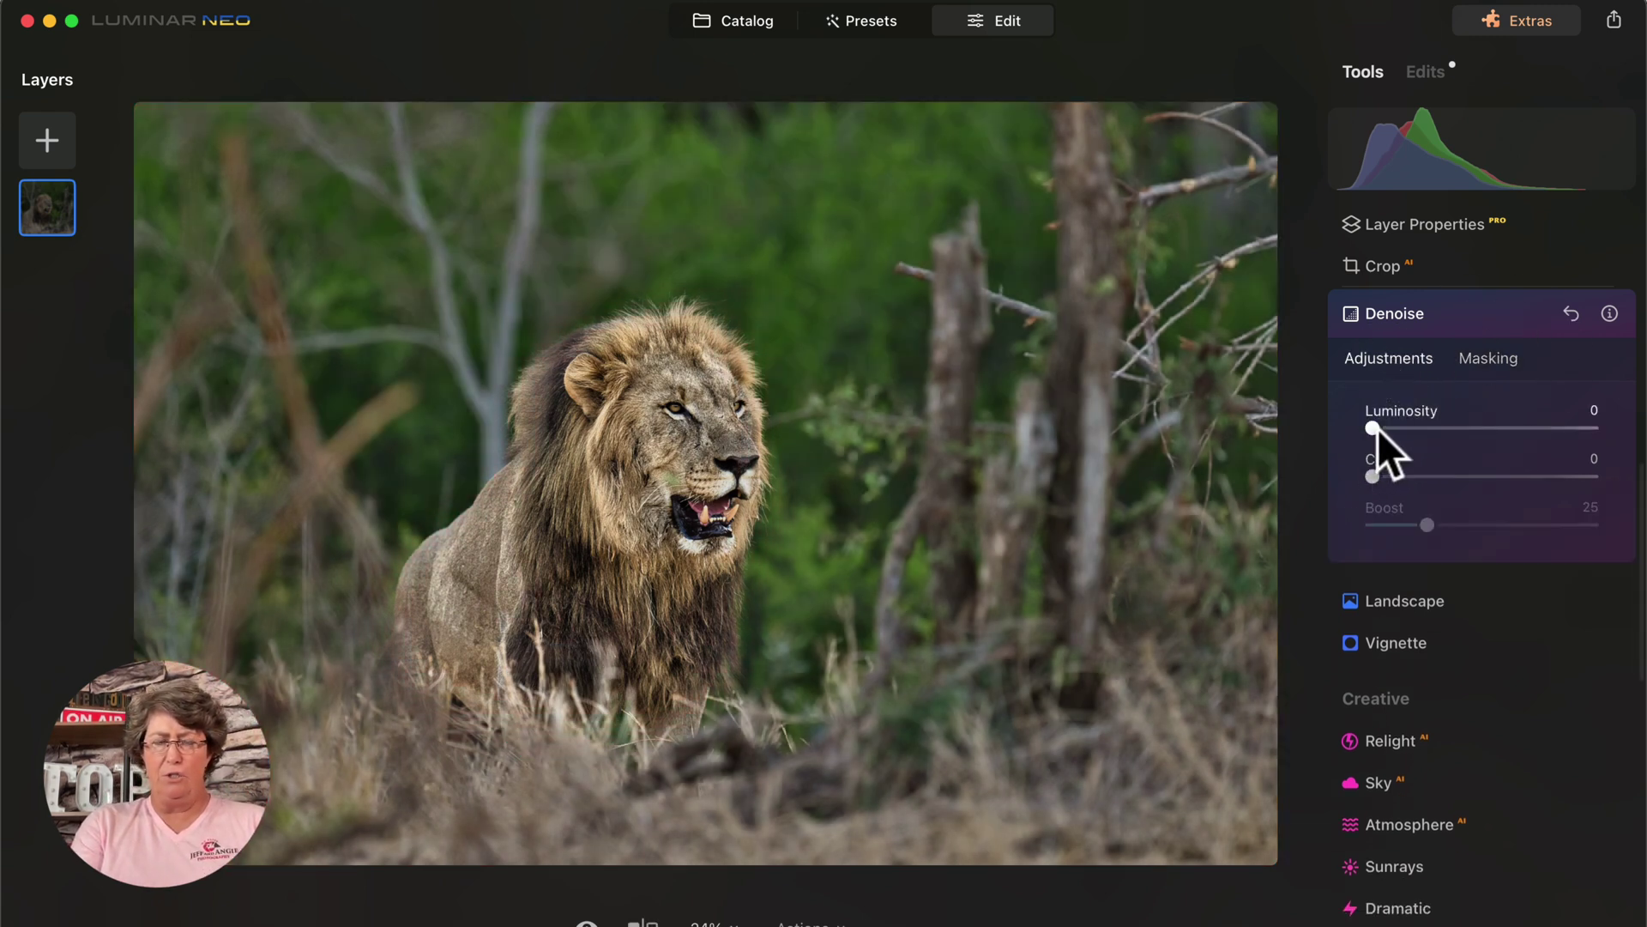
Set the background Denoise Luminosity to 61 and Color to 20, comparing before and after up close.
drag(1372, 429, 1508, 429)
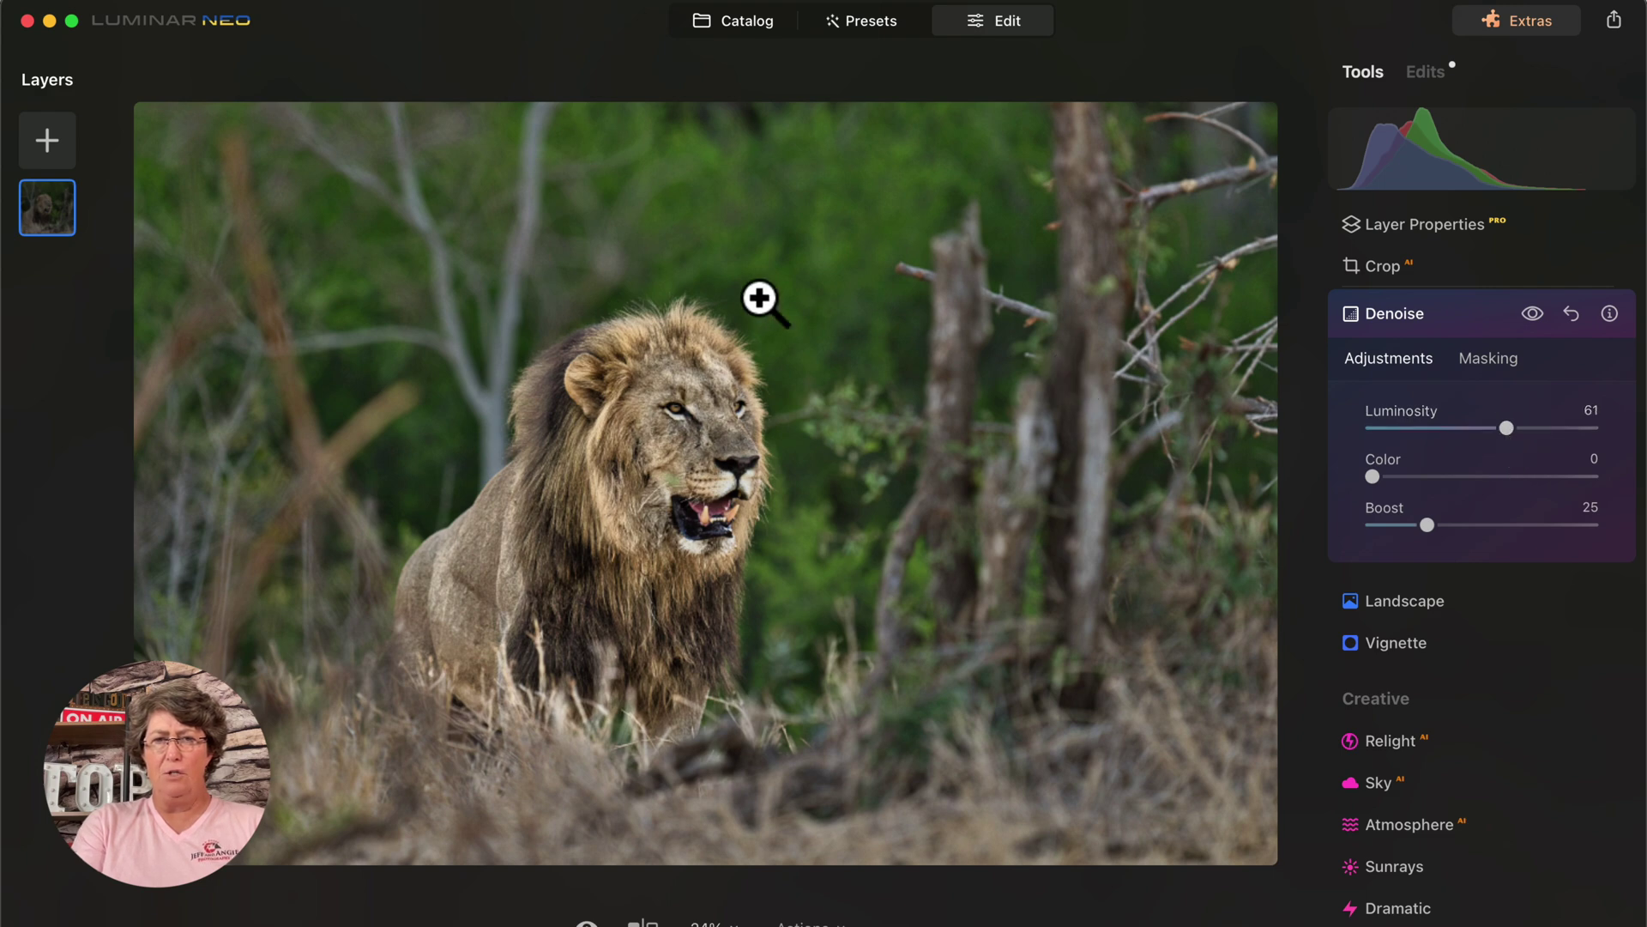
click(807, 313)
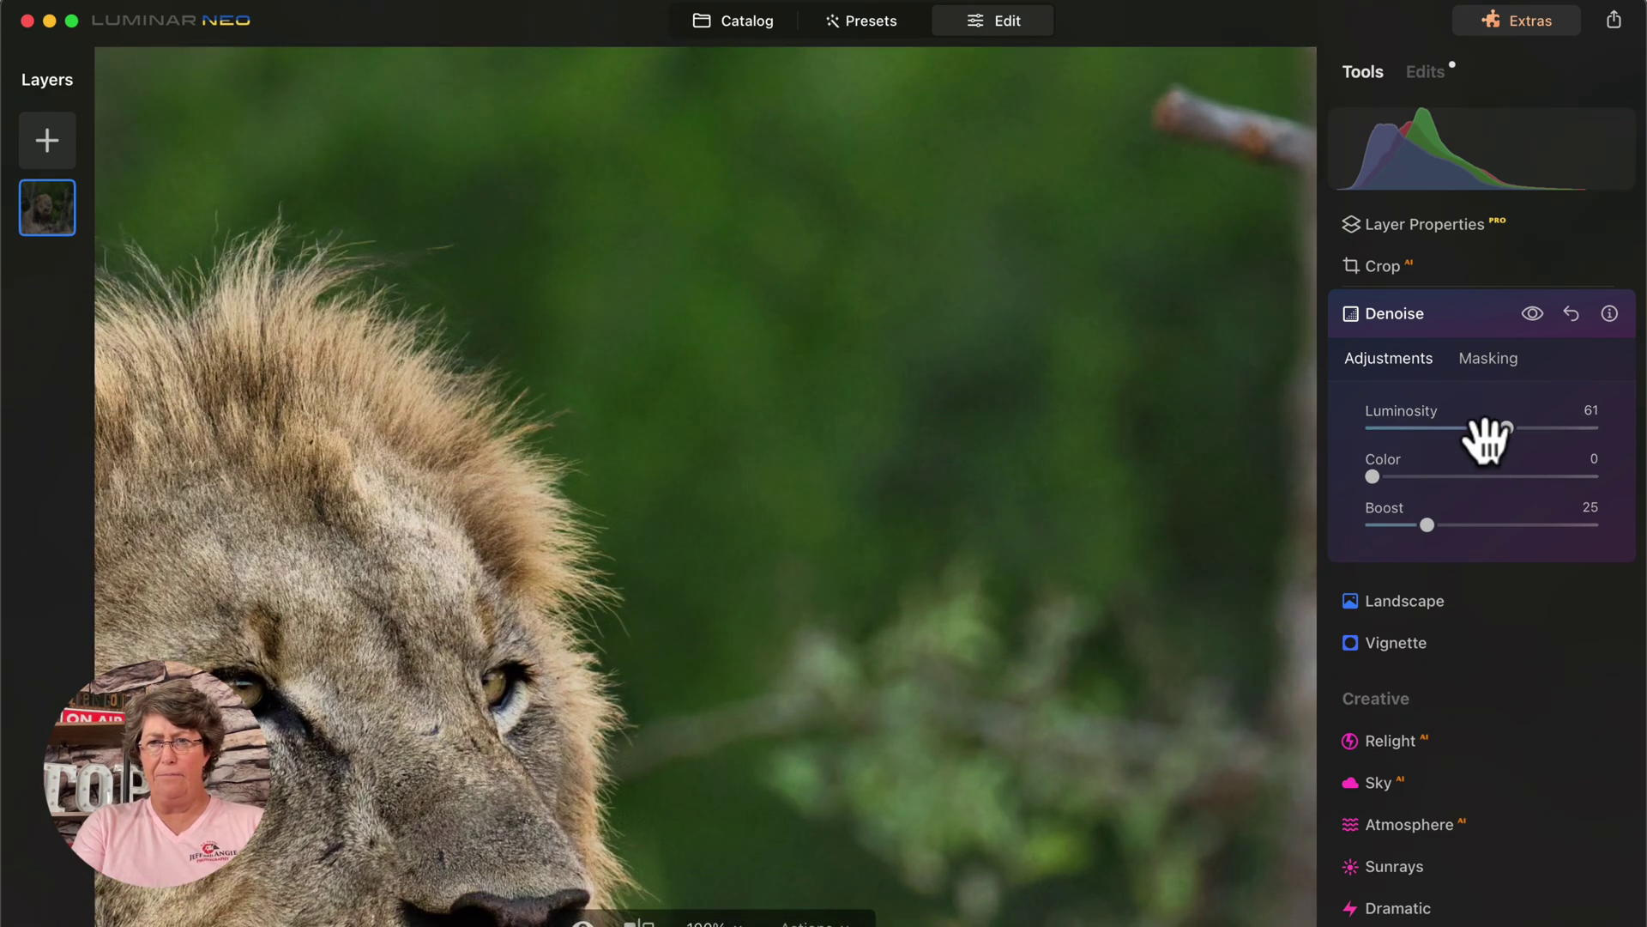
click(1534, 314)
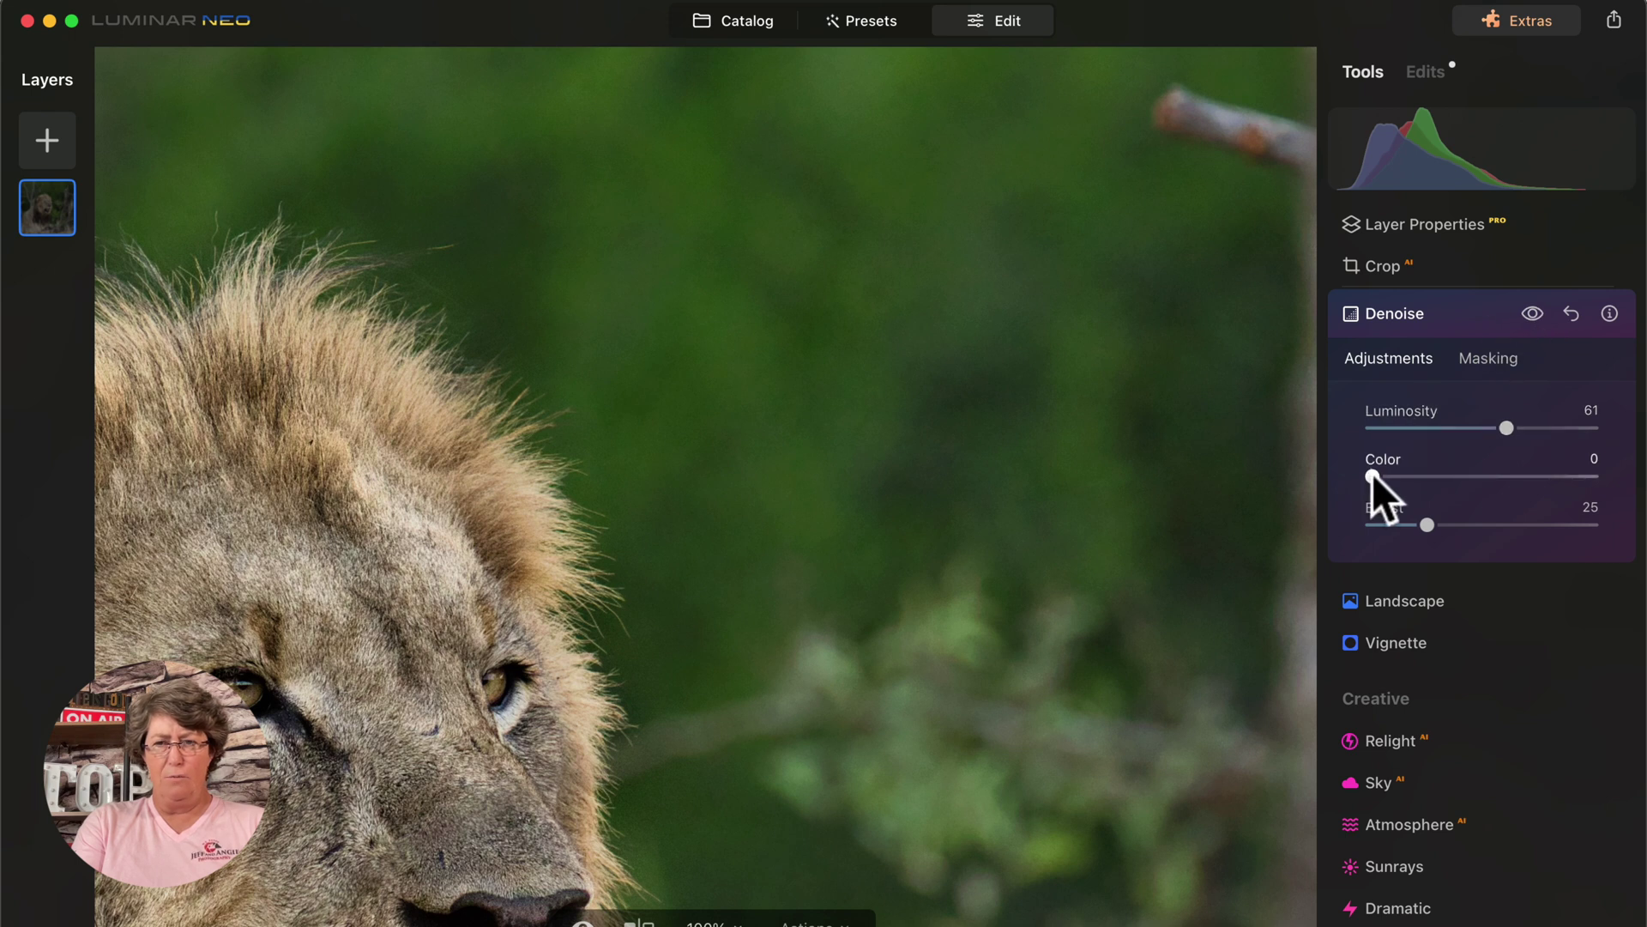
drag(1373, 472, 1420, 478)
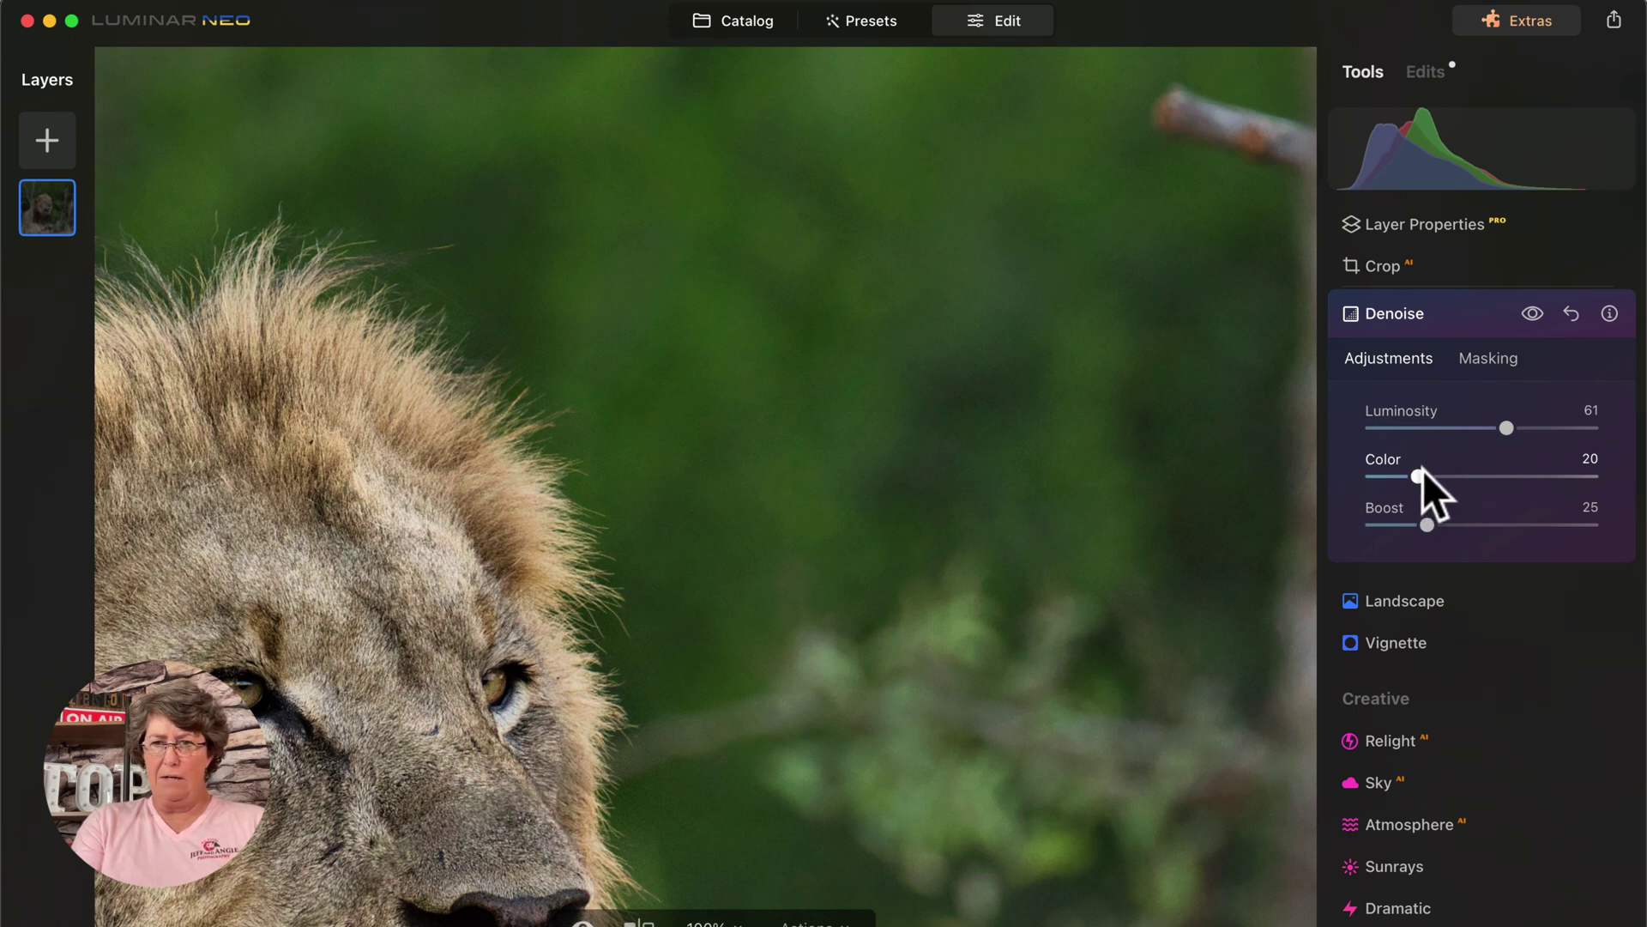
Raise the Denoise Luminosity, Color and Boost to 100 and review the whole photo.
drag(1508, 428, 1630, 436)
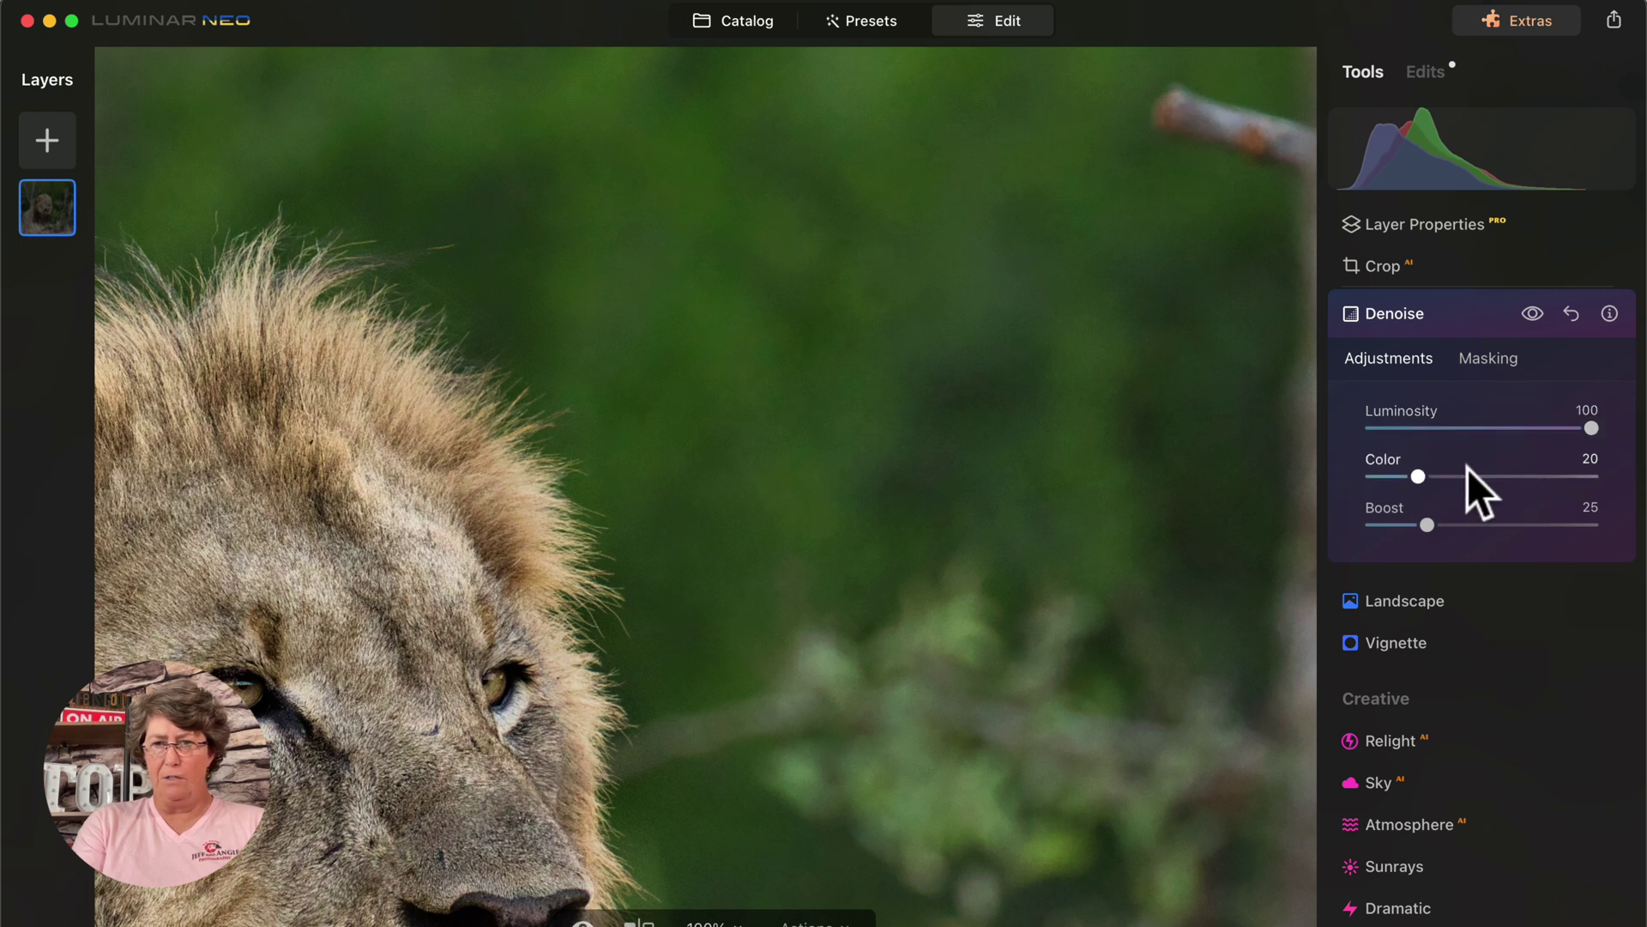
drag(1417, 477, 1637, 480)
drag(1427, 525, 1635, 527)
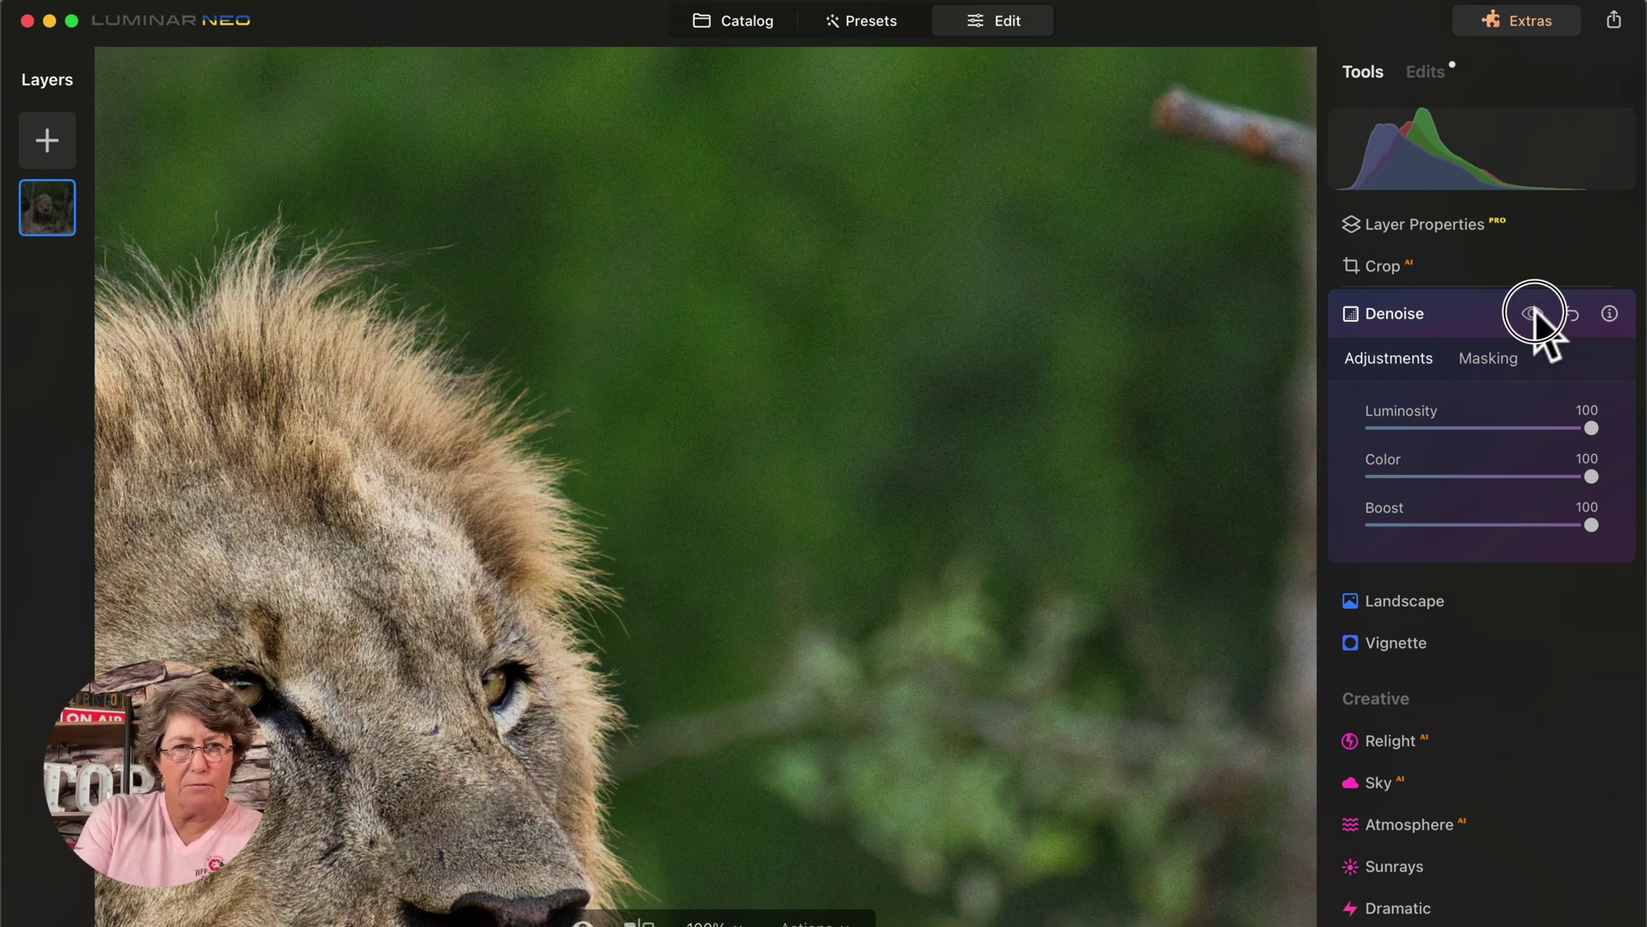
click(826, 356)
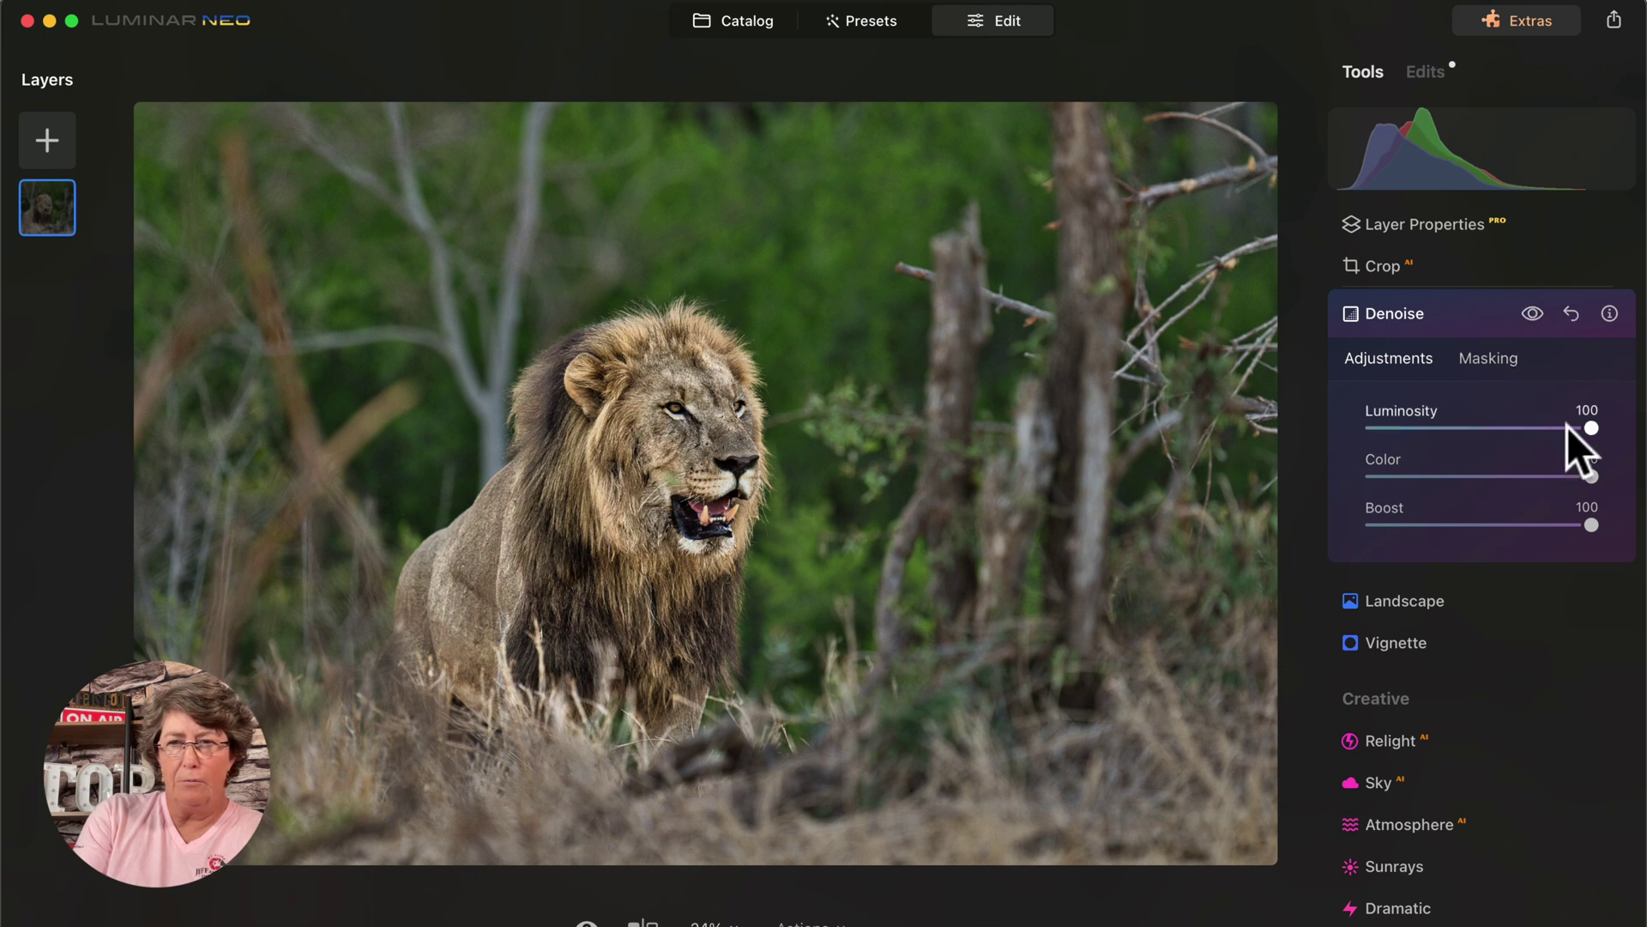
Reduce the Denoise Luminosity to 52 and Color to 19.
drag(1589, 427, 1488, 427)
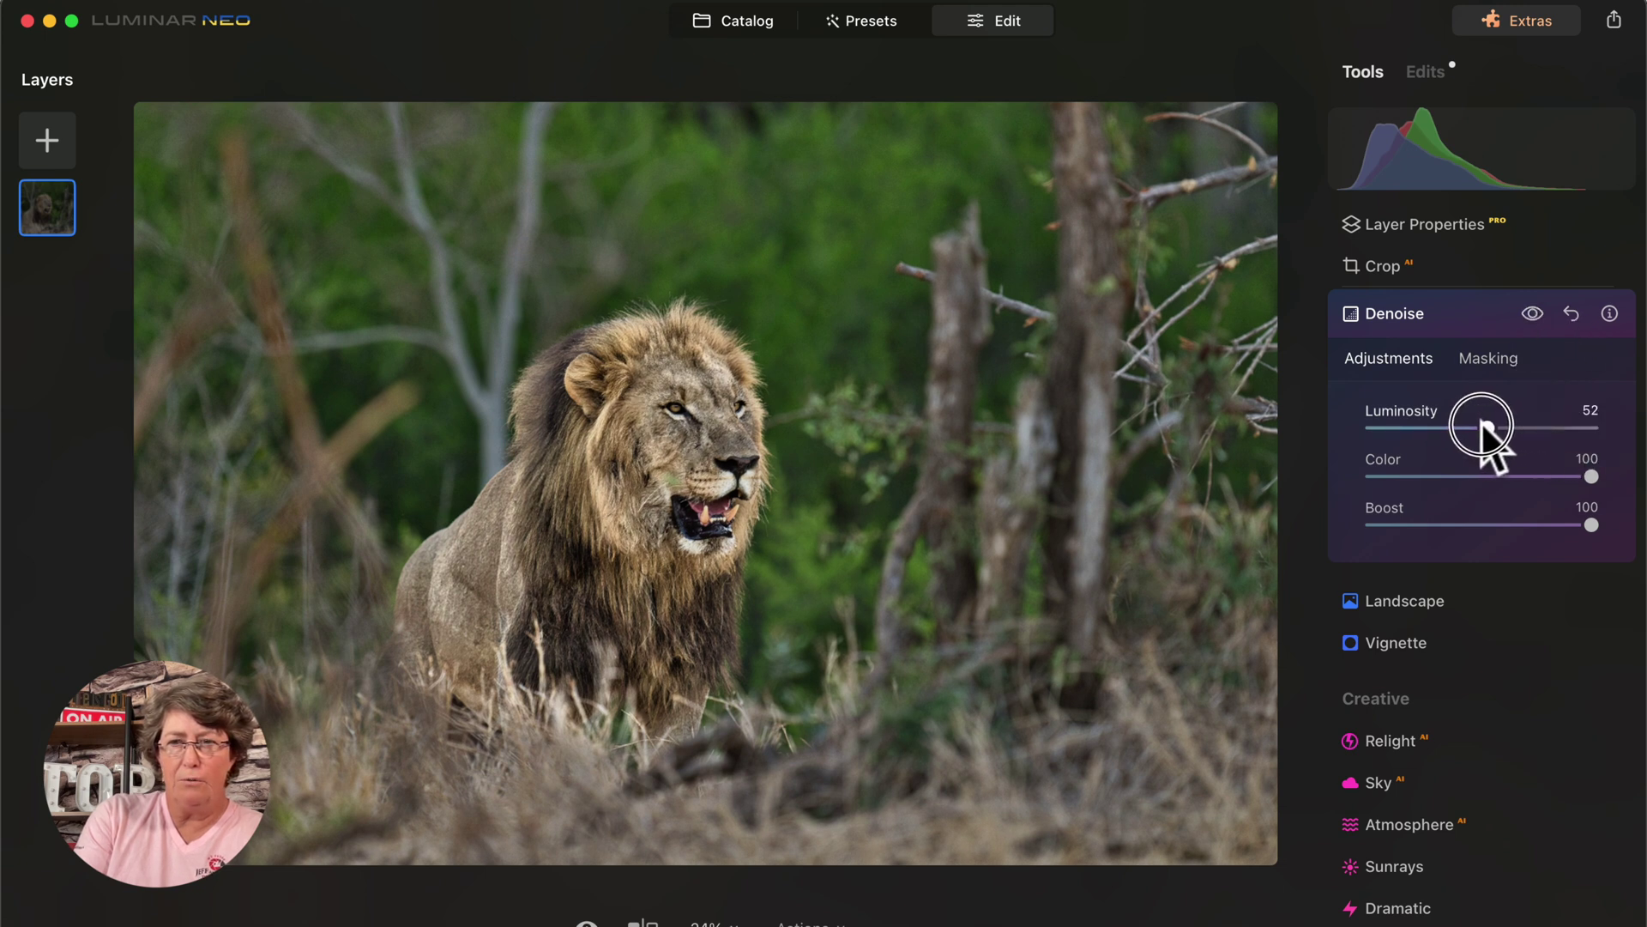
click(1592, 476)
drag(1593, 476, 1414, 477)
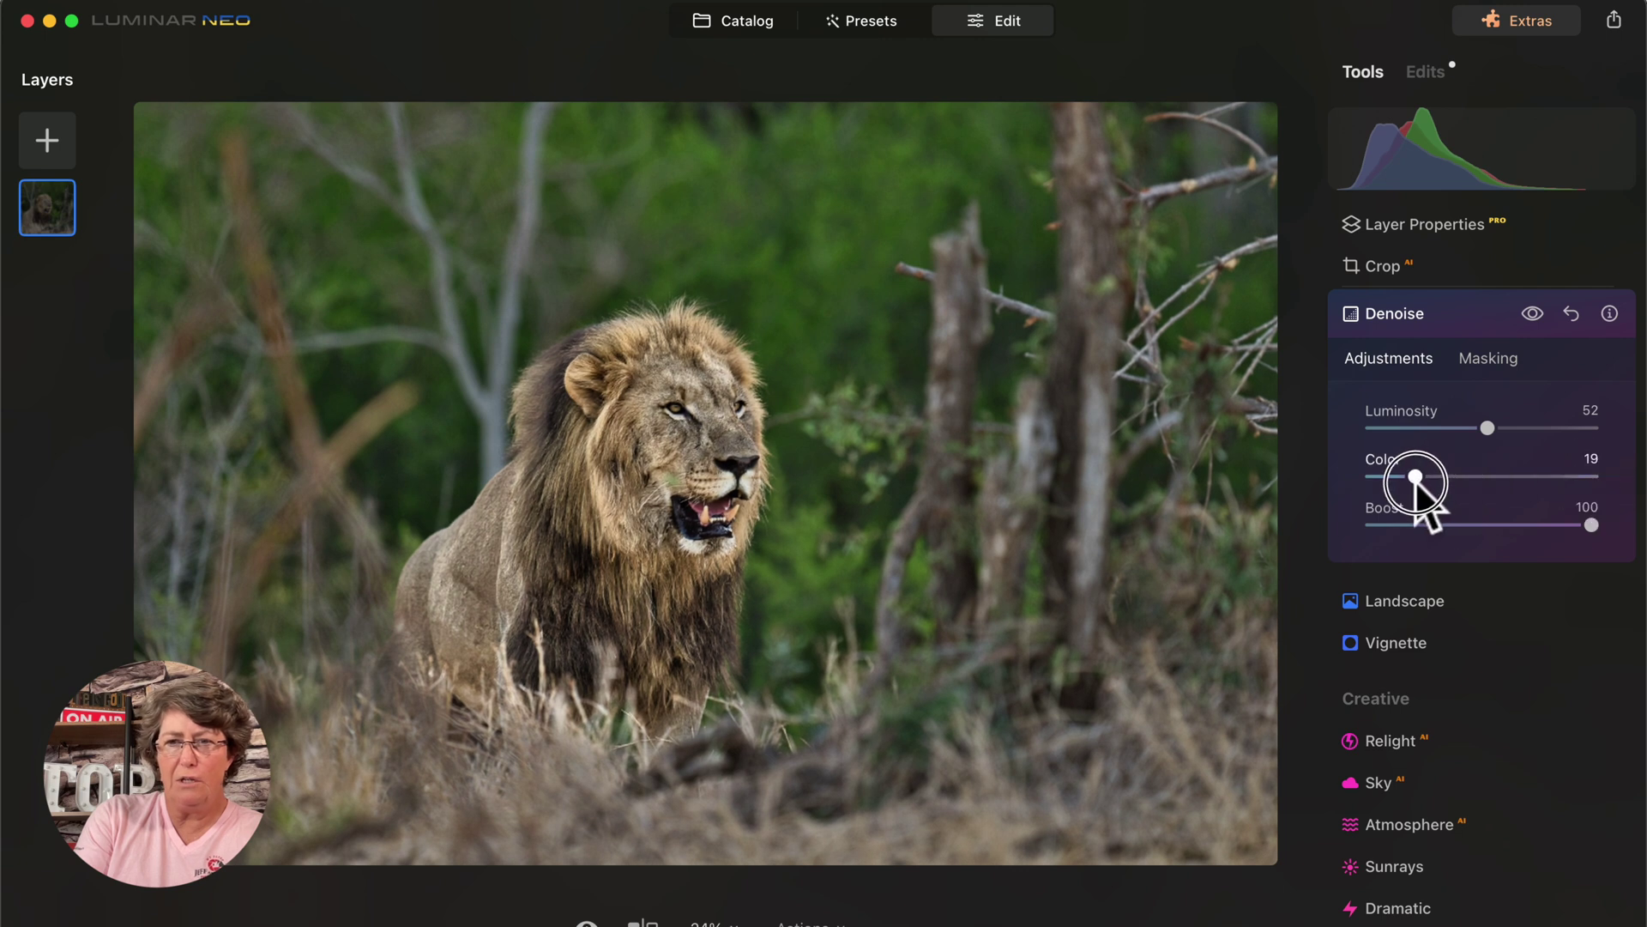
Lower the Denoise Boost to 5, inspect the lion's face and background up close, and close Denoise.
drag(1593, 524, 1384, 525)
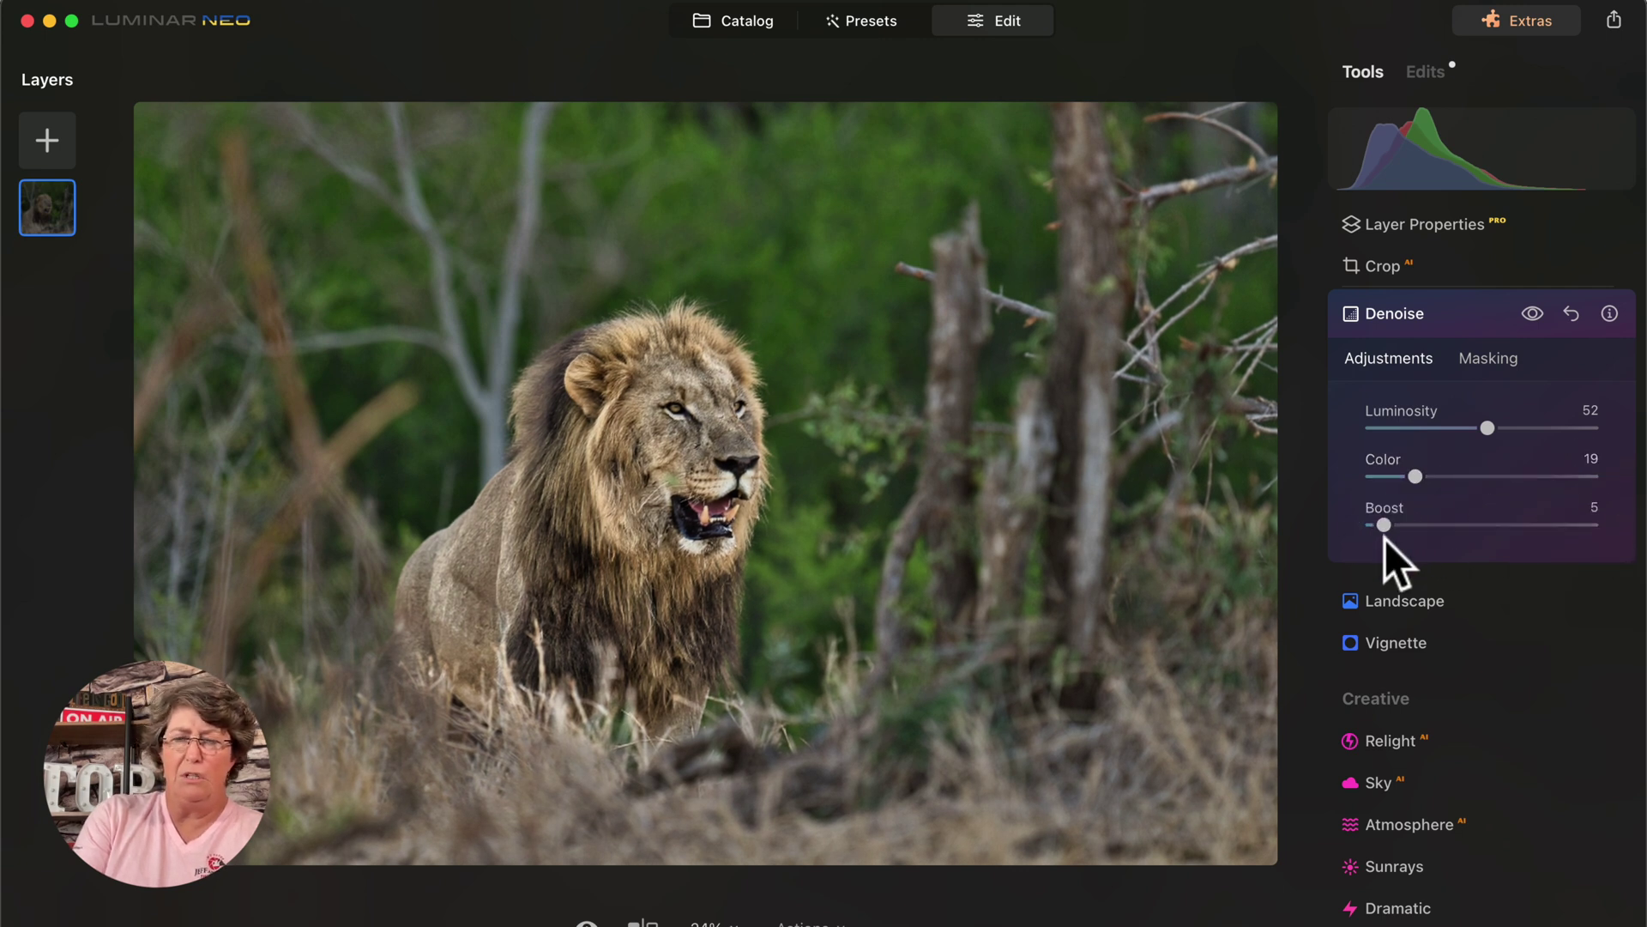
click(816, 416)
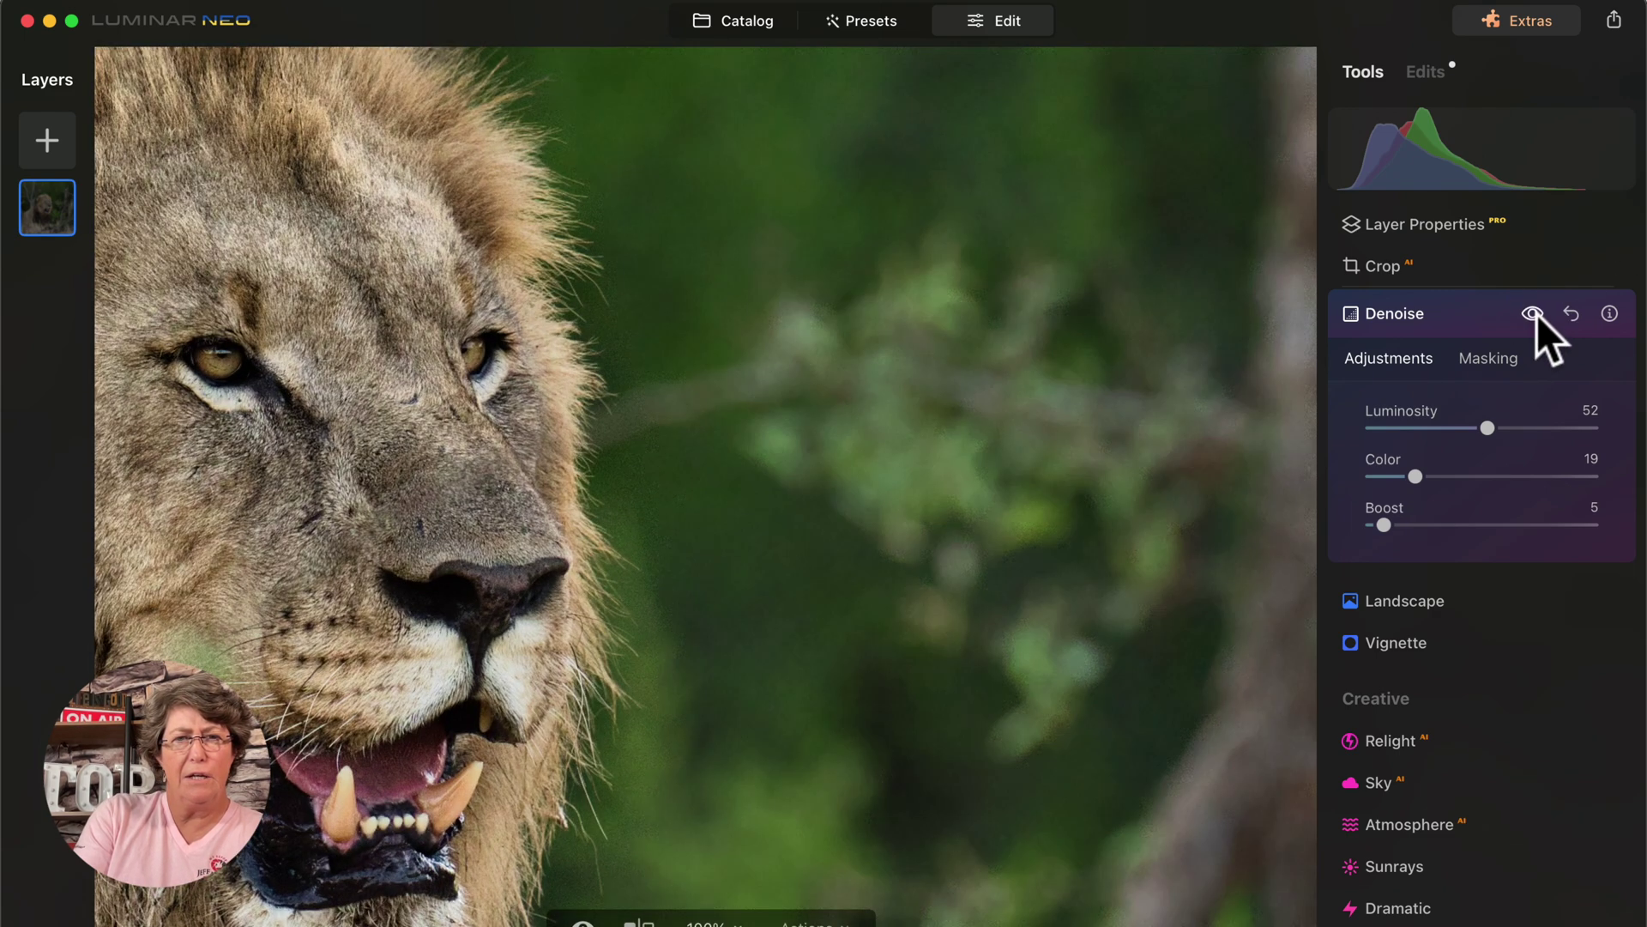
click(1412, 325)
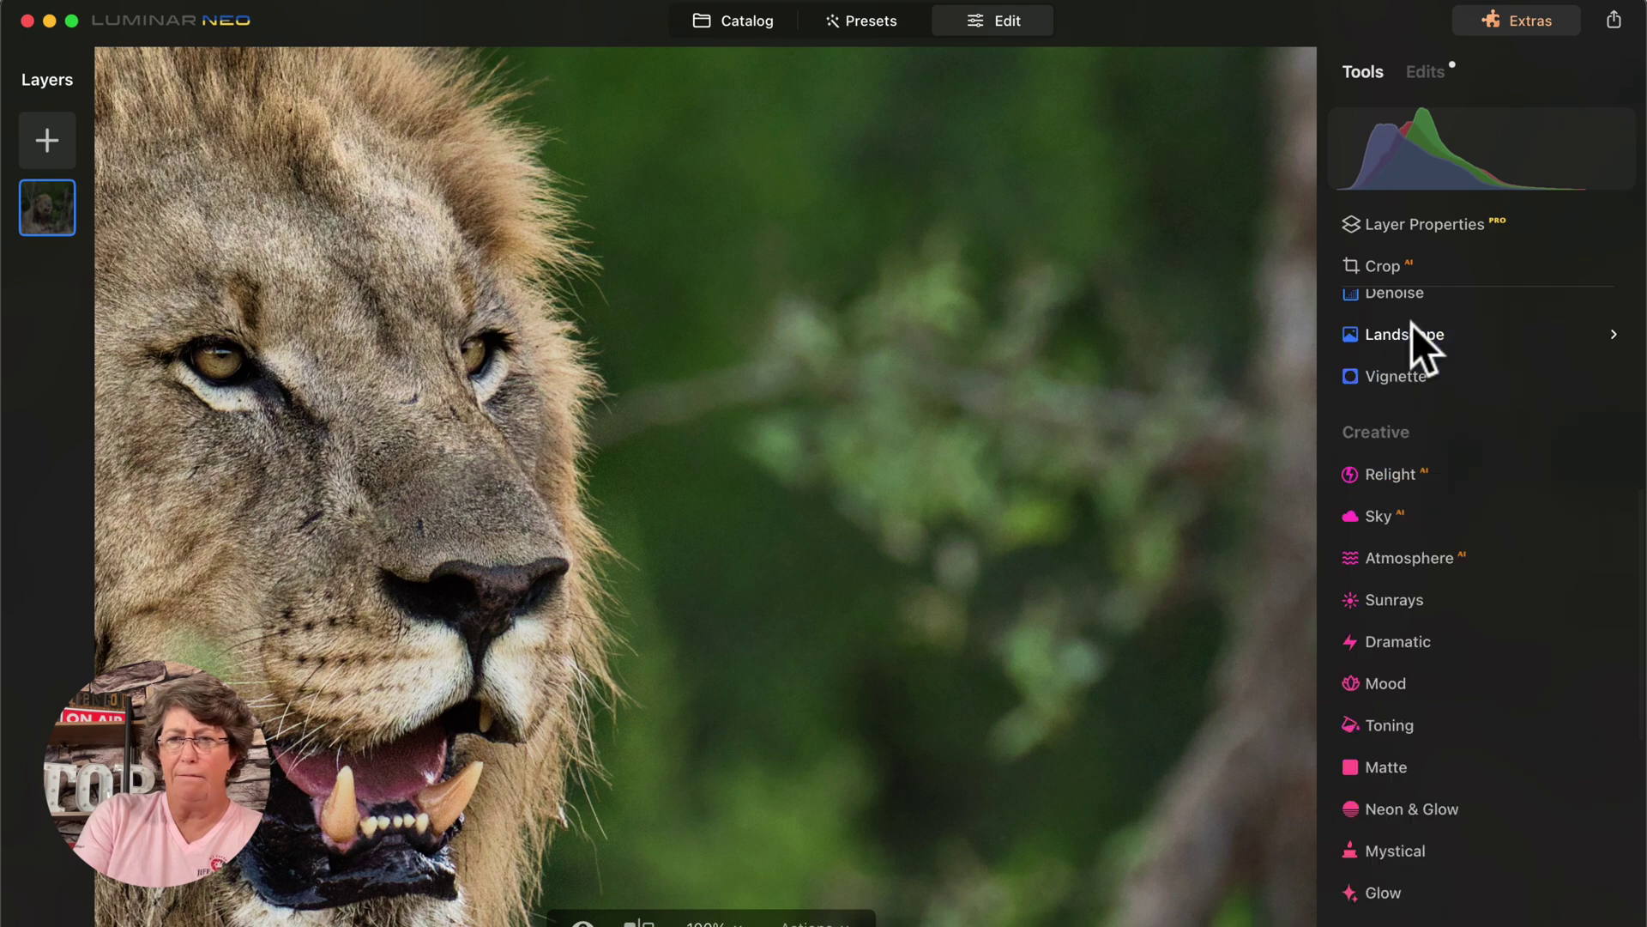
click(703, 389)
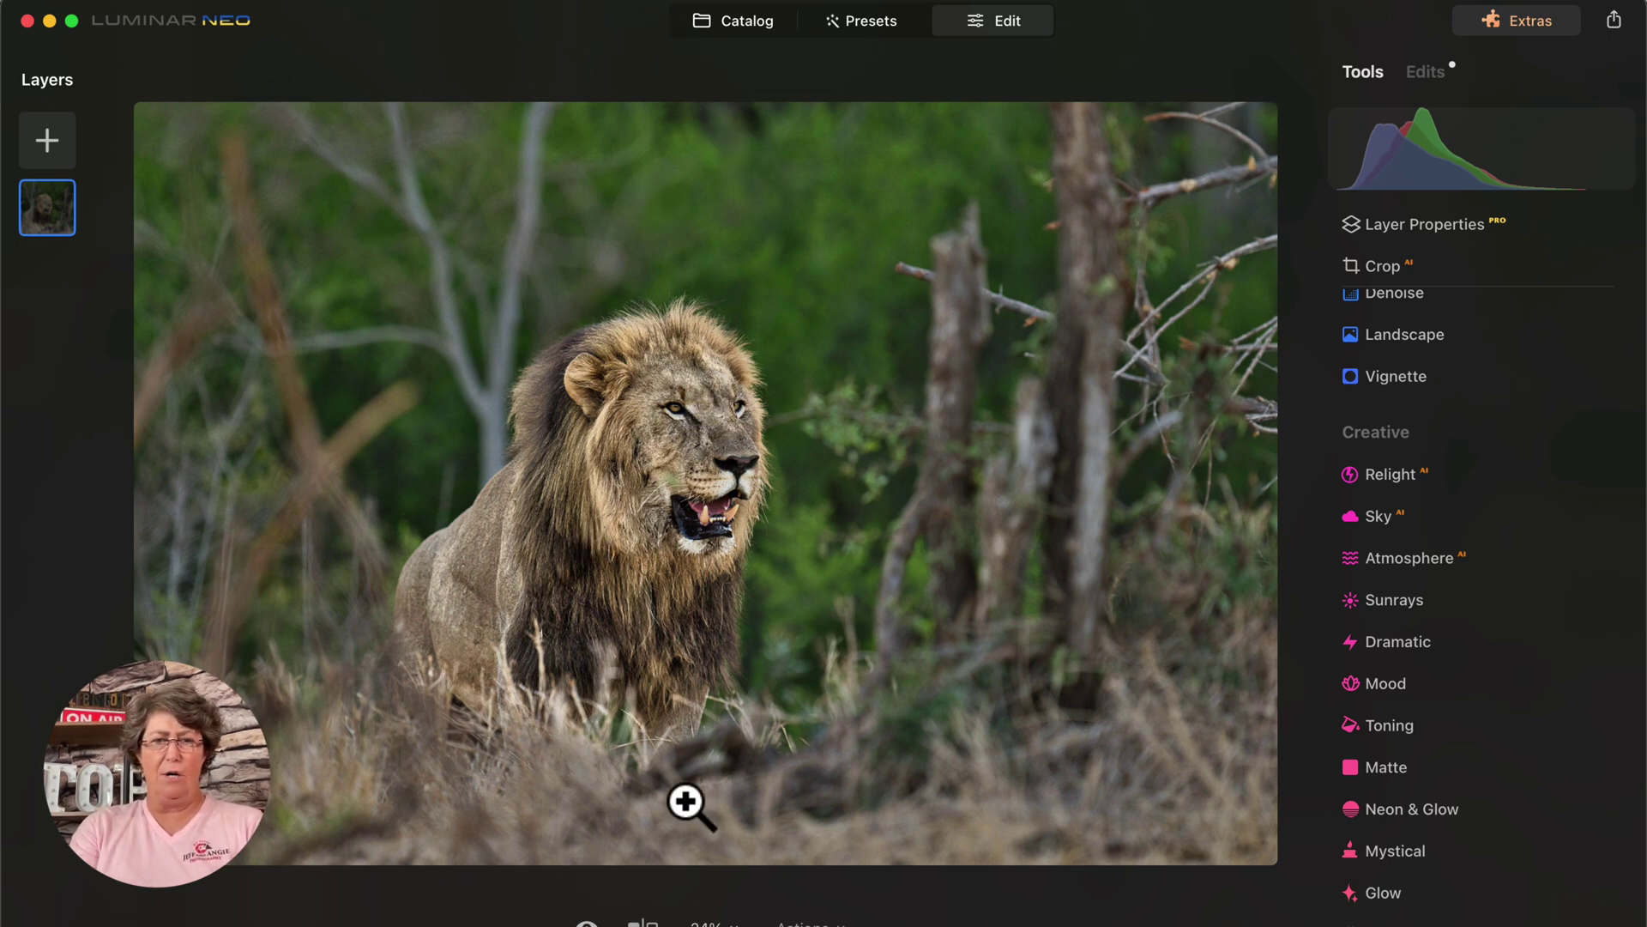
Compare the denoised edit with the original photo by moving the before/after divider.
click(642, 923)
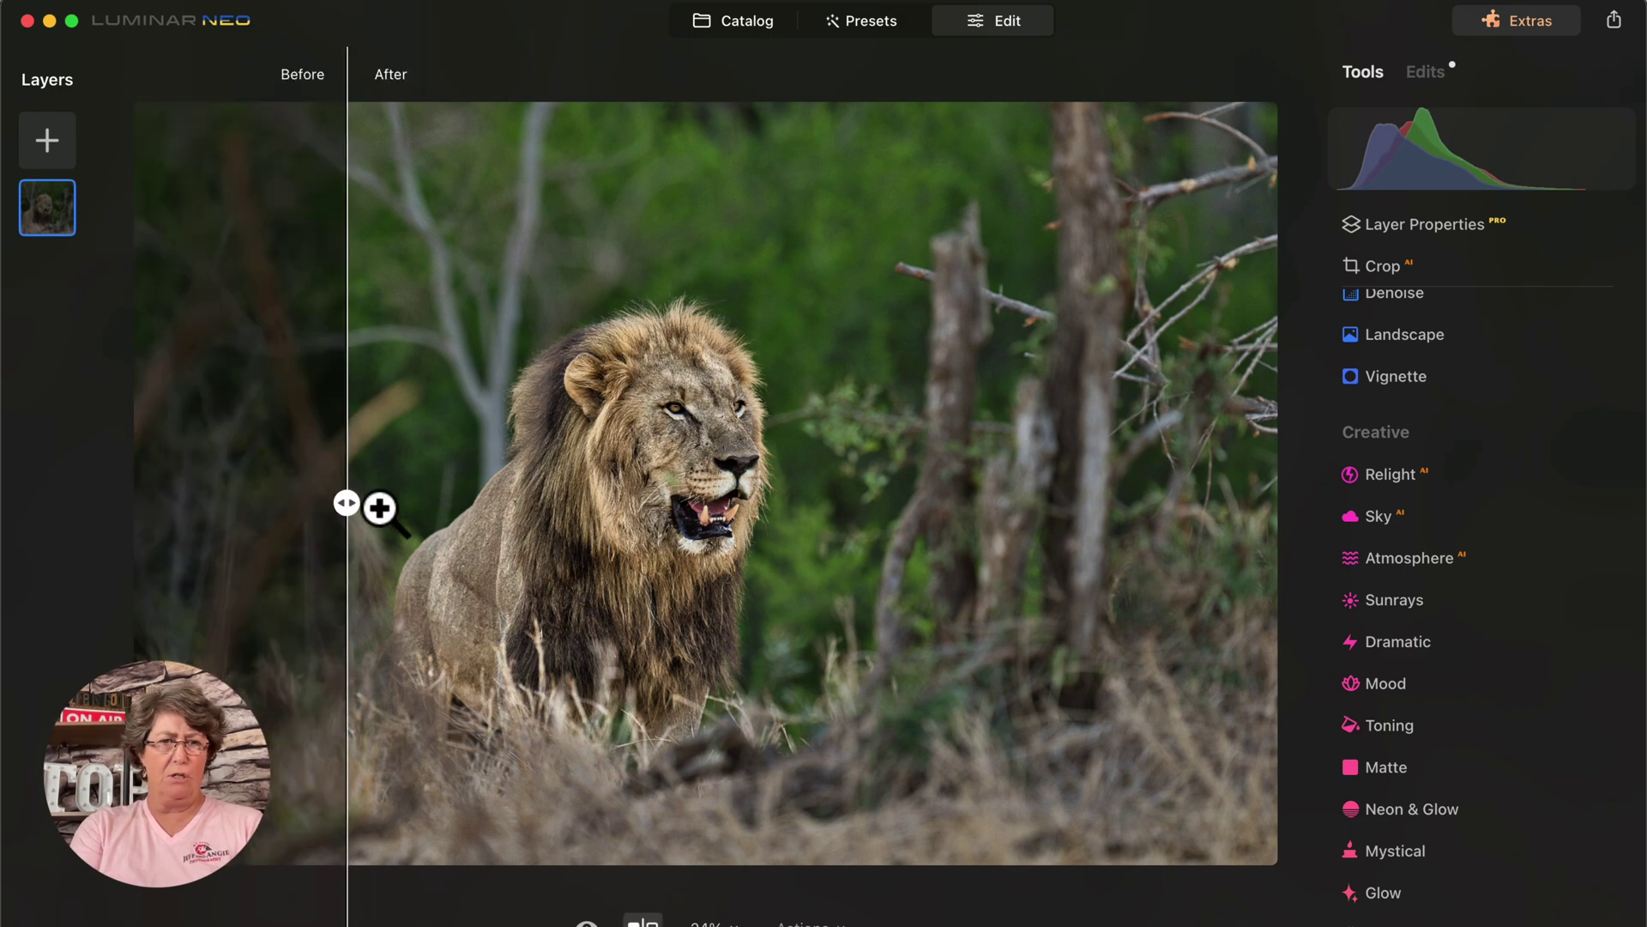
drag(346, 502, 262, 627)
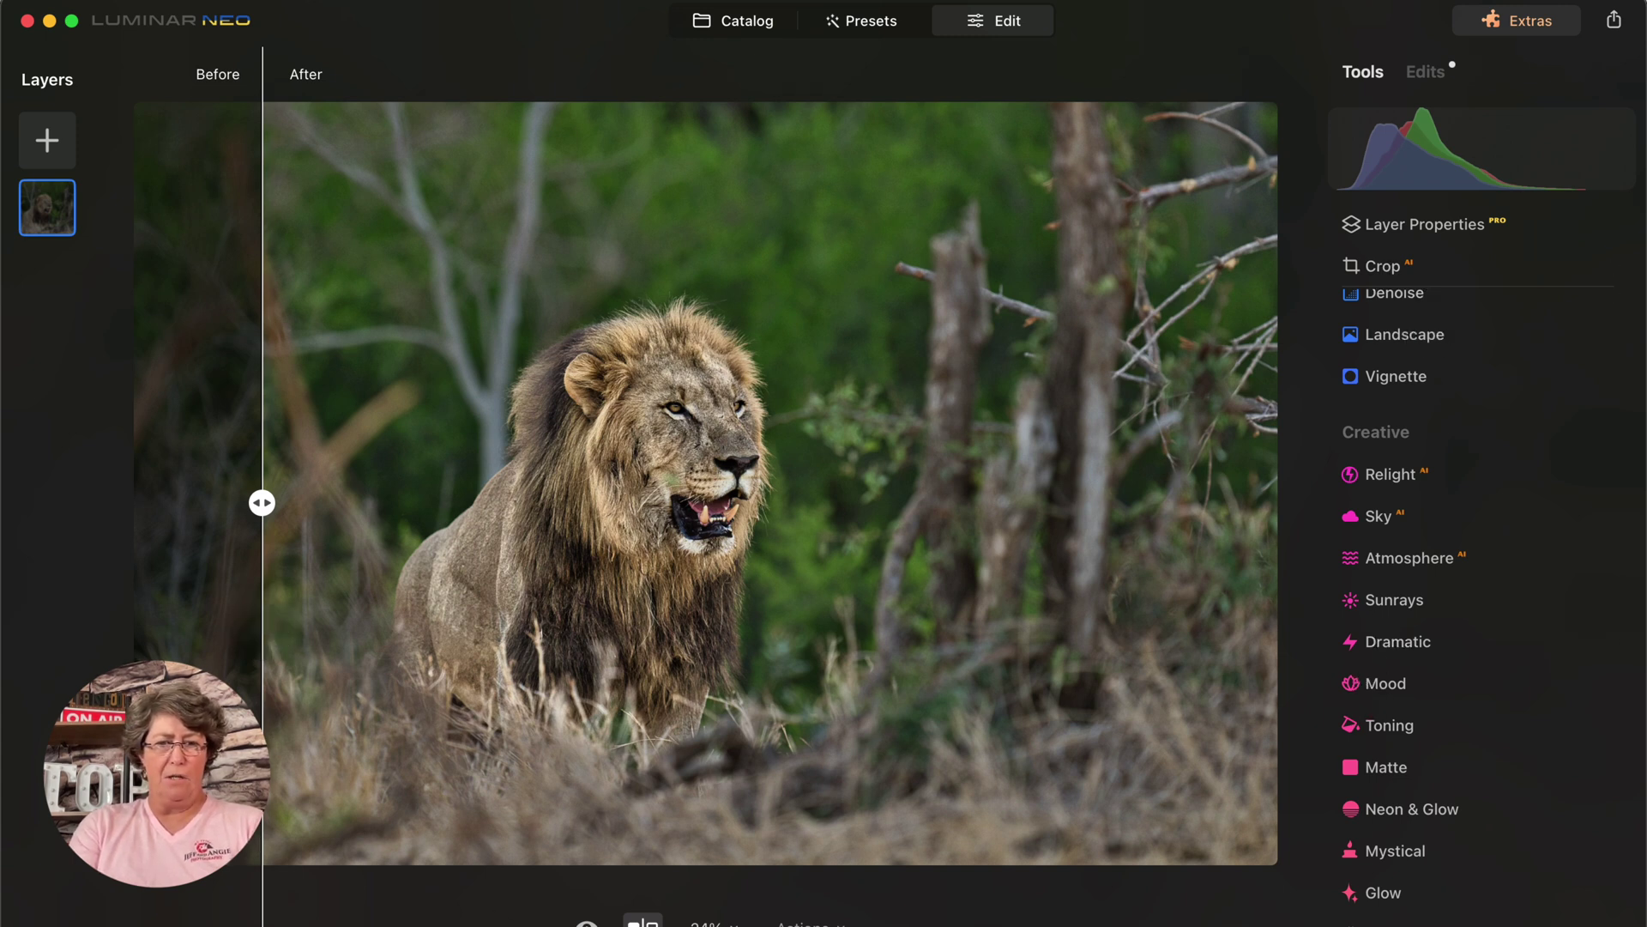
click(641, 920)
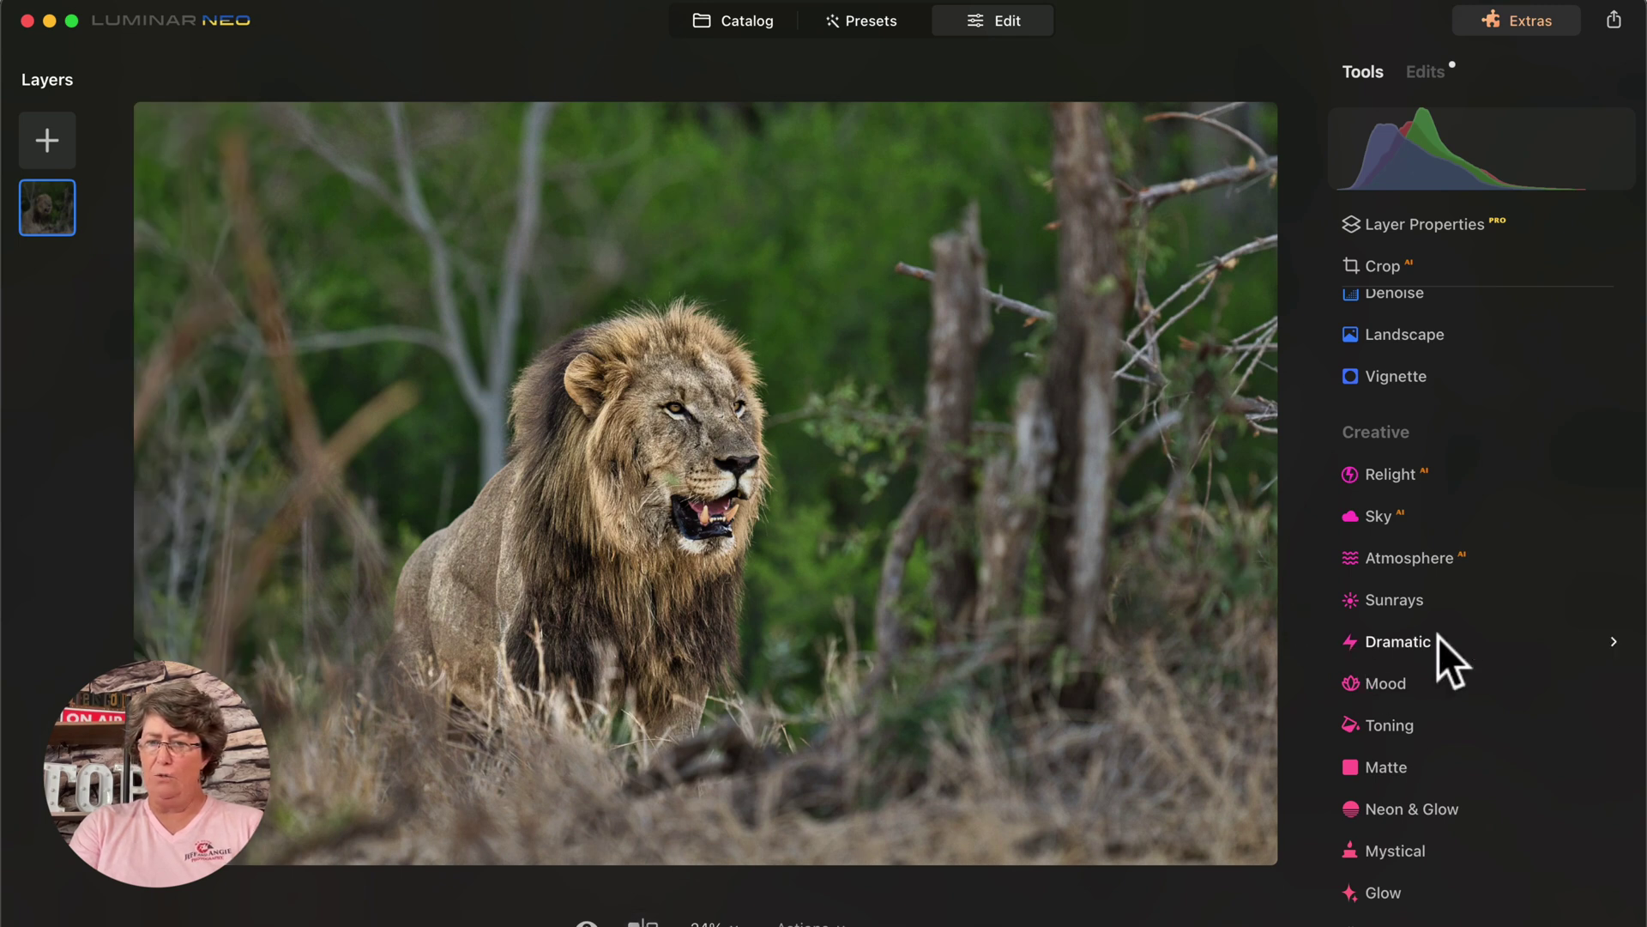
Paint a Blur mask over the trees and background around the lion with a brush of size, softness and strength 100.
scroll(1378, 897, down, 3)
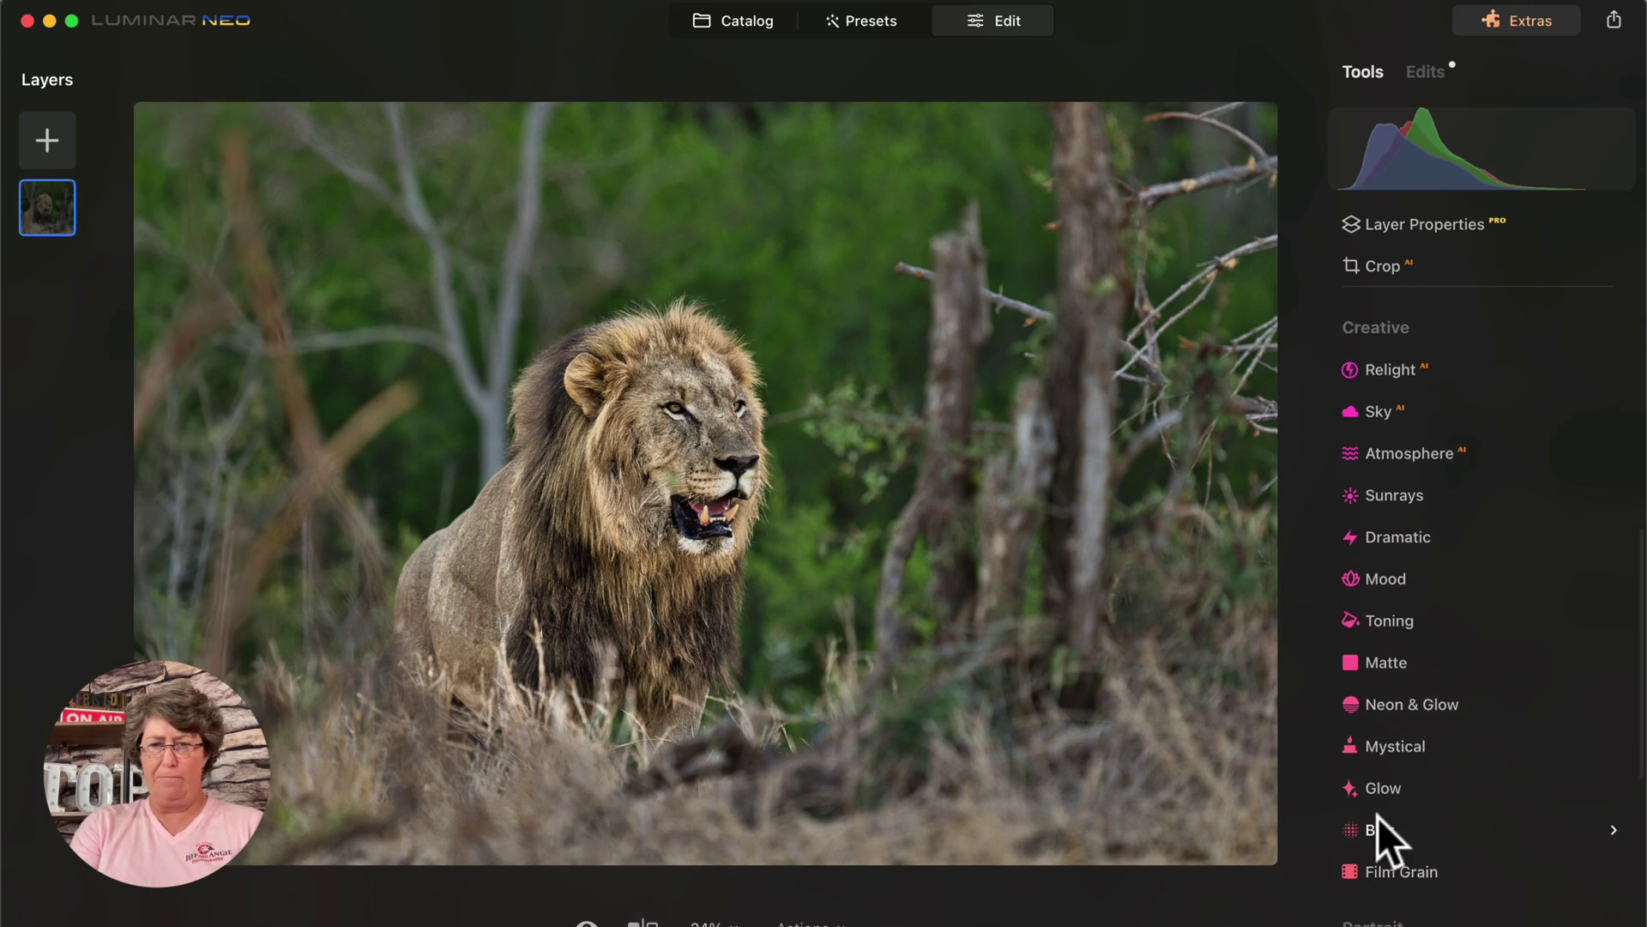
click(1377, 833)
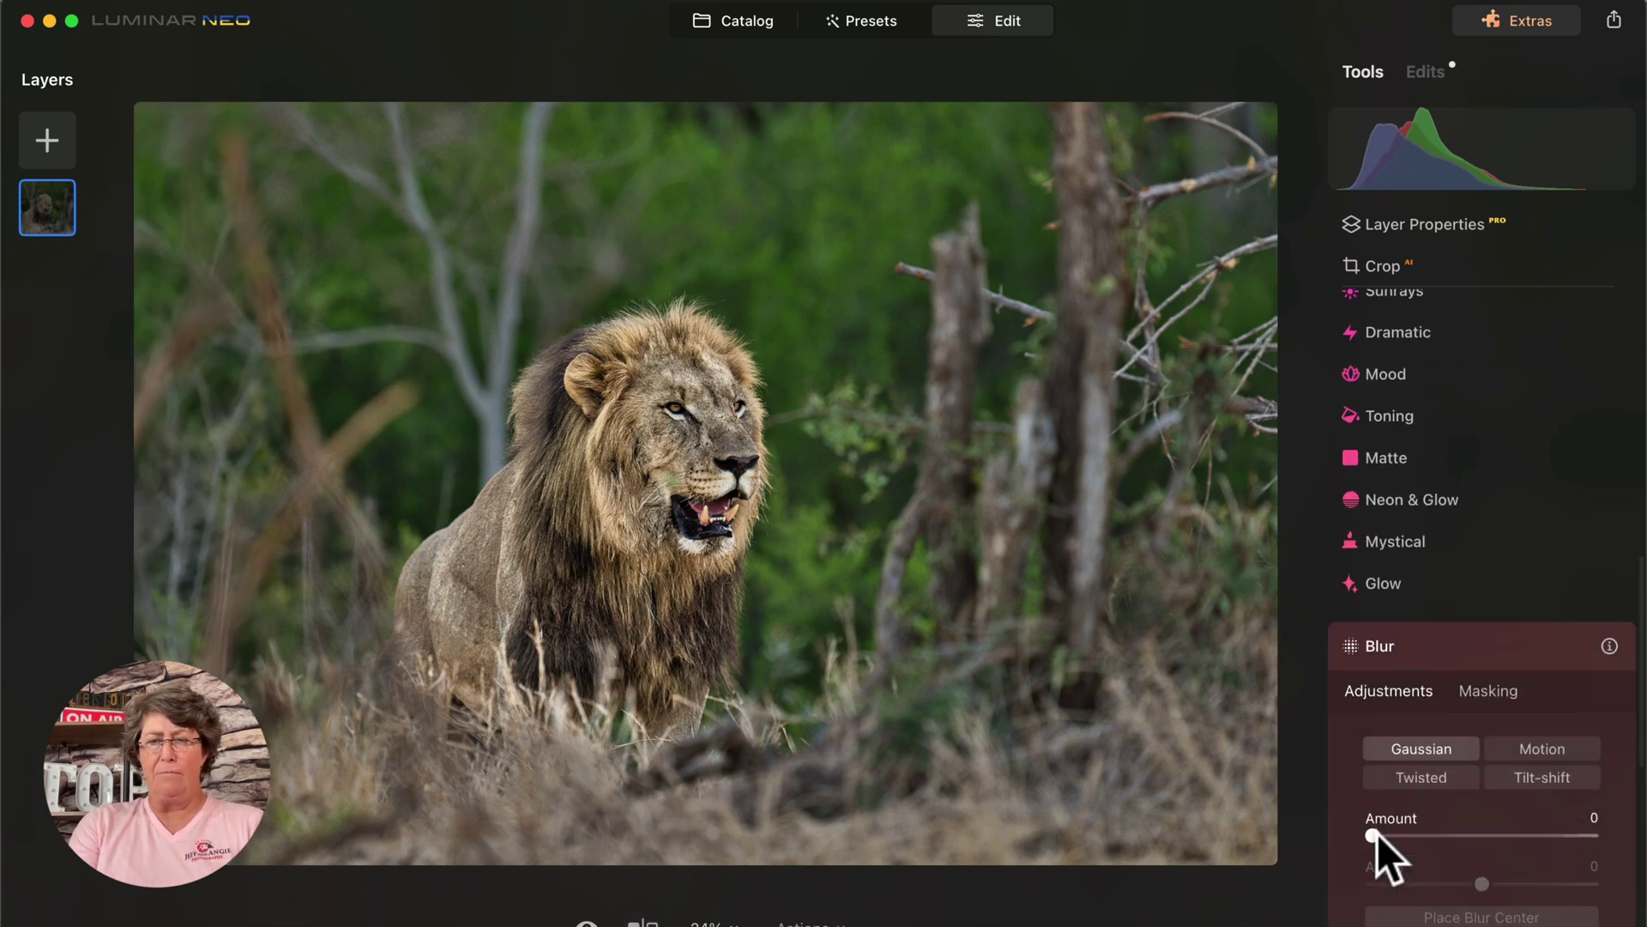
click(1495, 692)
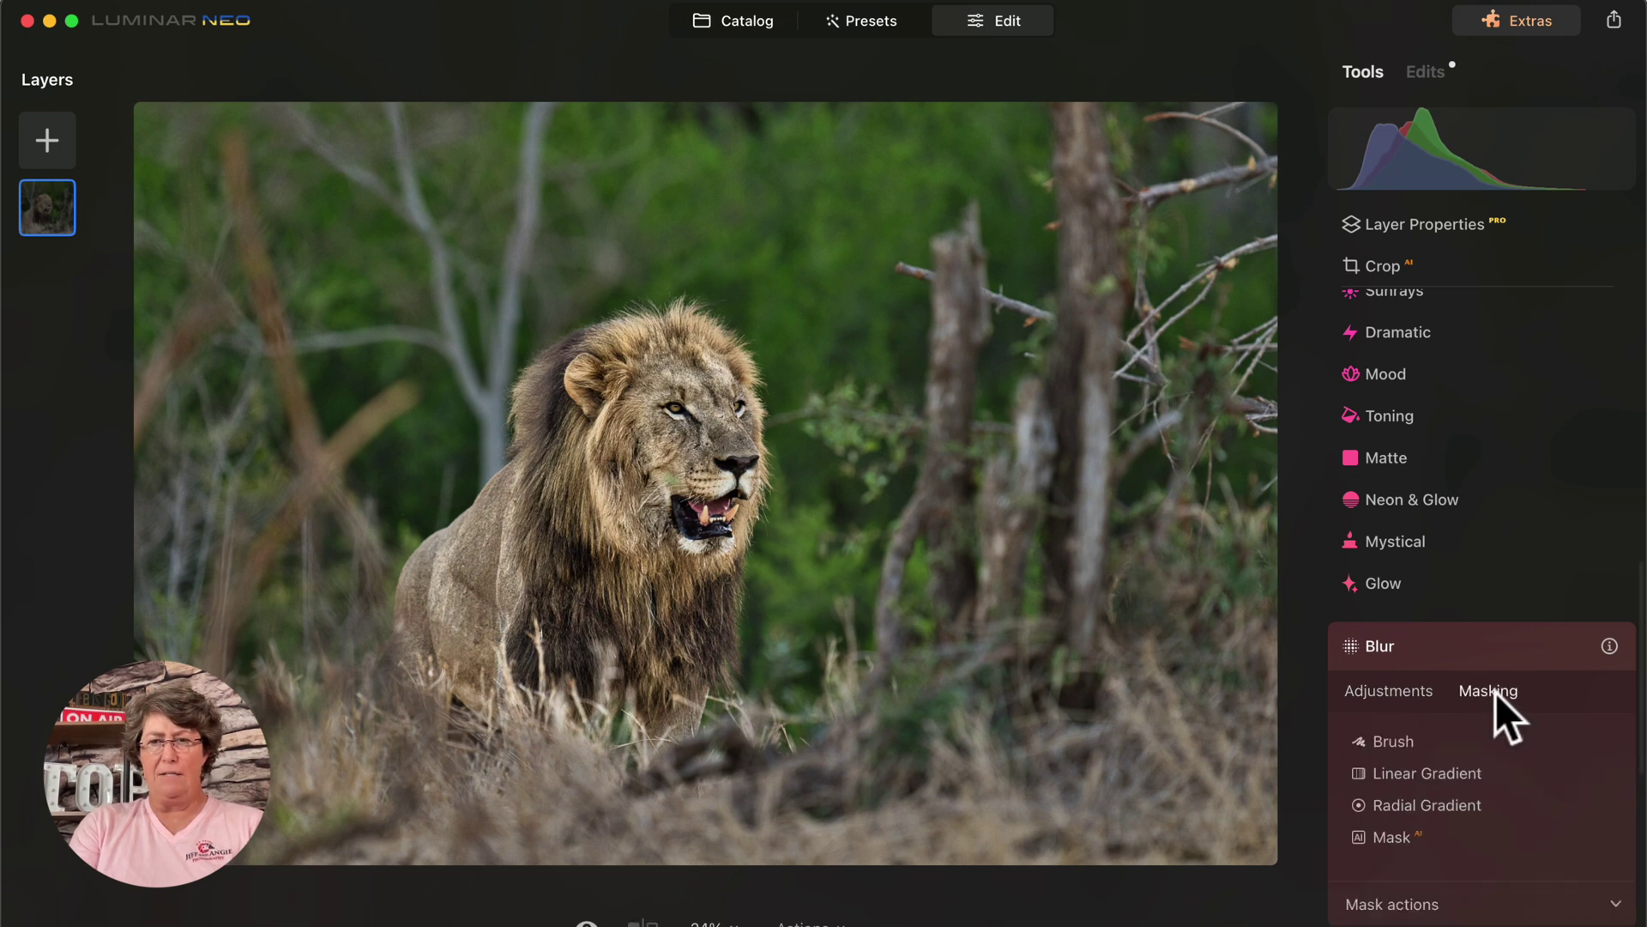
click(1399, 740)
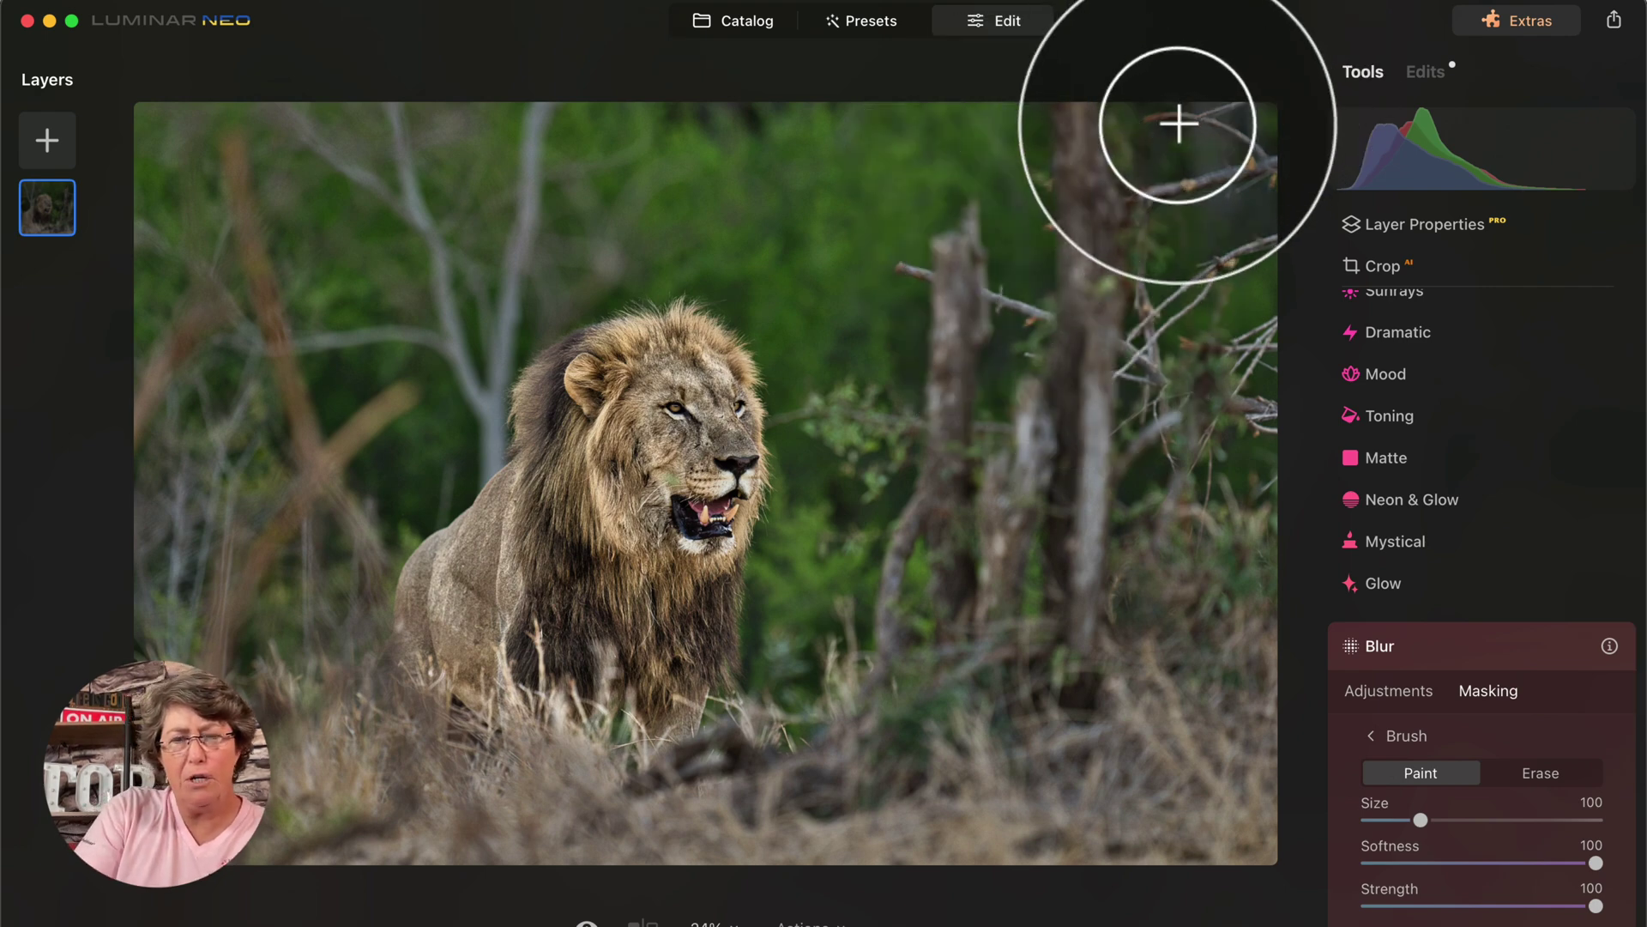
click(1258, 135)
mouse_move(1258, 134)
mouse_down()
mouse_move(982, 191)
mouse_move(1250, 209)
mouse_move(1118, 265)
mouse_move(1251, 373)
mouse_move(1110, 146)
mouse_move(1023, 327)
mouse_move(1118, 386)
mouse_move(1048, 452)
mouse_move(1228, 434)
mouse_move(1110, 503)
mouse_move(974, 532)
mouse_move(960, 313)
mouse_move(1030, 284)
mouse_up()
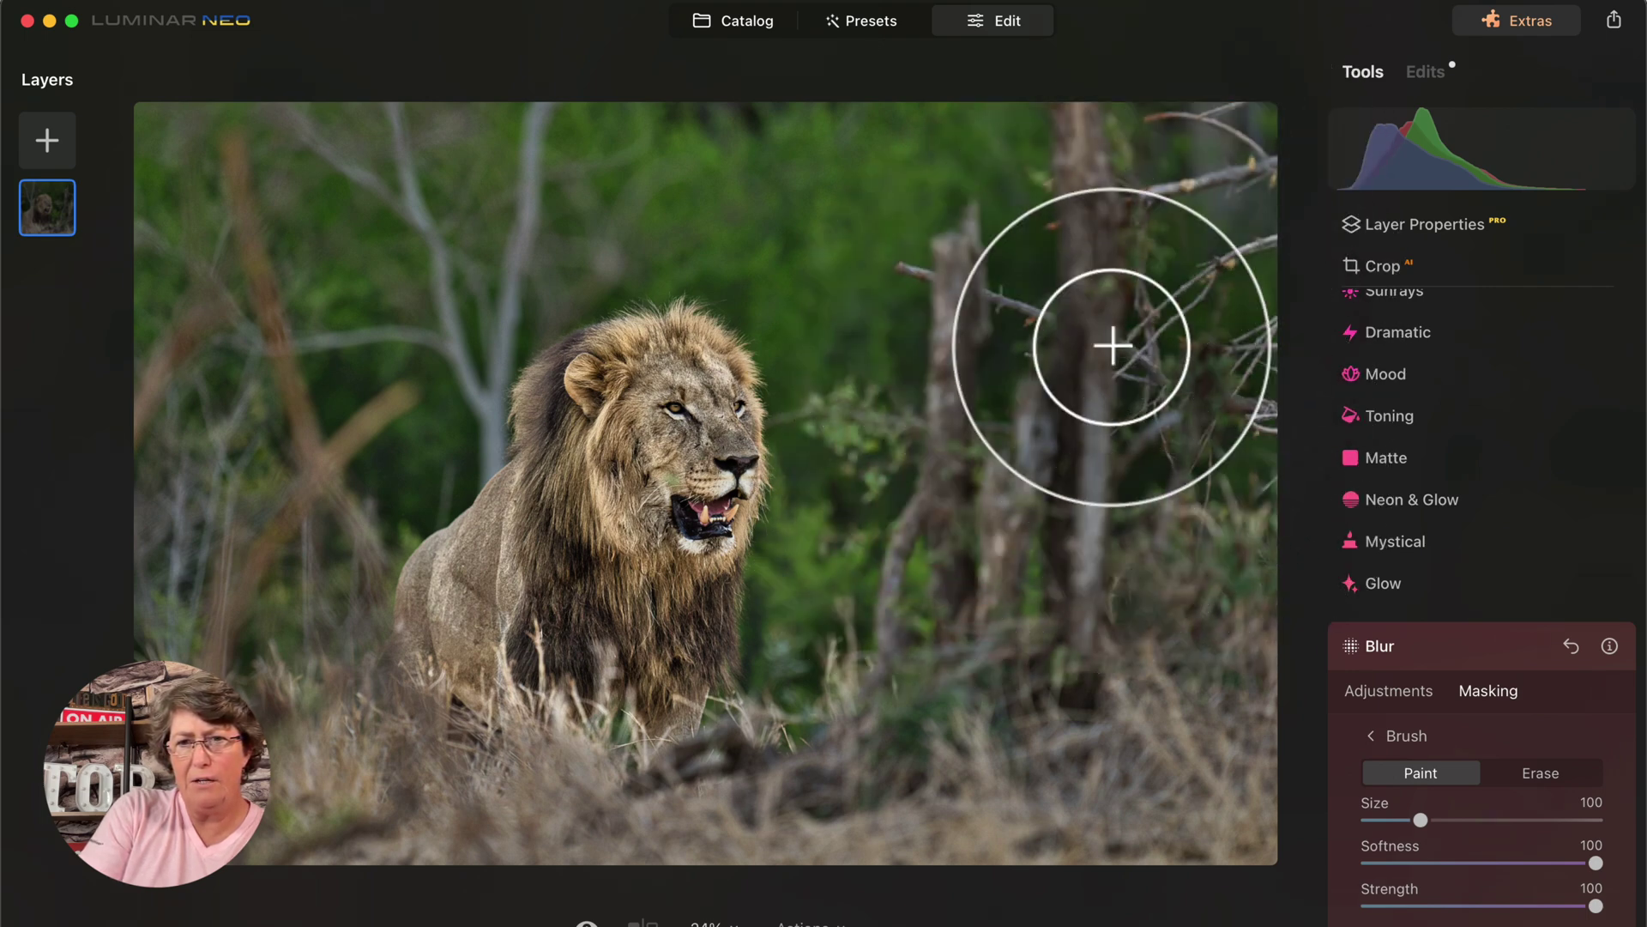
mouse_move(1133, 151)
mouse_down()
mouse_move(560, 139)
mouse_move(438, 160)
mouse_move(904, 187)
mouse_move(860, 206)
mouse_move(526, 198)
mouse_move(571, 222)
mouse_move(718, 235)
mouse_move(830, 310)
mouse_move(839, 435)
mouse_move(824, 540)
mouse_move(989, 518)
mouse_up()
mouse_move(890, 540)
mouse_down()
mouse_move(822, 568)
mouse_move(797, 628)
mouse_move(853, 546)
mouse_move(857, 431)
mouse_move(768, 250)
mouse_move(668, 218)
mouse_move(559, 154)
mouse_move(230, 146)
mouse_move(156, 164)
mouse_move(163, 222)
mouse_move(346, 218)
mouse_move(489, 246)
mouse_move(368, 237)
mouse_move(141, 290)
mouse_move(296, 321)
mouse_move(563, 265)
mouse_move(473, 299)
mouse_move(438, 382)
mouse_move(451, 424)
mouse_move(410, 449)
mouse_move(311, 397)
mouse_move(196, 412)
mouse_move(316, 369)
mouse_move(178, 430)
mouse_move(169, 501)
mouse_move(347, 520)
mouse_move(191, 535)
mouse_move(171, 576)
mouse_move(274, 544)
mouse_move(233, 557)
mouse_move(224, 594)
mouse_move(345, 541)
mouse_move(374, 506)
mouse_move(313, 567)
mouse_move(176, 583)
mouse_move(154, 602)
mouse_move(245, 575)
mouse_move(305, 498)
mouse_move(451, 393)
mouse_move(445, 430)
mouse_move(378, 480)
mouse_up()
mouse_move(486, 312)
mouse_down()
mouse_move(612, 247)
mouse_move(685, 239)
mouse_move(814, 302)
mouse_move(834, 440)
mouse_move(809, 645)
mouse_up()
Apply a Gaussian blur with an amount of 34 to the masked background and compare it with the unblurred view.
click(1395, 686)
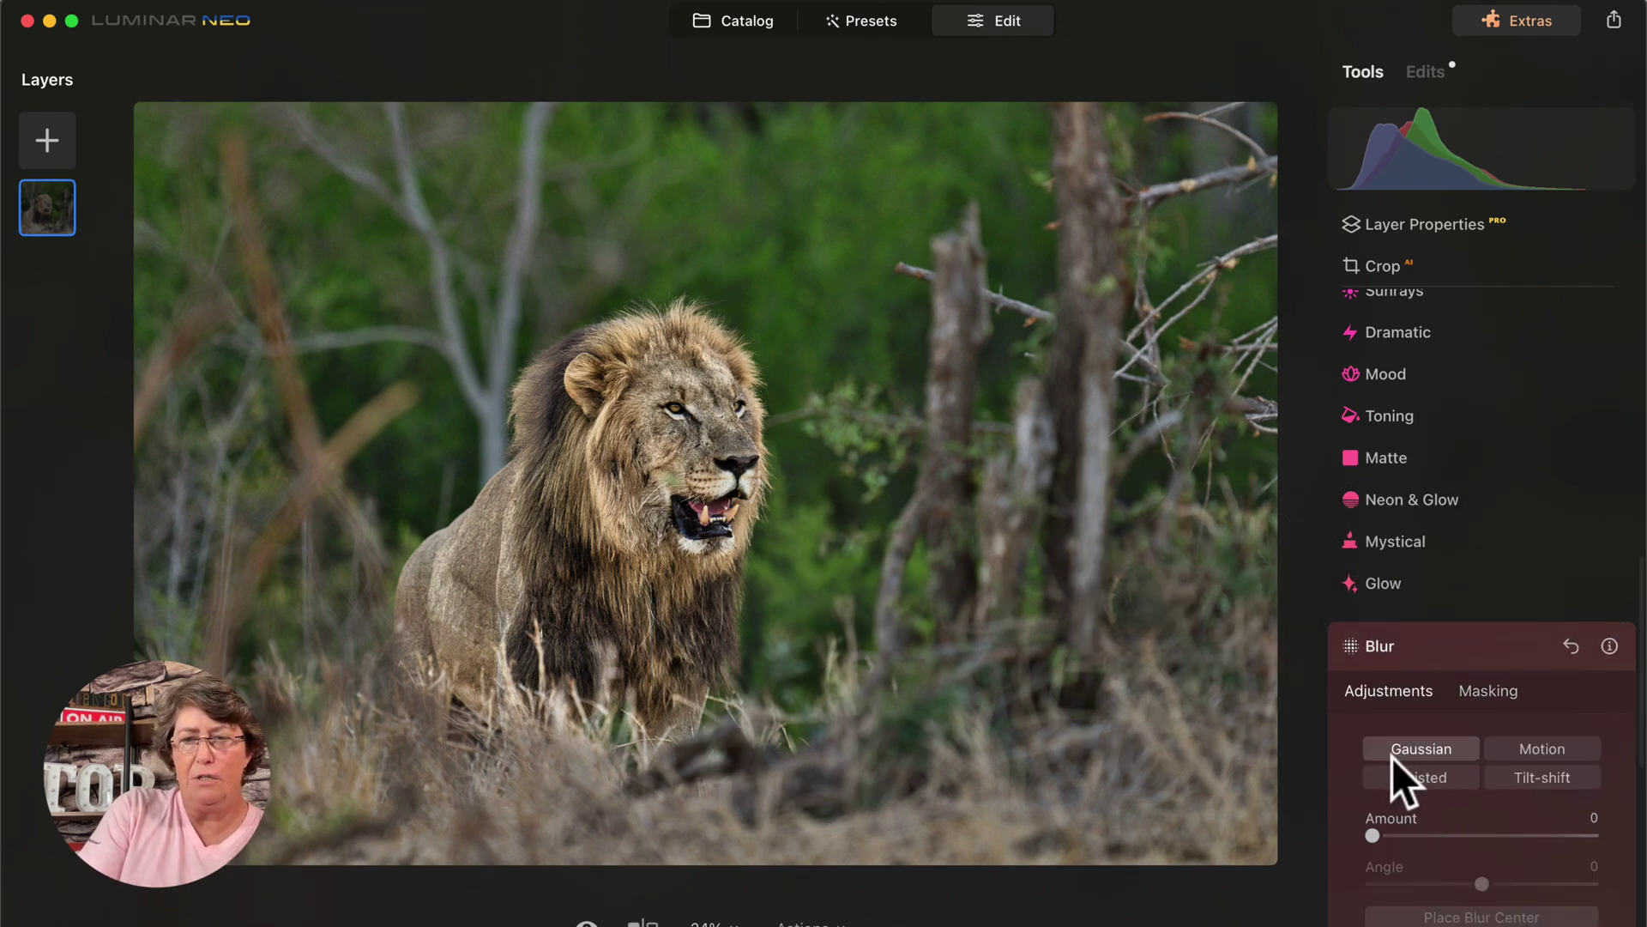
click(1449, 749)
drag(1372, 835, 1451, 844)
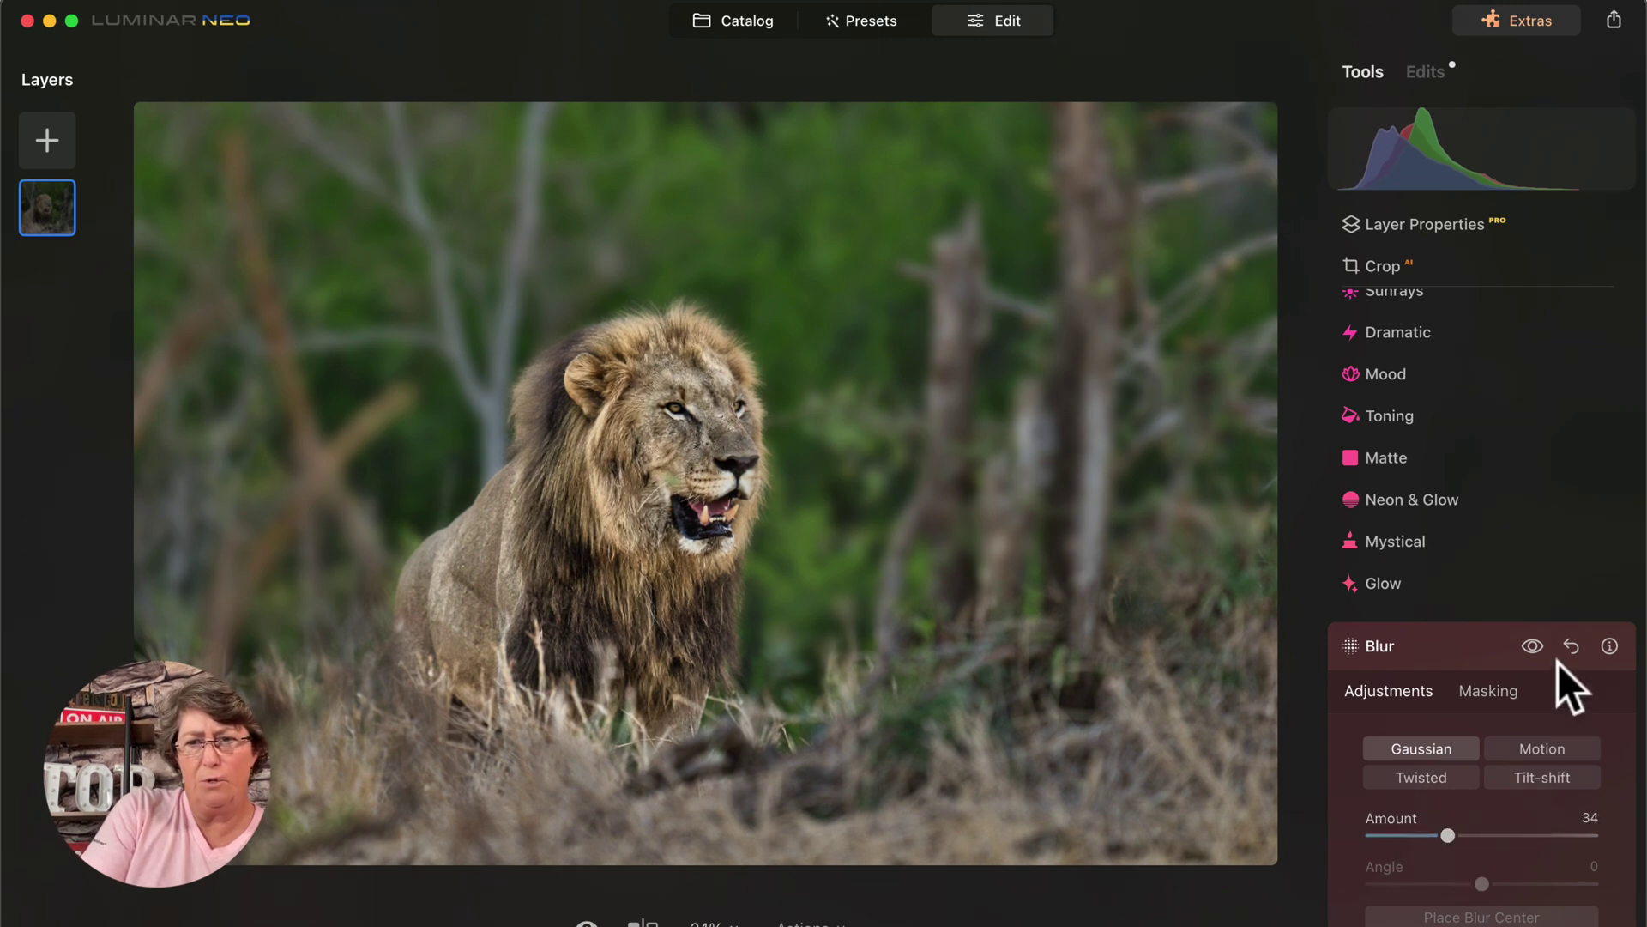
click(1533, 646)
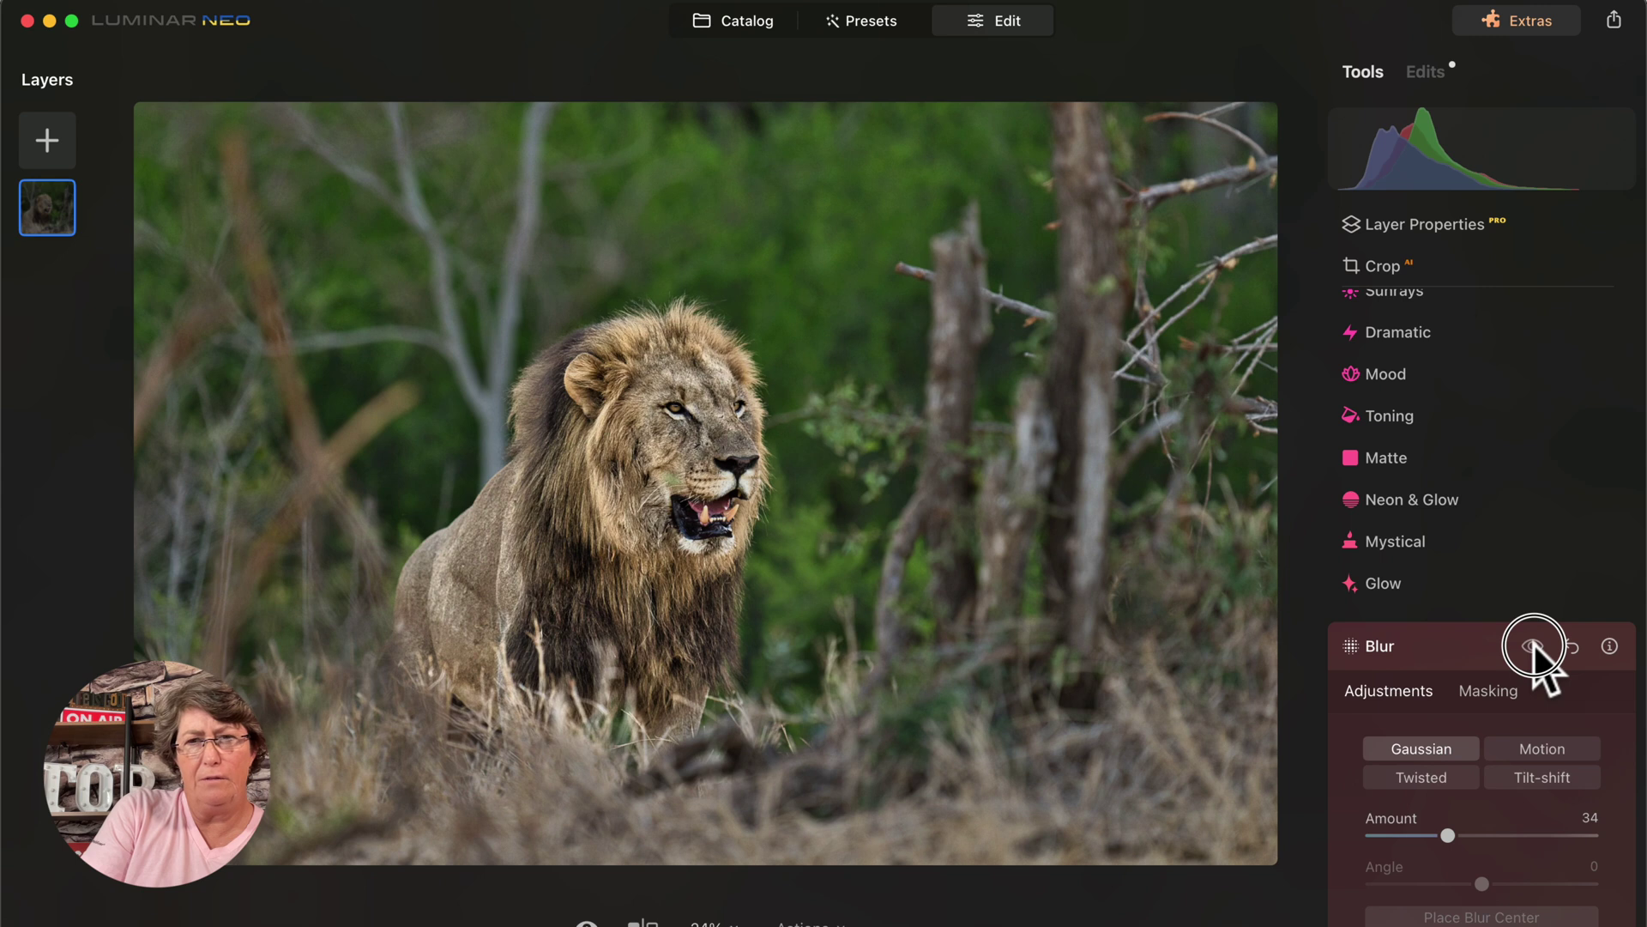
click(1534, 646)
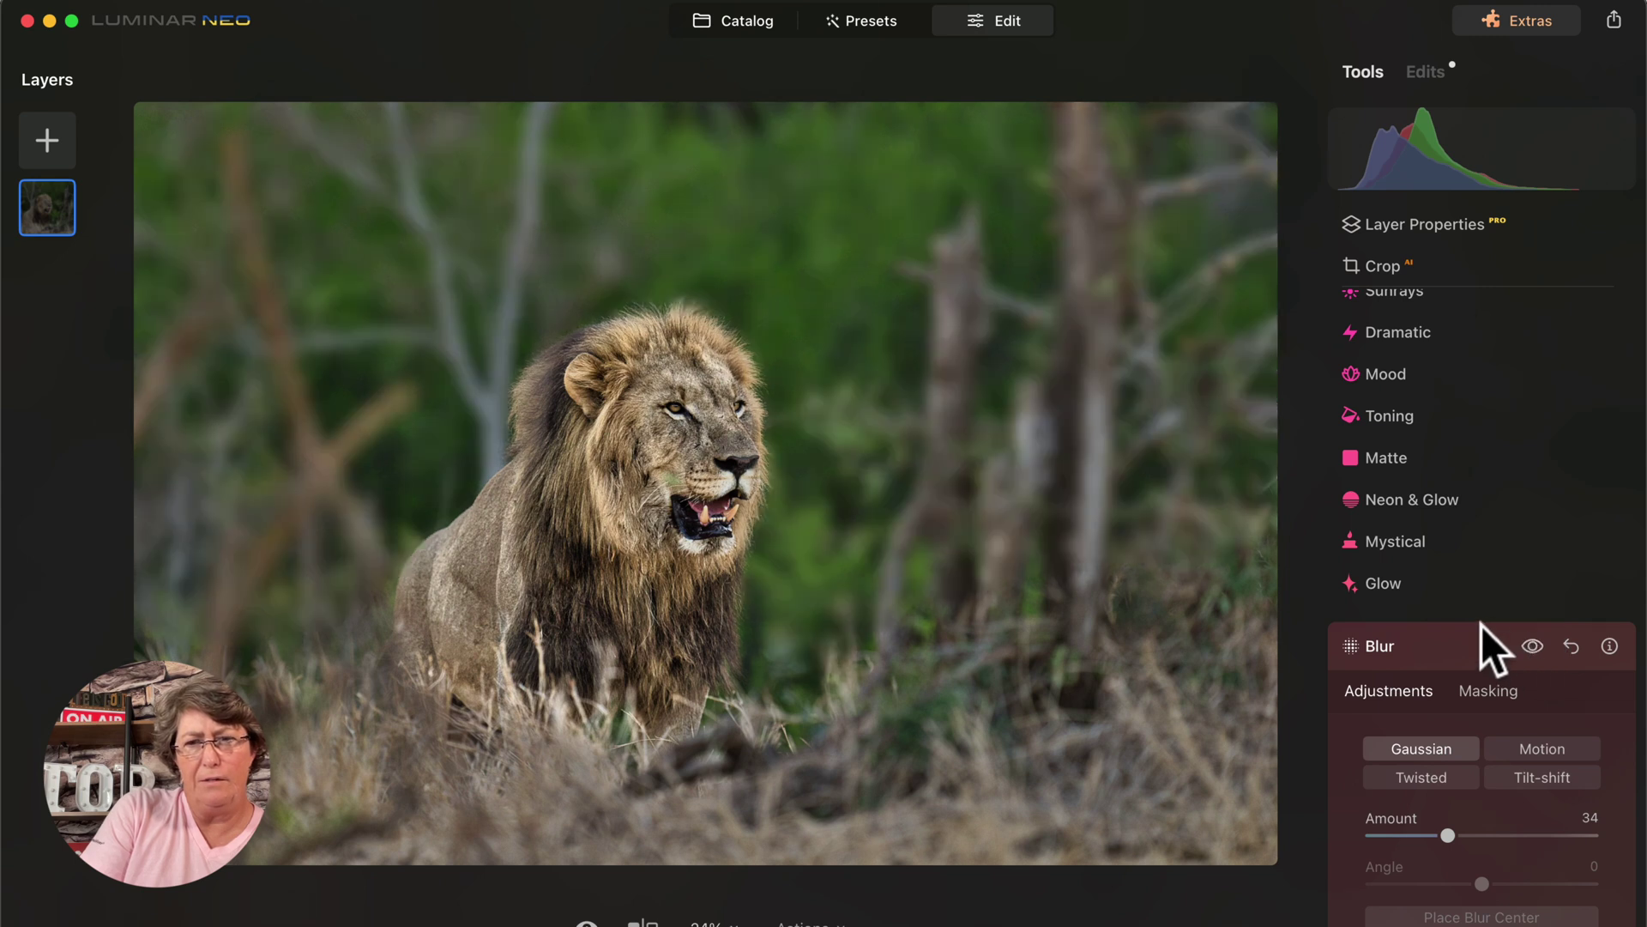
Erase the Blur mask from the lion's head, mane and body with a brush of size 48 and strength 45, then compare the blur's effect.
click(1493, 692)
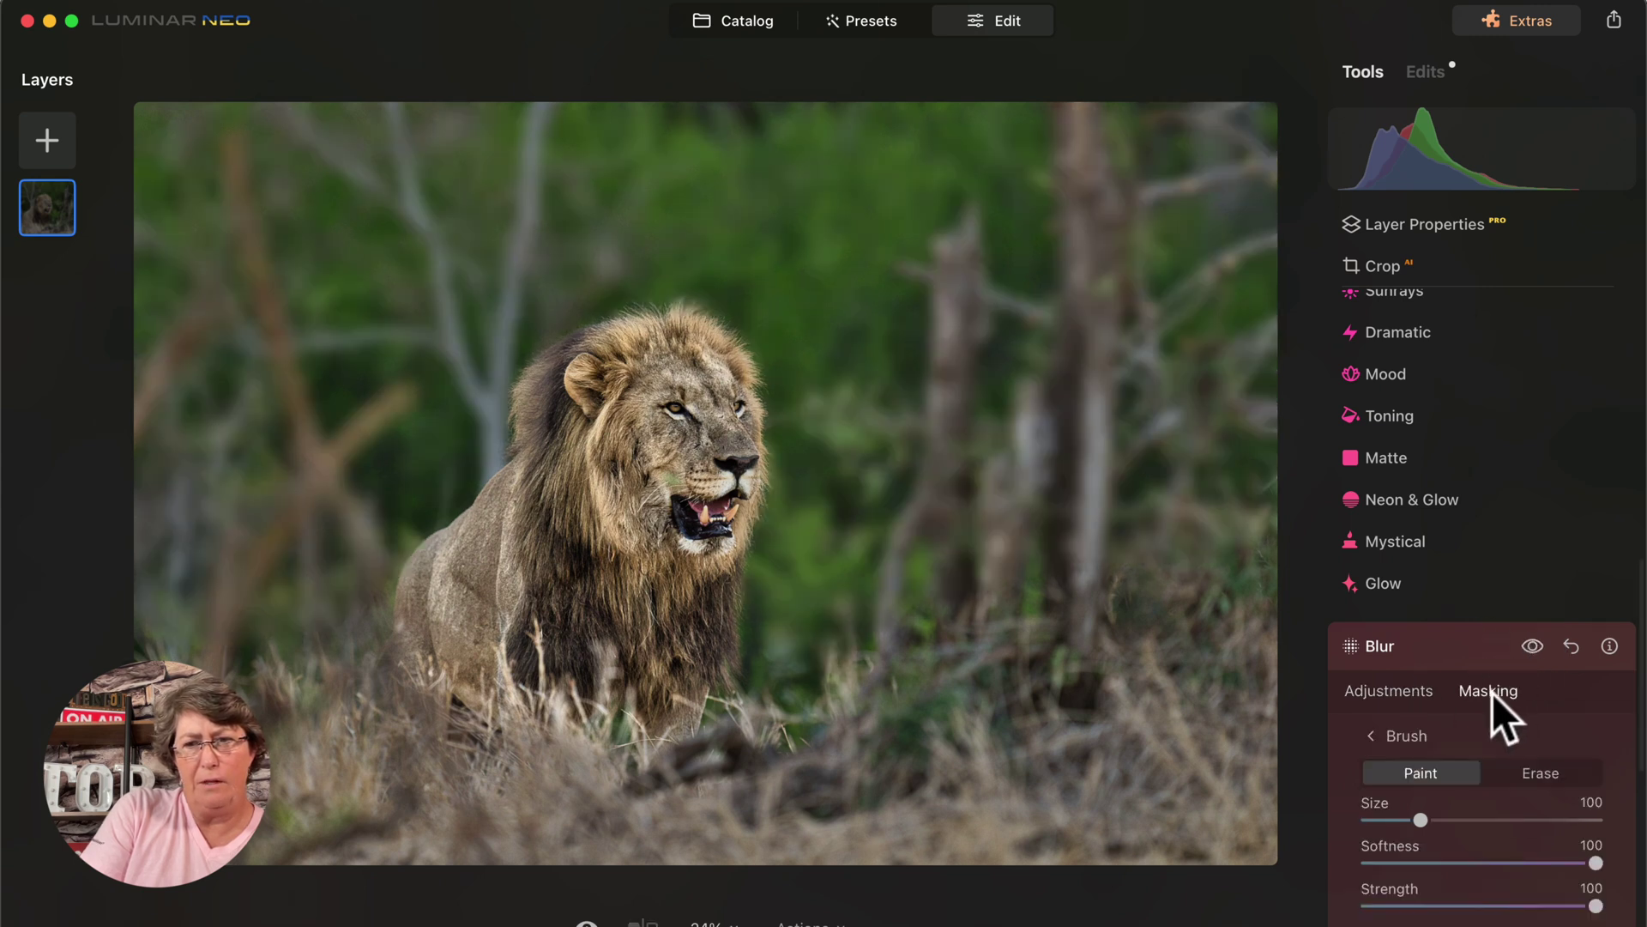
click(1542, 772)
drag(1420, 820, 1390, 819)
drag(1596, 905, 1473, 907)
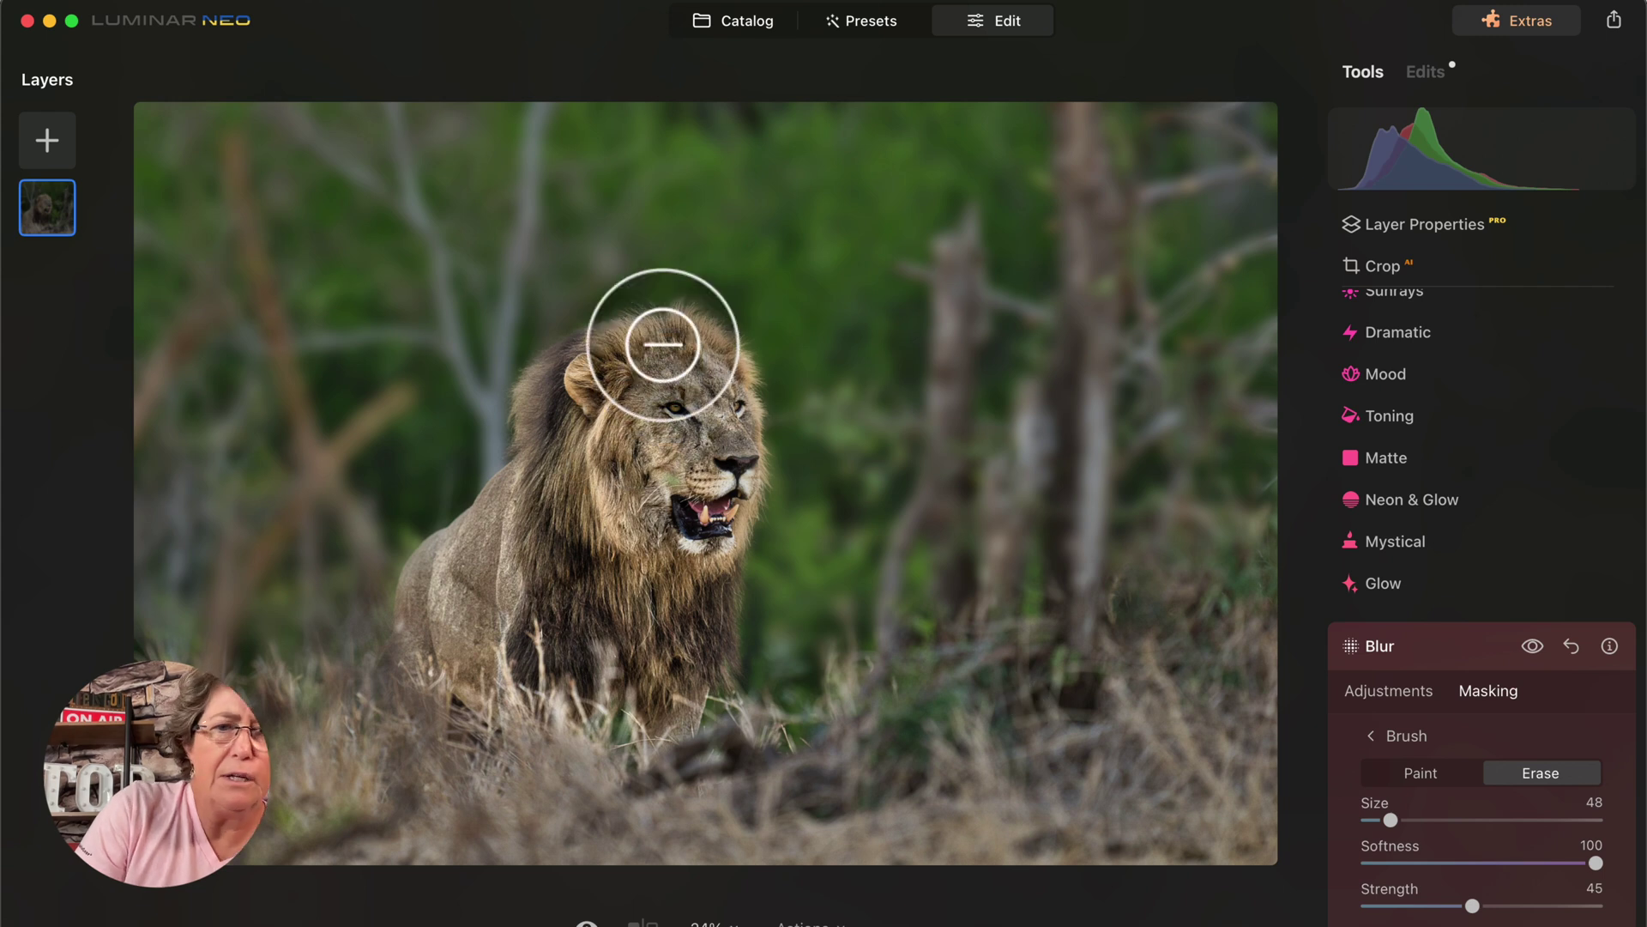
mouse_move(651, 335)
mouse_down()
mouse_move(610, 327)
mouse_move(540, 372)
mouse_move(532, 478)
mouse_up()
mouse_move(645, 343)
mouse_down()
mouse_move(706, 332)
mouse_move(621, 320)
mouse_move(704, 333)
mouse_move(745, 407)
mouse_move(724, 717)
mouse_up()
mouse_move(523, 523)
mouse_down()
mouse_move(515, 507)
mouse_move(460, 540)
mouse_move(416, 589)
mouse_move(438, 673)
mouse_up()
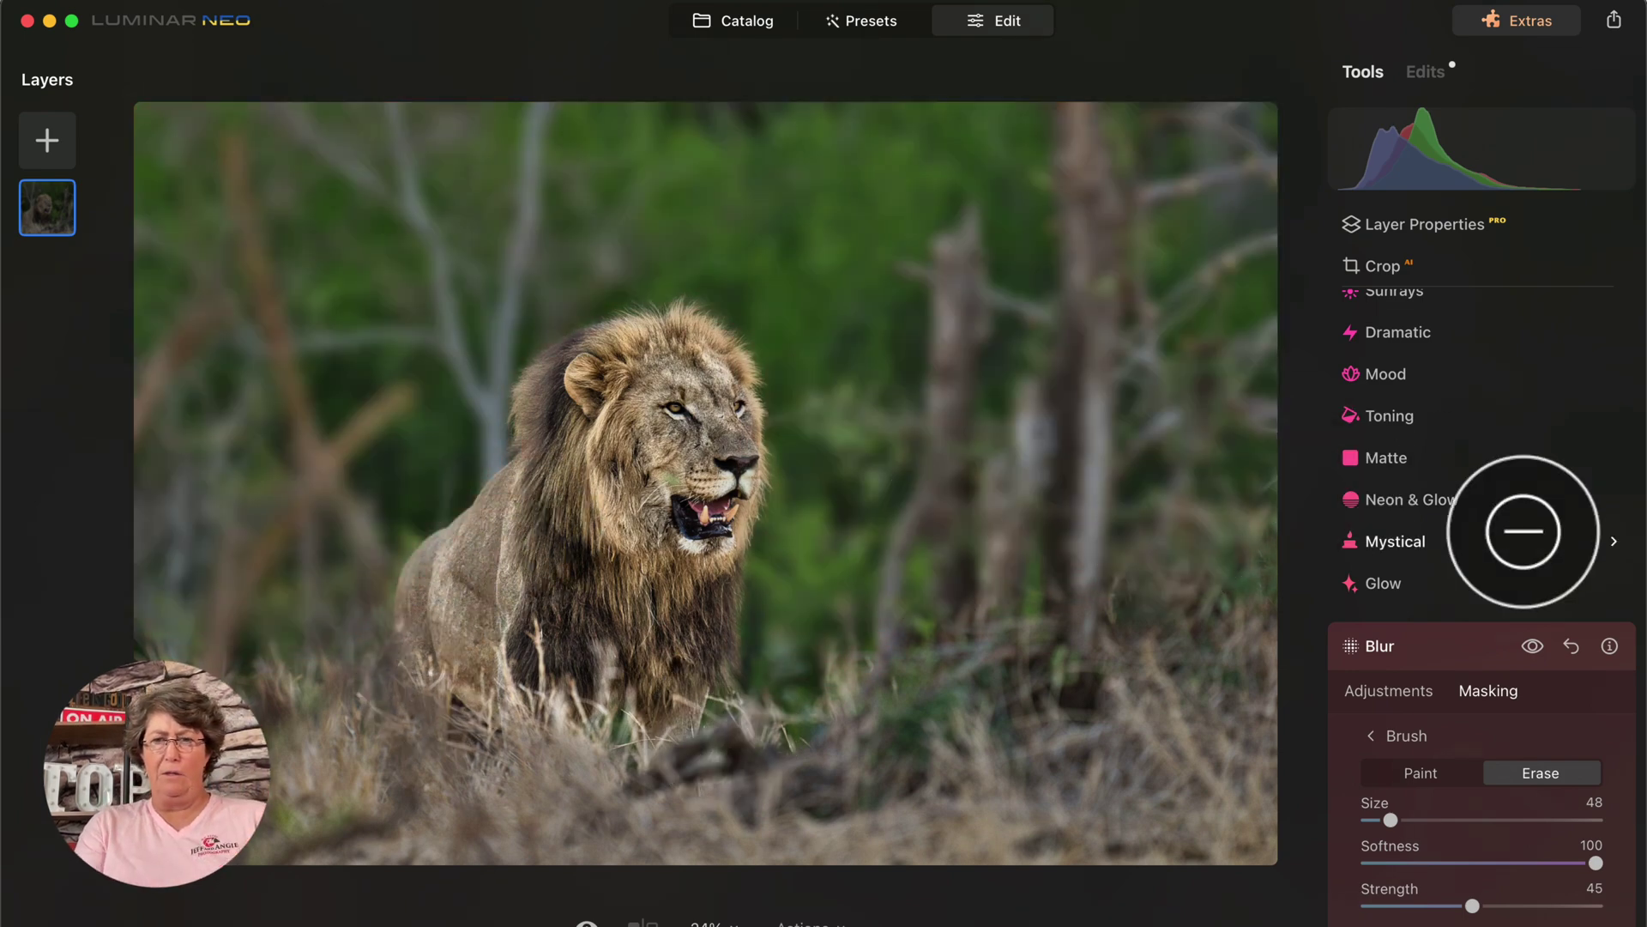
click(1532, 646)
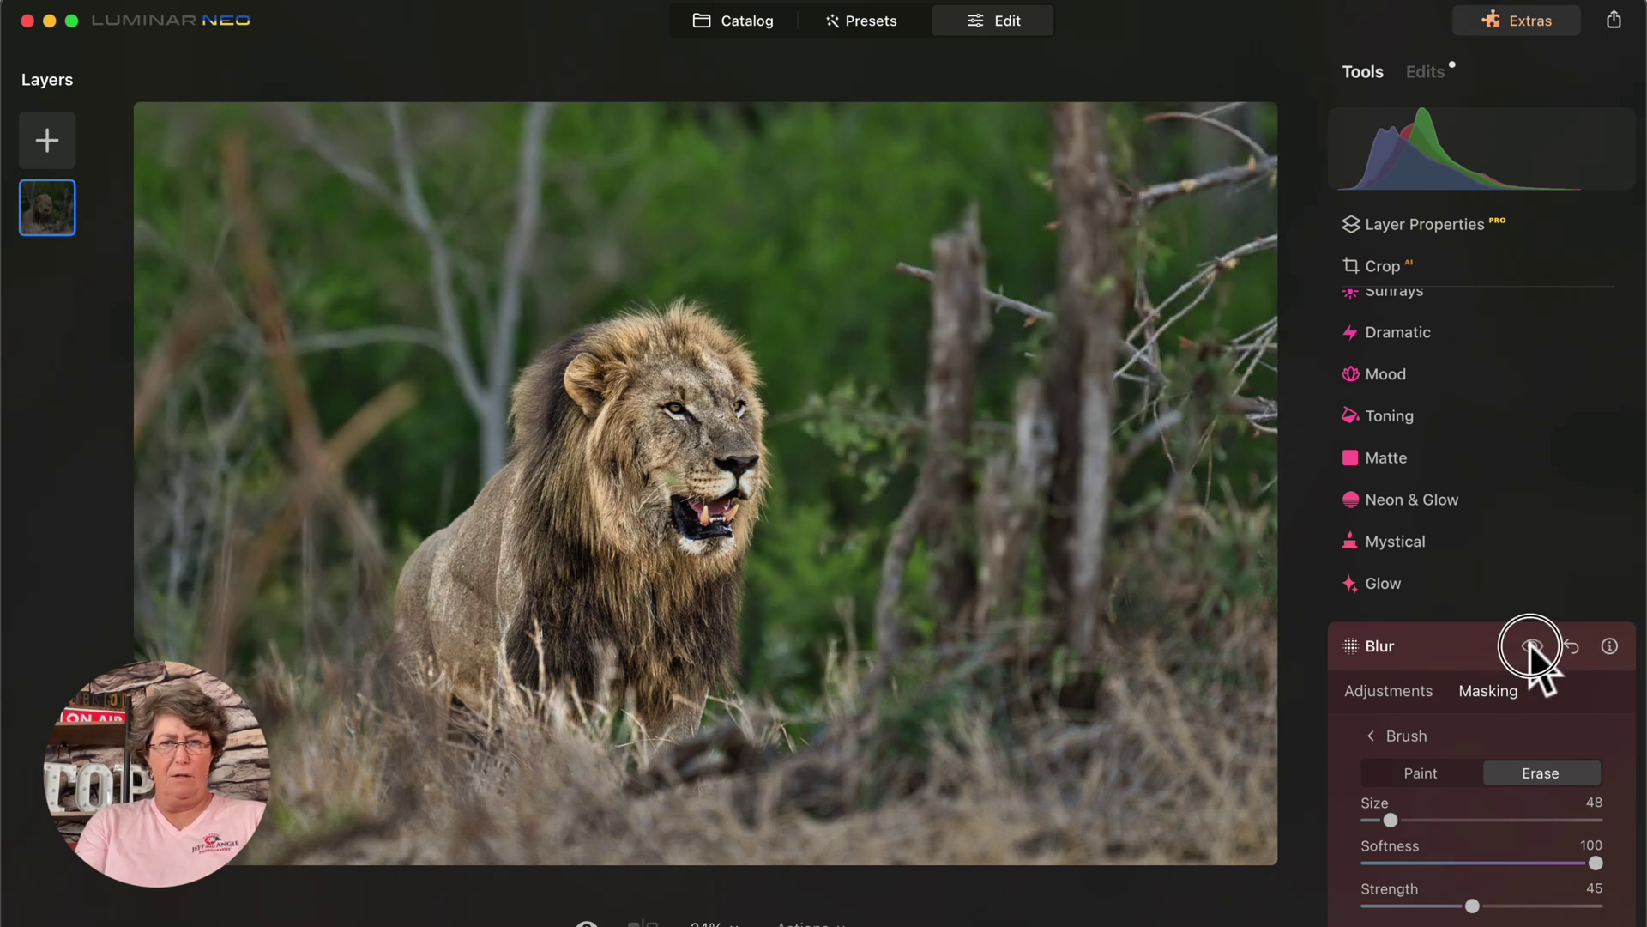
click(1532, 645)
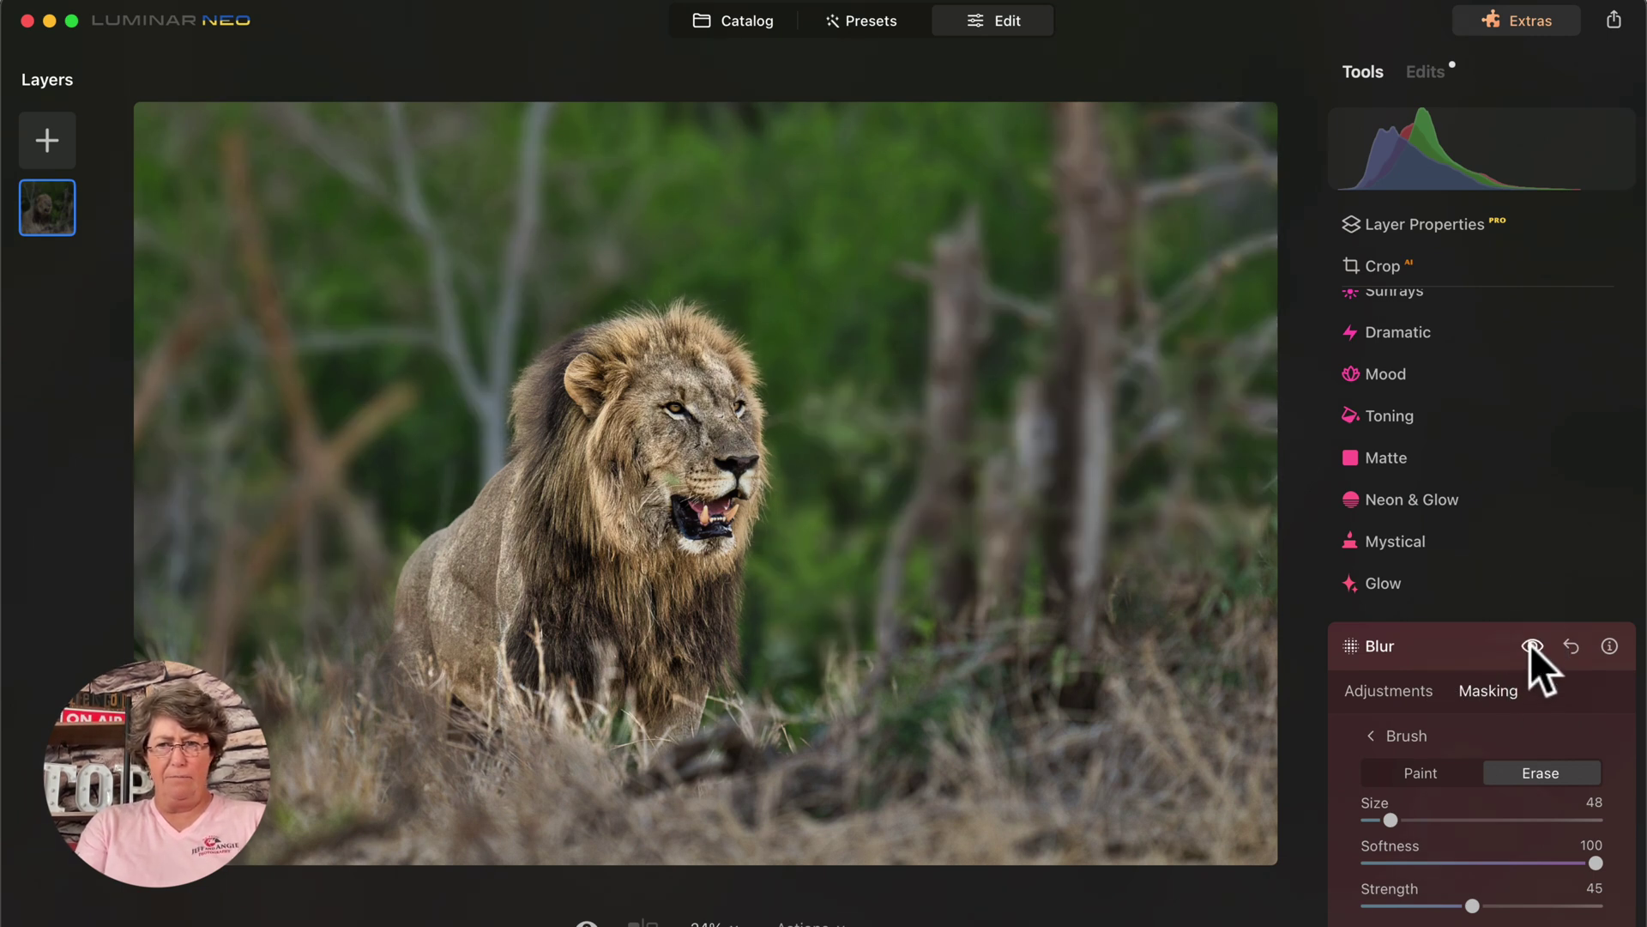
click(1435, 645)
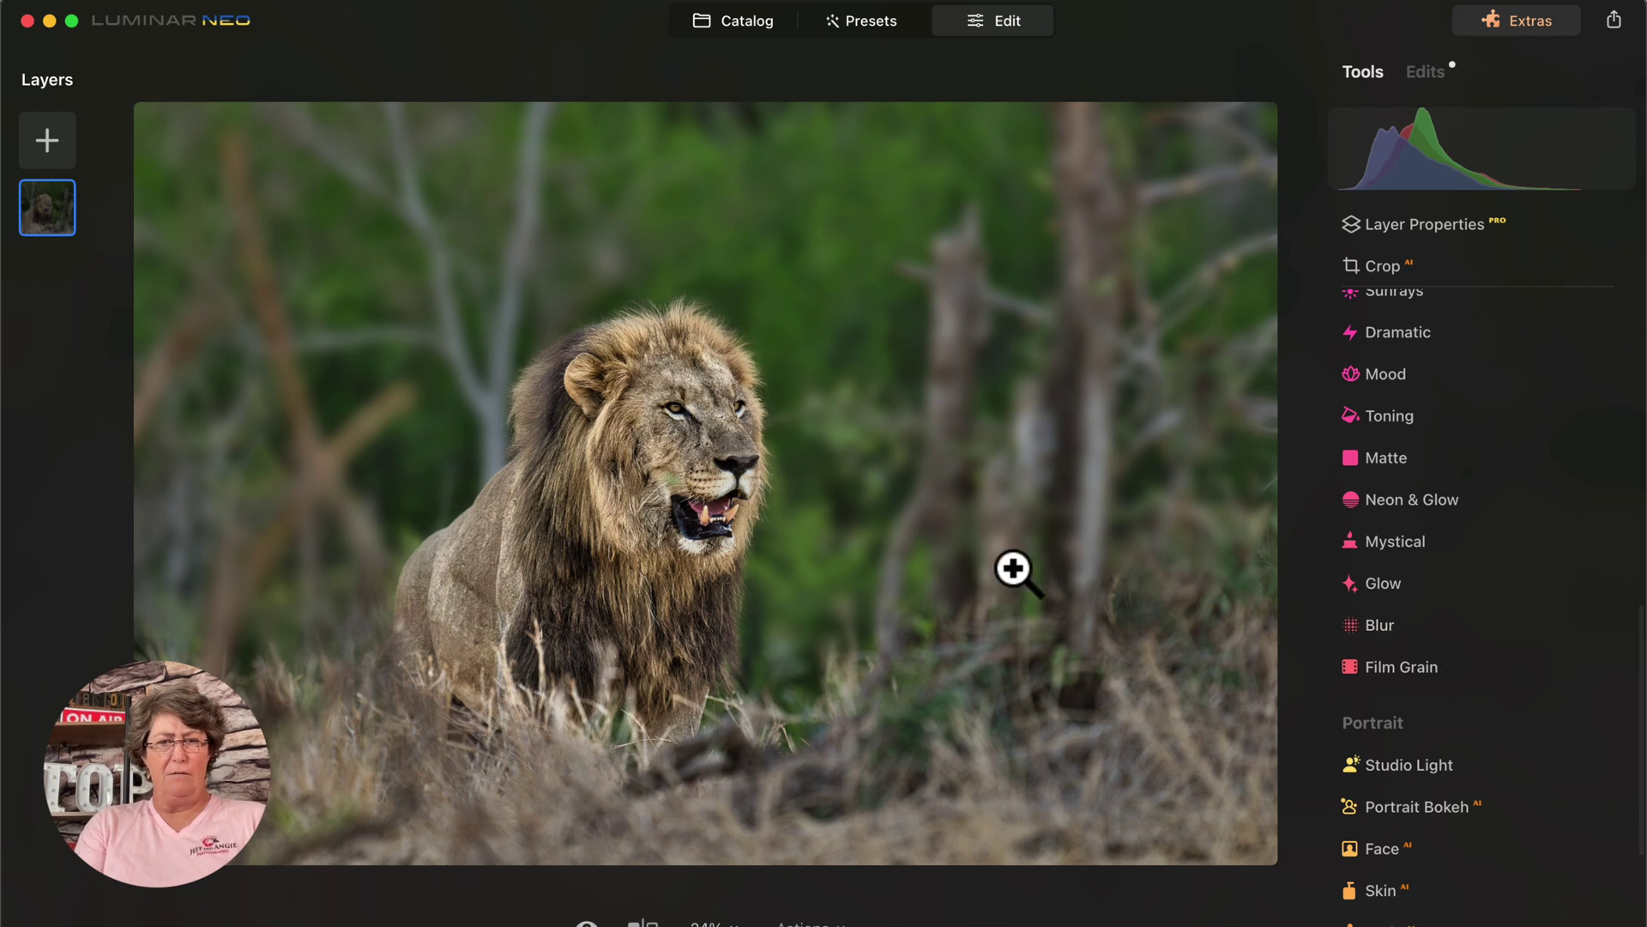
Compare the blurred-background result with the original photo using the before/after divider.
click(642, 921)
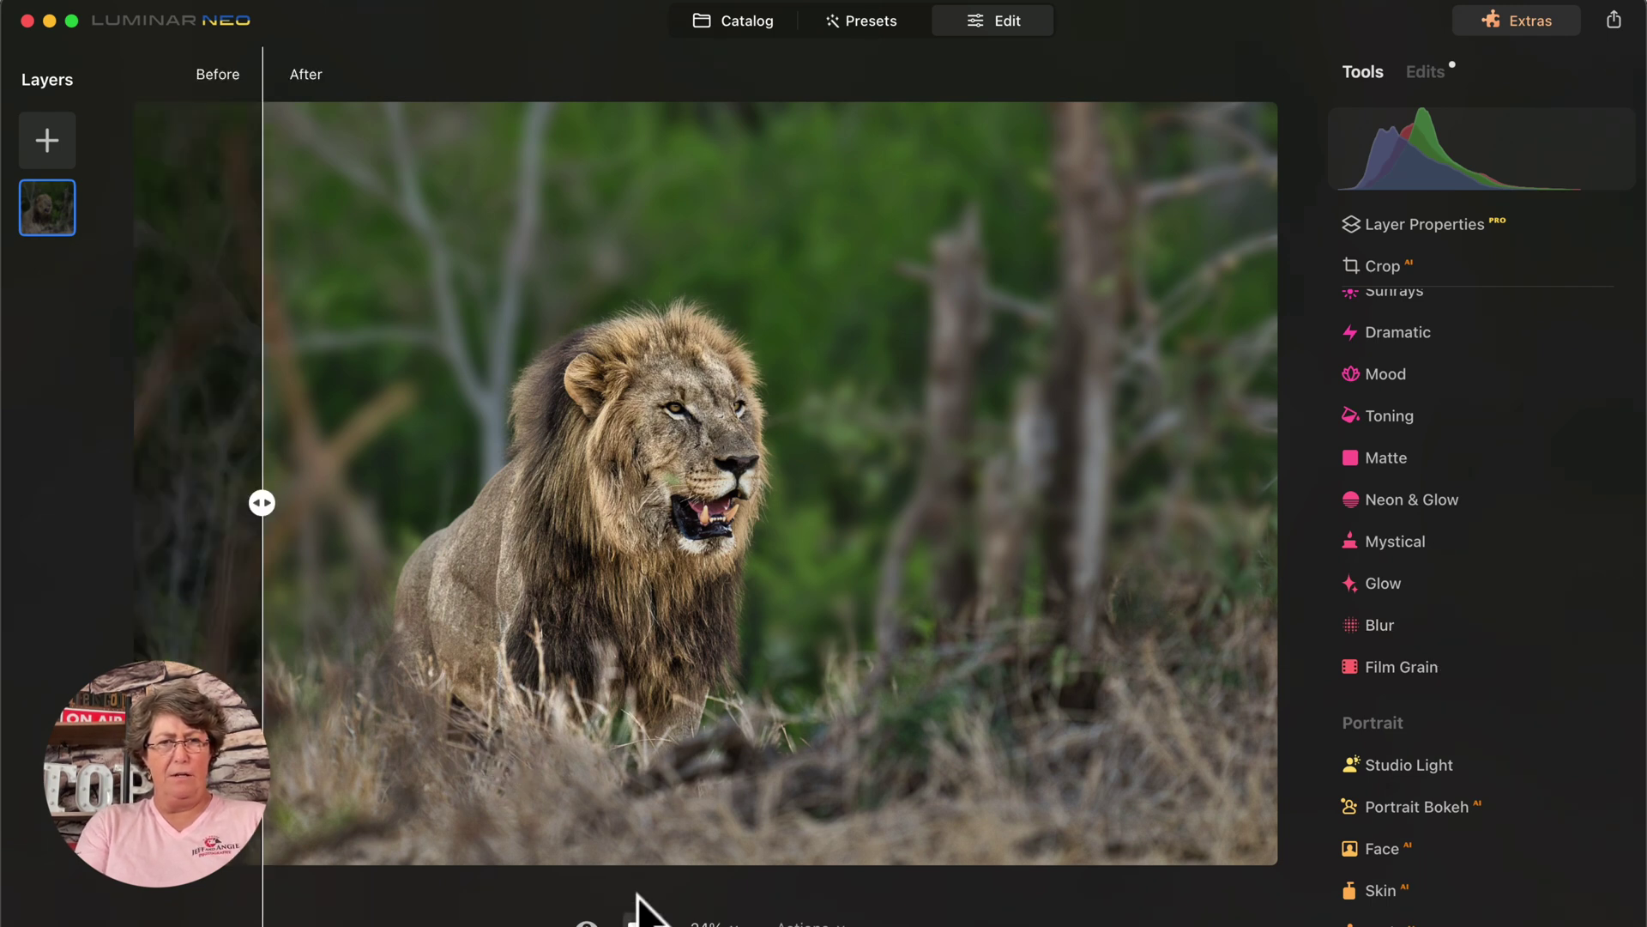
drag(262, 504, 238, 530)
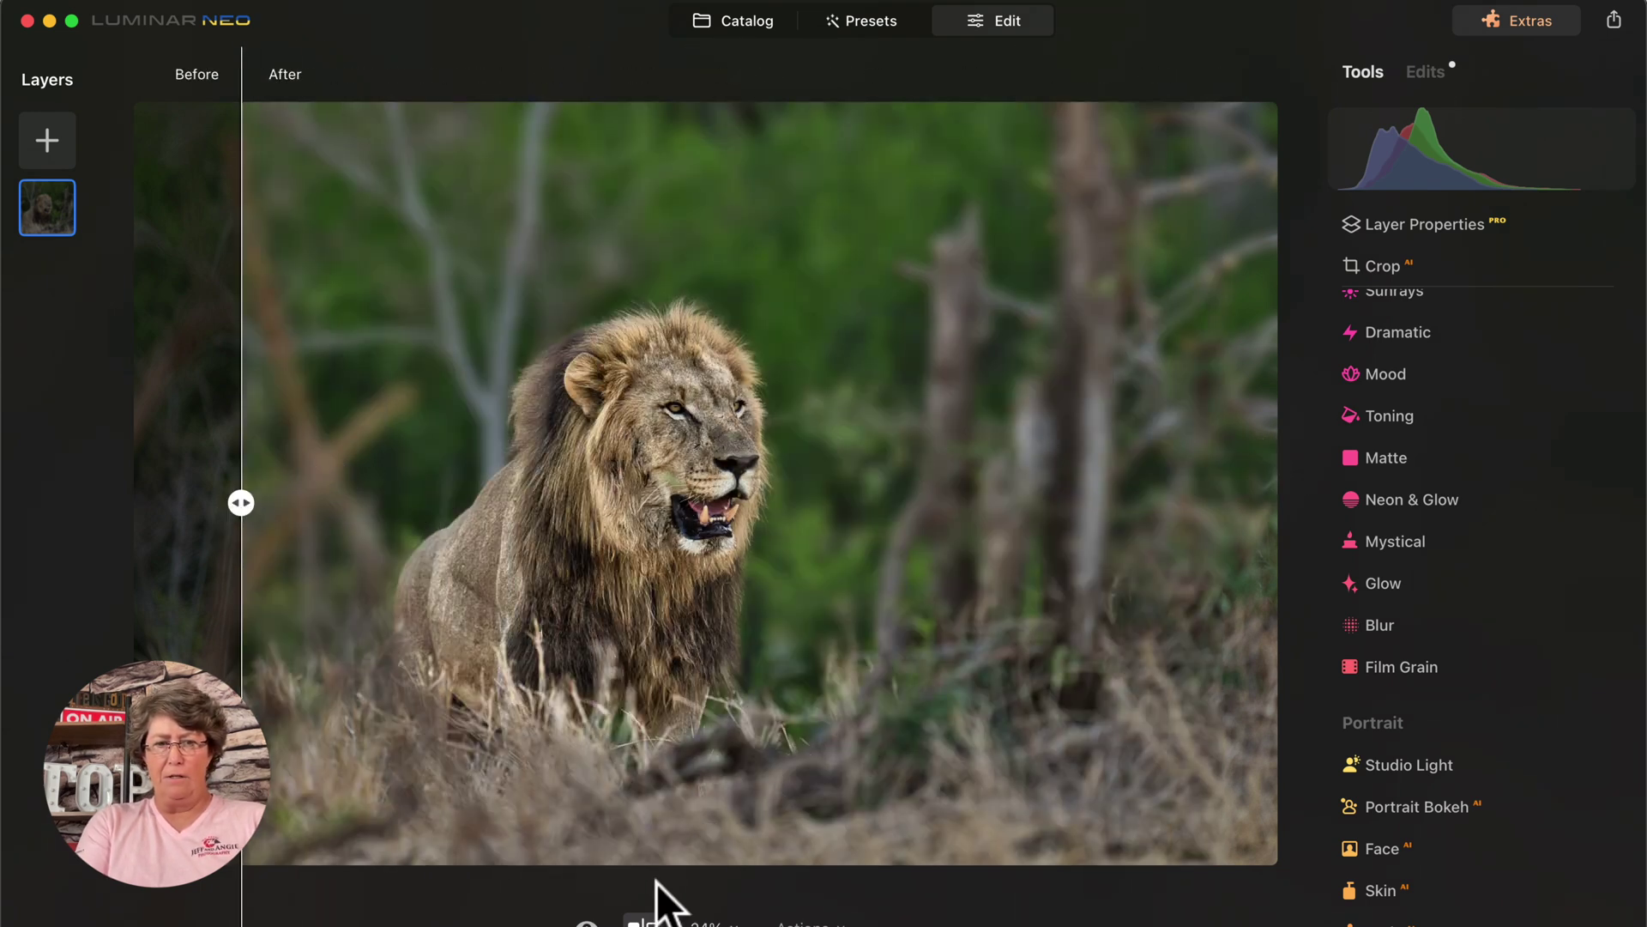
click(643, 921)
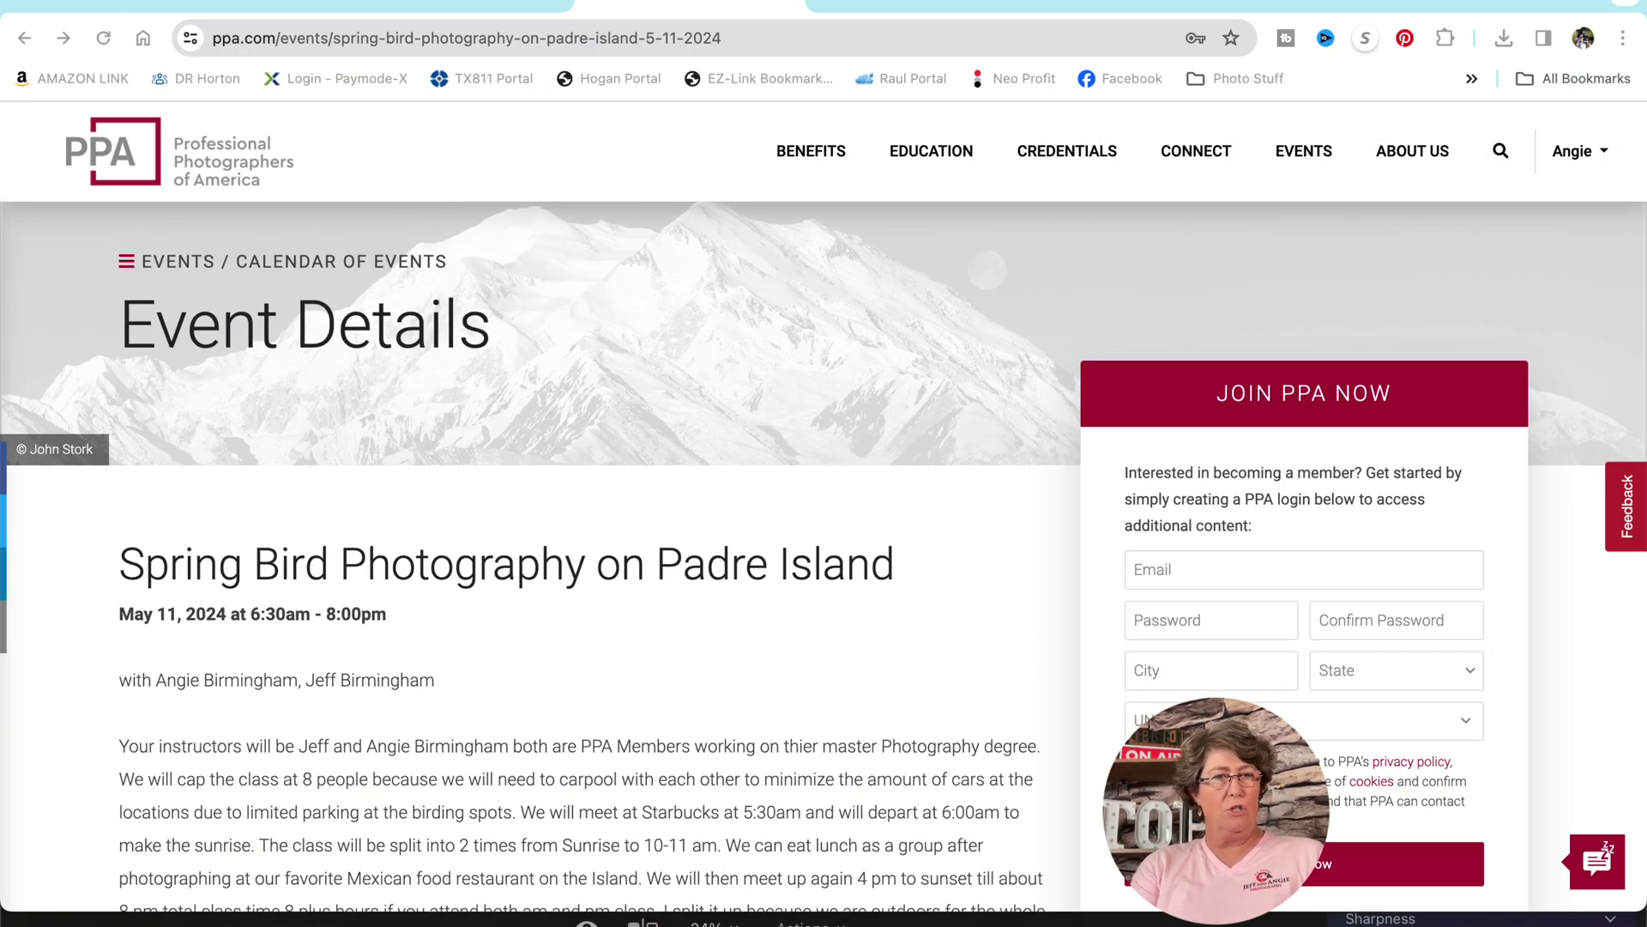
Switch to the browser and read the Spring Bird Photography on Padre Island event details on the PPA site.
scroll(824, 508, down, 1)
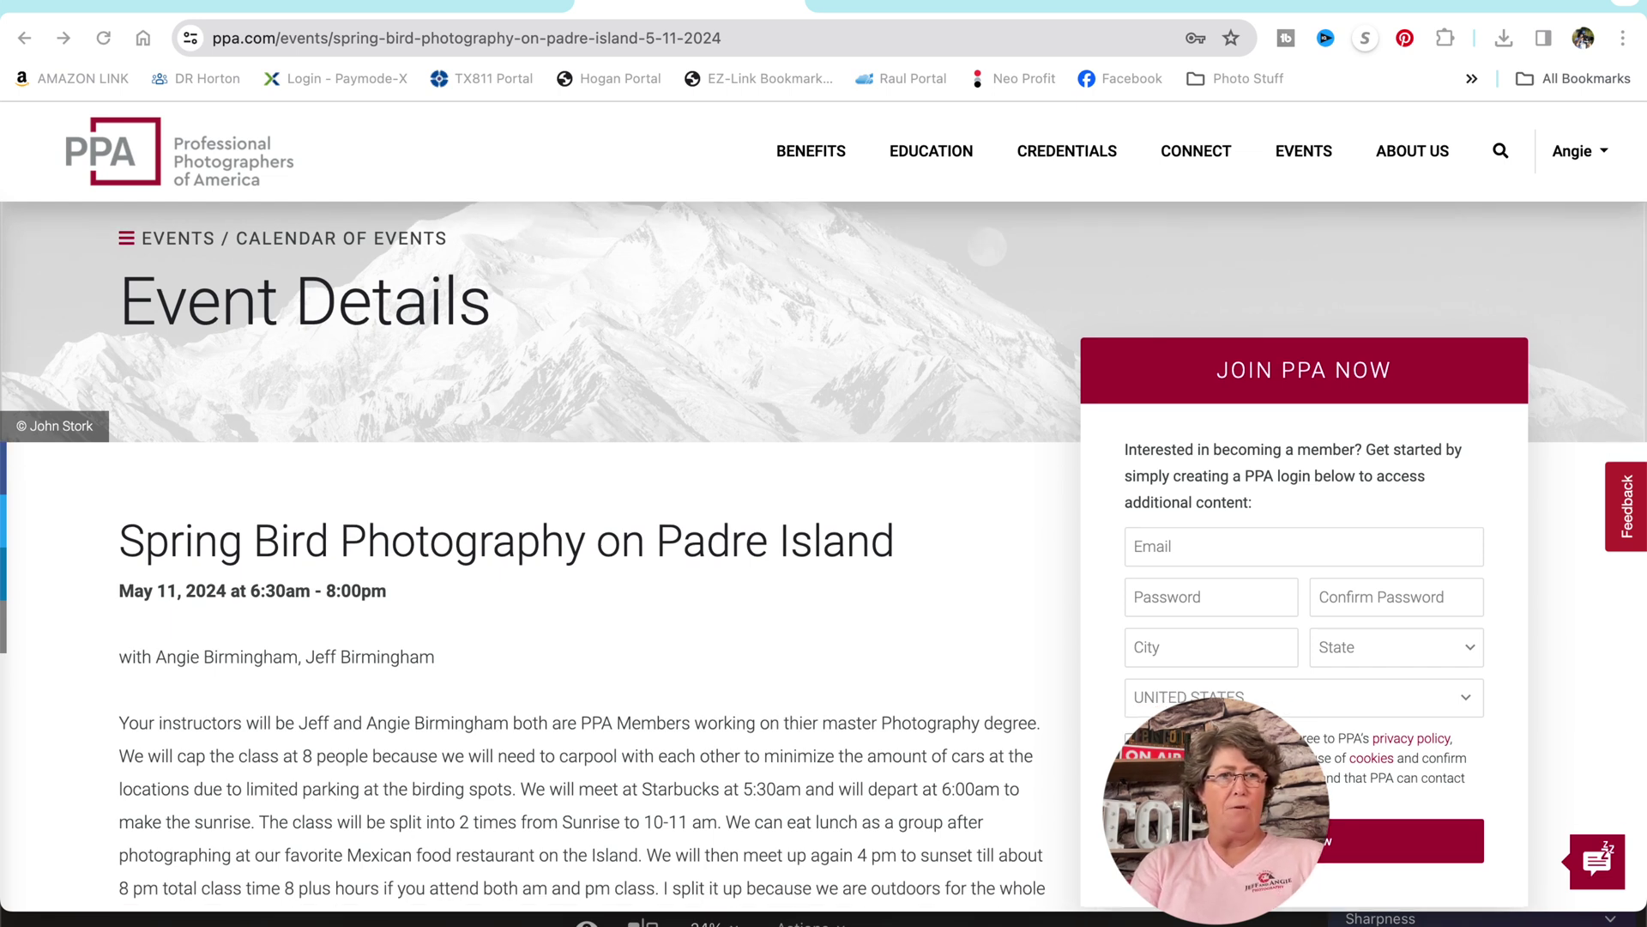
scroll(824, 515, down, 3)
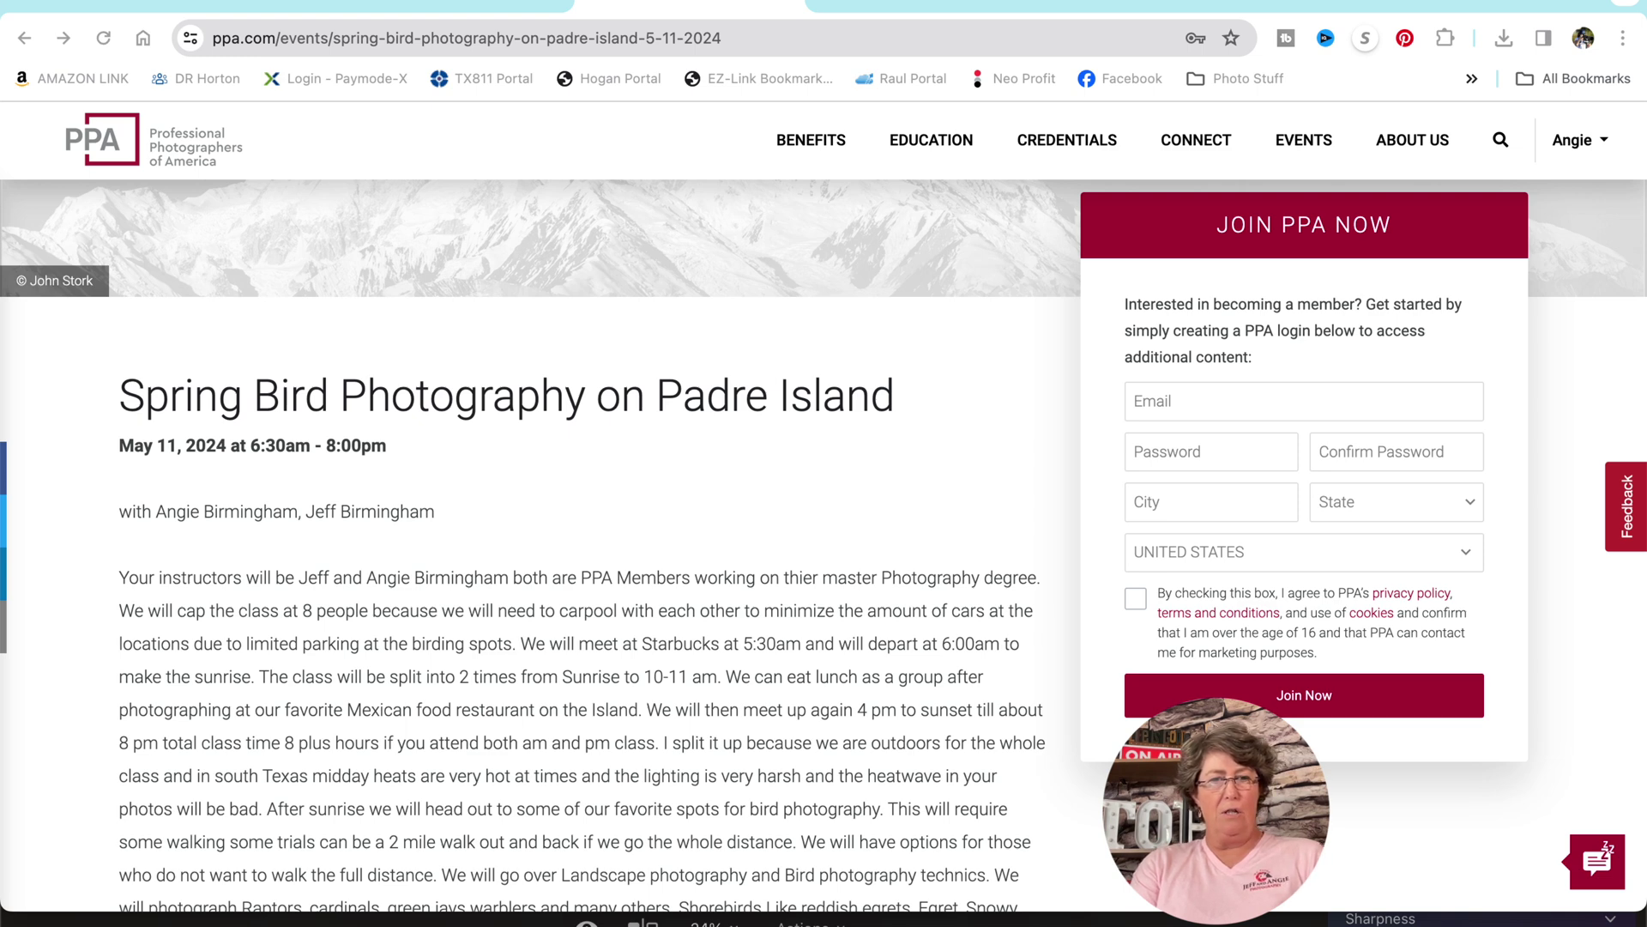
scroll(601, 549, down, 3)
scroll(601, 549, up, 2)
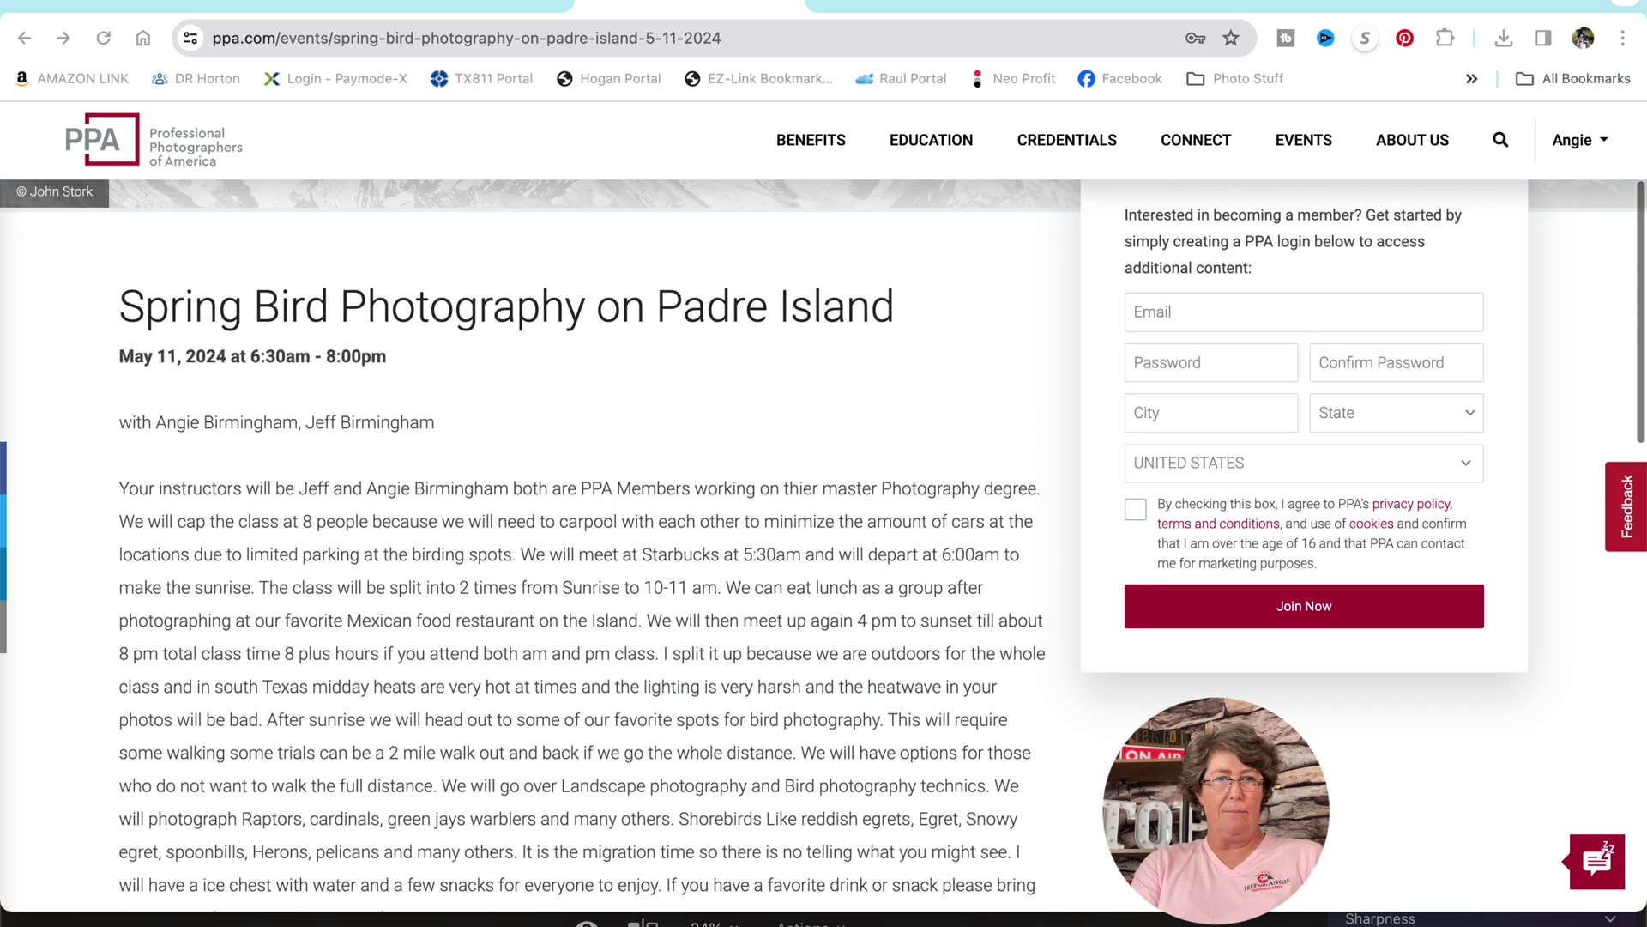
scroll(824, 541, up, 1)
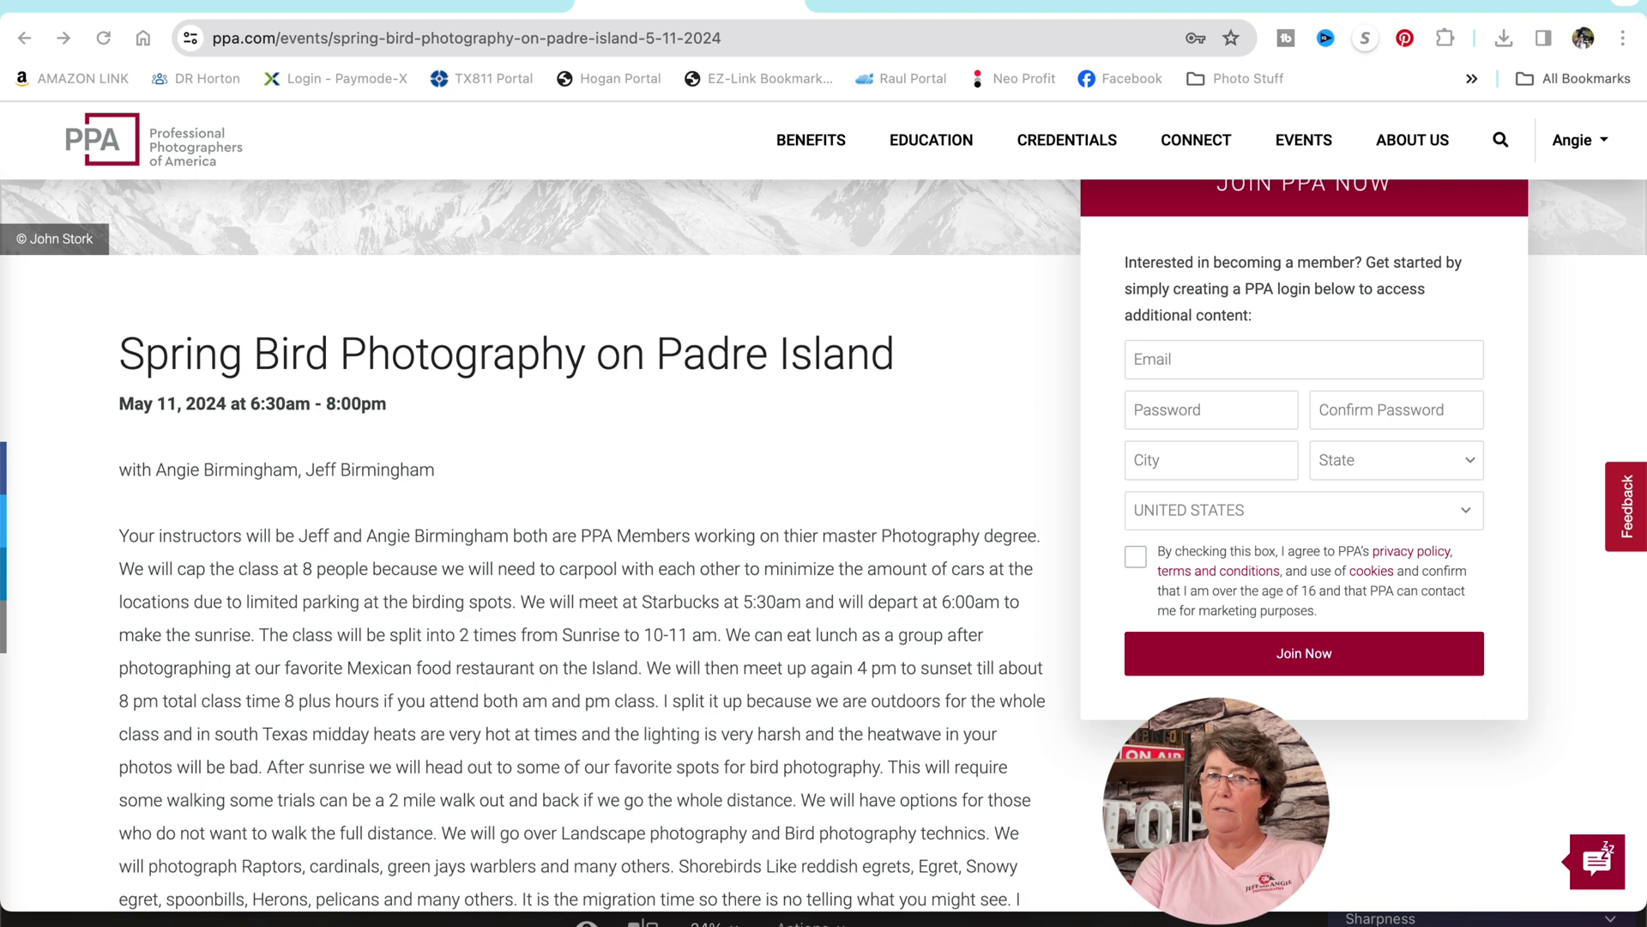
Open the Insurance & Protection page from the PPA member benefits and review its equipment protection options.
mouse_move(819, 163)
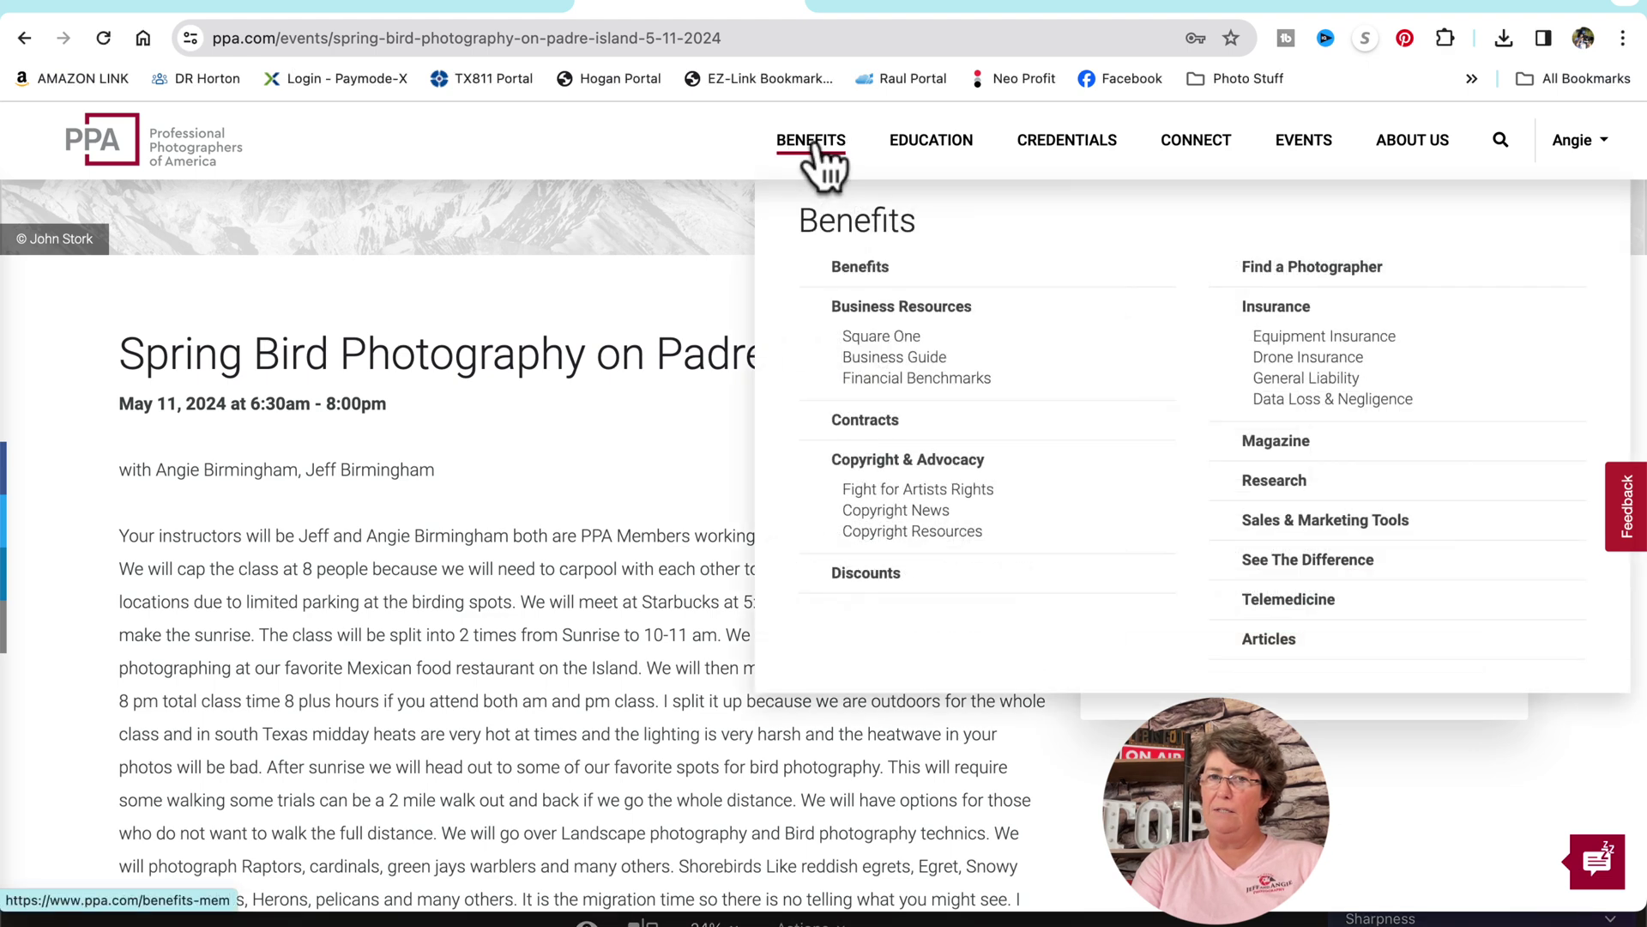
click(820, 163)
click(967, 468)
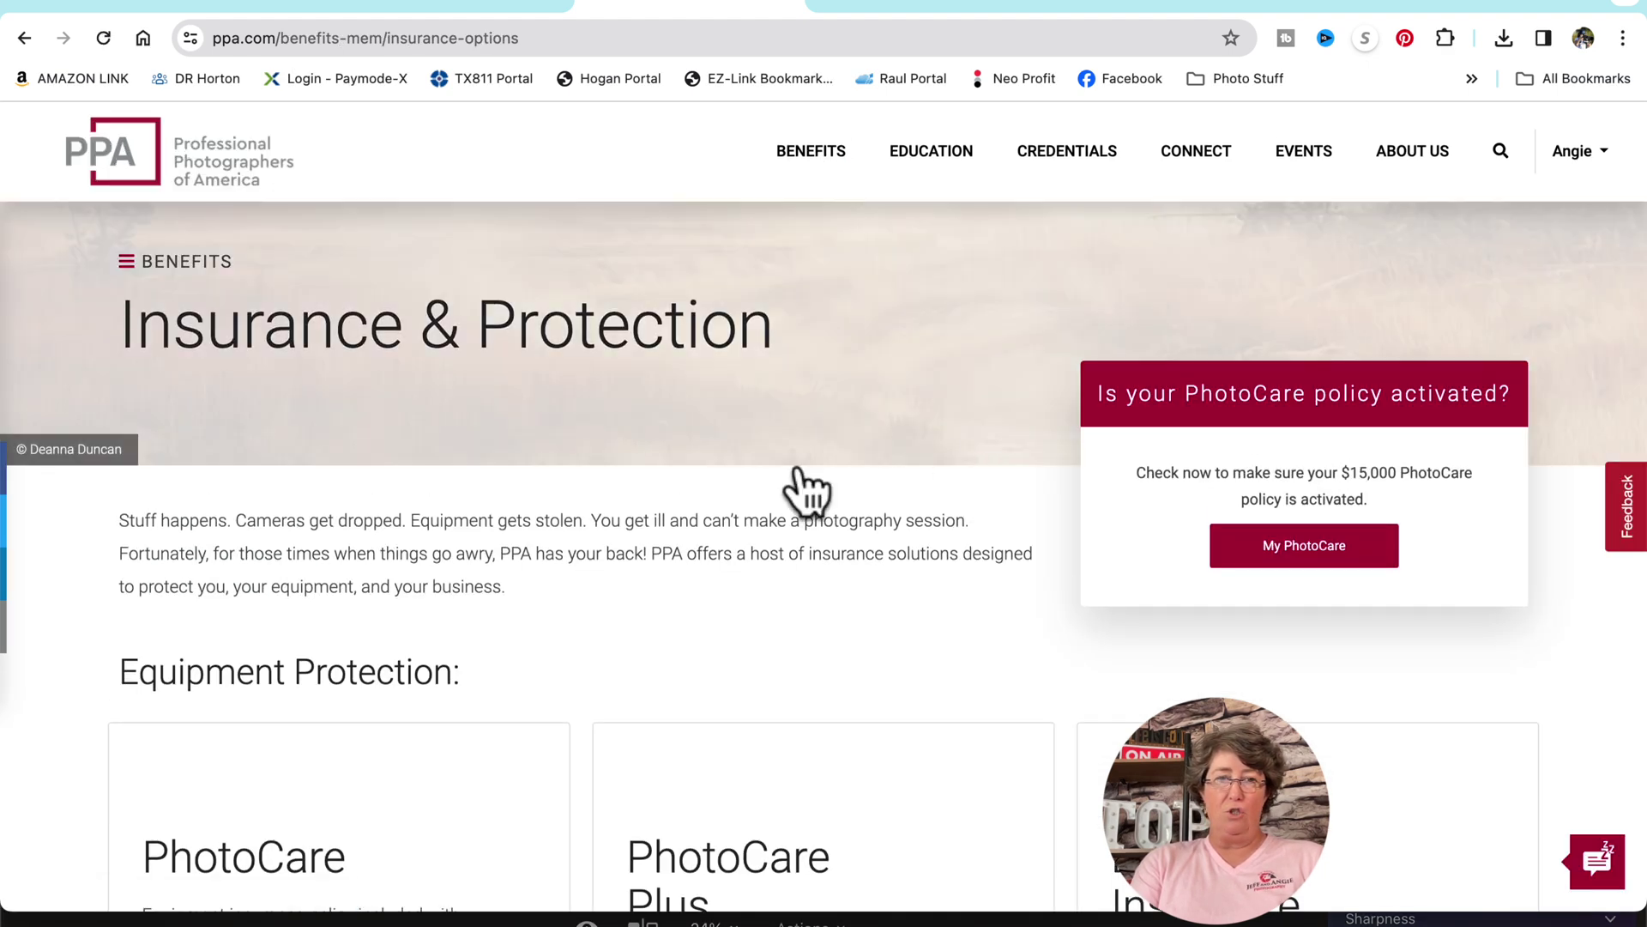
scroll(674, 483, down, 3)
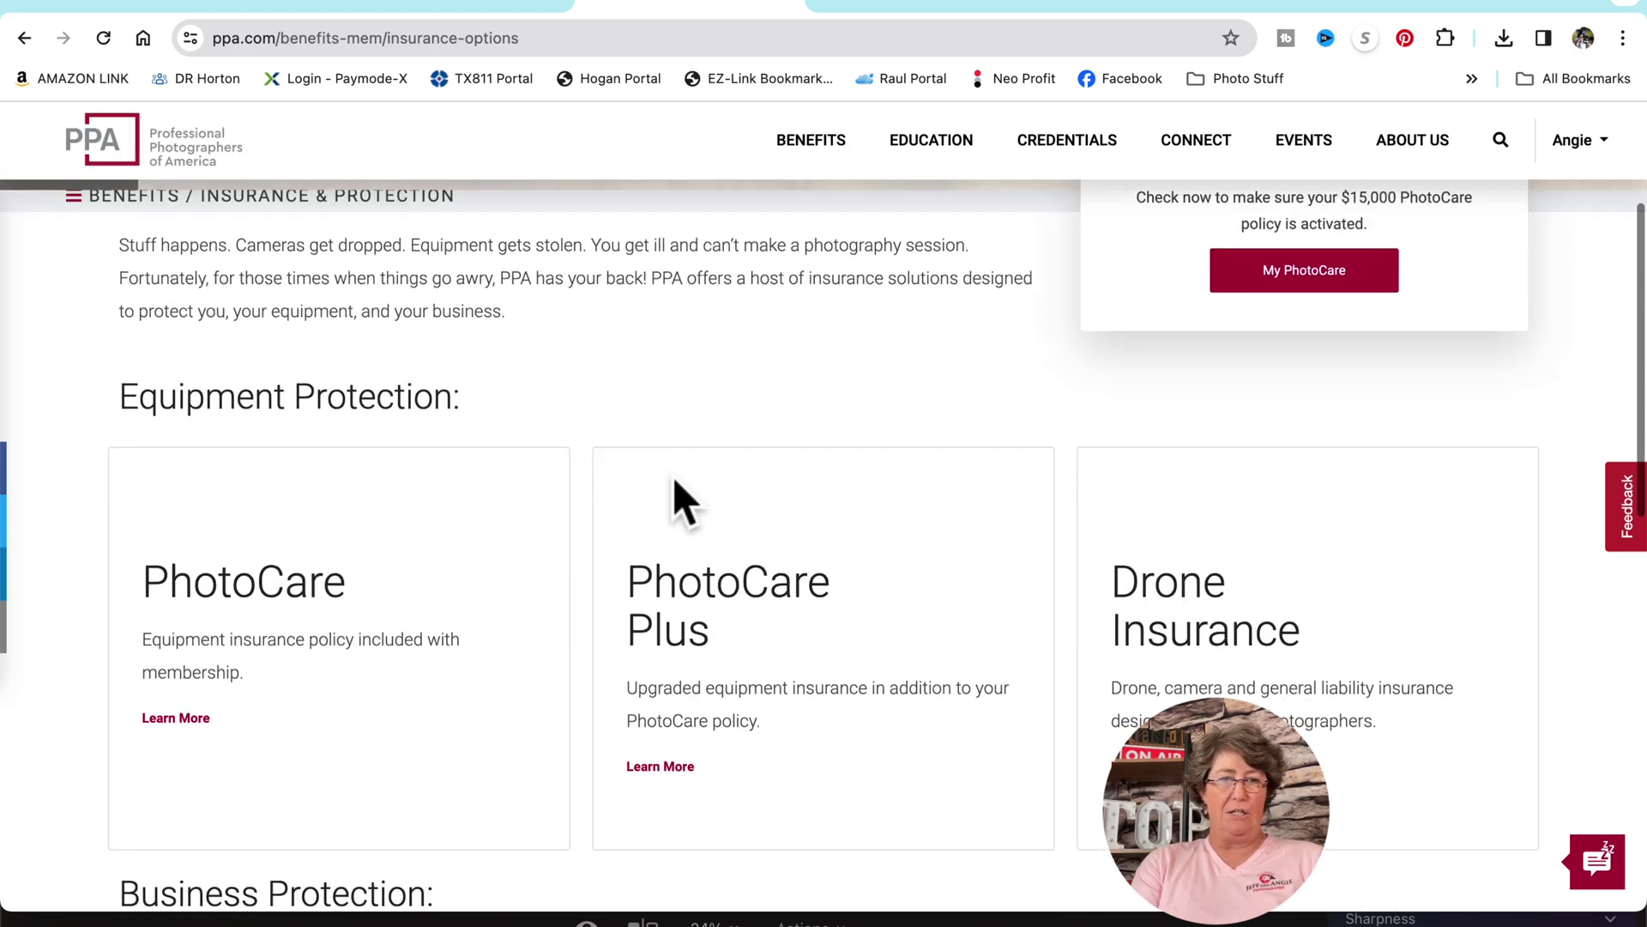
scroll(673, 482, down, 2)
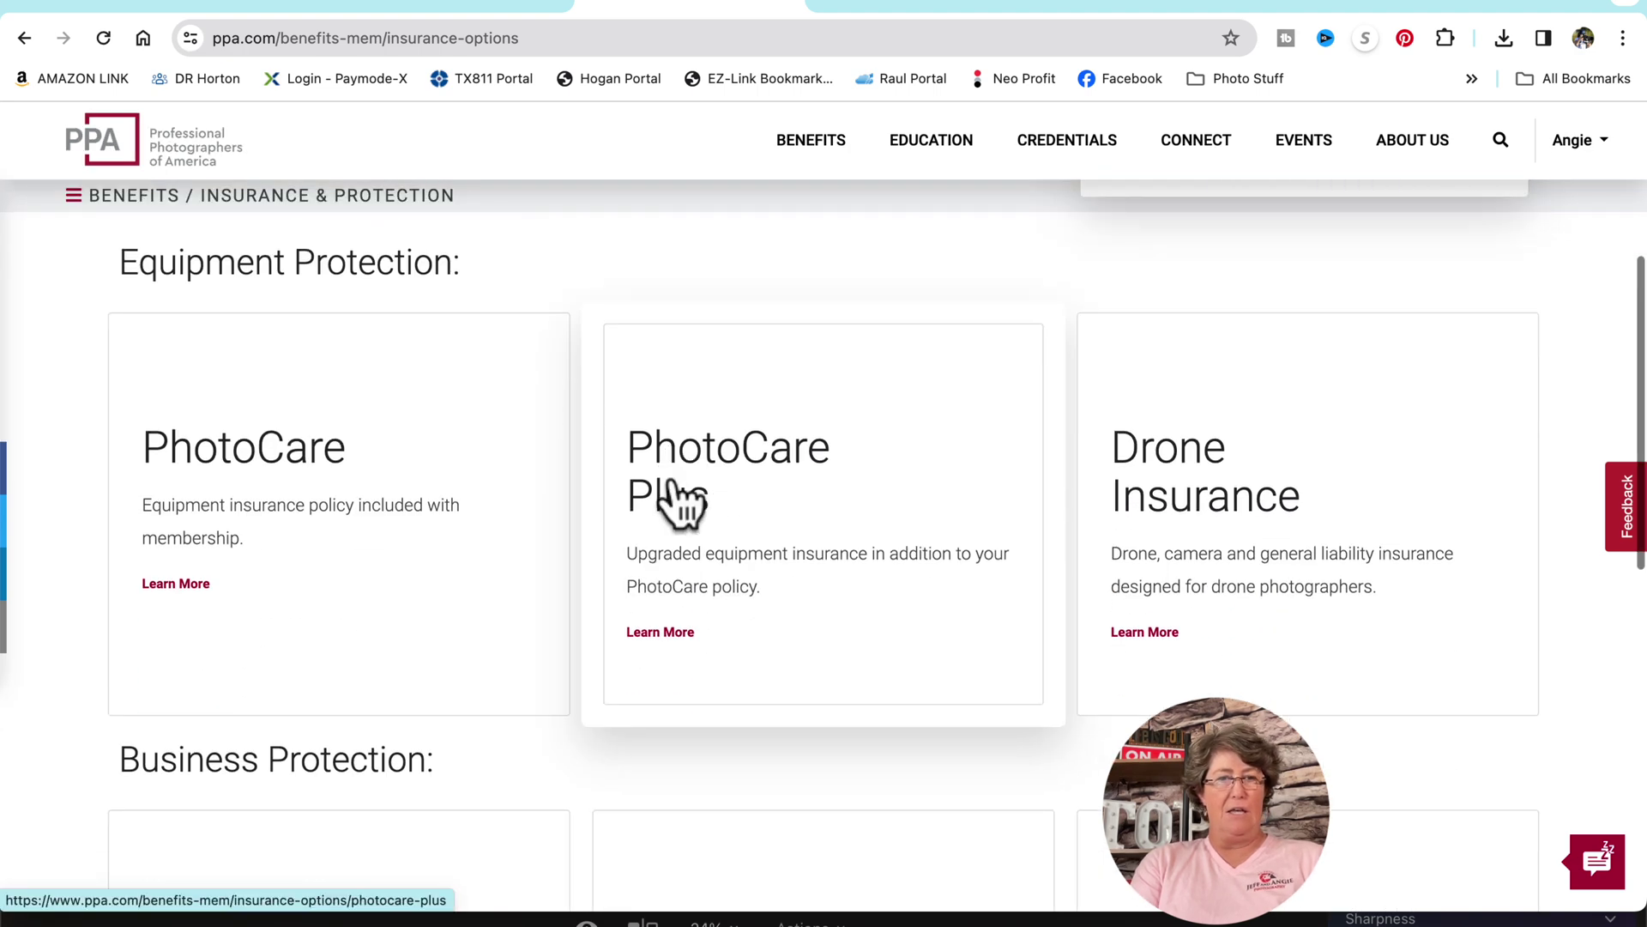
Open the PhotoCare equipment insurance details and read about its coverage and enrollment.
click(397, 558)
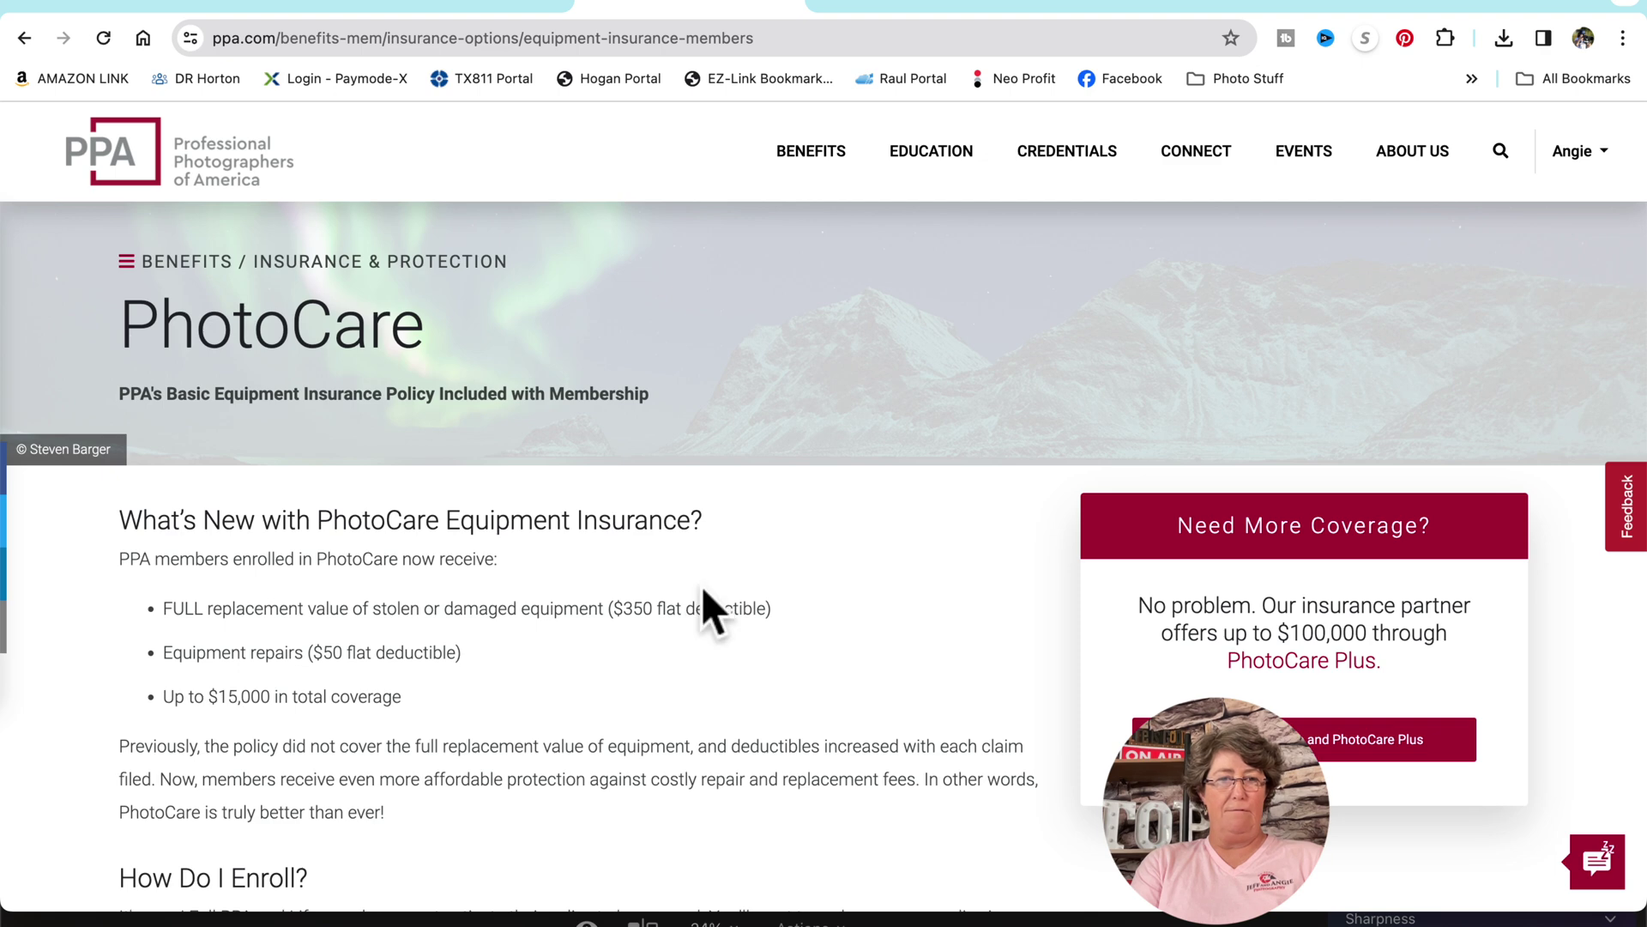
scroll(701, 601, down, 1)
scroll(702, 585, down, 1)
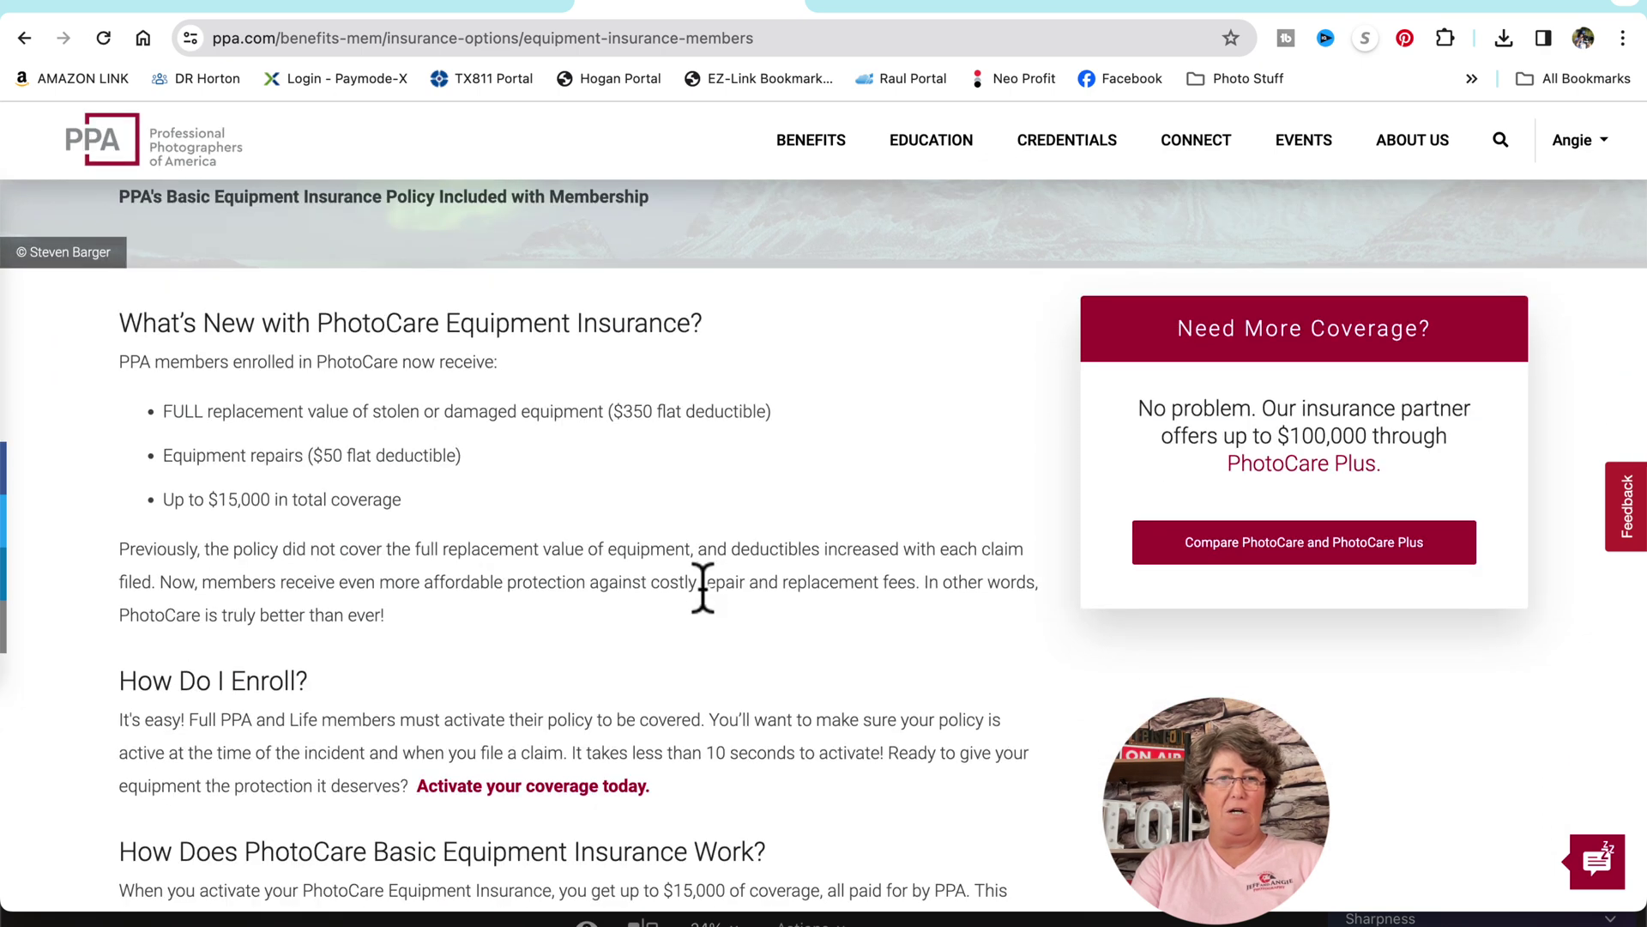
Review the PhotoCare replacement coverage, deductibles and enrollment information on the PPA page.
scroll(381, 605, down, 1)
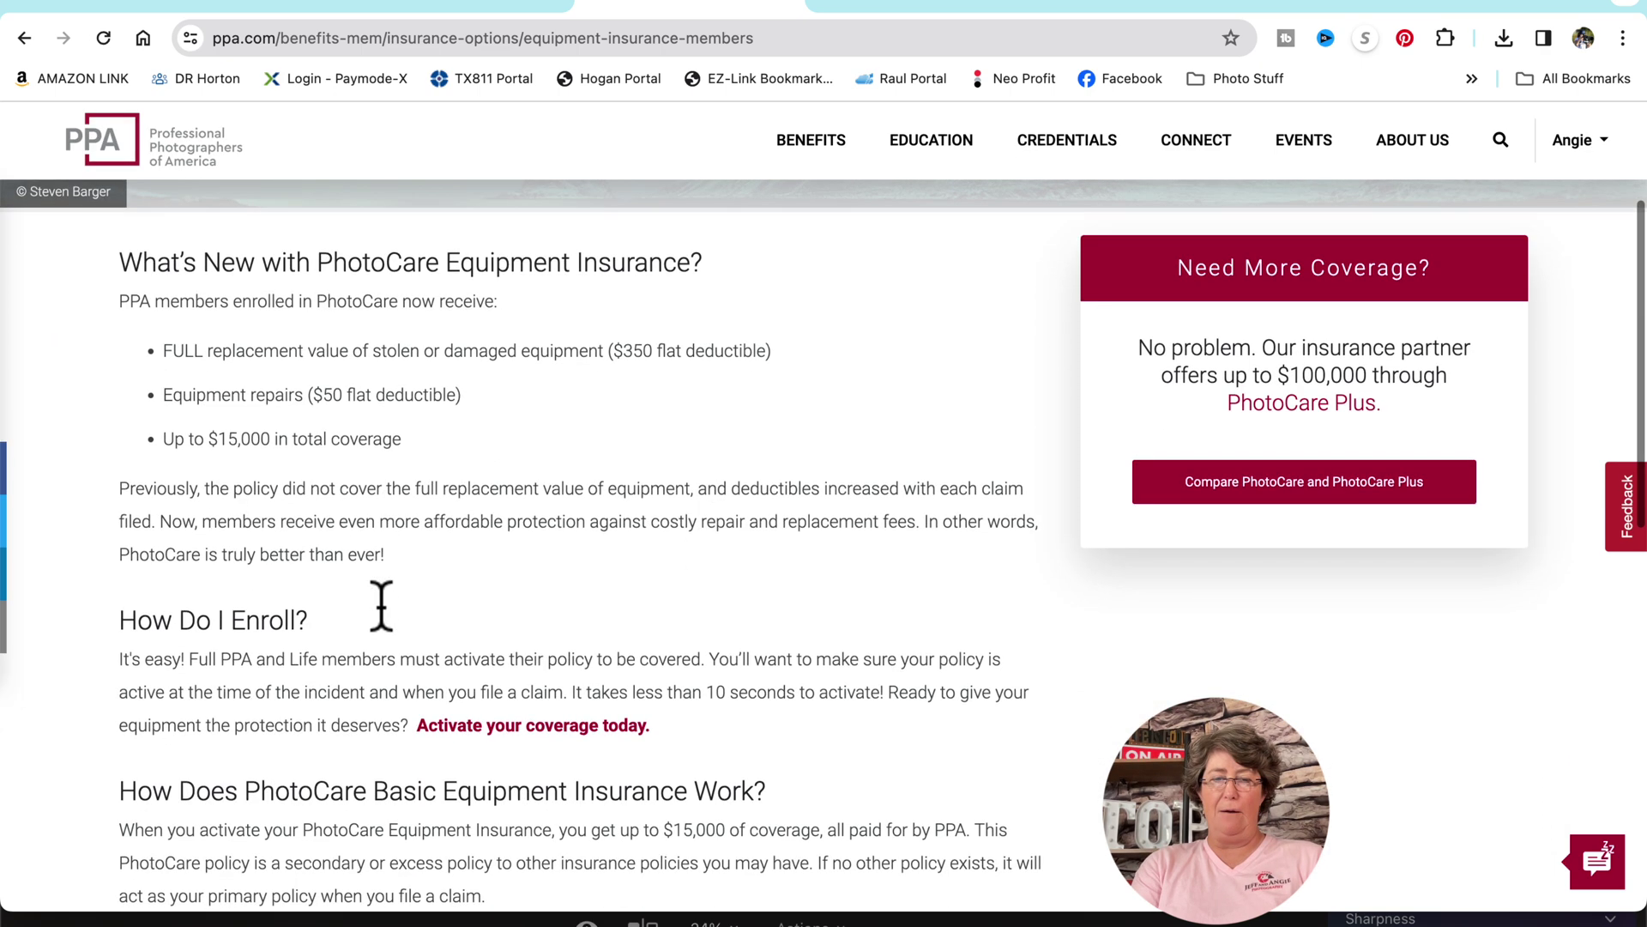
scroll(381, 605, up, 3)
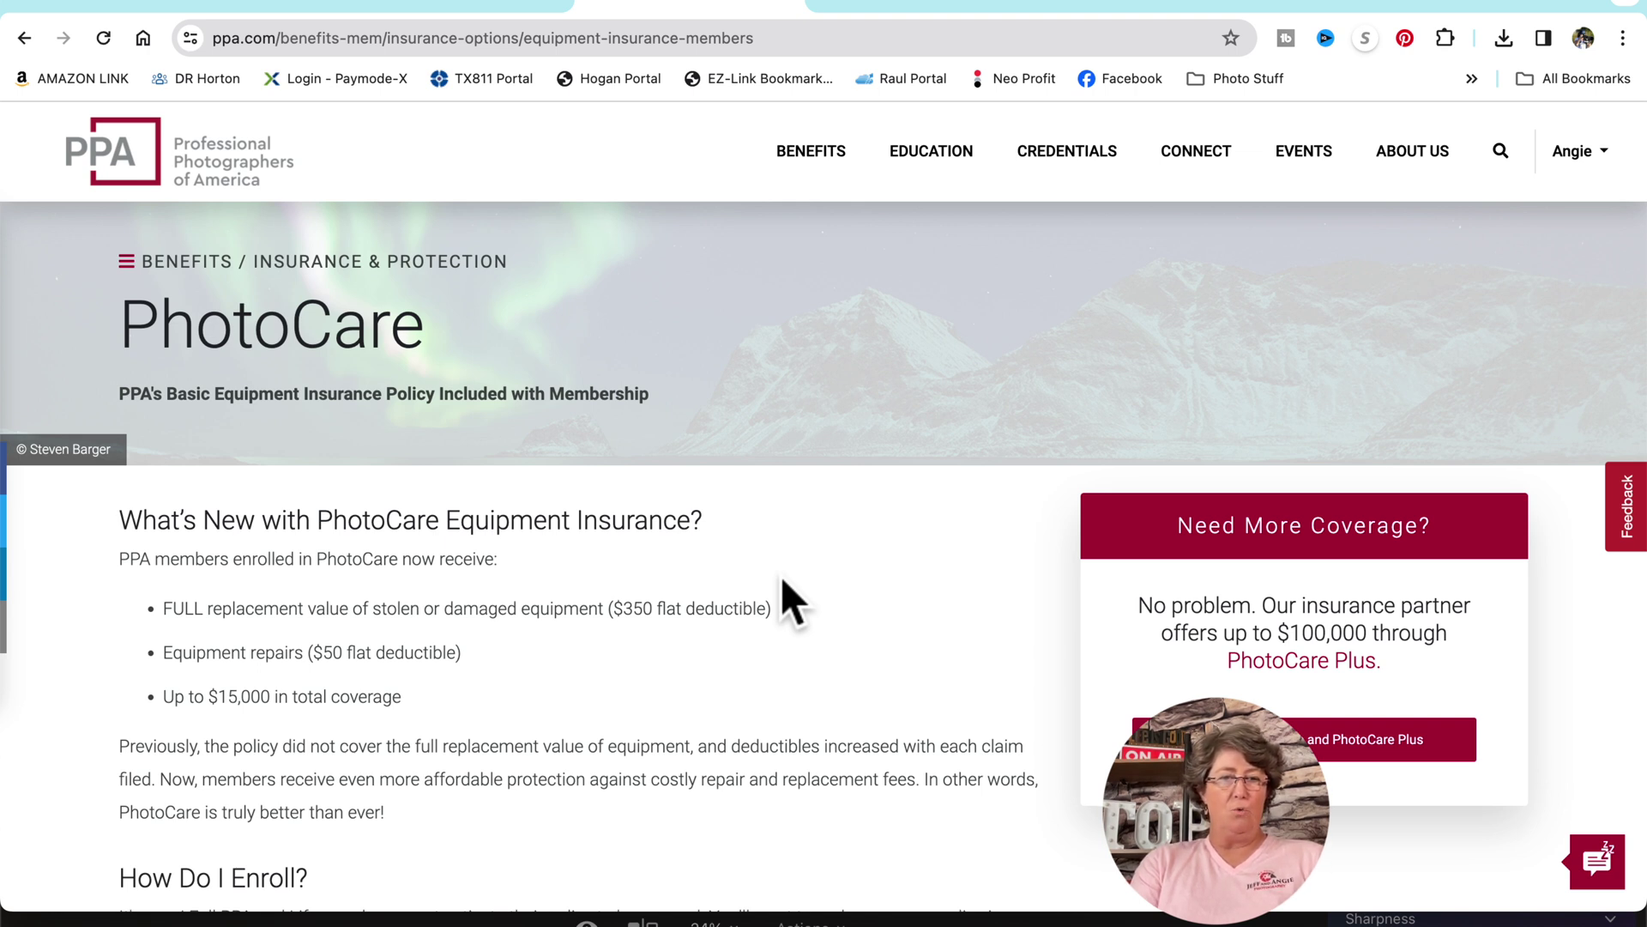
scroll(781, 574, down, 1)
scroll(781, 575, up, 1)
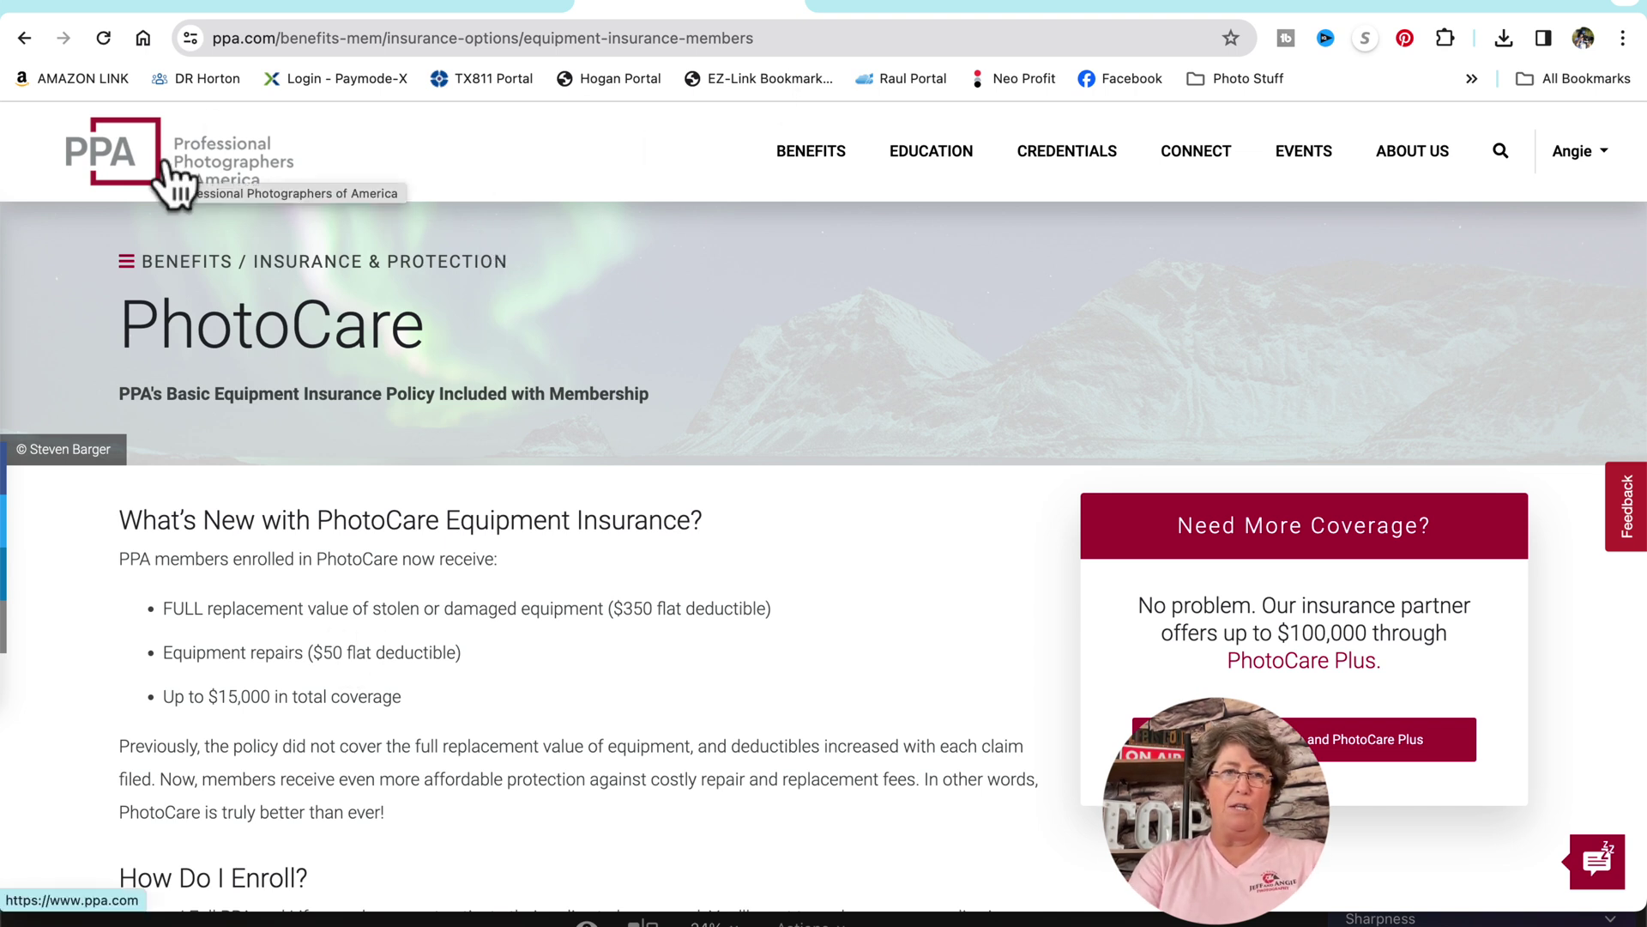
Show the photography website's Merchandise shop and browse its book, image critique and workshop listings.
click(496, 3)
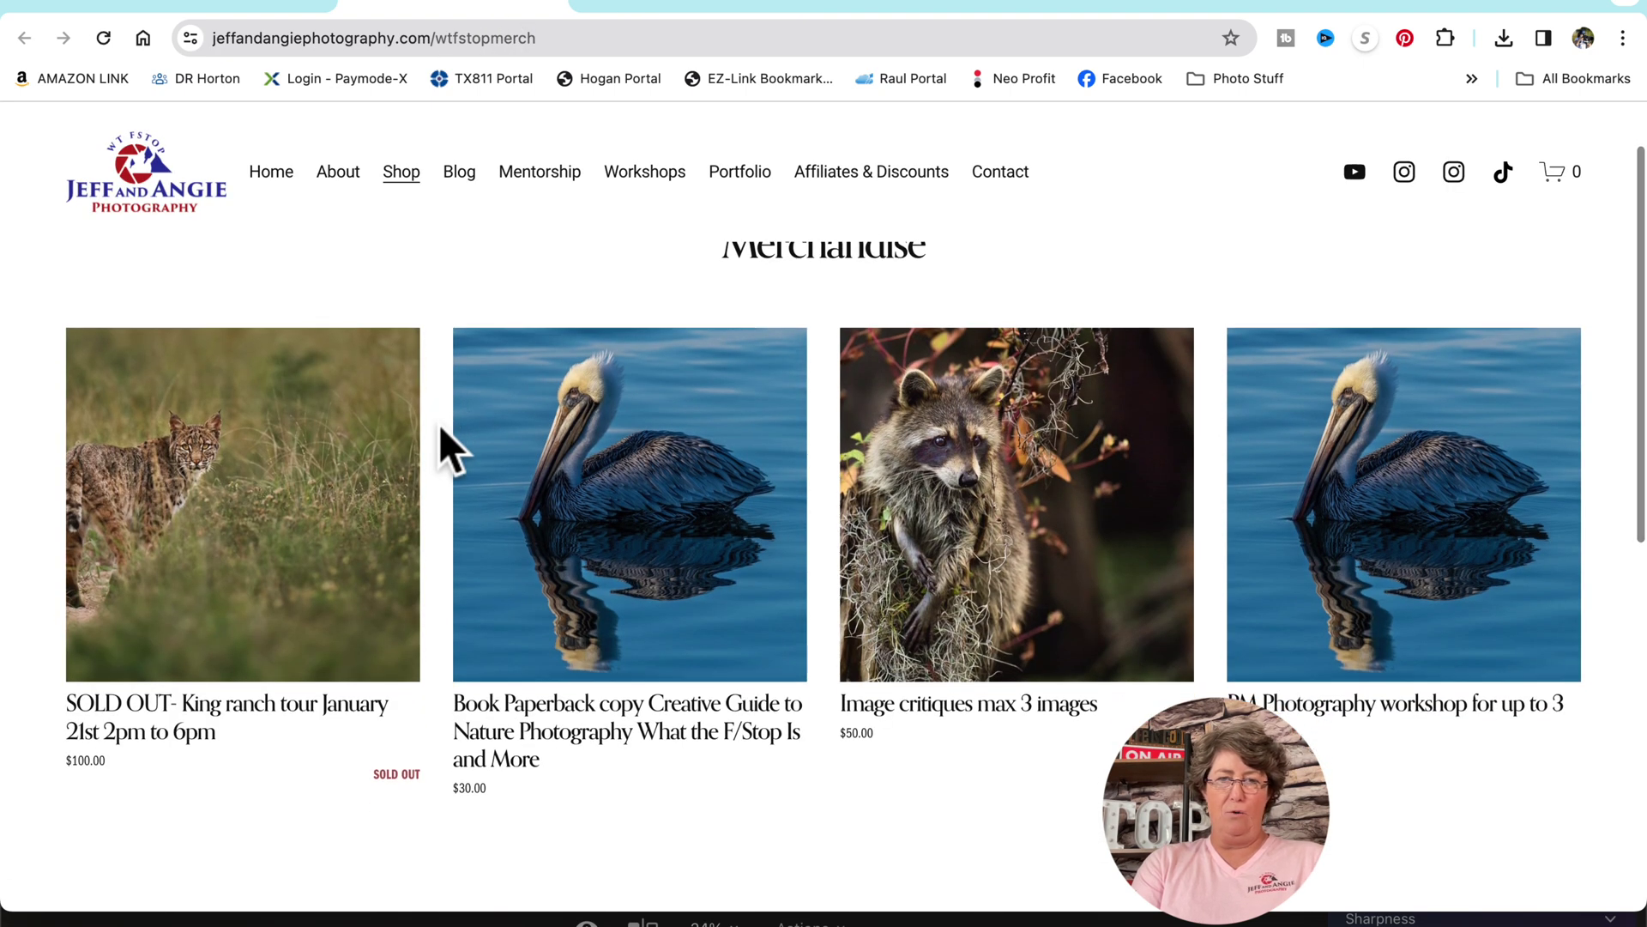
scroll(440, 427, down, 1)
scroll(440, 427, down, 2)
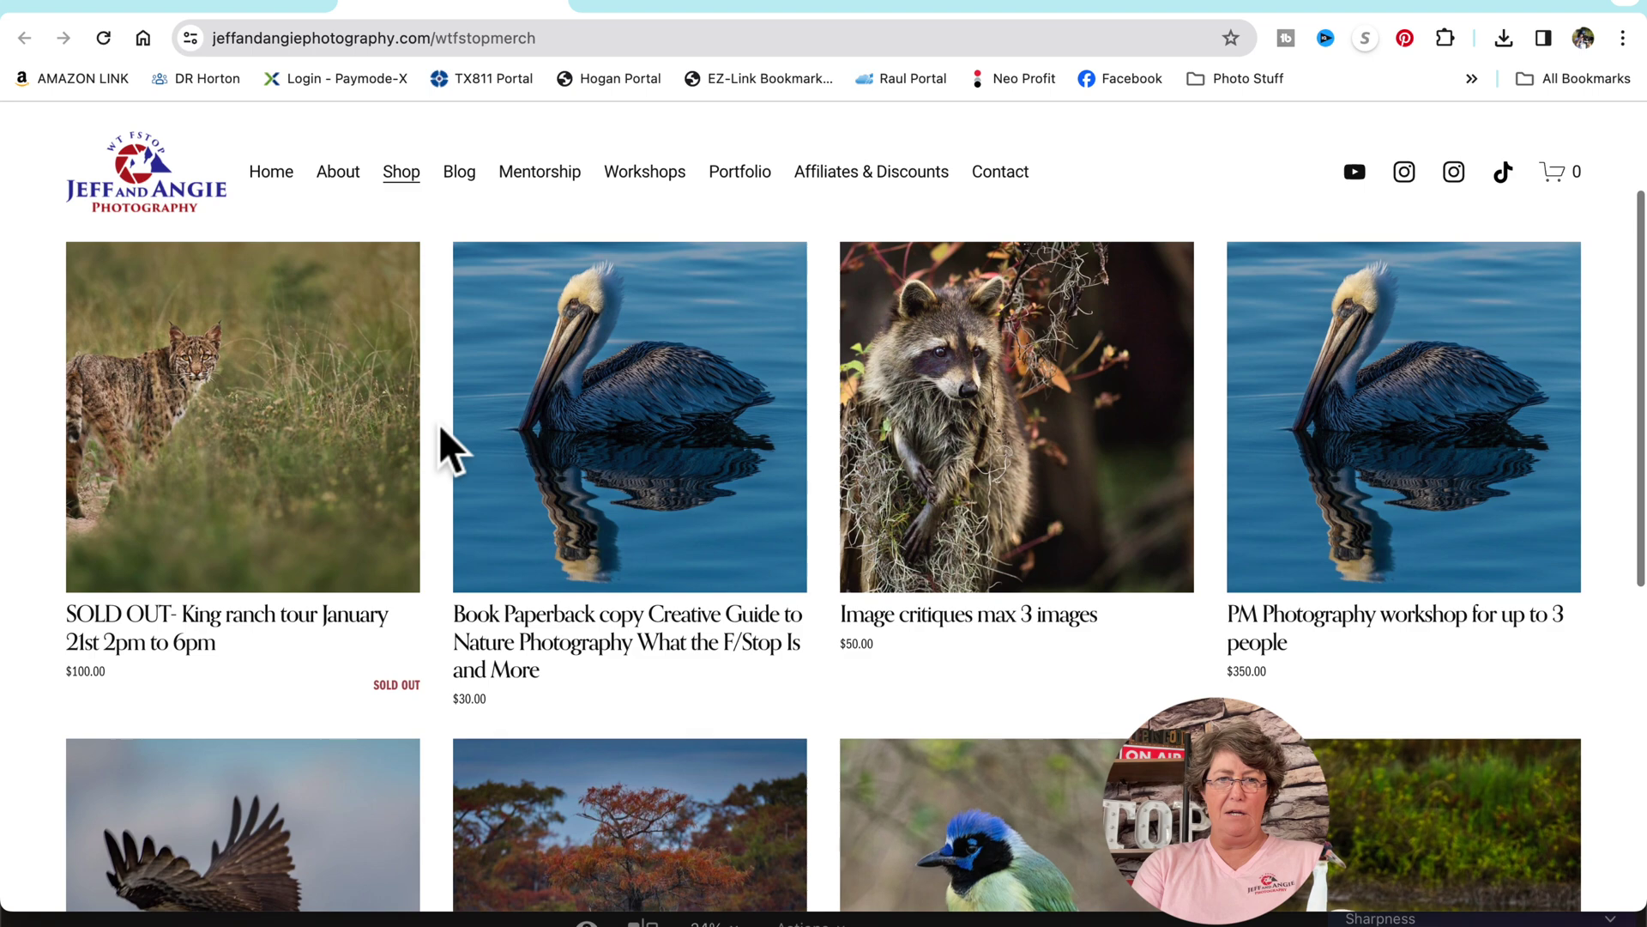
scroll(805, 577, down, 3)
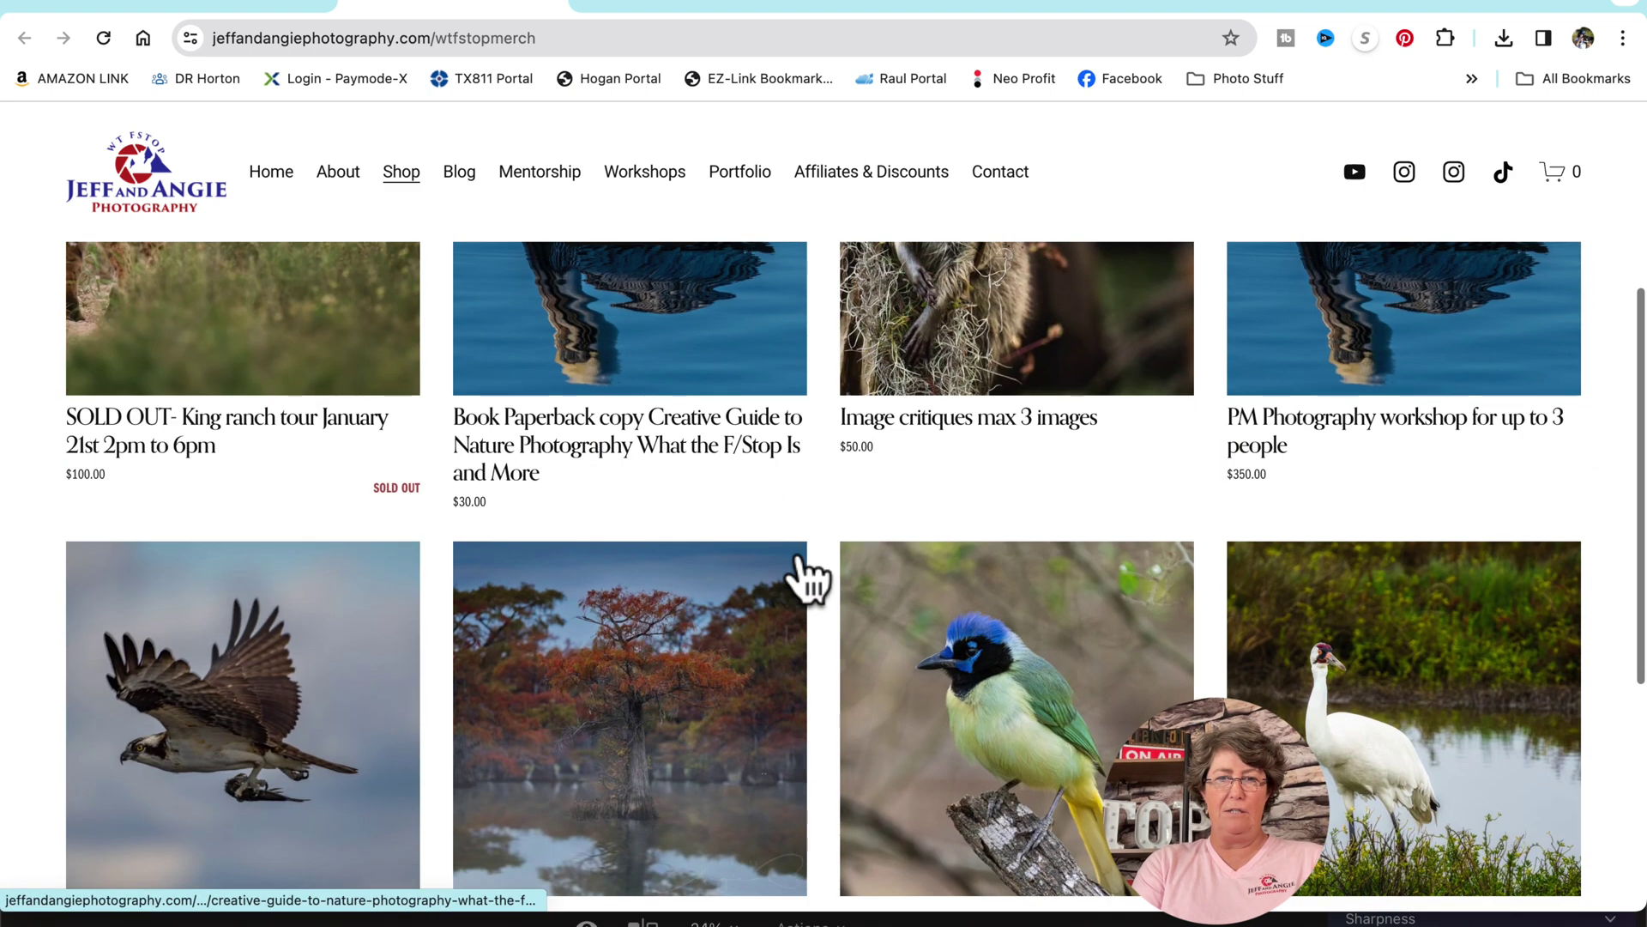
scroll(804, 576, down, 1)
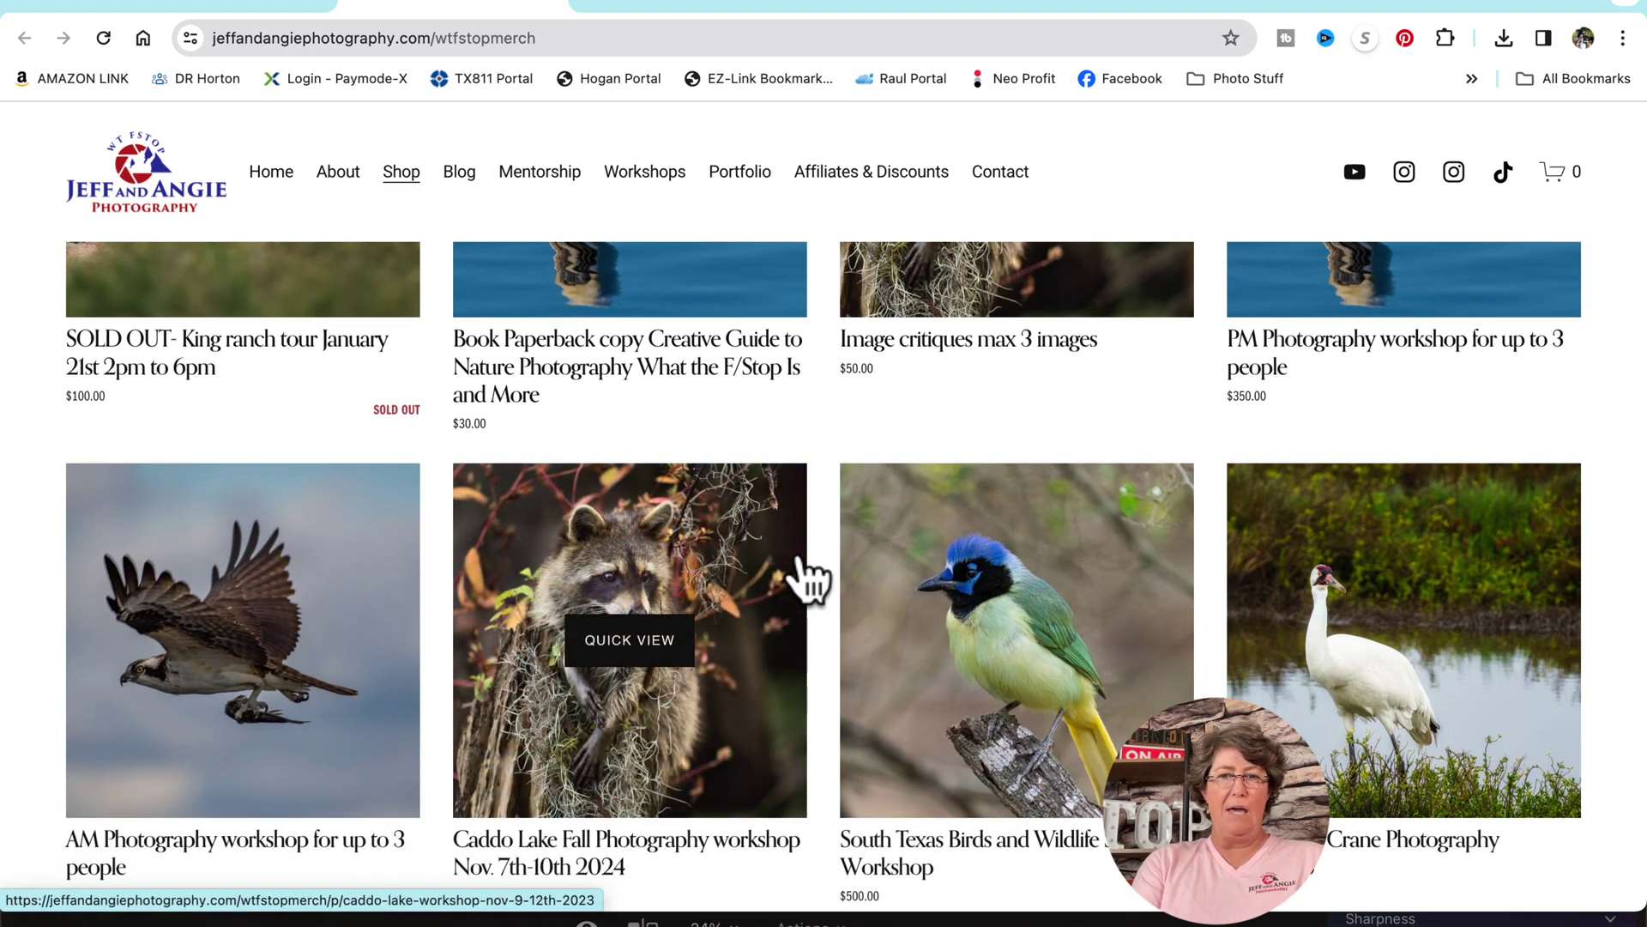
scroll(805, 581, down, 2)
scroll(805, 579, down, 1)
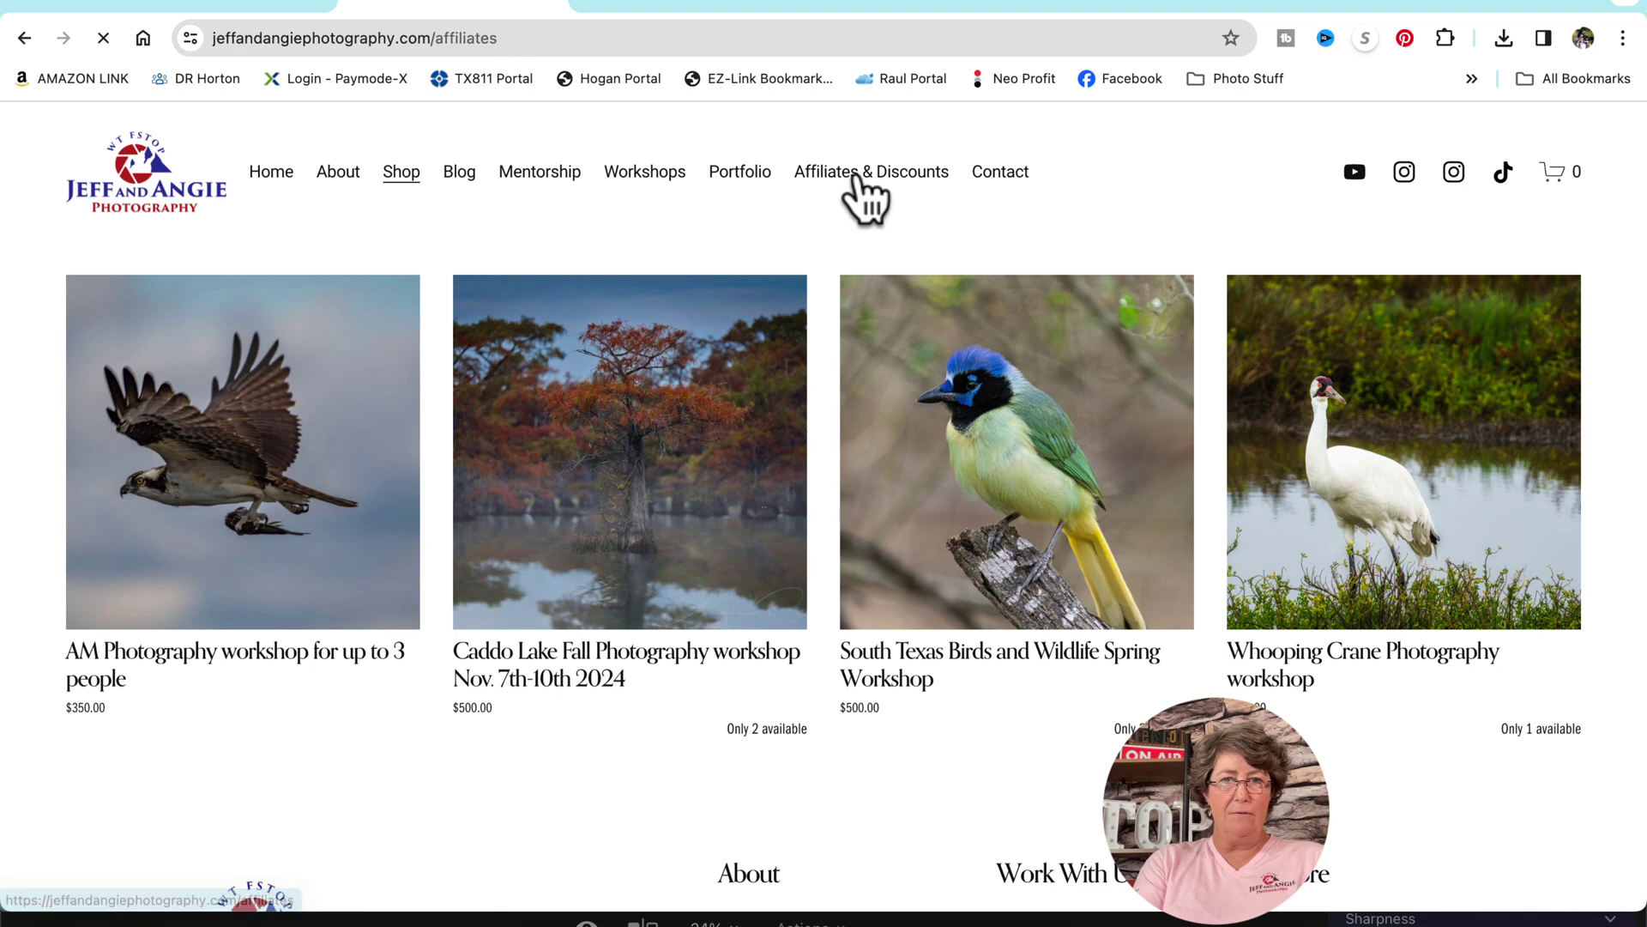
Open the Affiliates & Discounts page and review the Luminar Neo code AB15, B&H deals and ProPrints offers.
scroll(425, 408, down, 1)
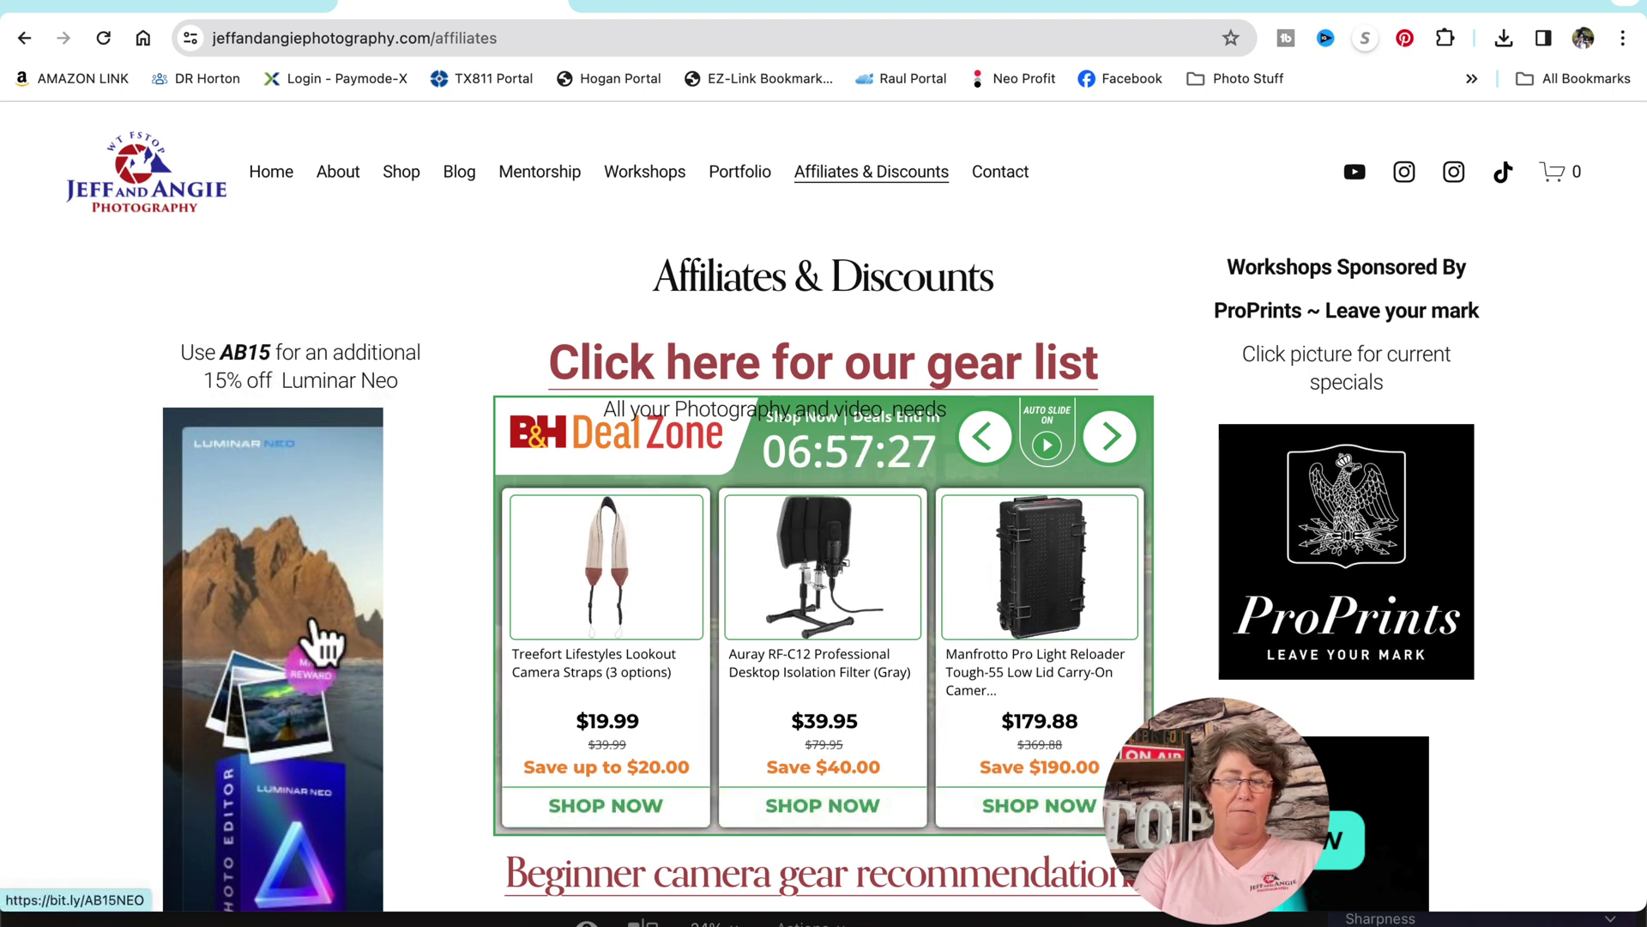
scroll(325, 642, down, 5)
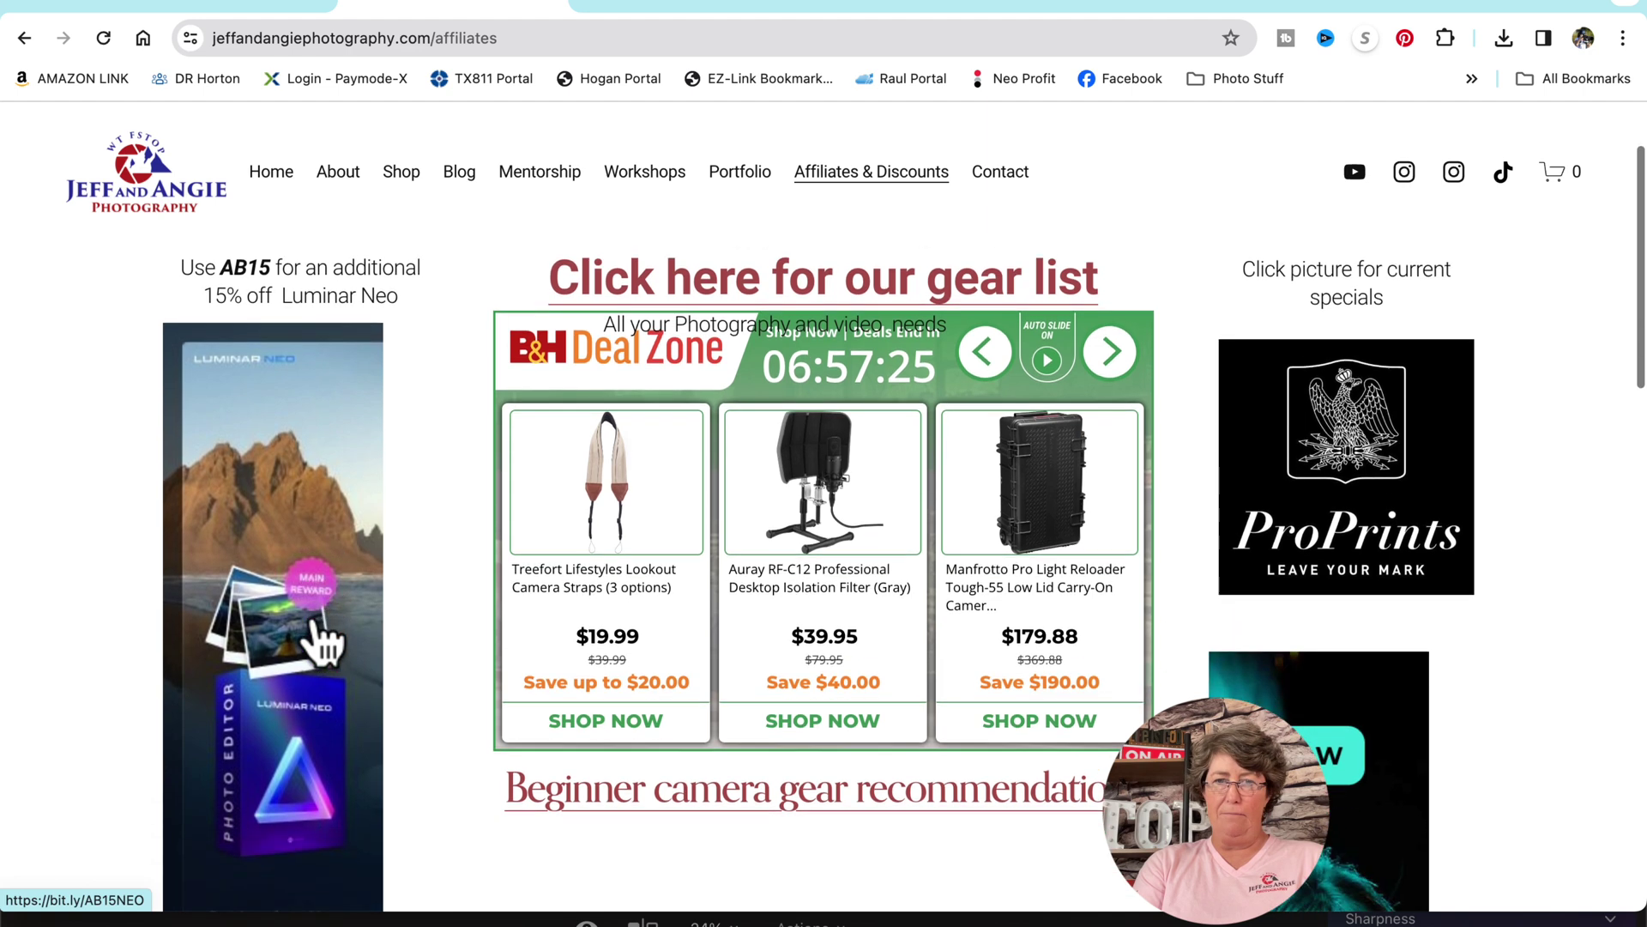
scroll(341, 646, up, 3)
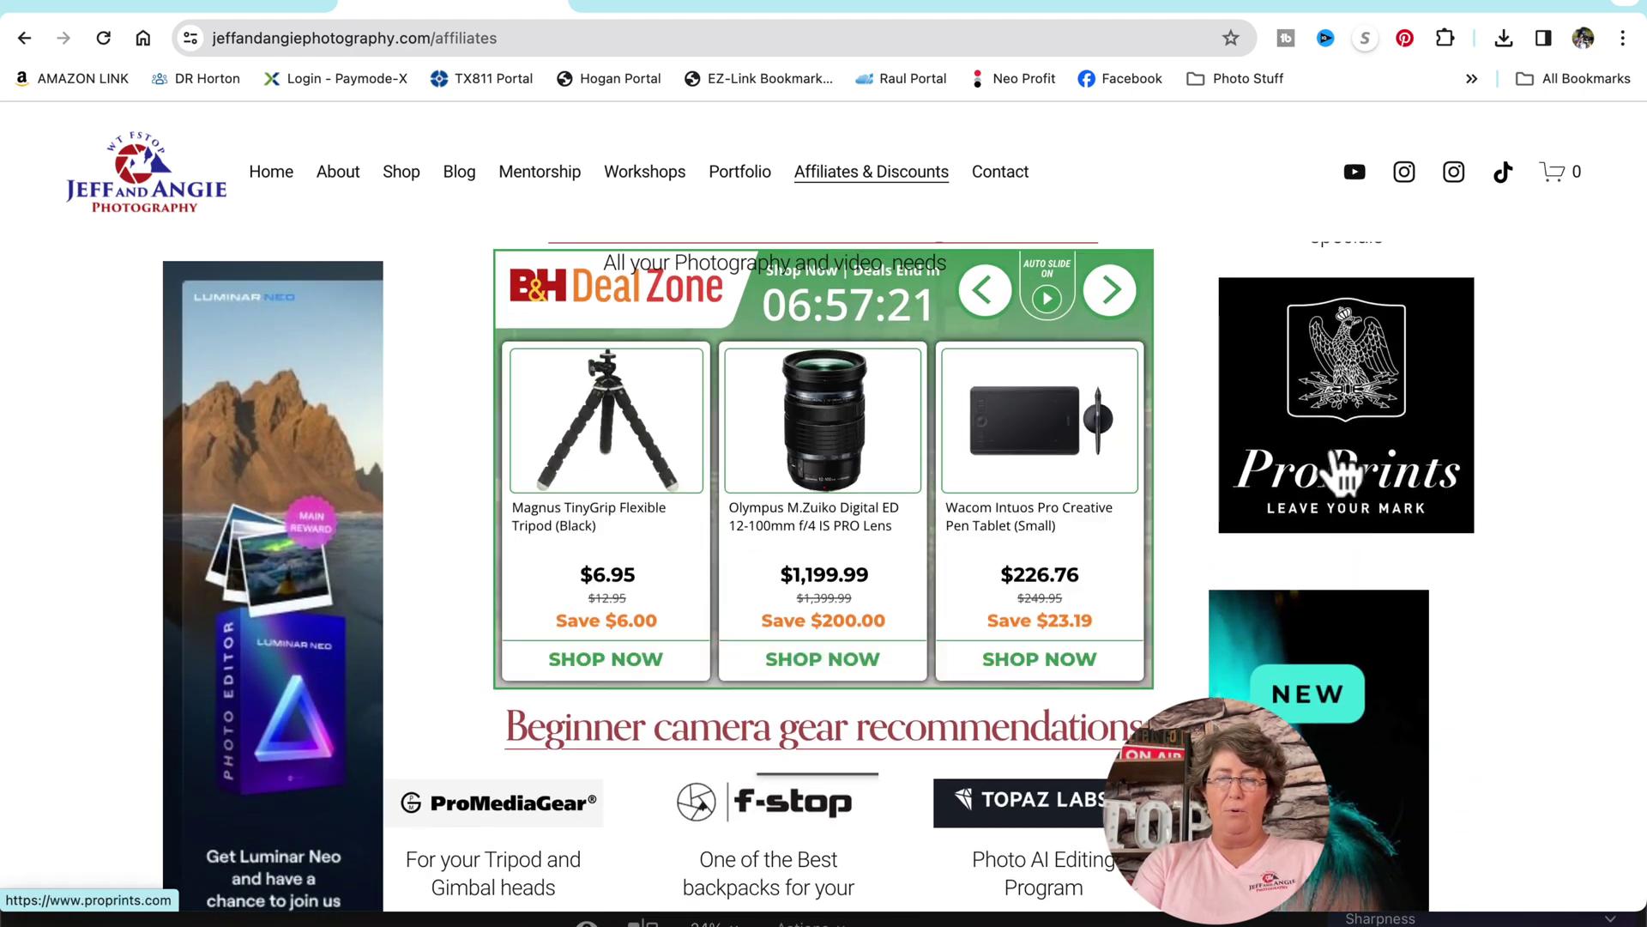
Switch back to Luminar Neo and mask a new Develop edit with a linear gradient from the photo's upper-right corner toward the lion.
click(768, 228)
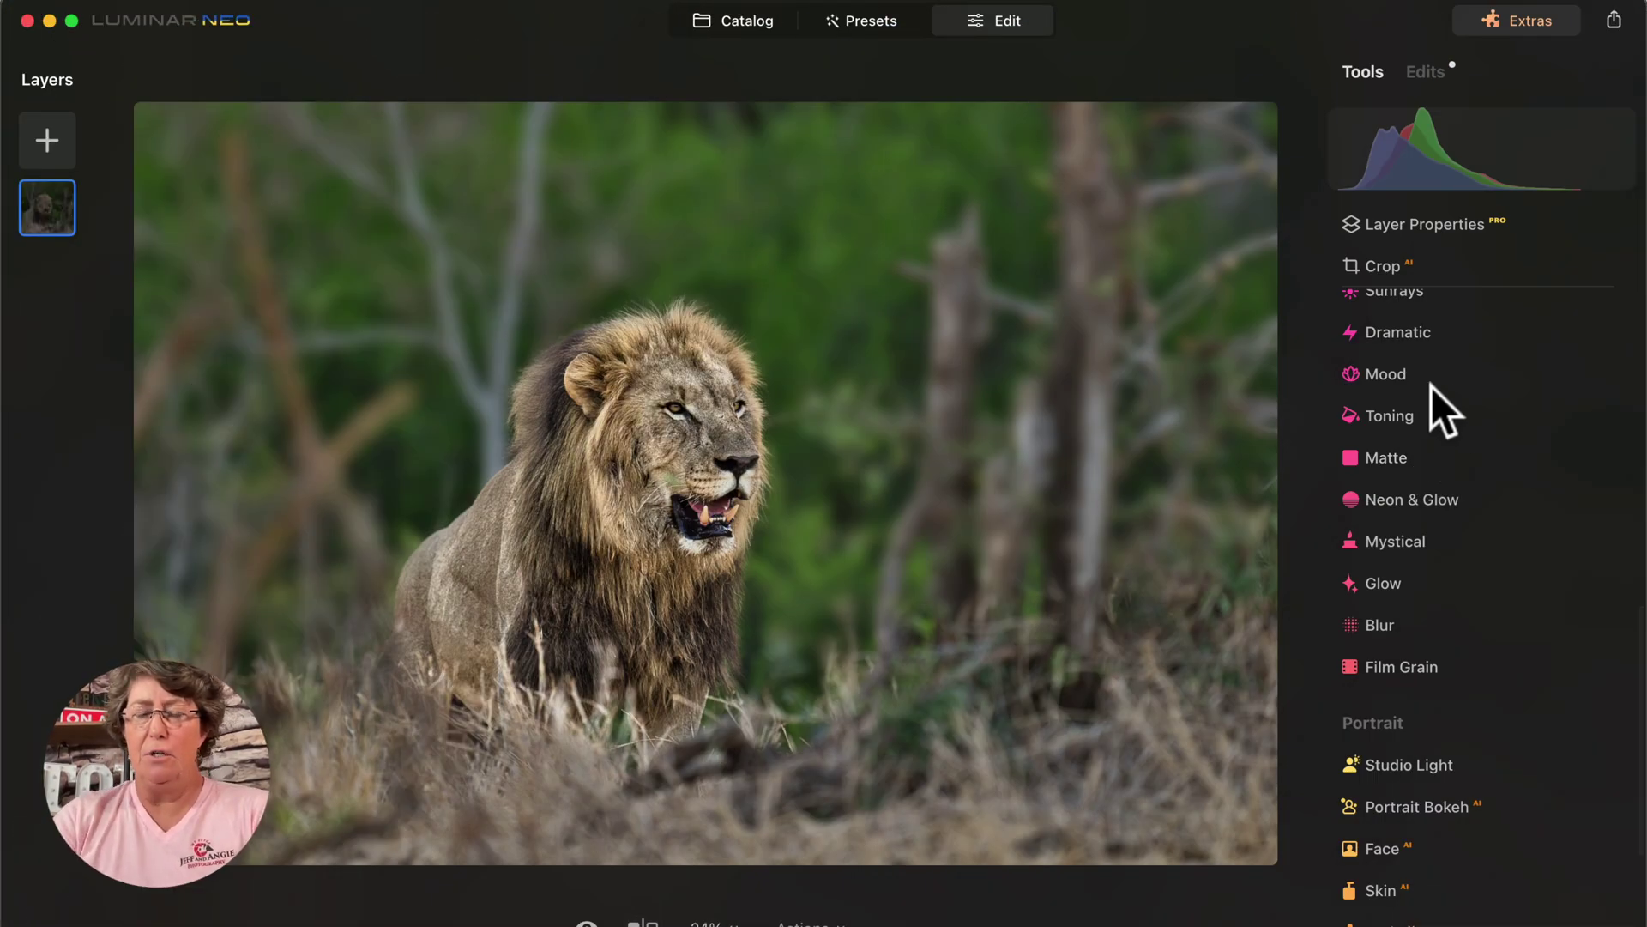
scroll(1431, 386, up, 10)
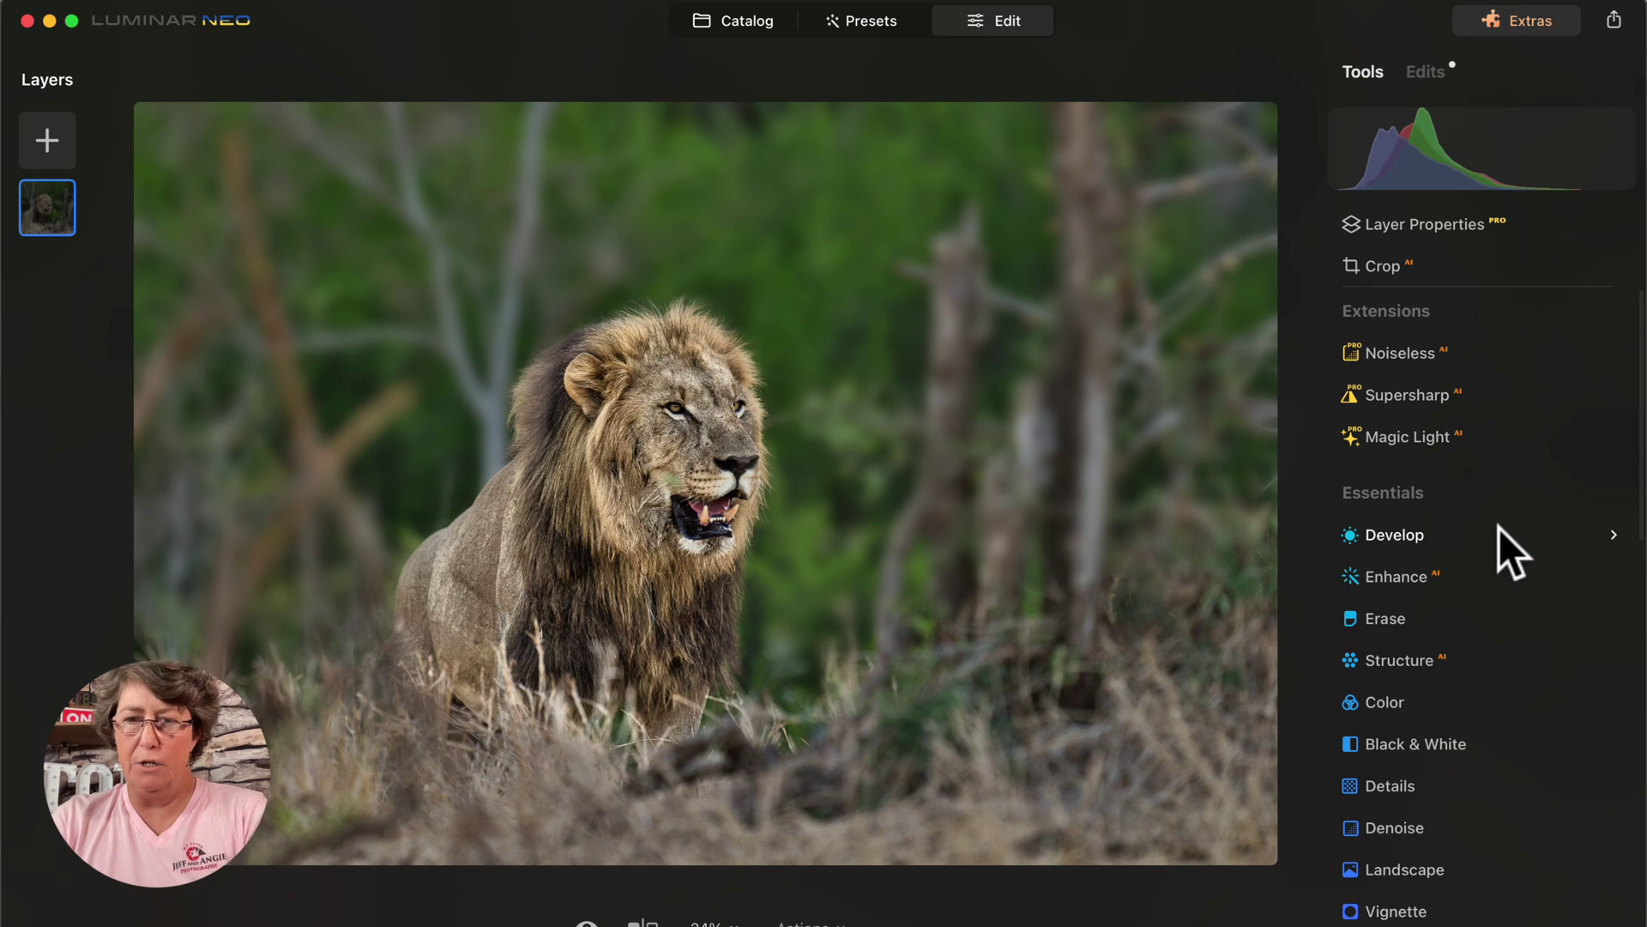
click(1390, 537)
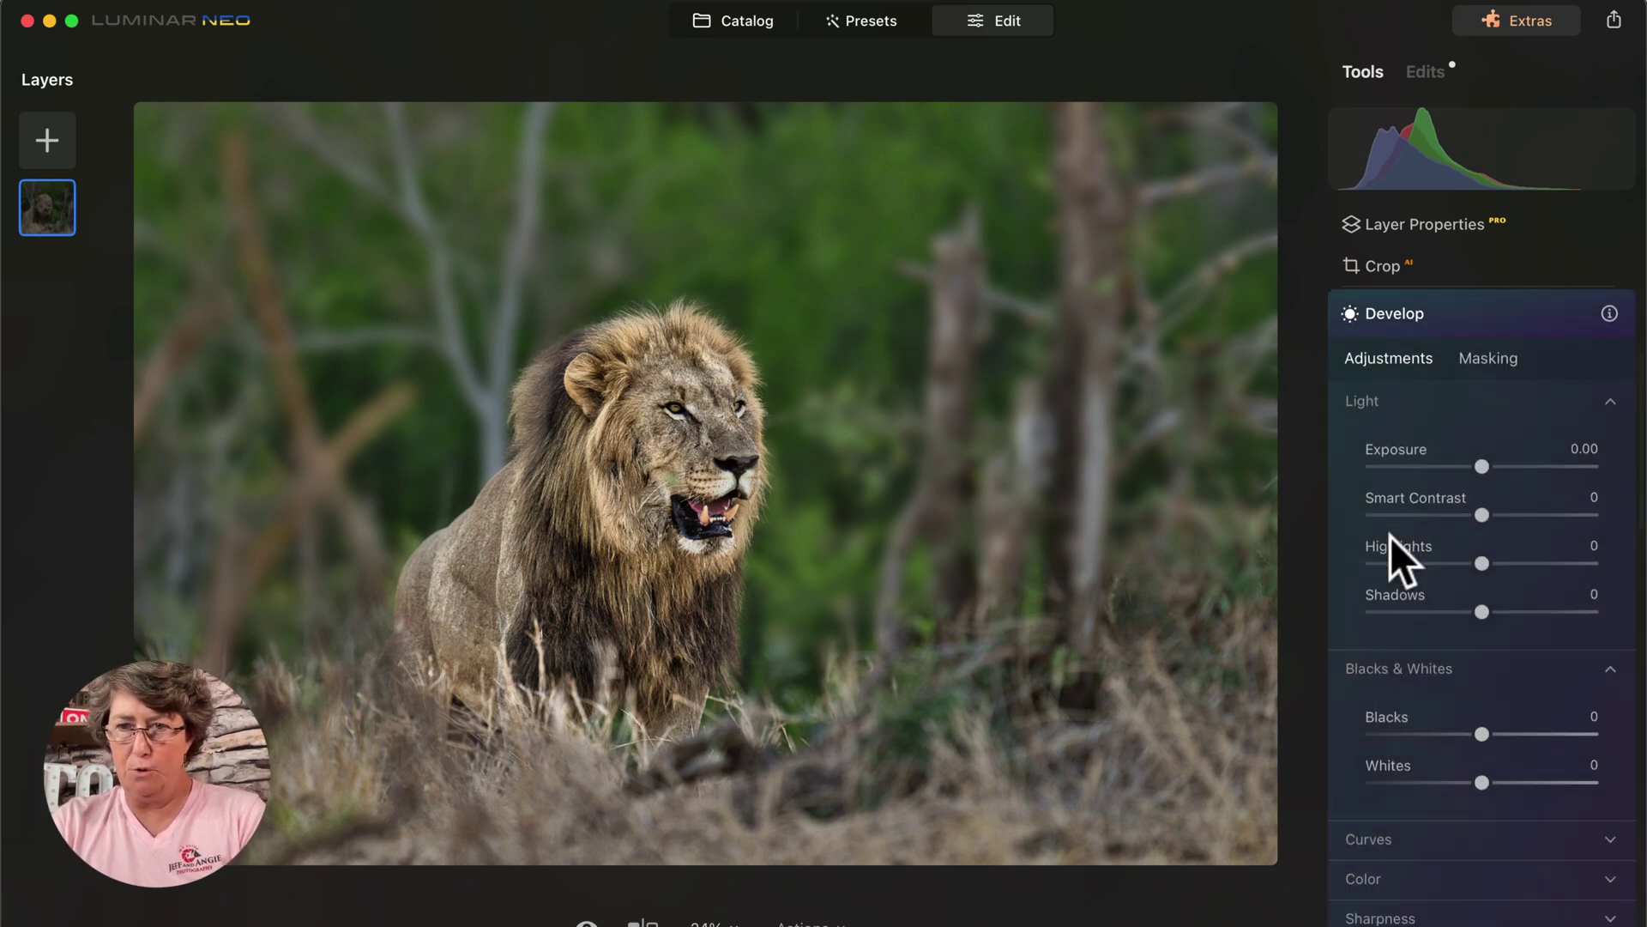
click(1480, 358)
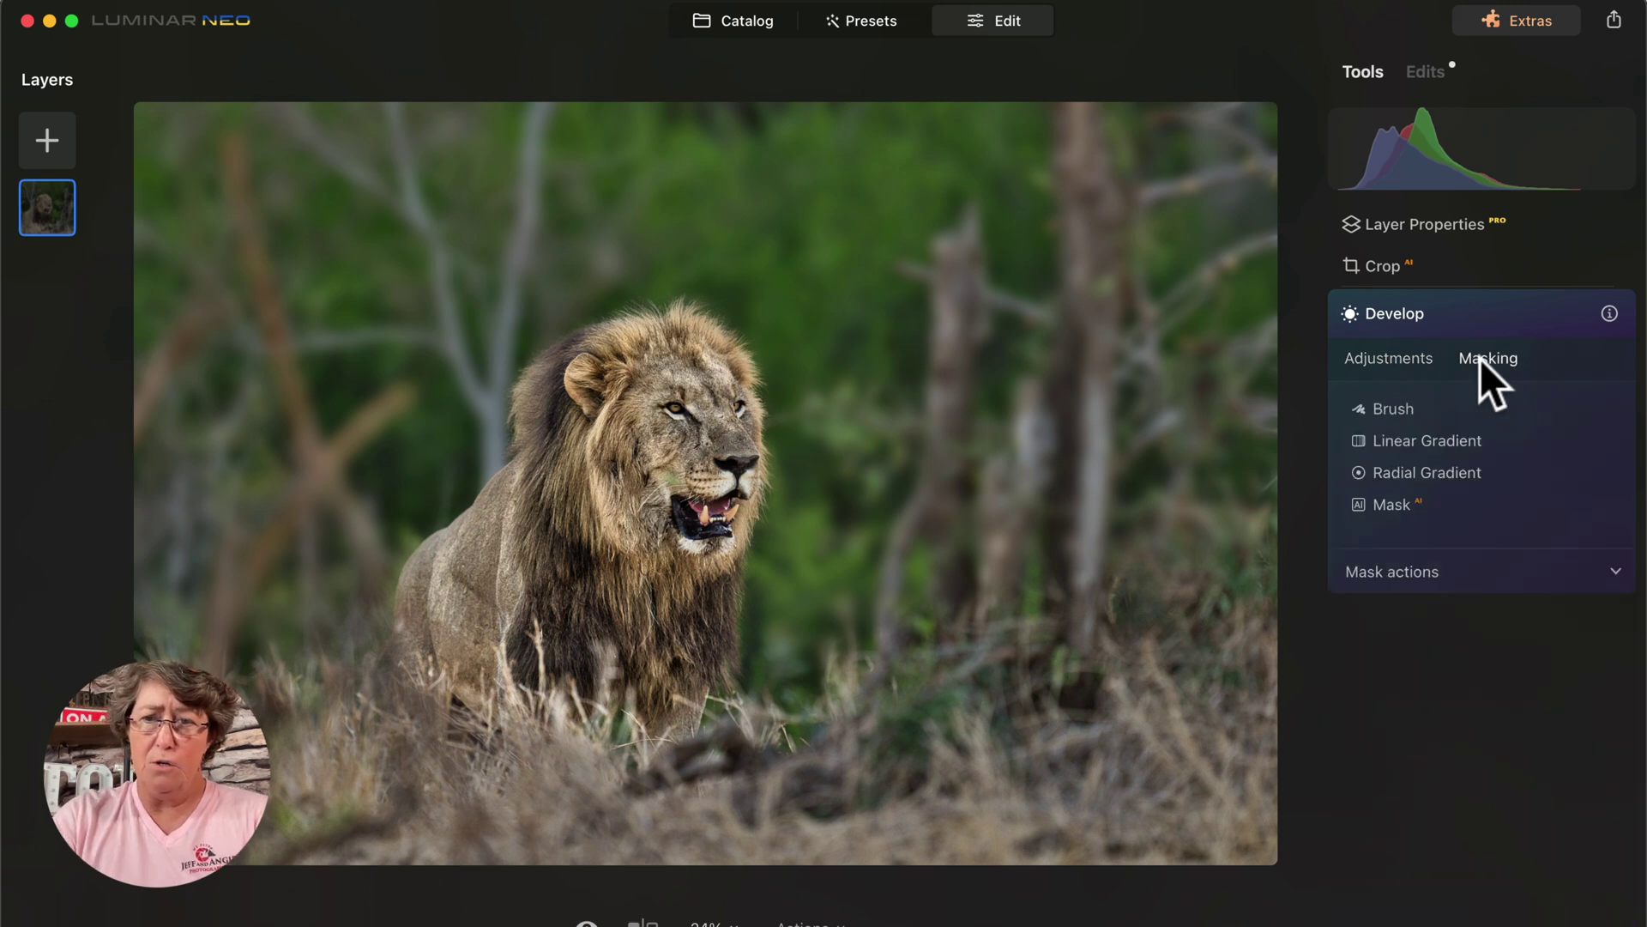
click(1394, 441)
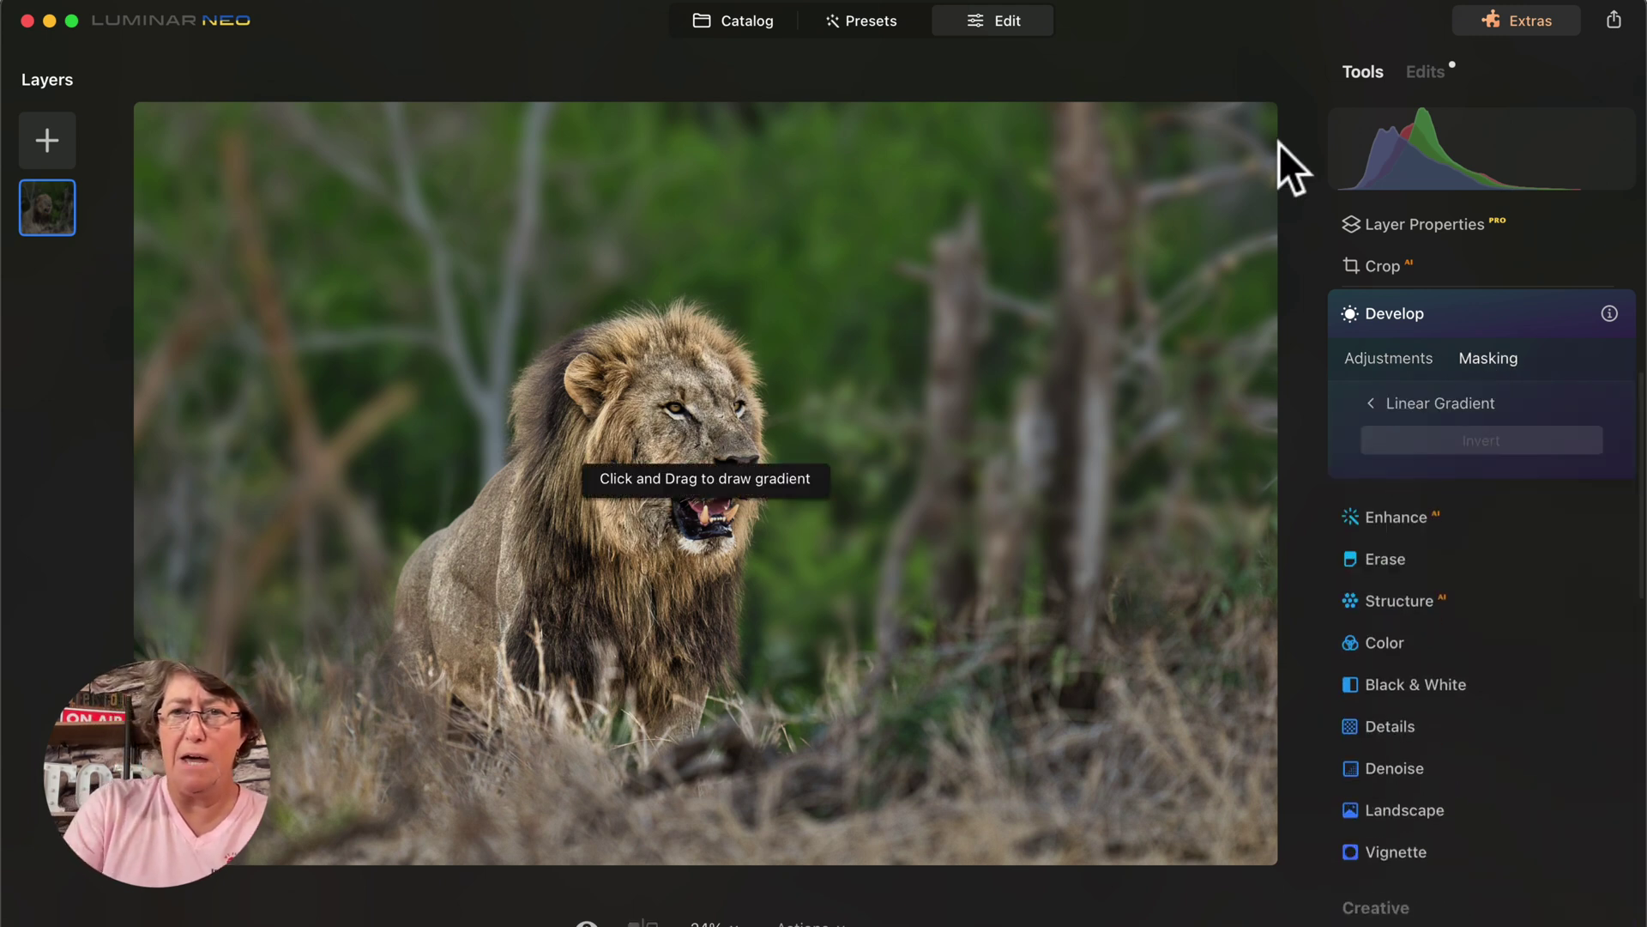
drag(1272, 107, 544, 443)
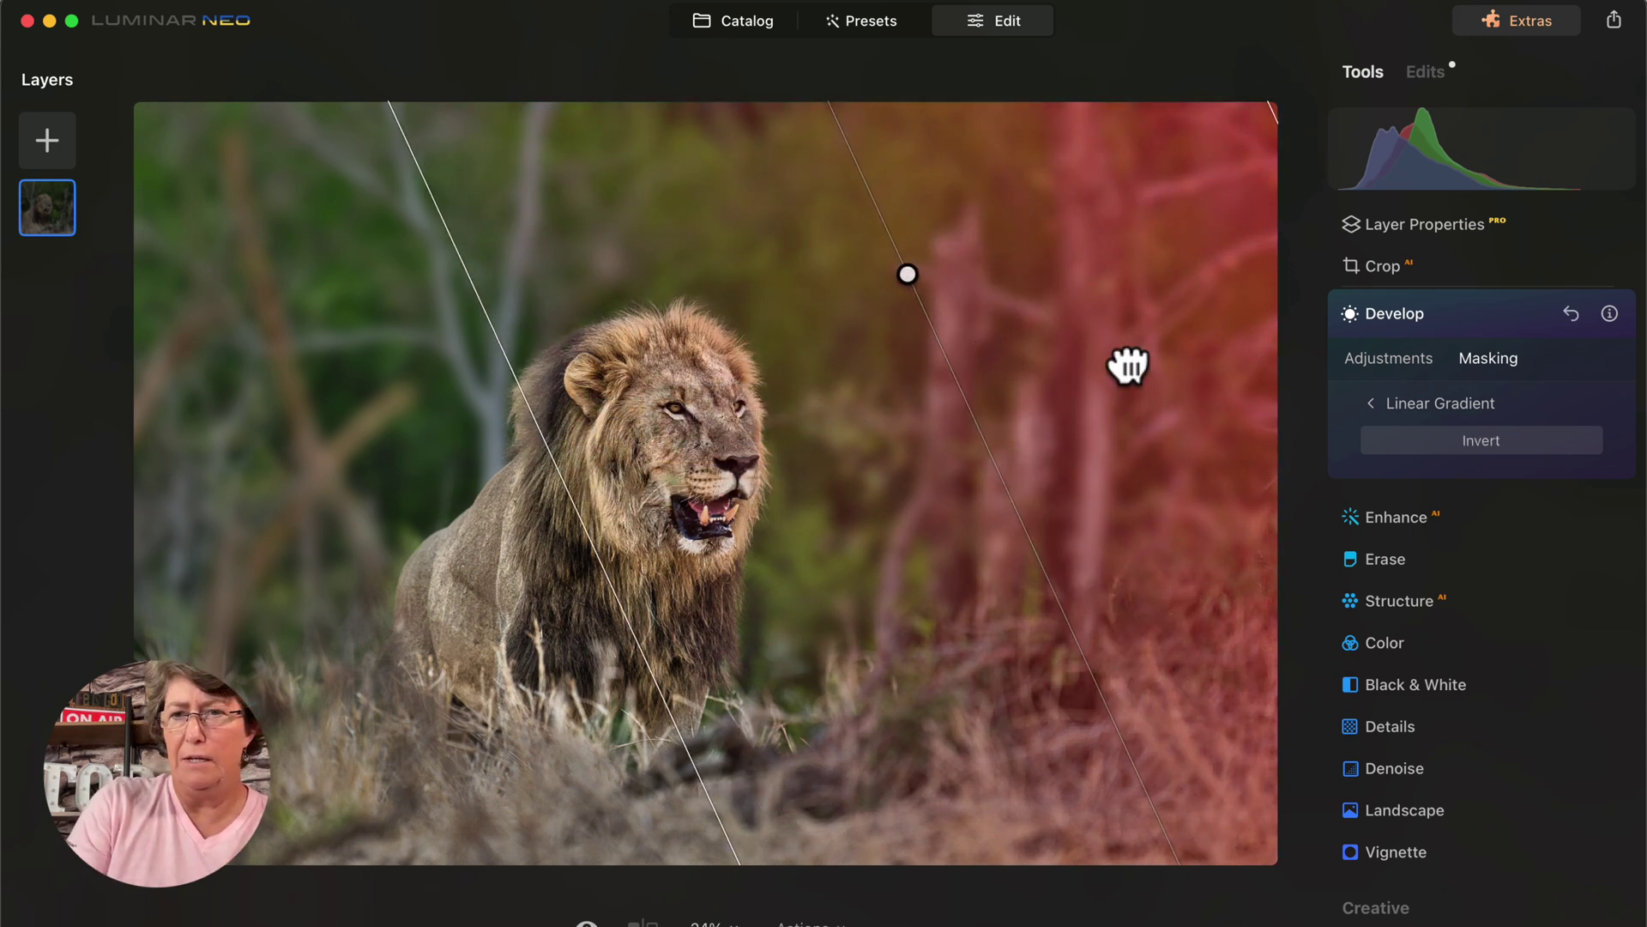
Add linear gradients to the Develop mask from the photo's upper-left and lower-left corners toward the lion.
click(1373, 403)
click(1407, 440)
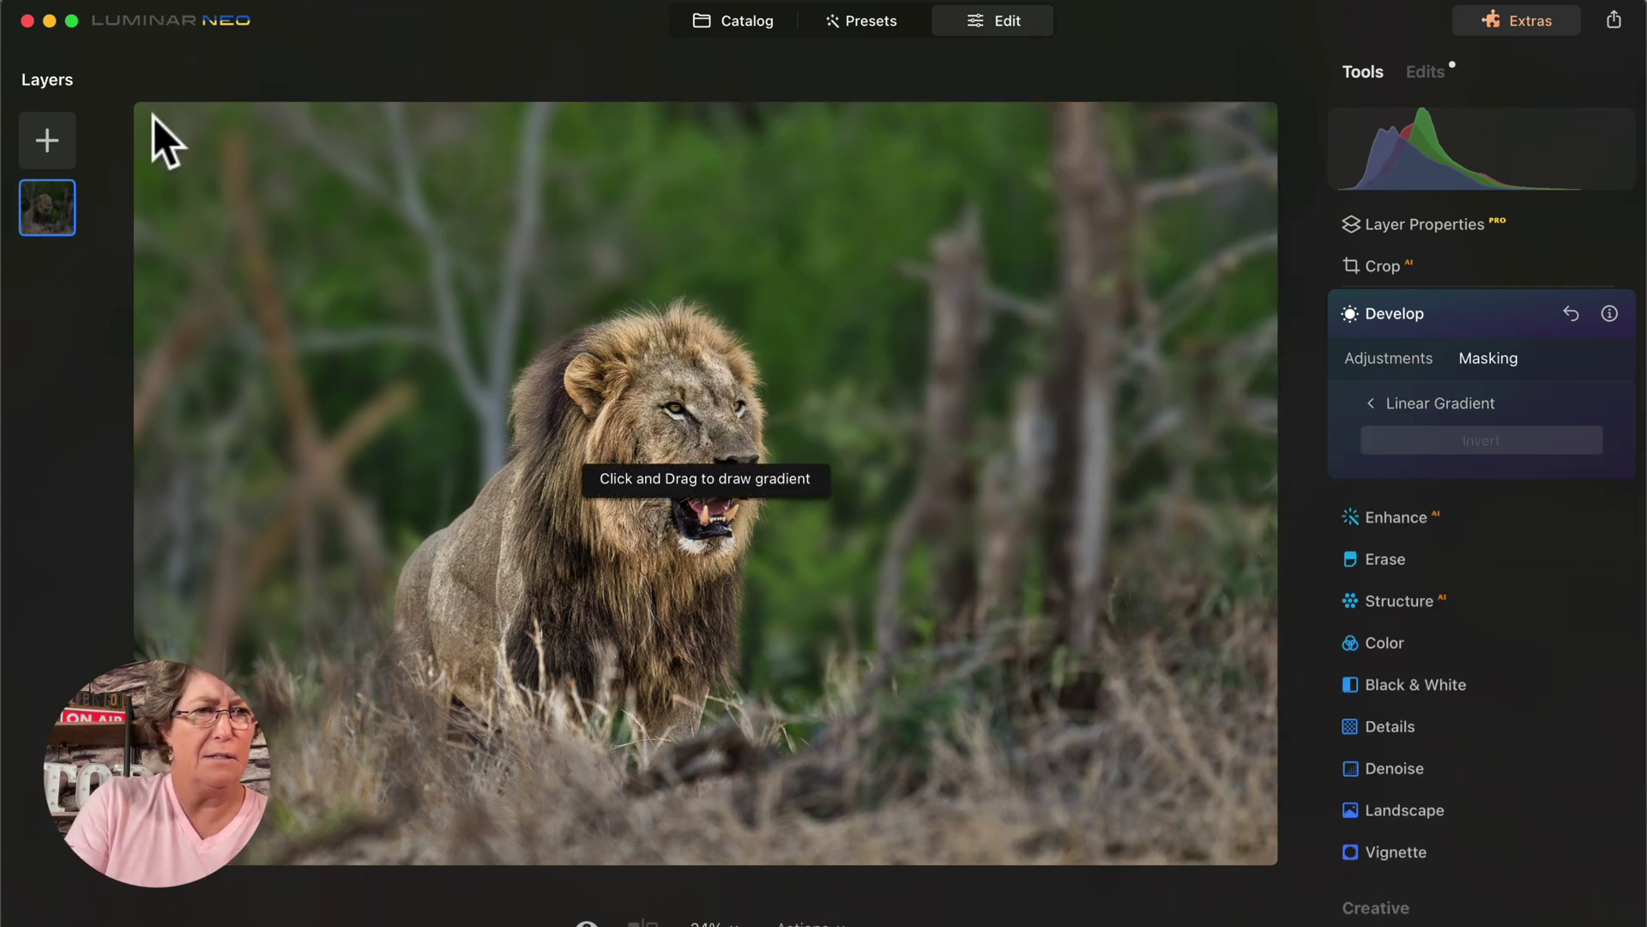
drag(140, 121, 569, 440)
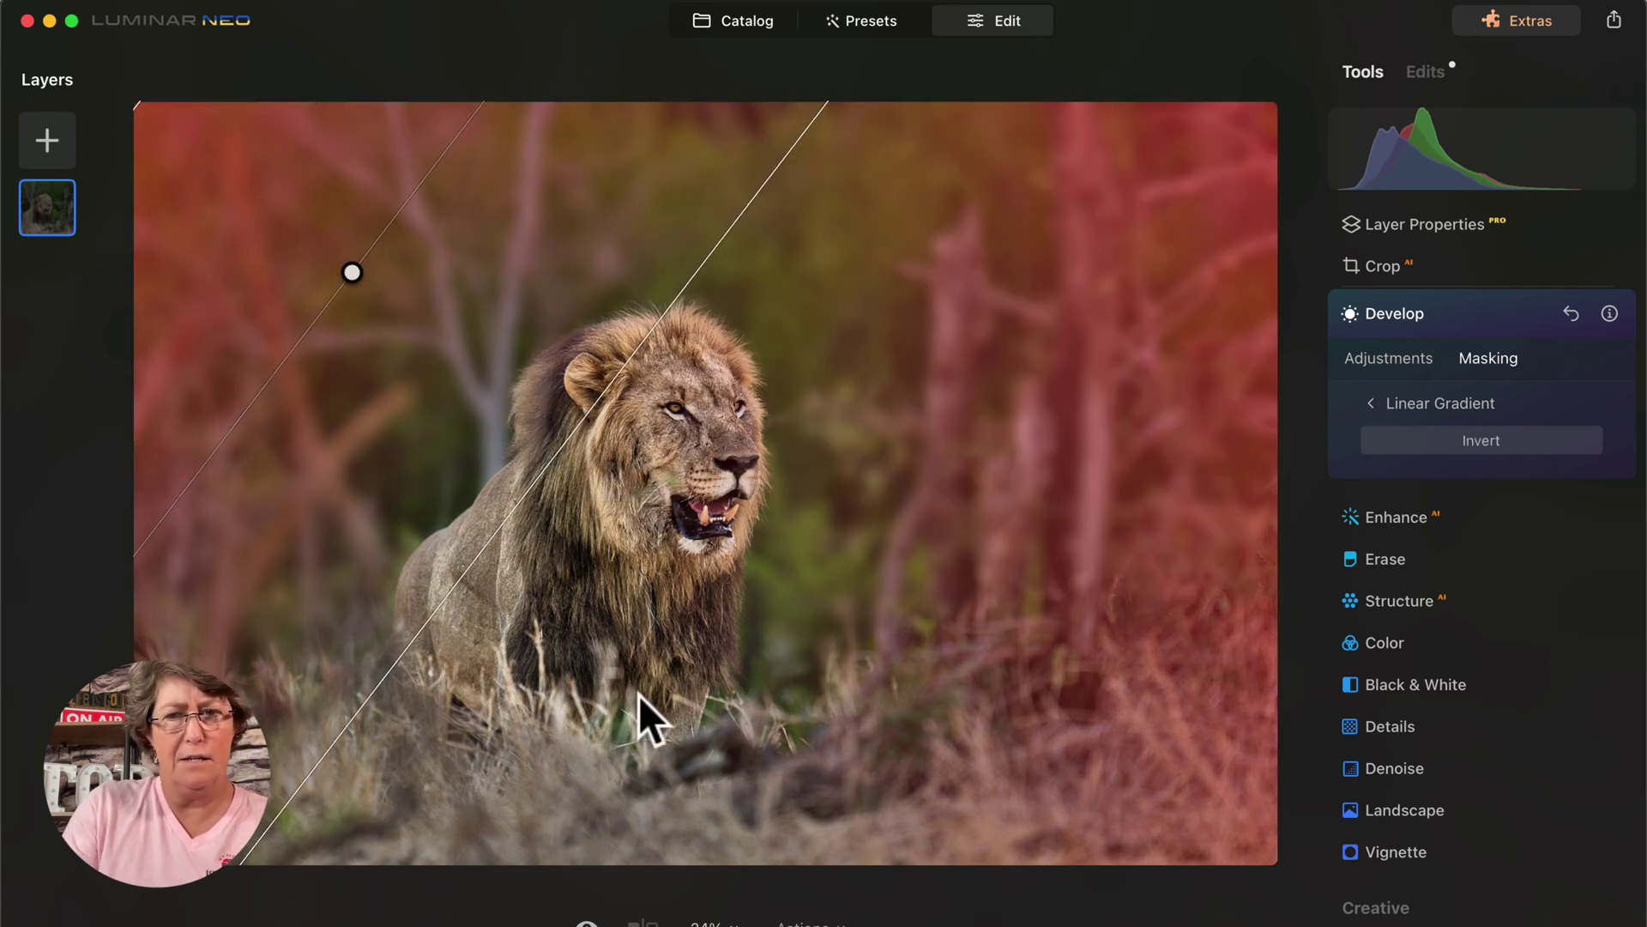
click(1382, 401)
click(1386, 440)
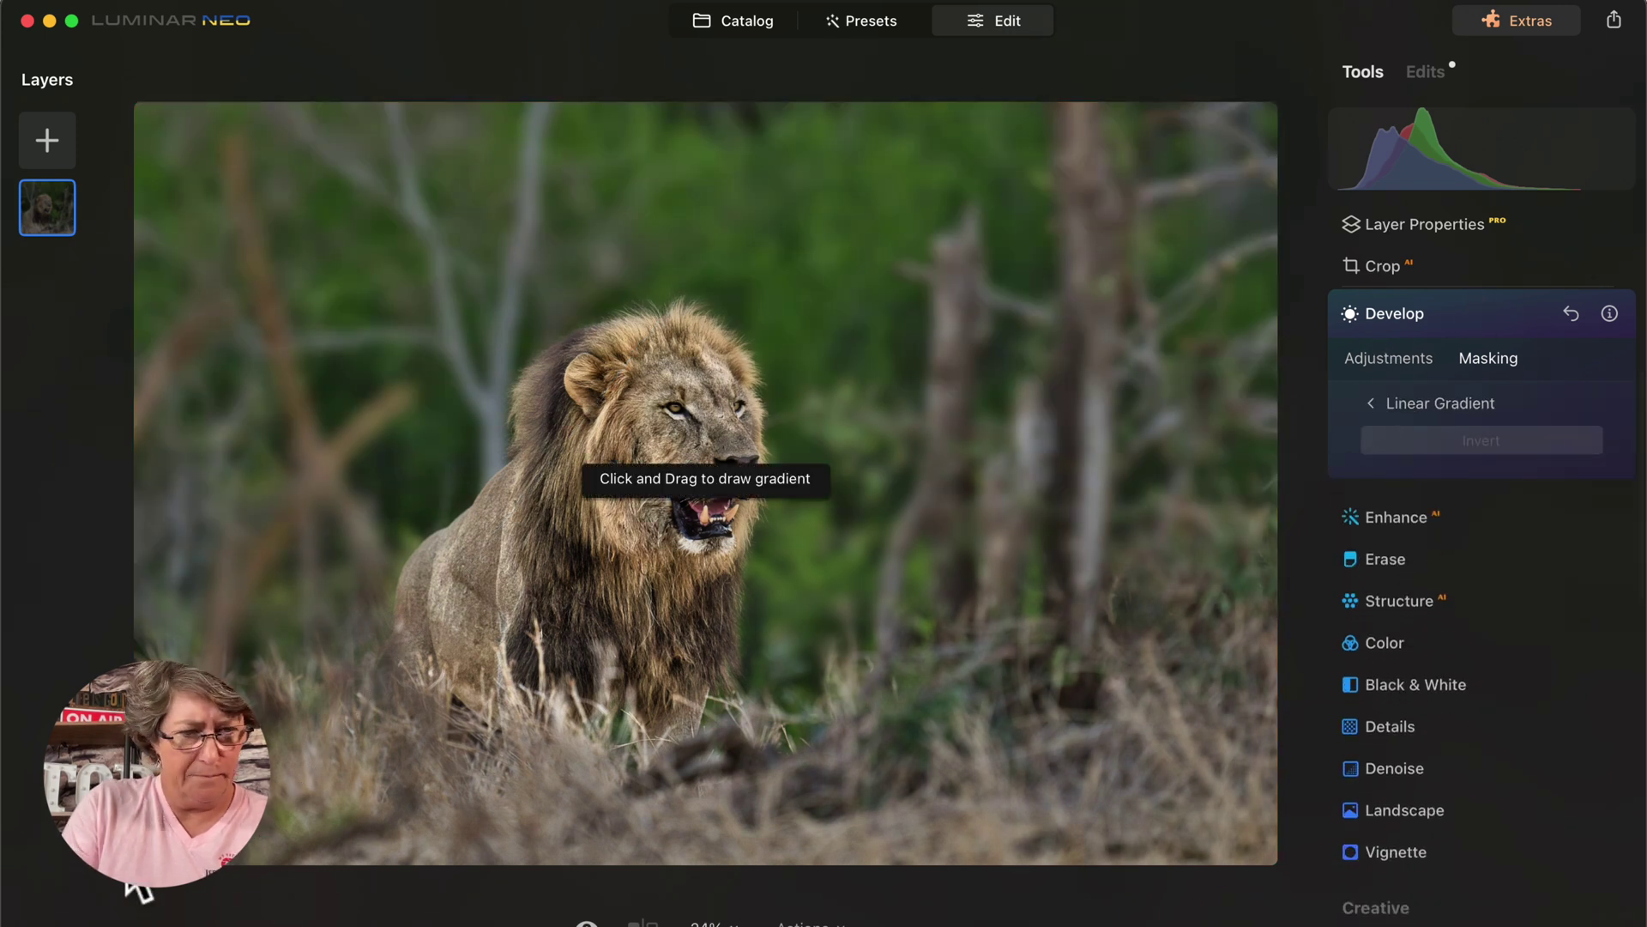
drag(306, 721, 409, 651)
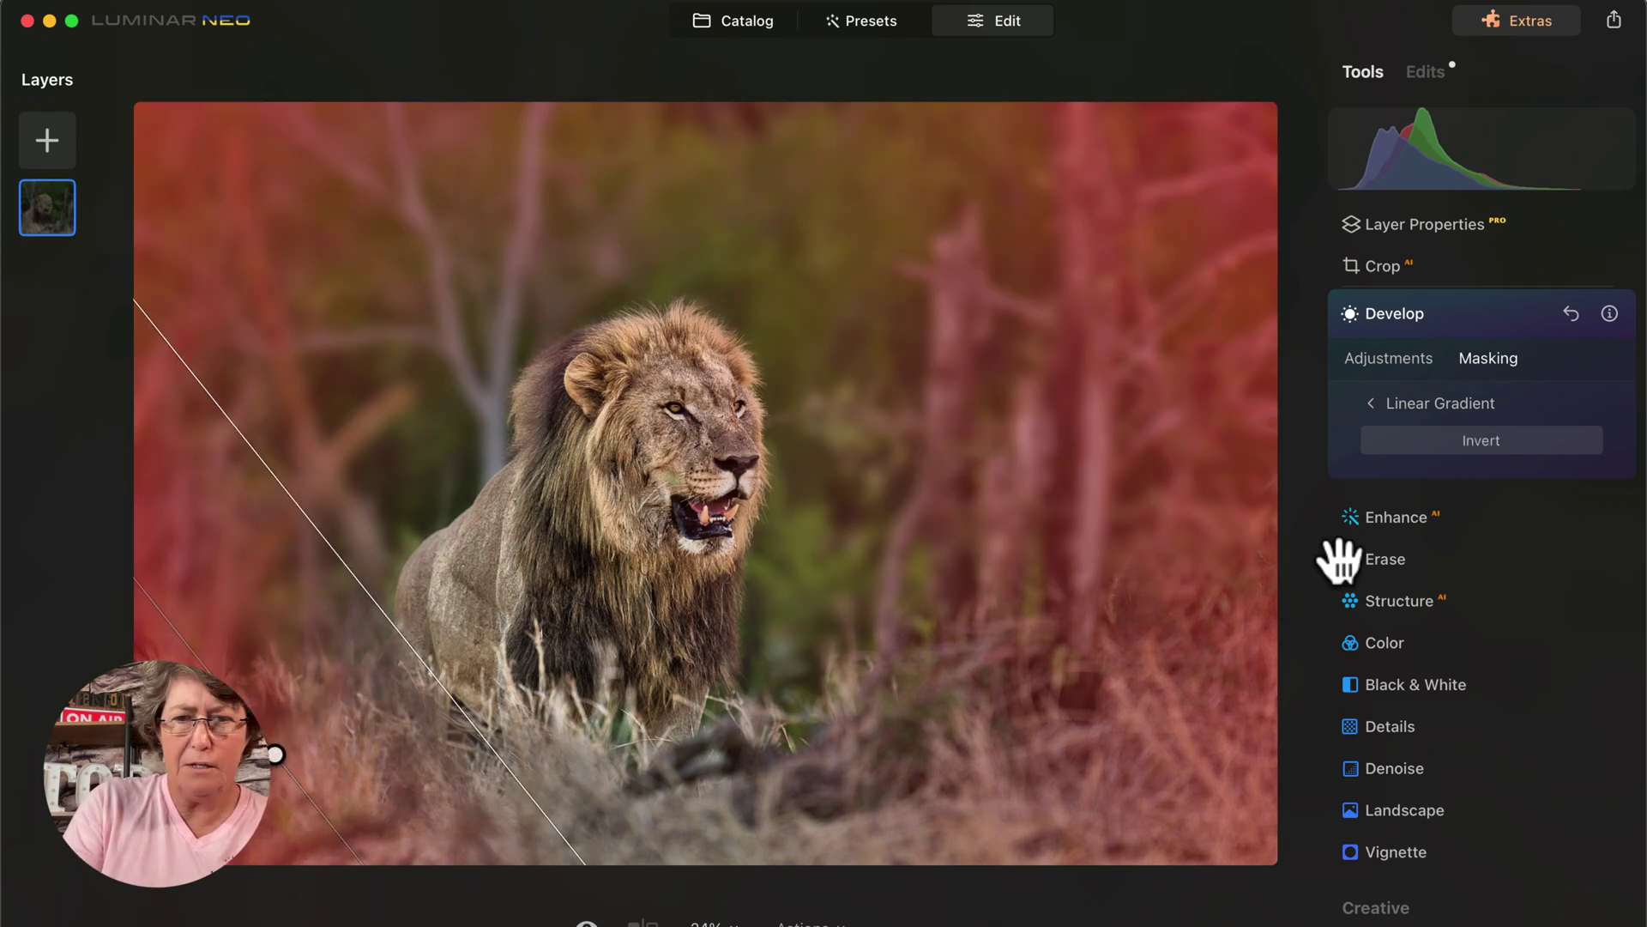
Add another linear gradient to the Develop mask from the photo's lower-right corner toward the center.
click(1450, 408)
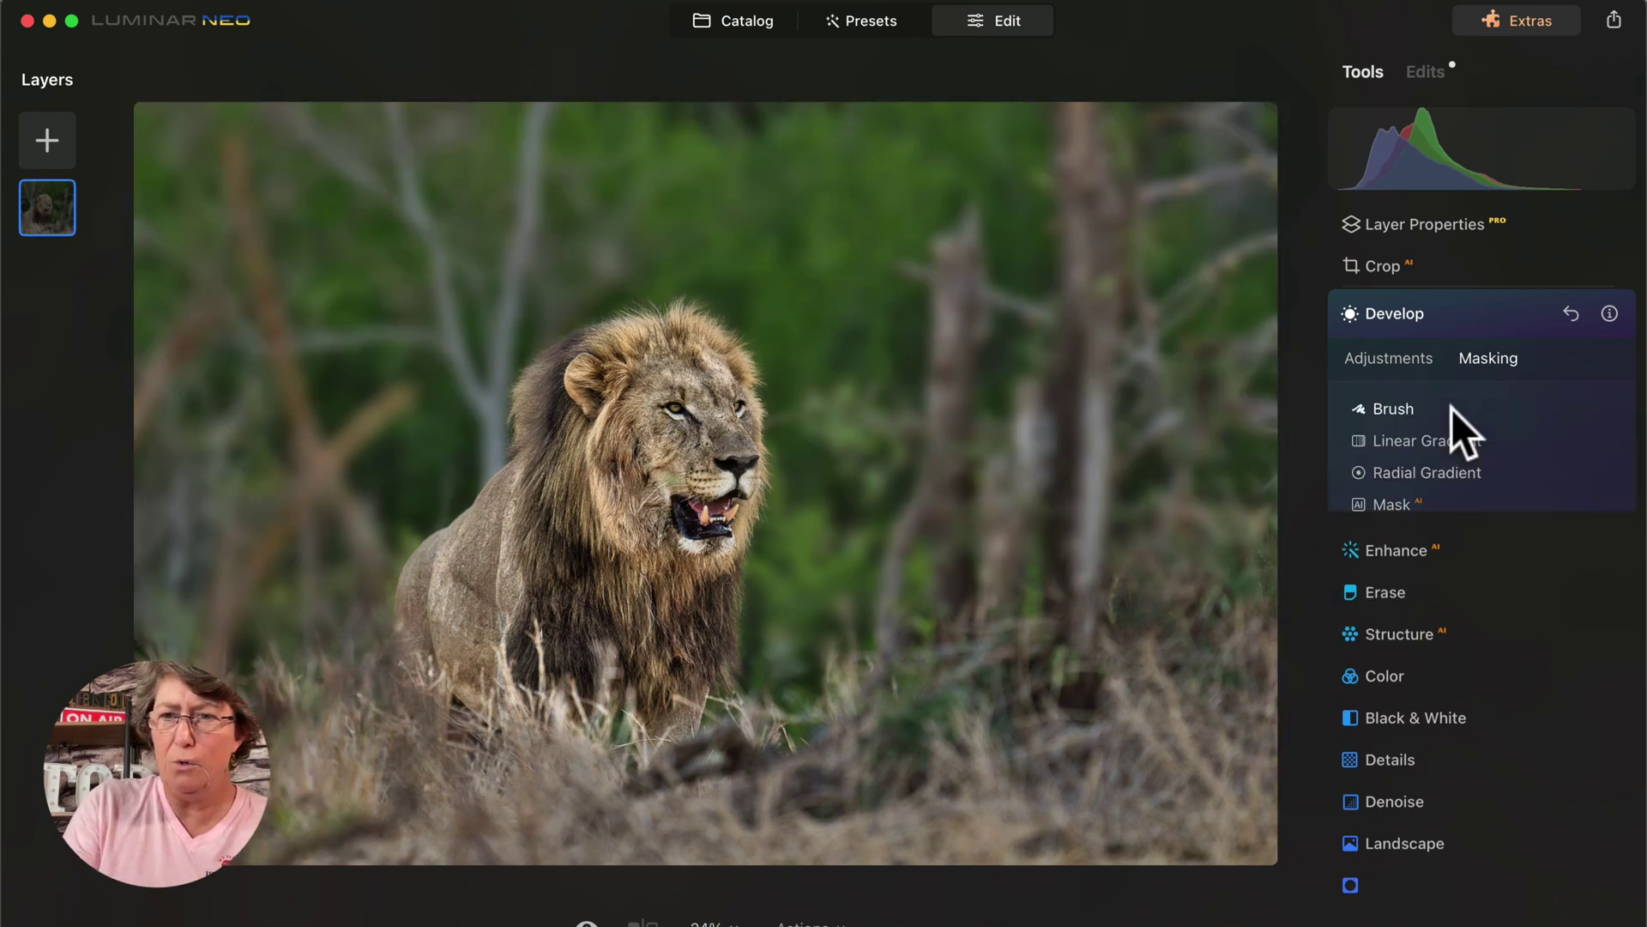
click(1393, 443)
mouse_move(1275, 861)
mouse_down()
mouse_move(1026, 706)
mouse_move(996, 566)
mouse_move(1018, 523)
mouse_move(988, 546)
mouse_up()
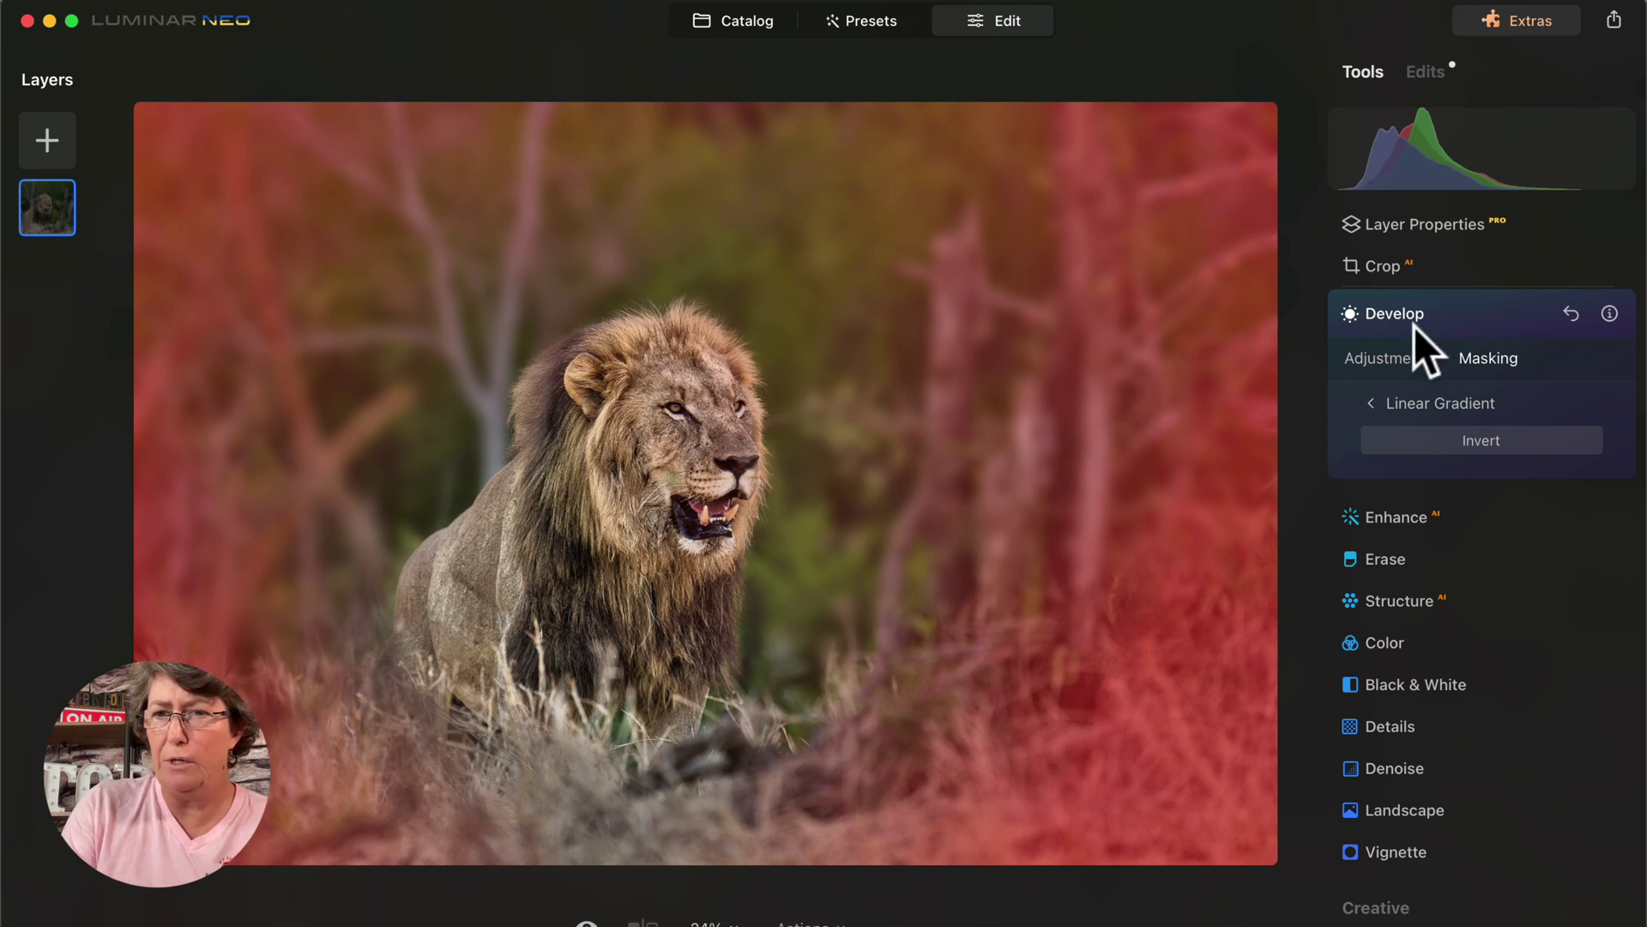
click(1375, 402)
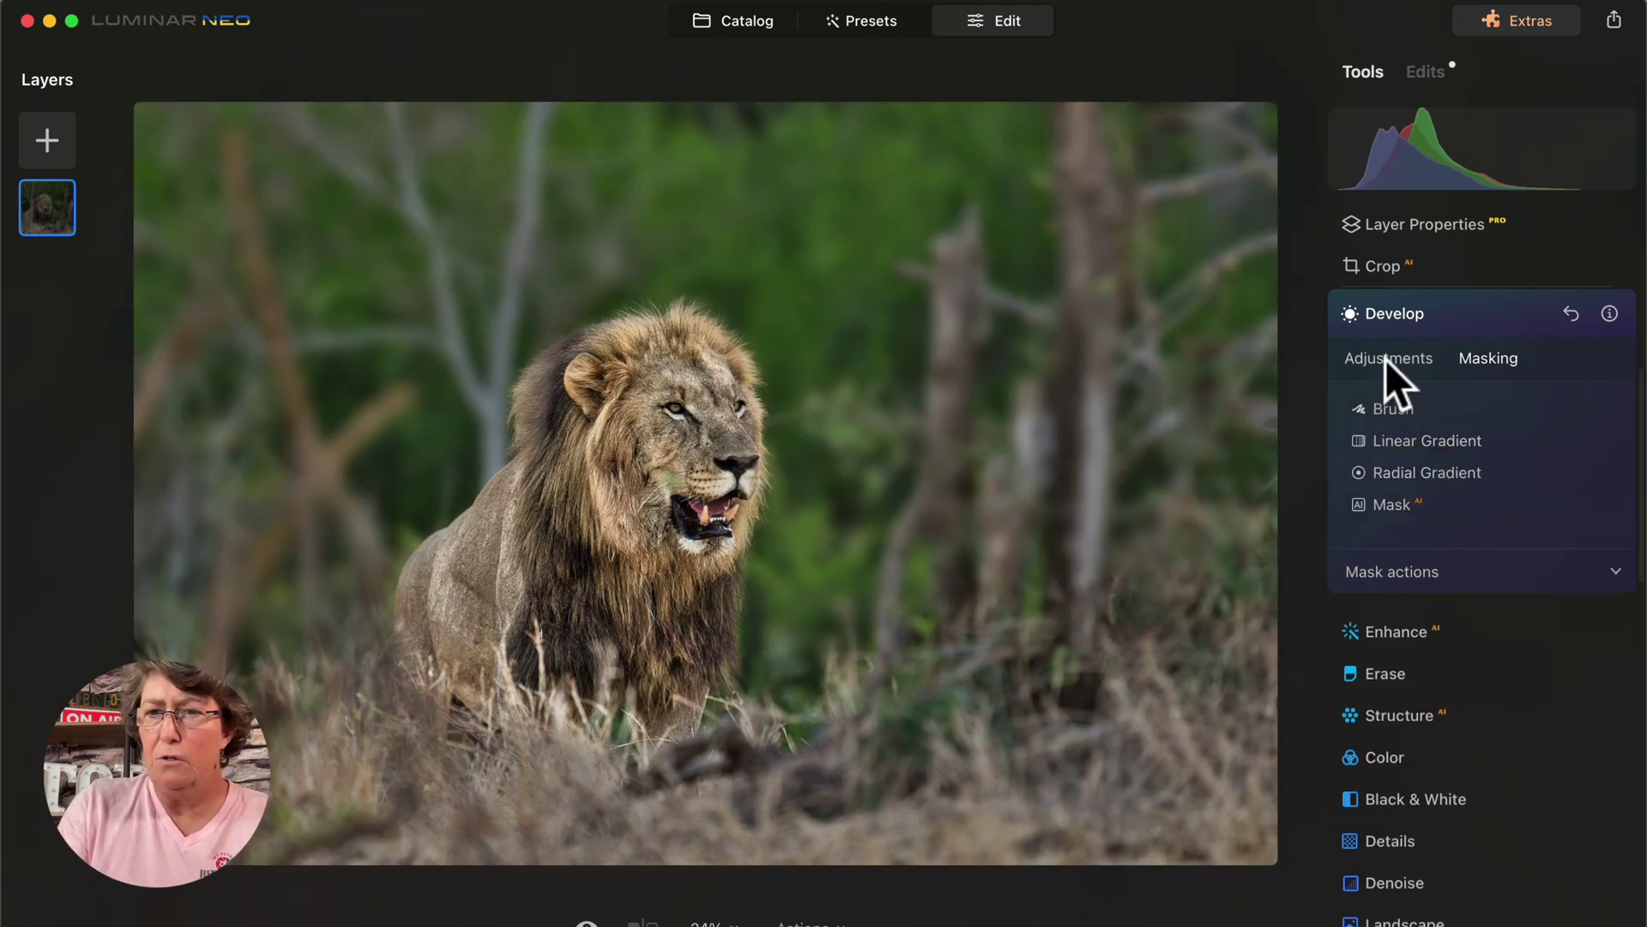
Darken the masked corners in Develop with Highlights at -100 and Shadows at -57.
click(1387, 359)
drag(1480, 560, 1369, 564)
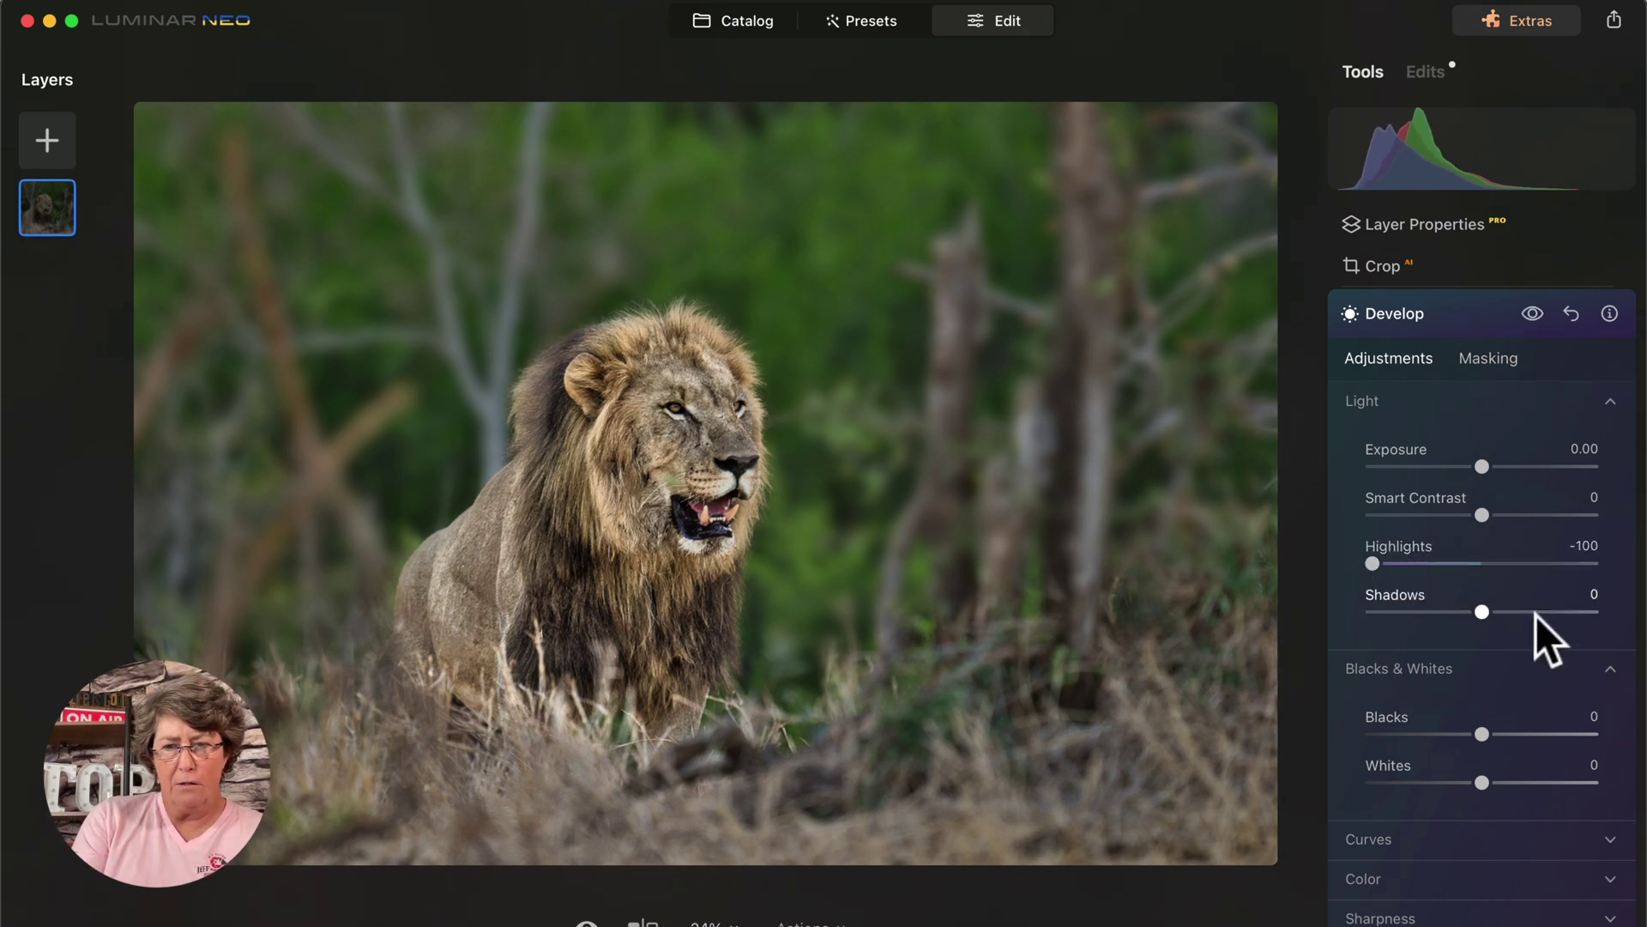
drag(1479, 610, 1418, 611)
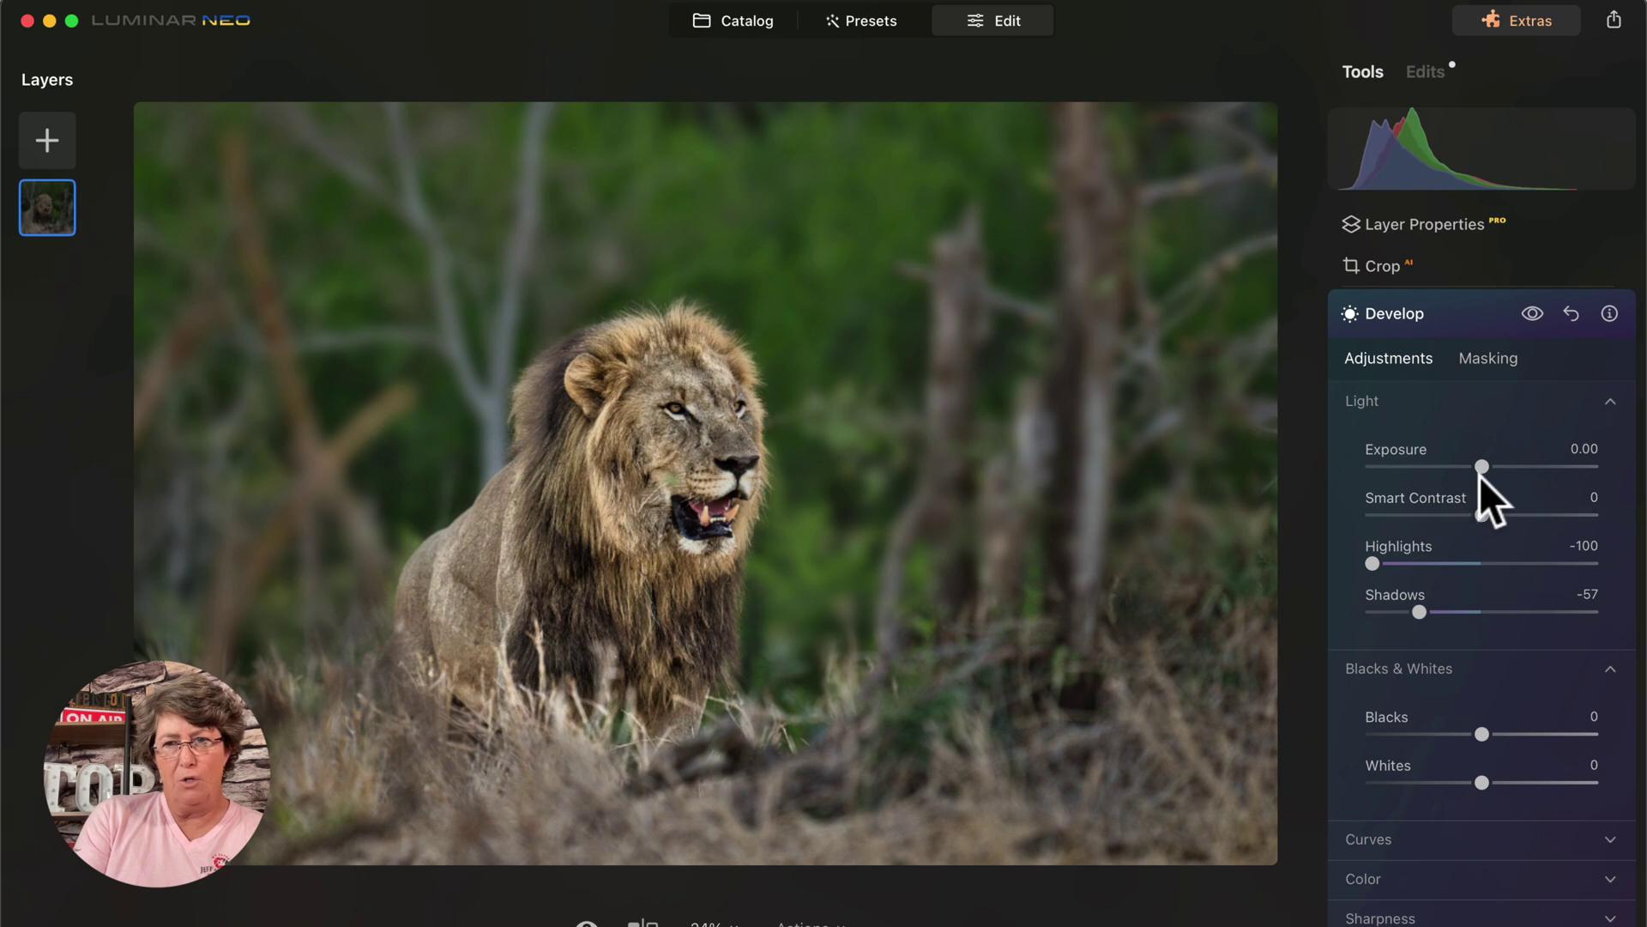
Try an Exposure of -0.54, reset it to 0.00, set Smart Contrast to 13 and preview the Develop edit off and on.
mouse_move(1479, 465)
mouse_down()
mouse_move(1371, 470)
mouse_move(1607, 471)
mouse_move(1467, 487)
mouse_up()
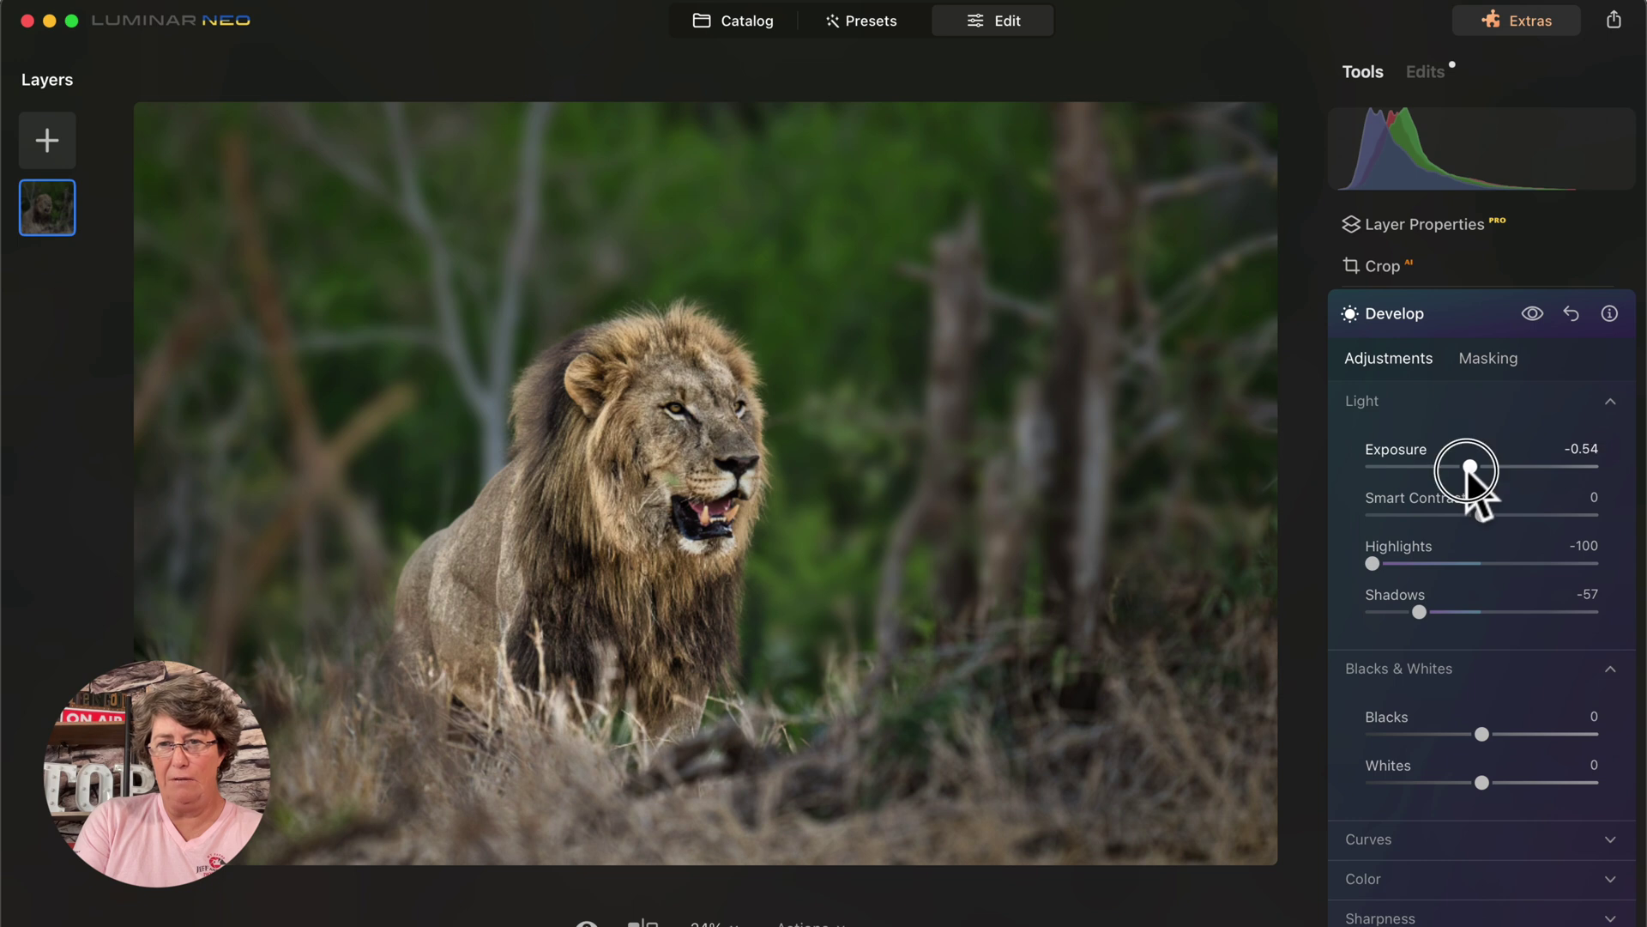
double_click(1469, 468)
mouse_move(1481, 514)
mouse_down()
mouse_move(1515, 516)
mouse_move(1496, 516)
mouse_up()
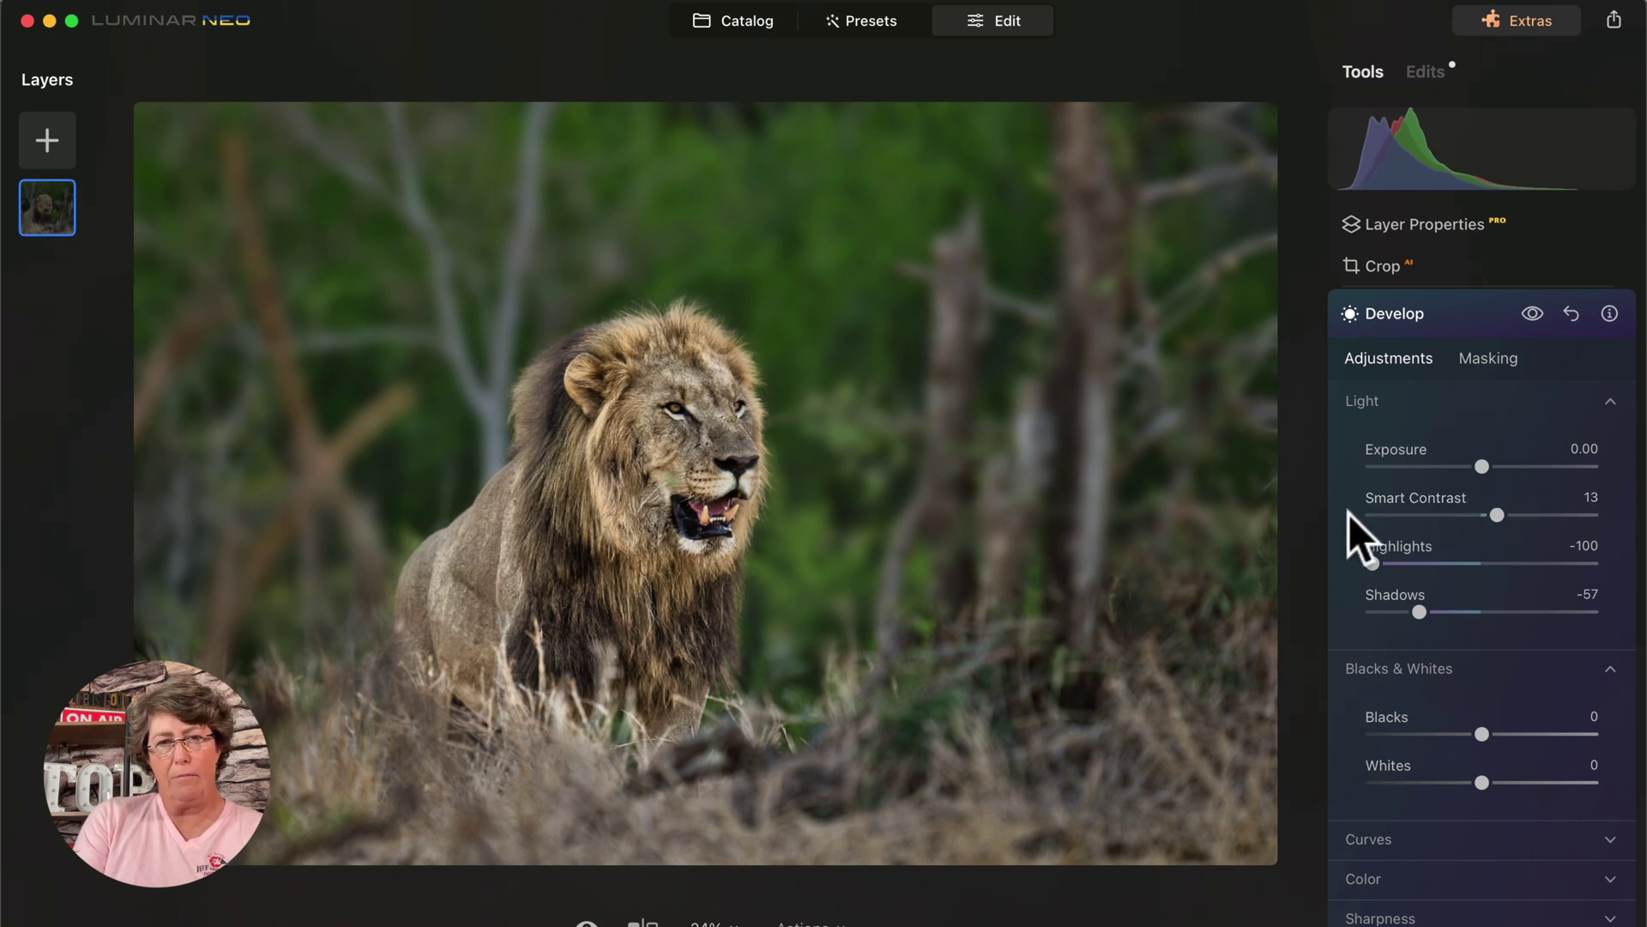
click(1534, 314)
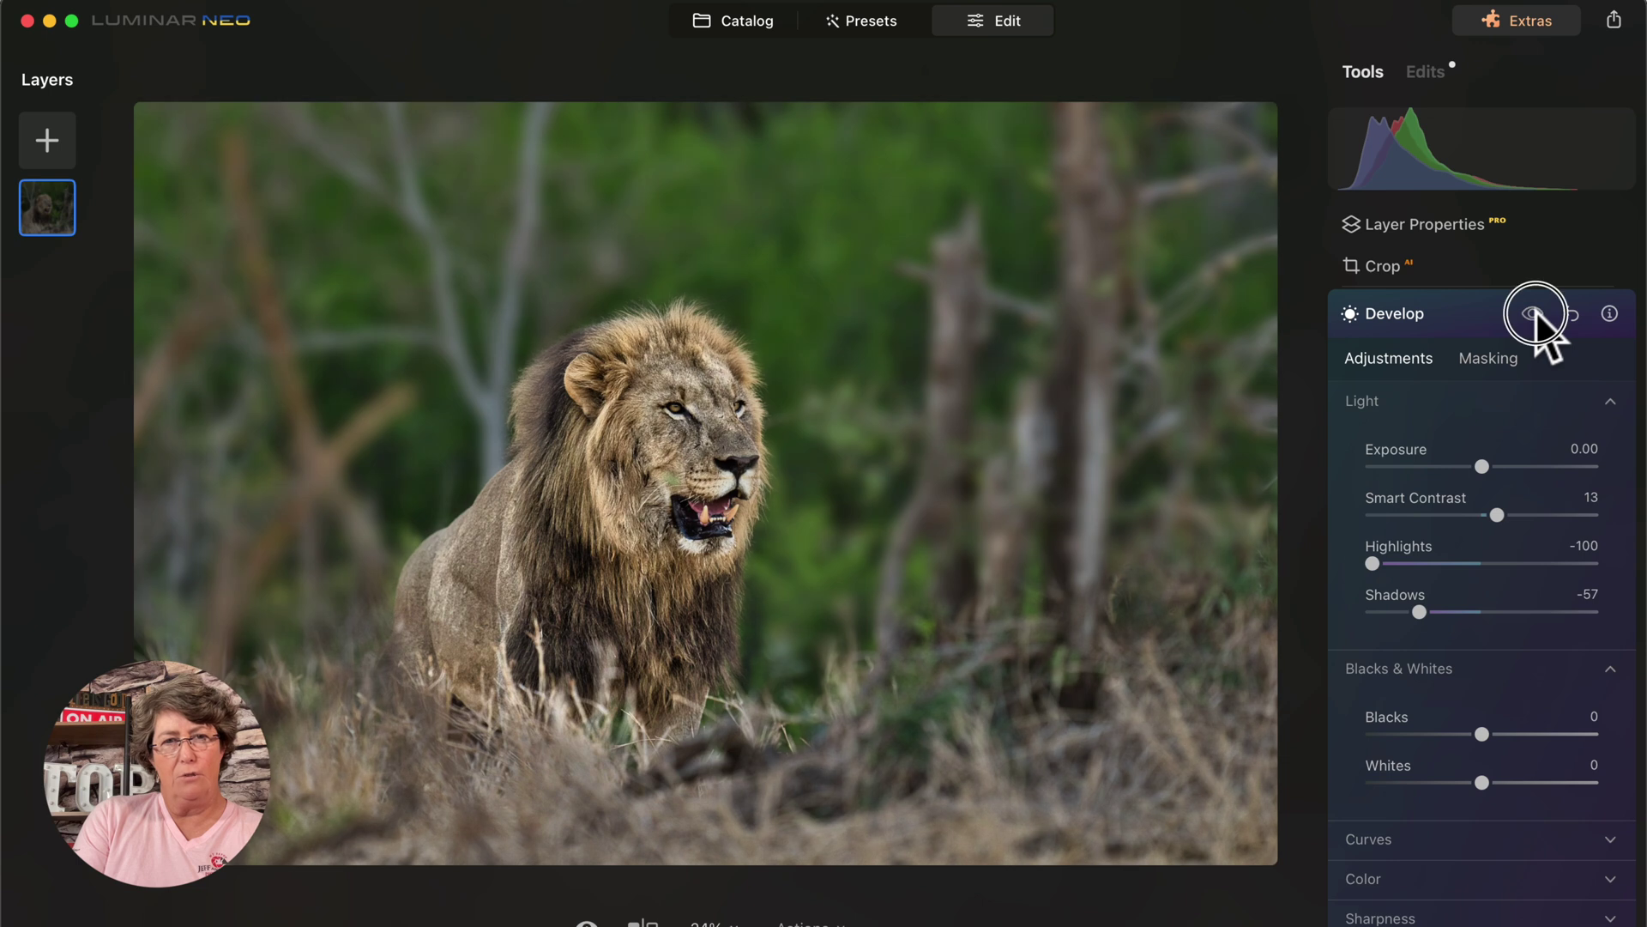
drag(1535, 314, 1536, 312)
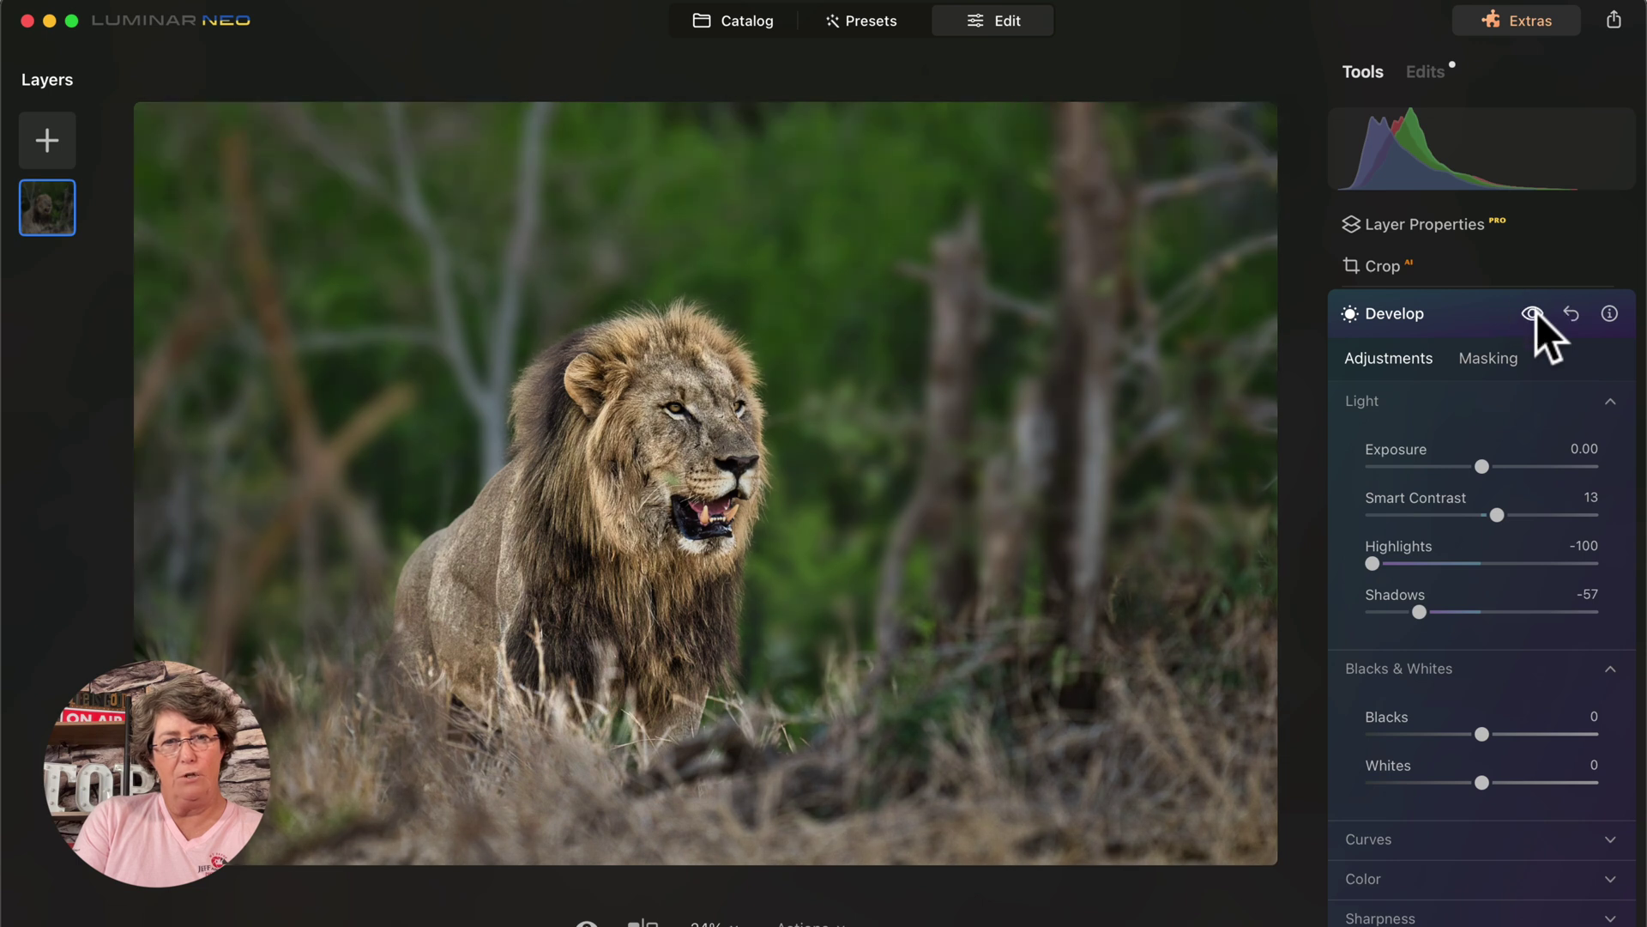
Paint the Develop mask over the background beside the lion's face with a brush at Strength 46, and compare the effect off and on.
click(1507, 353)
click(1400, 410)
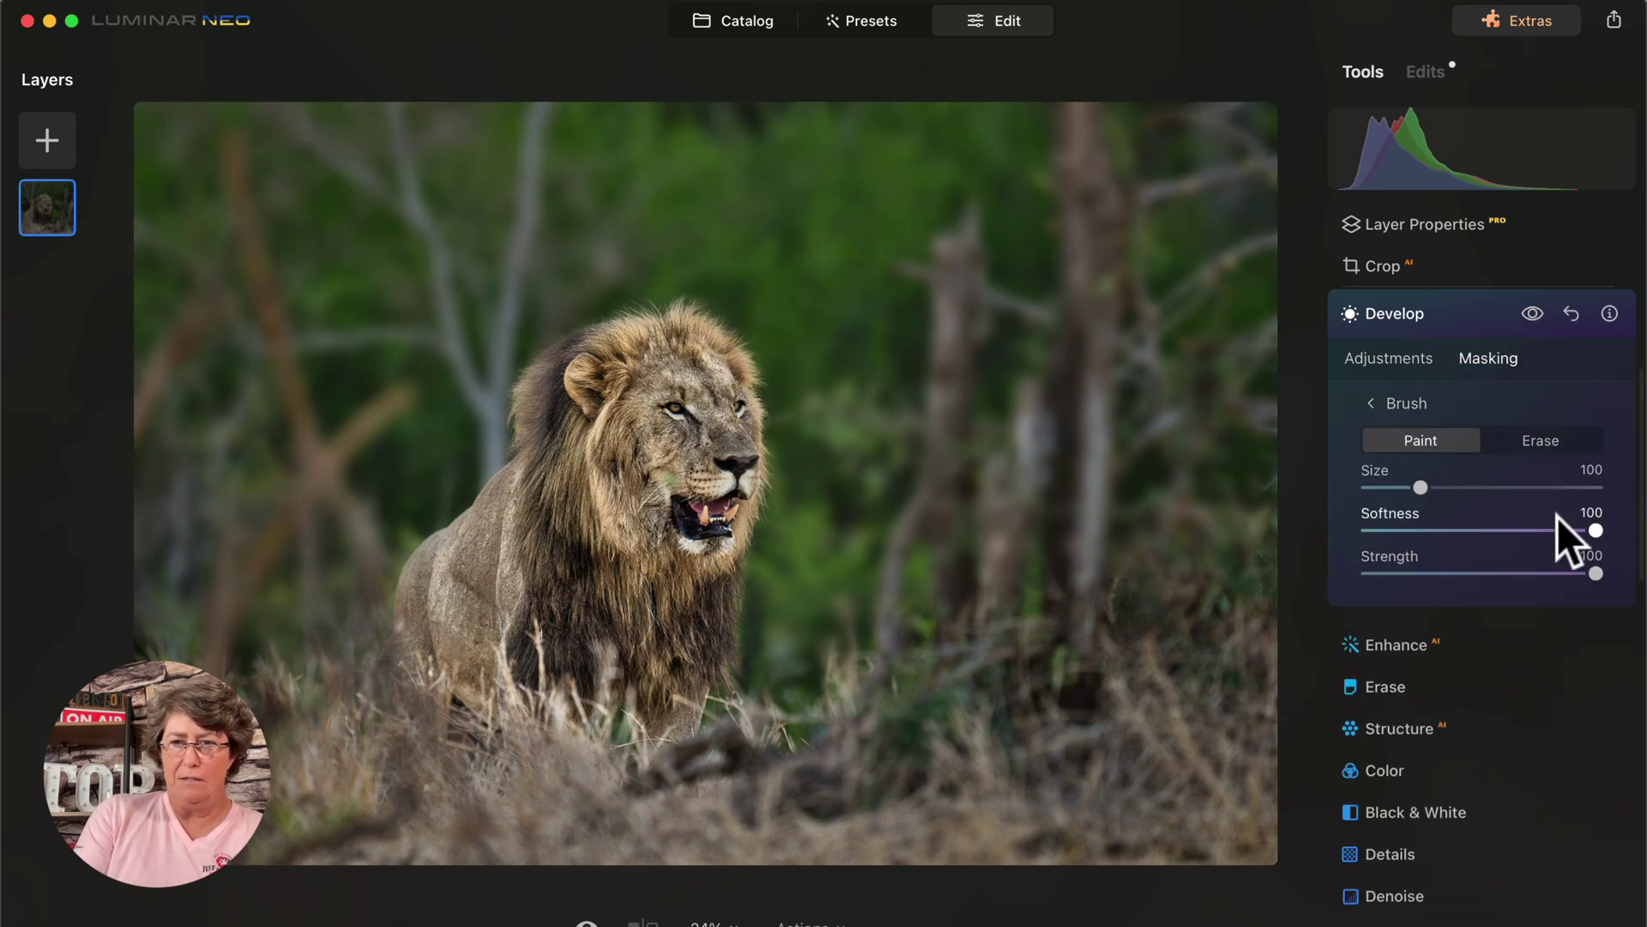
drag(1595, 570, 1474, 573)
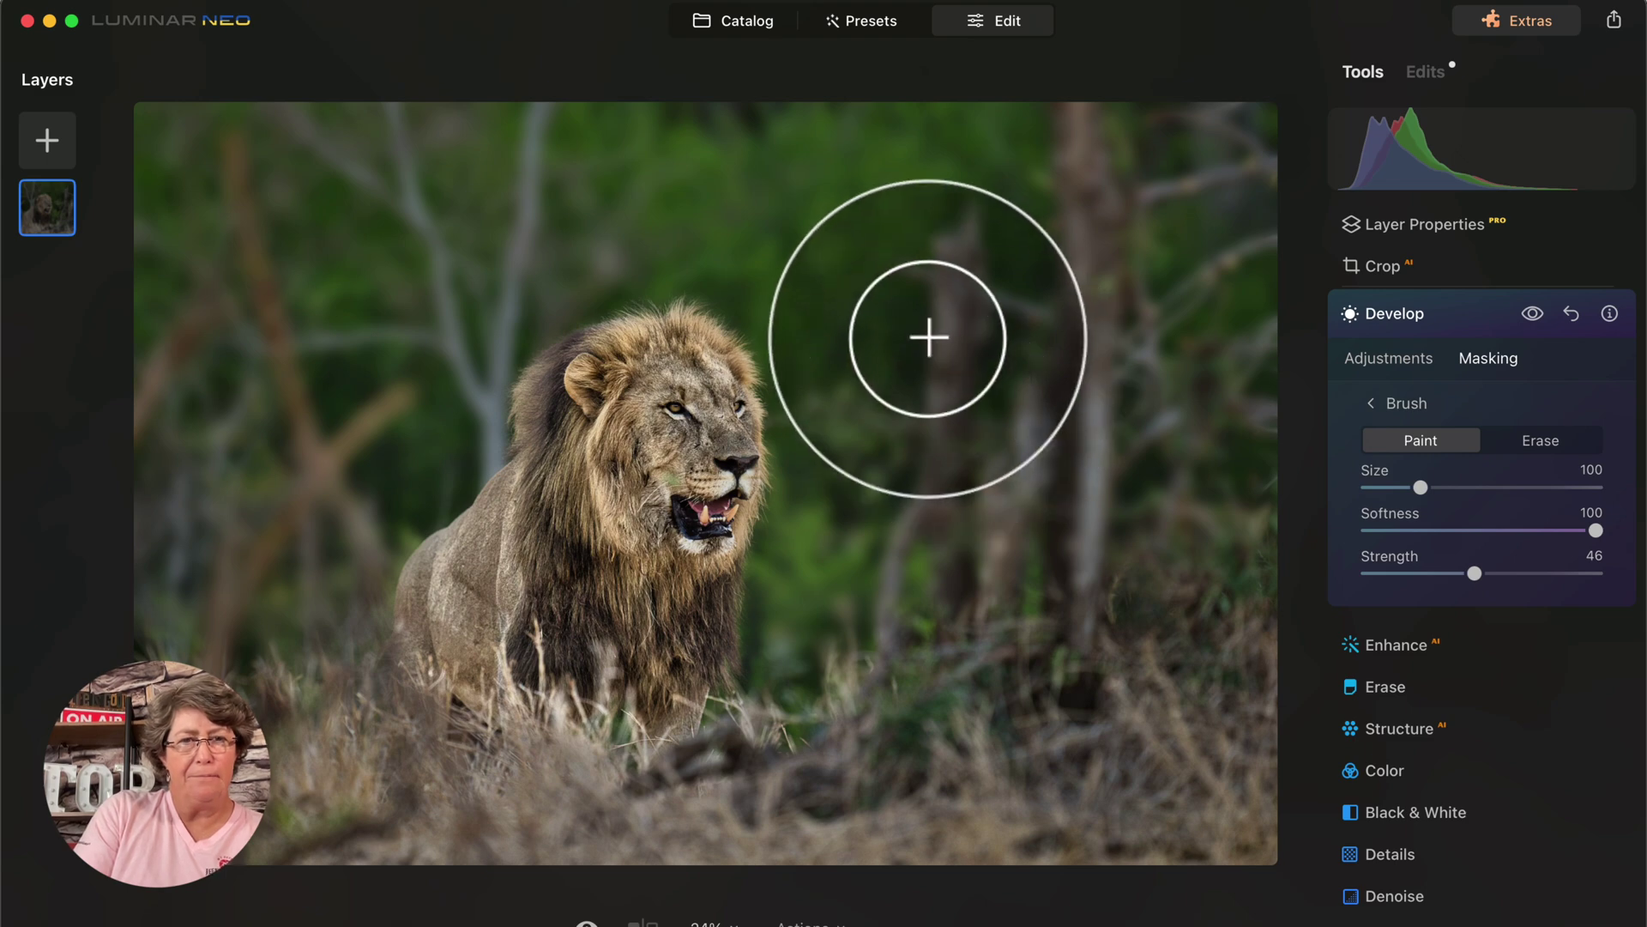
mouse_move(927, 331)
mouse_down()
mouse_move(820, 253)
mouse_move(641, 201)
mouse_move(924, 218)
mouse_move(691, 192)
mouse_move(377, 231)
mouse_move(236, 298)
mouse_move(539, 191)
mouse_move(326, 229)
mouse_move(483, 171)
mouse_move(849, 225)
mouse_move(952, 356)
mouse_move(969, 495)
mouse_move(951, 341)
mouse_move(910, 540)
mouse_move(825, 697)
mouse_move(887, 564)
mouse_move(787, 727)
mouse_move(687, 727)
mouse_move(340, 669)
mouse_move(358, 546)
mouse_move(331, 565)
mouse_move(519, 290)
mouse_move(253, 428)
mouse_move(487, 298)
mouse_move(701, 228)
mouse_move(802, 308)
mouse_move(848, 479)
mouse_move(802, 750)
mouse_up()
mouse_move(867, 335)
mouse_down()
mouse_move(802, 276)
mouse_move(815, 459)
mouse_move(757, 724)
mouse_up()
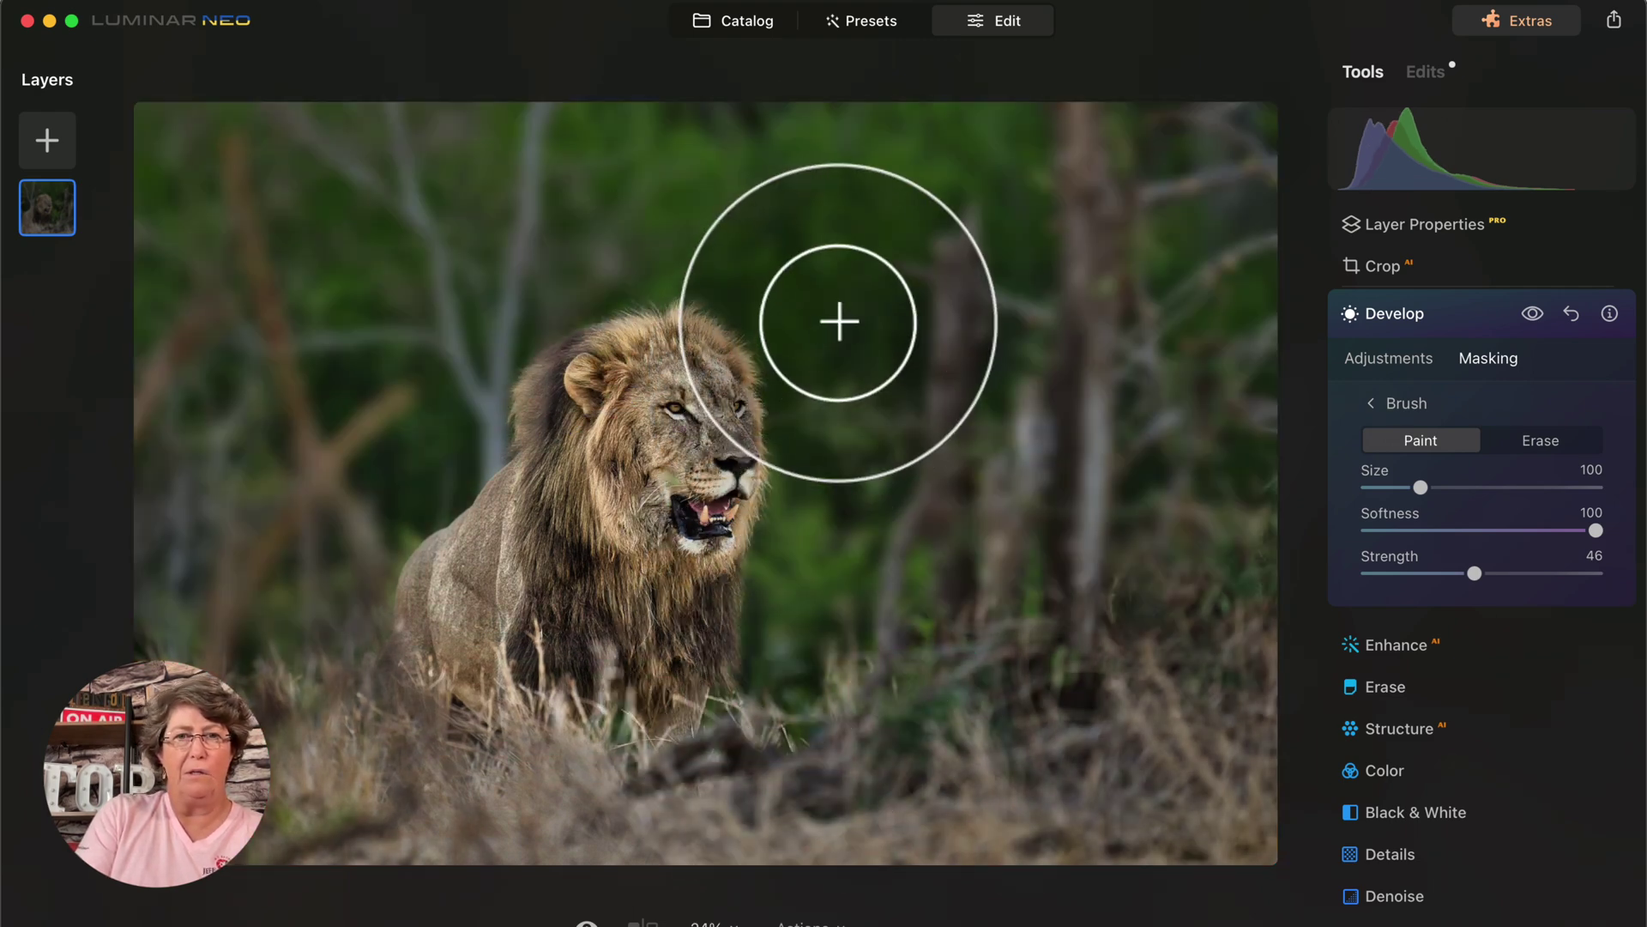
click(1534, 312)
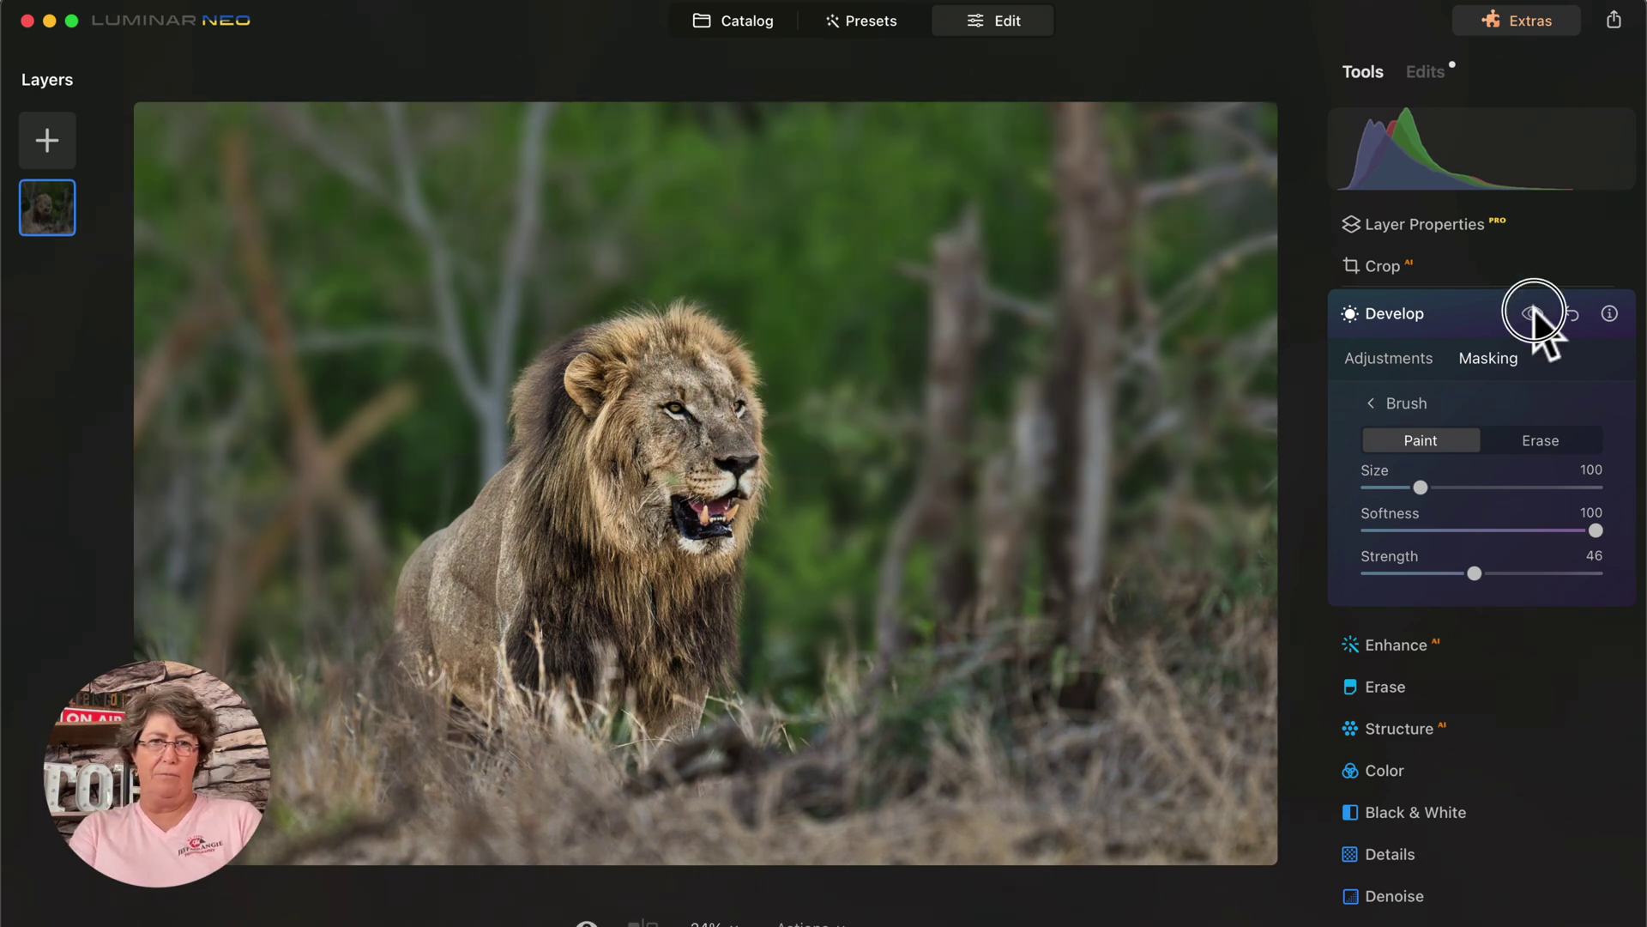
click(1533, 312)
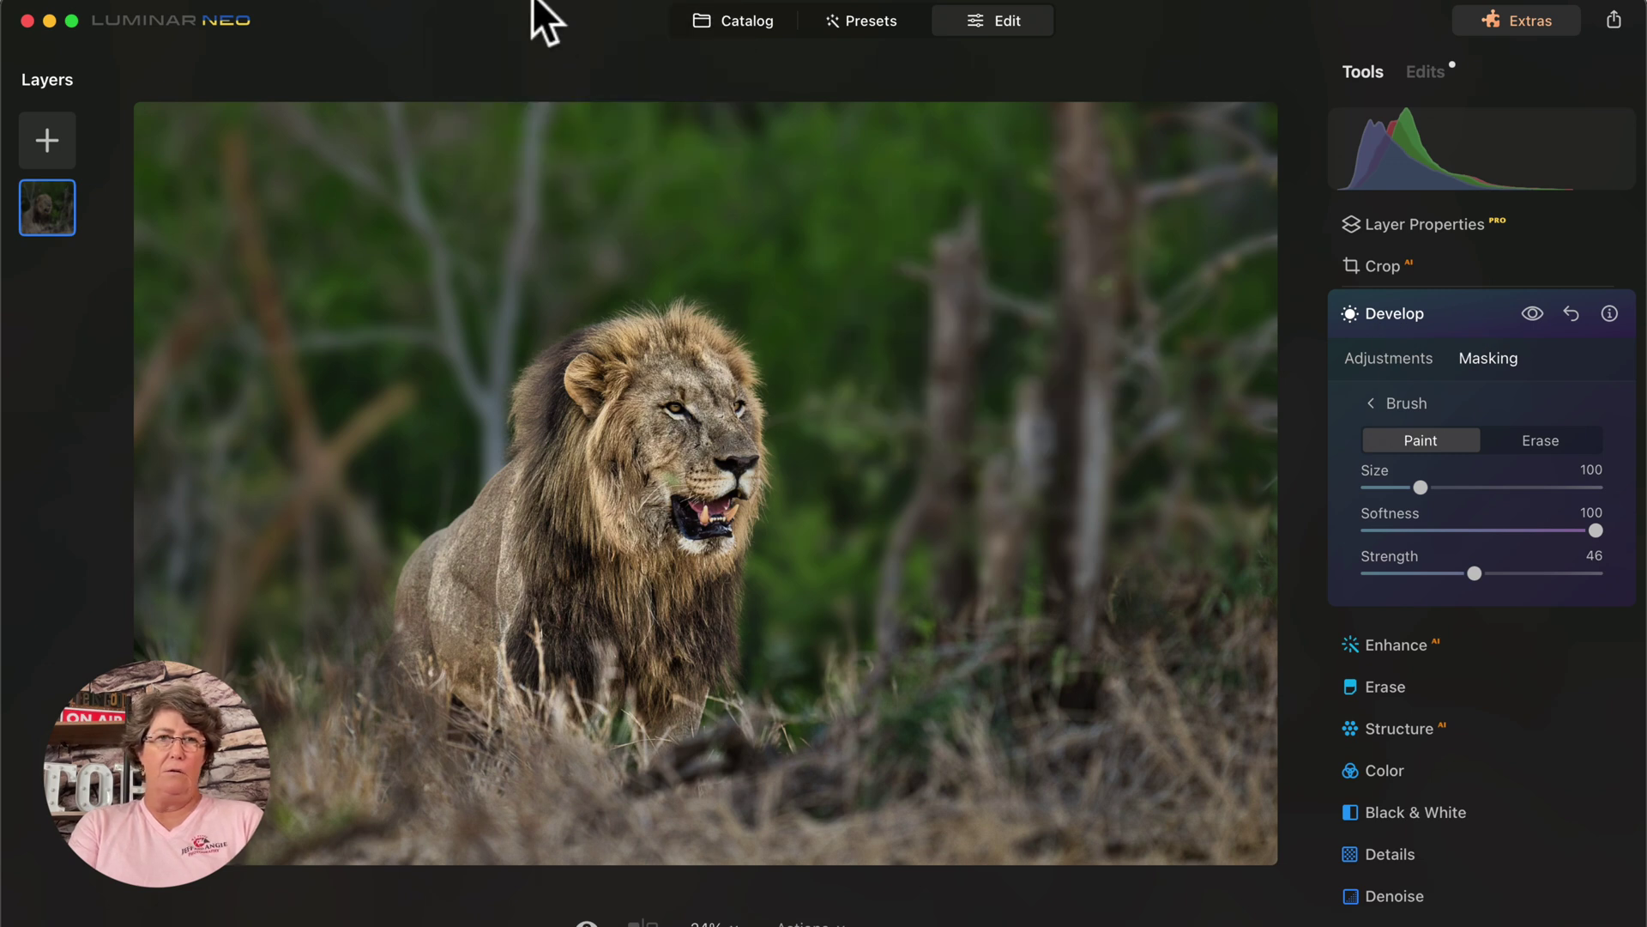
Close the Develop tool and compare the whole edit with the original lion photo.
click(1444, 312)
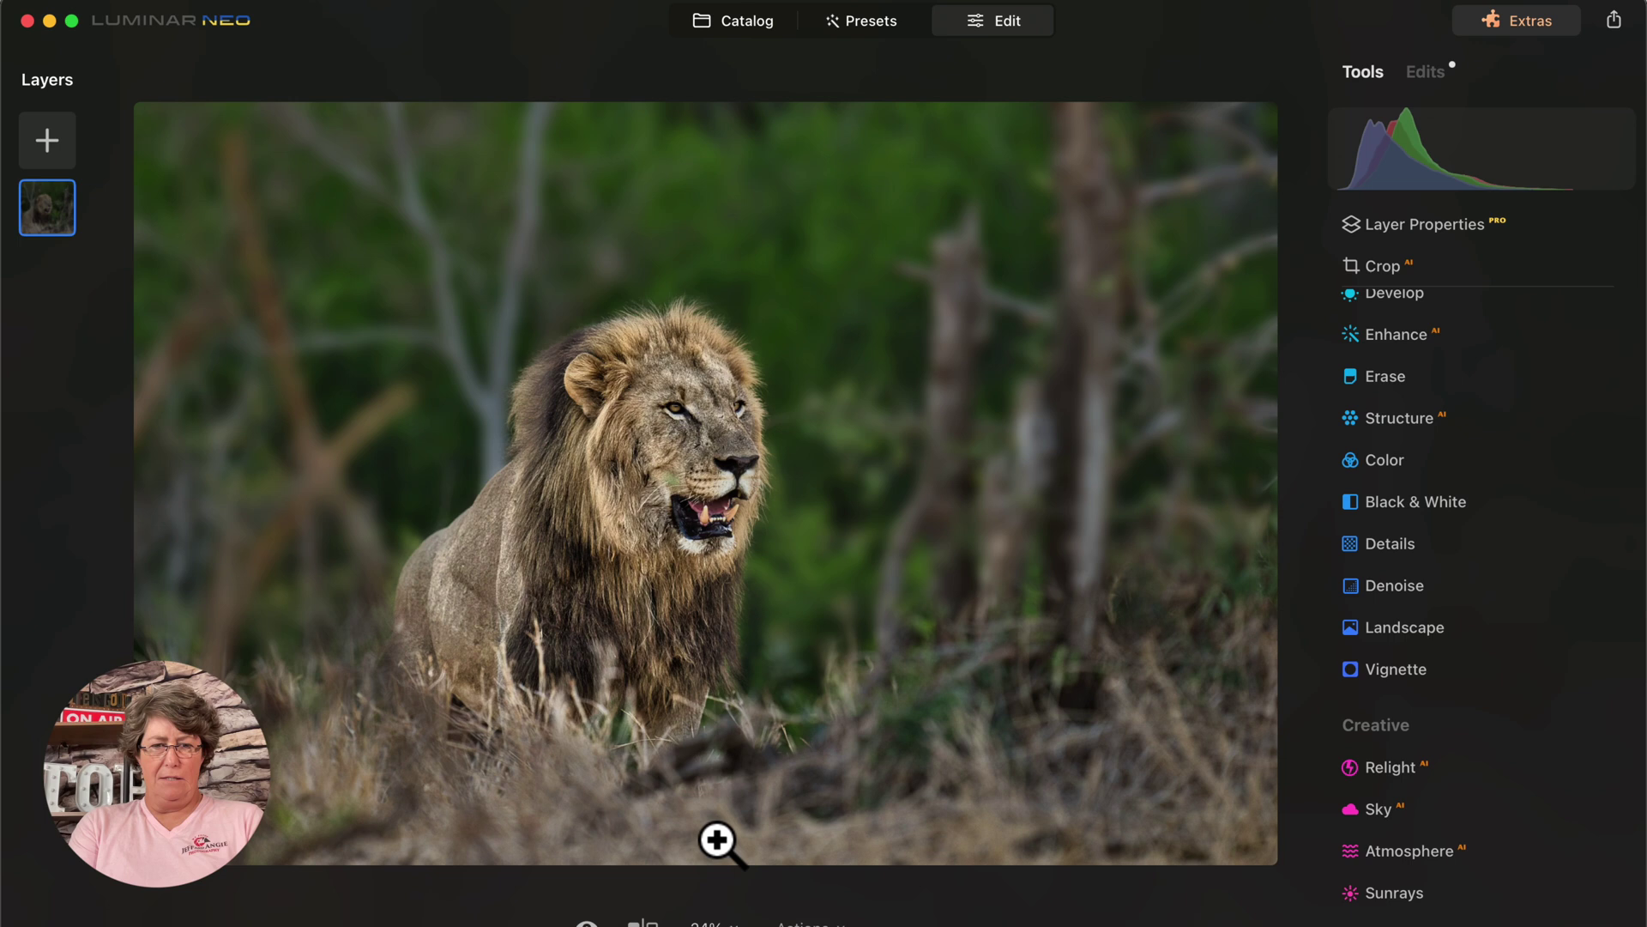
click(586, 922)
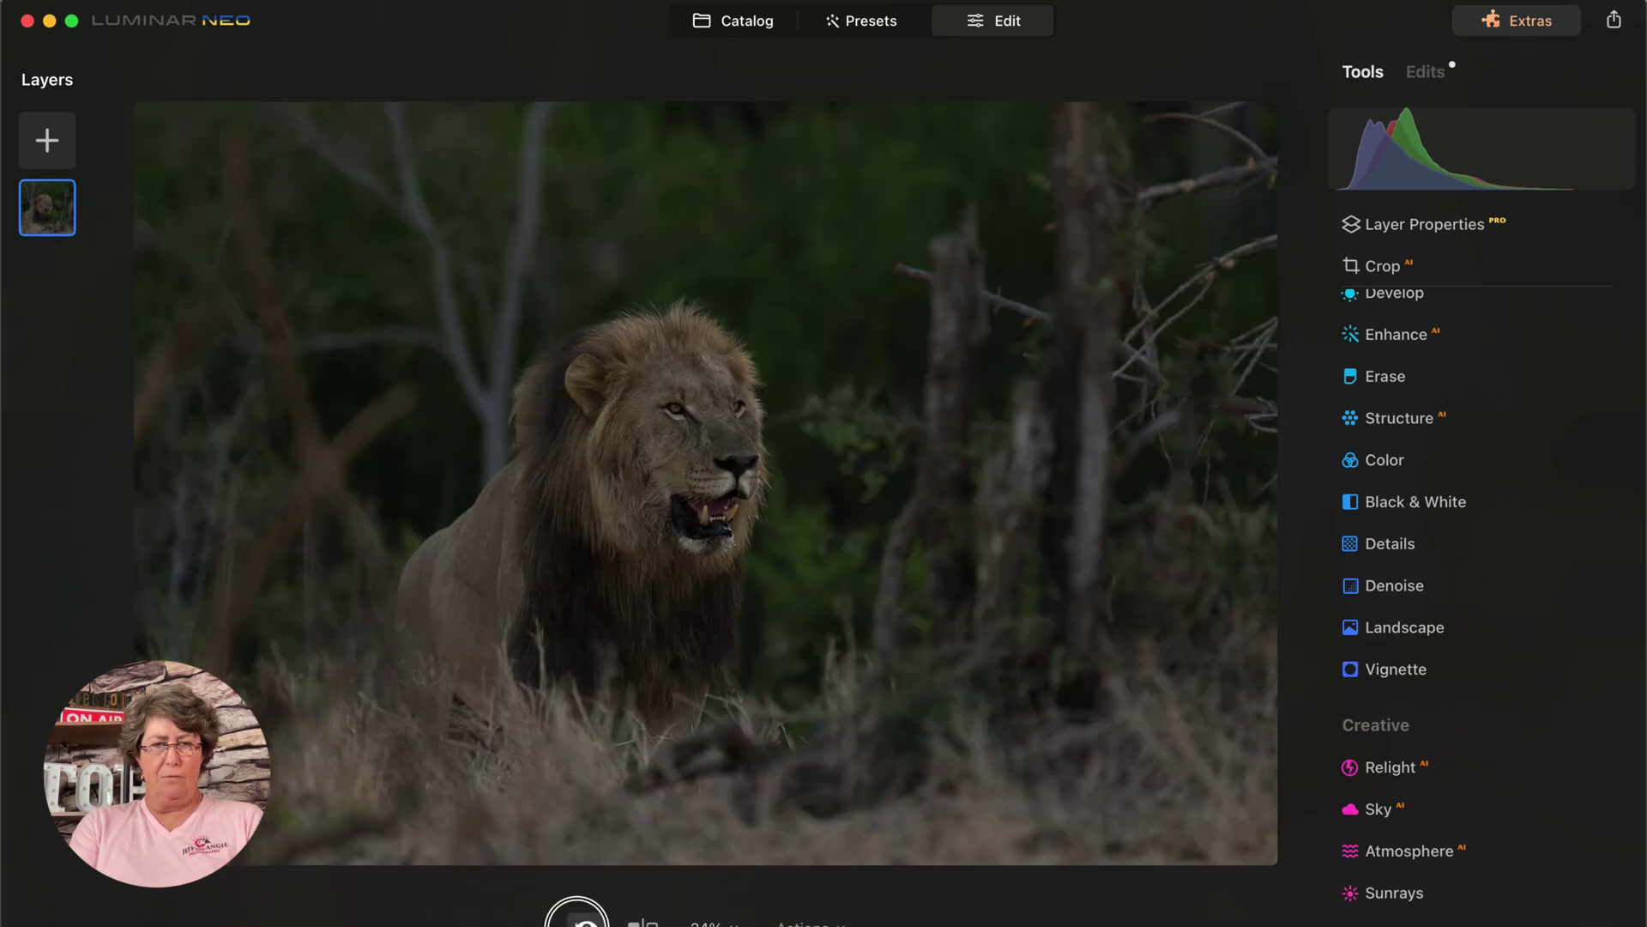
click(586, 922)
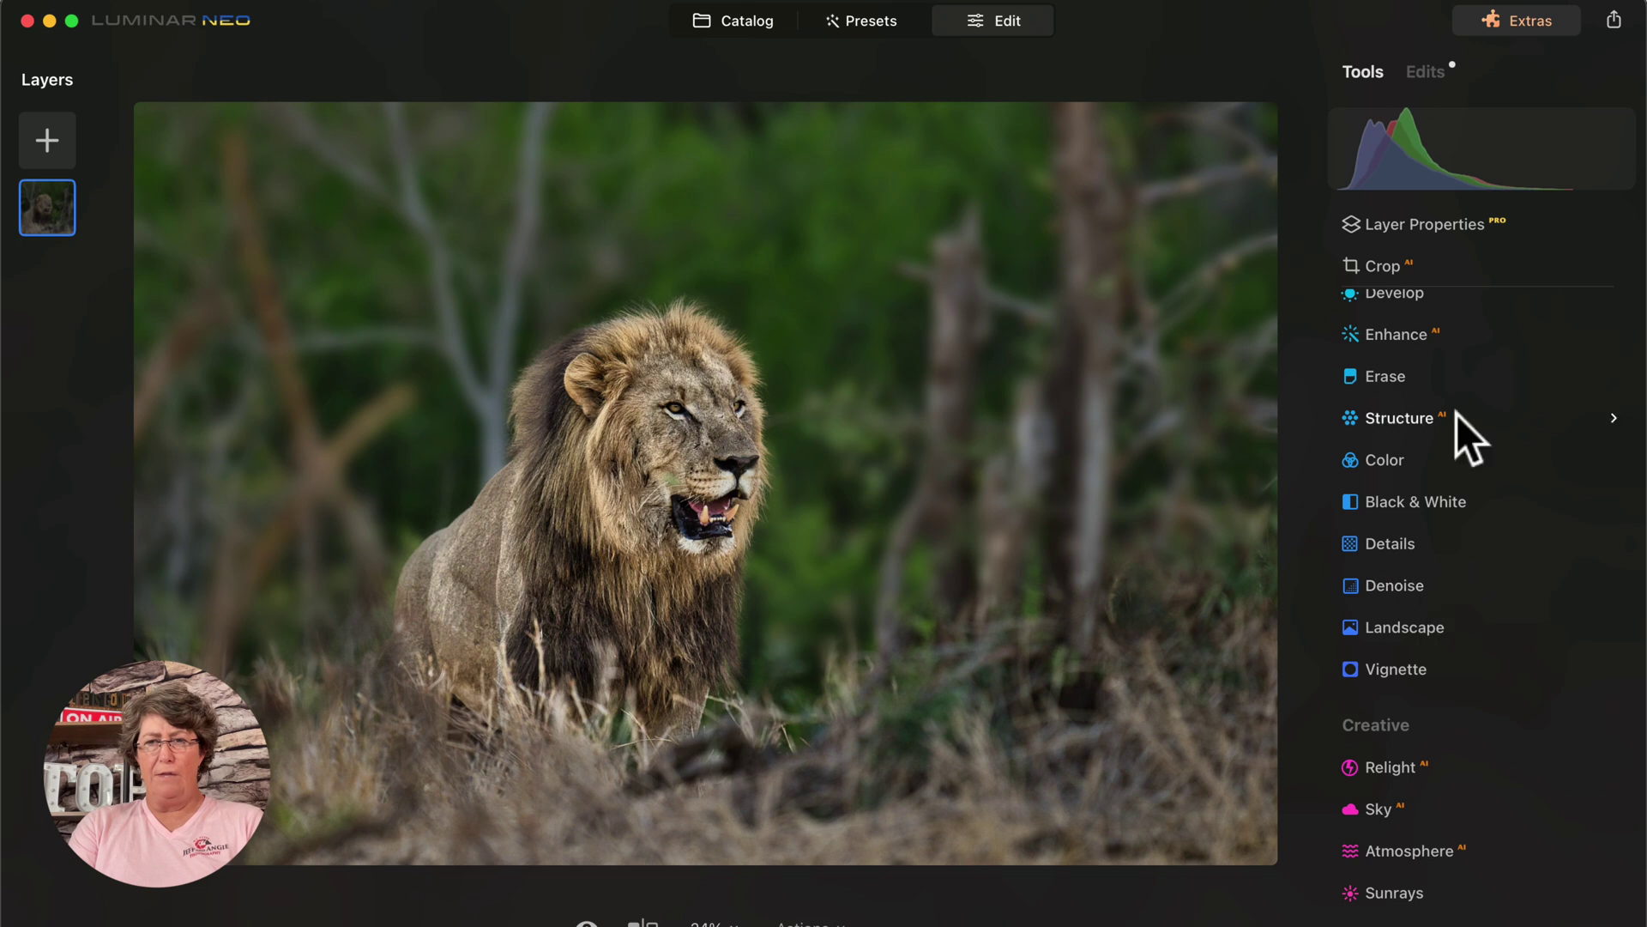
Lighten both of the lion's eyes with Dodge & Burn at 100% zoom, using a Lighten brush of size 20 and Strength 50.
scroll(1441, 325, up, 3)
scroll(1441, 325, down, 10)
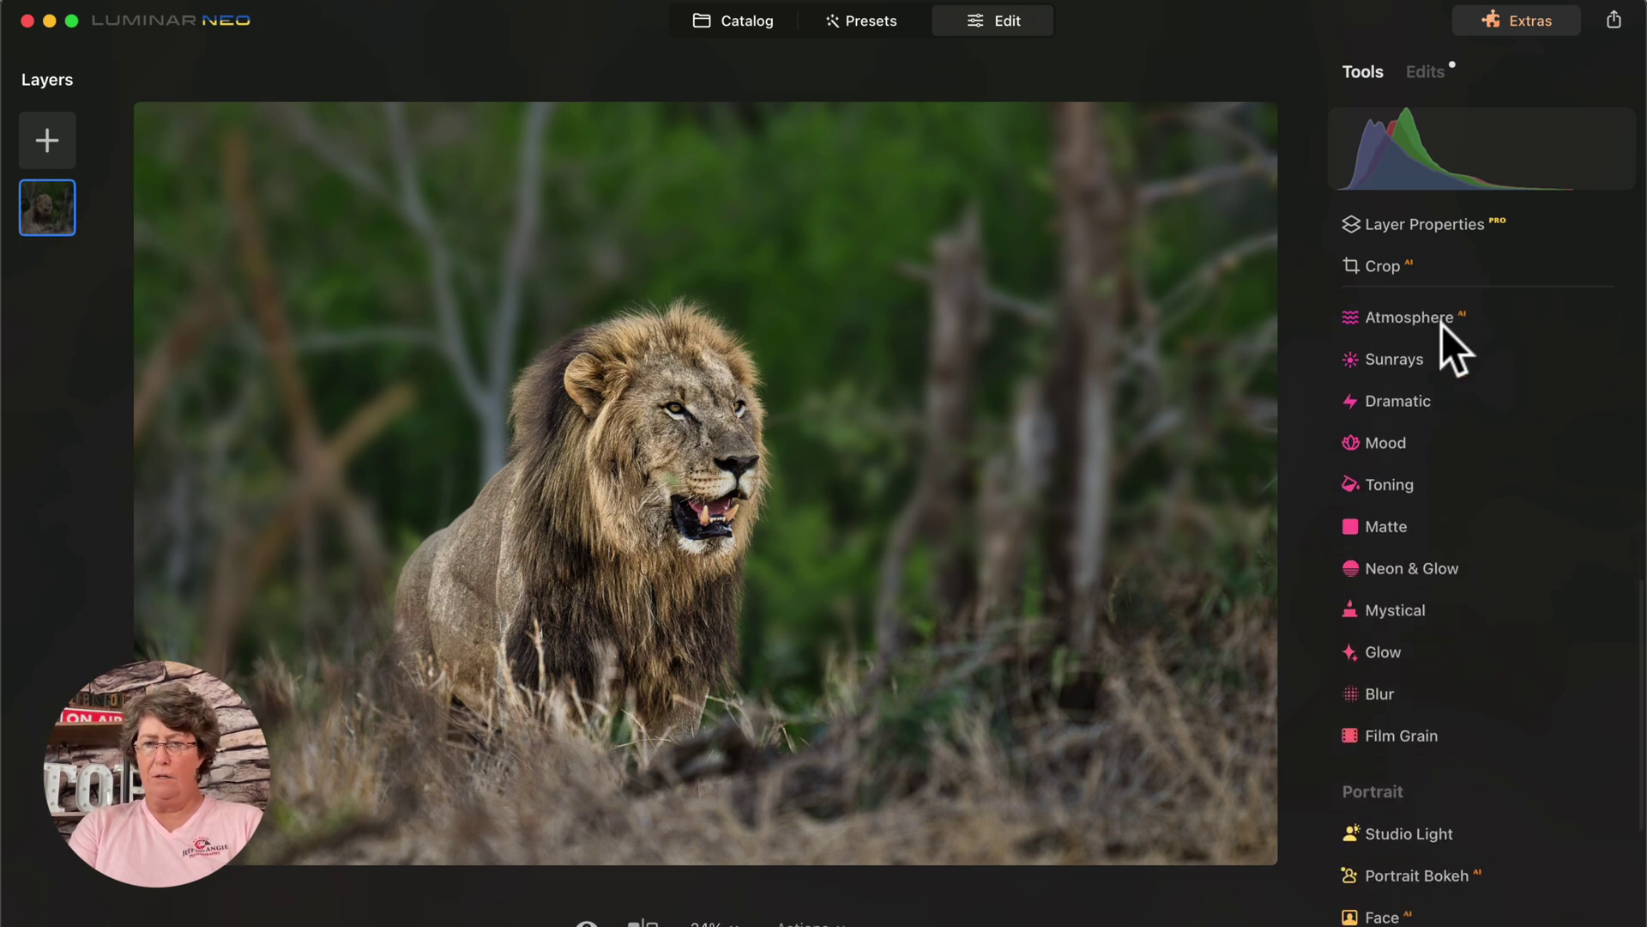
scroll(1441, 324, down, 3)
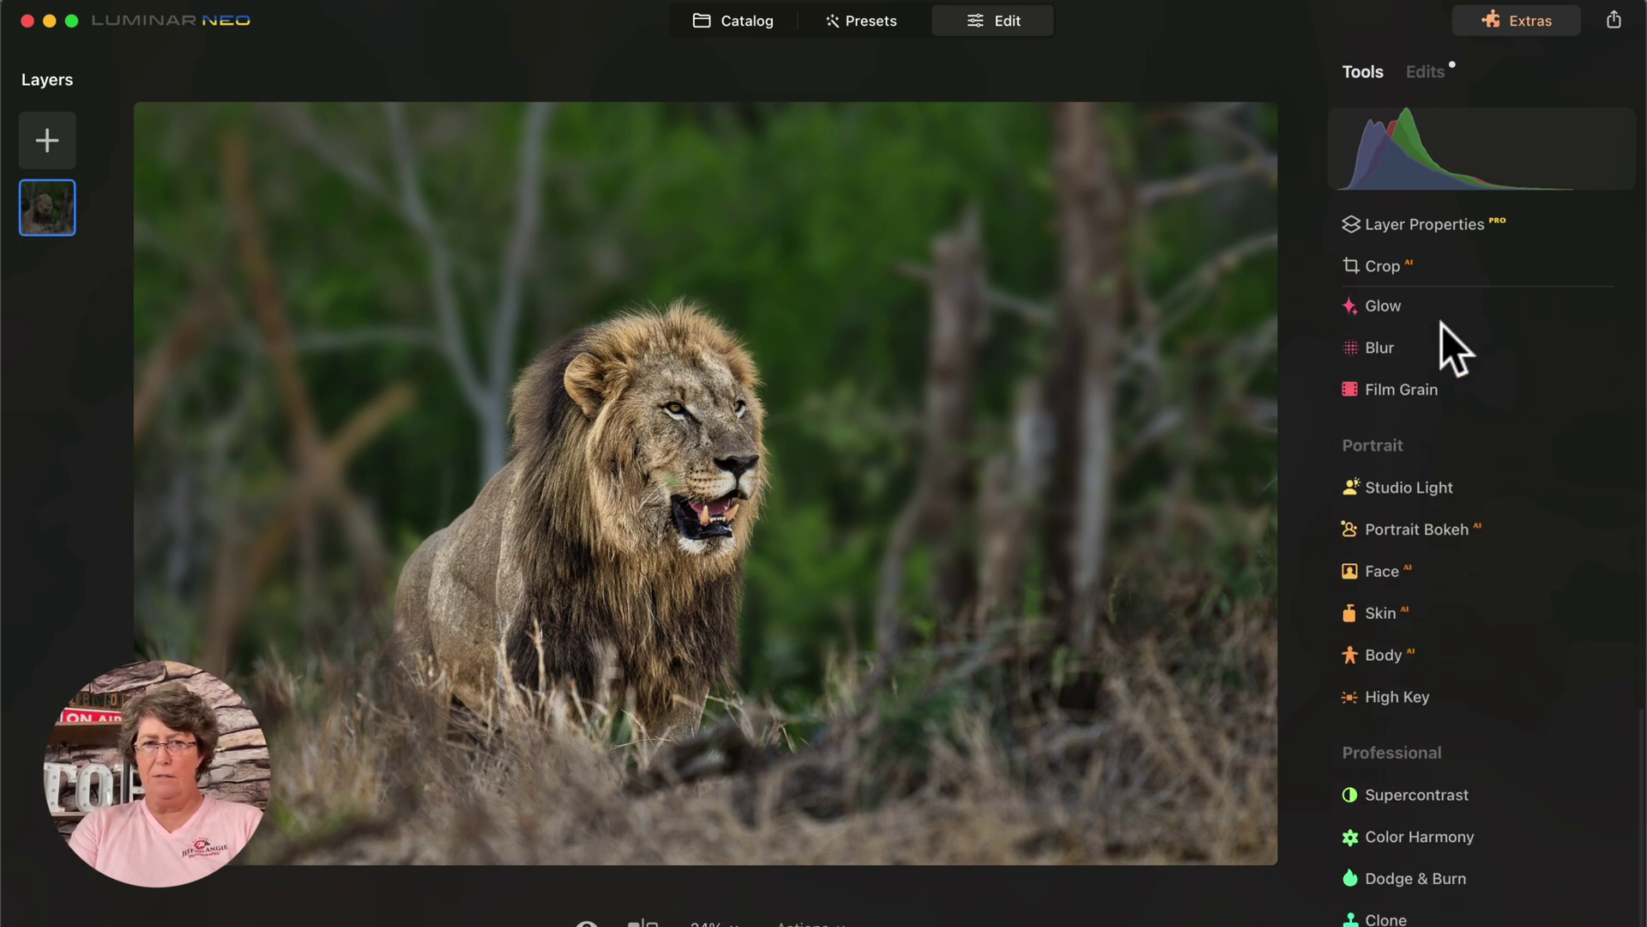
click(1416, 882)
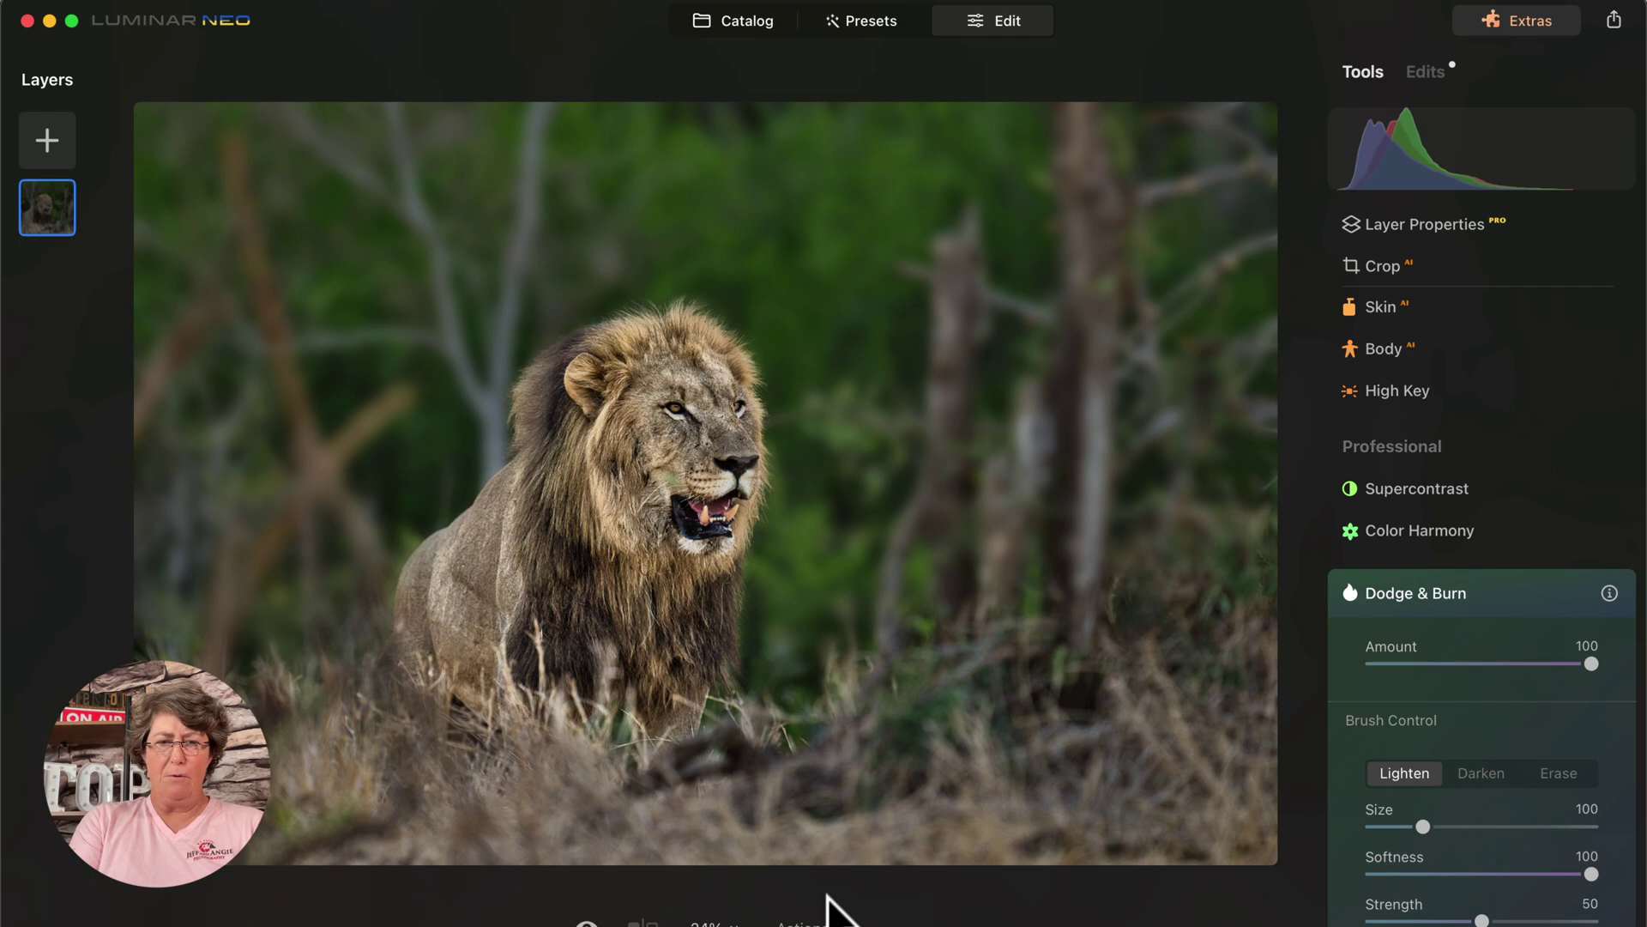
click(711, 923)
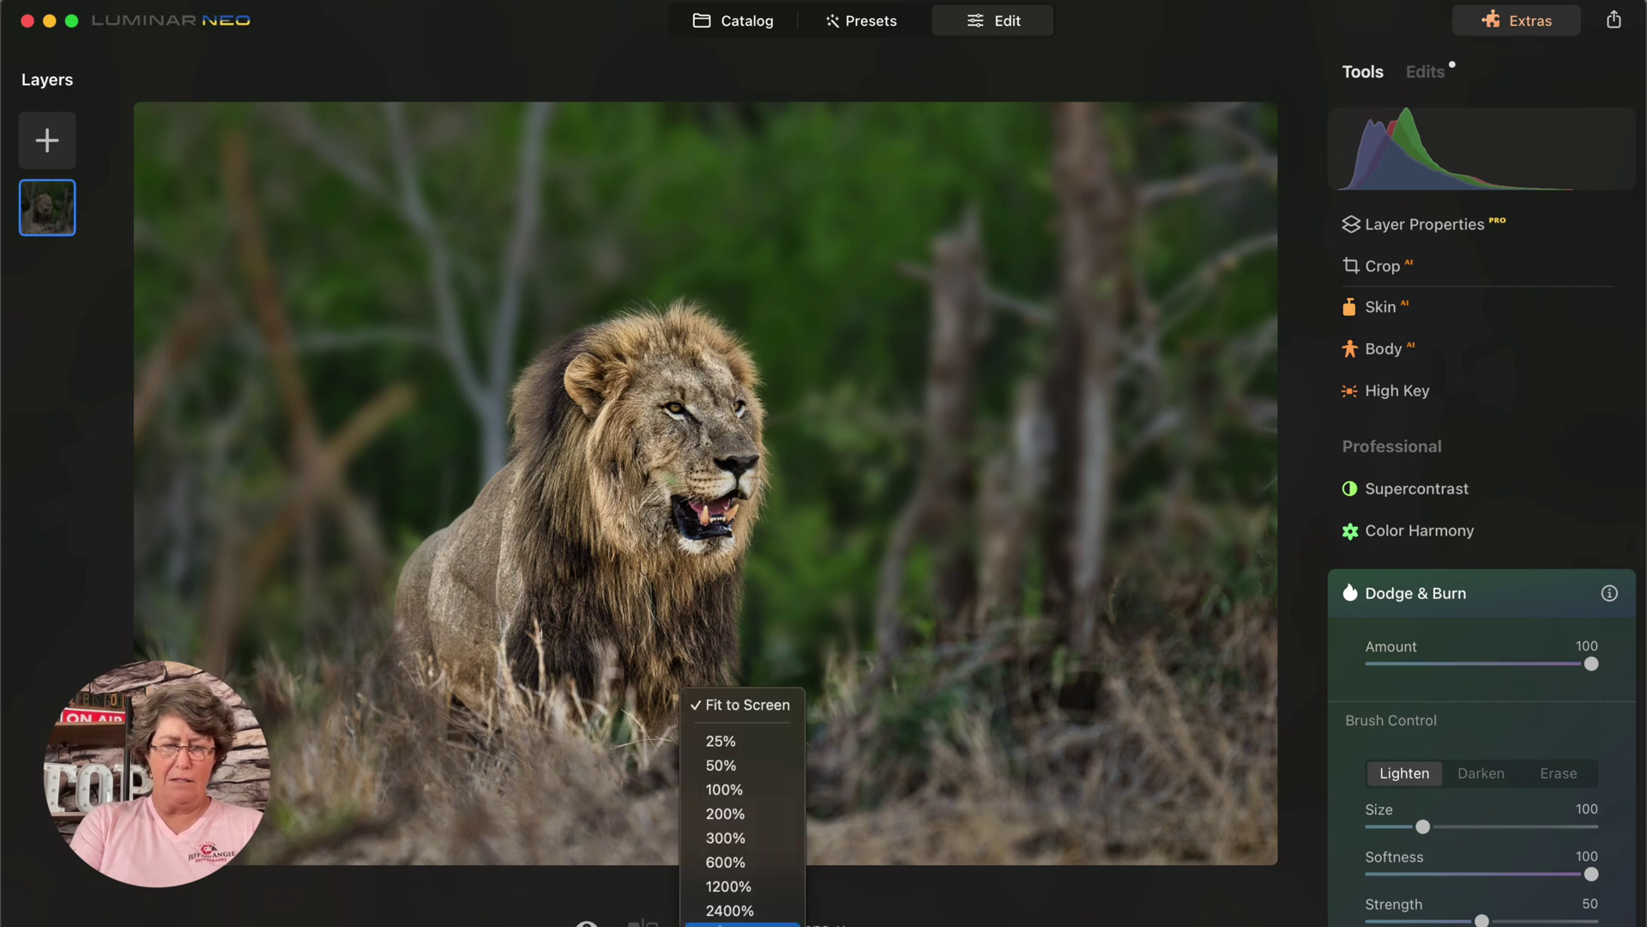
click(729, 789)
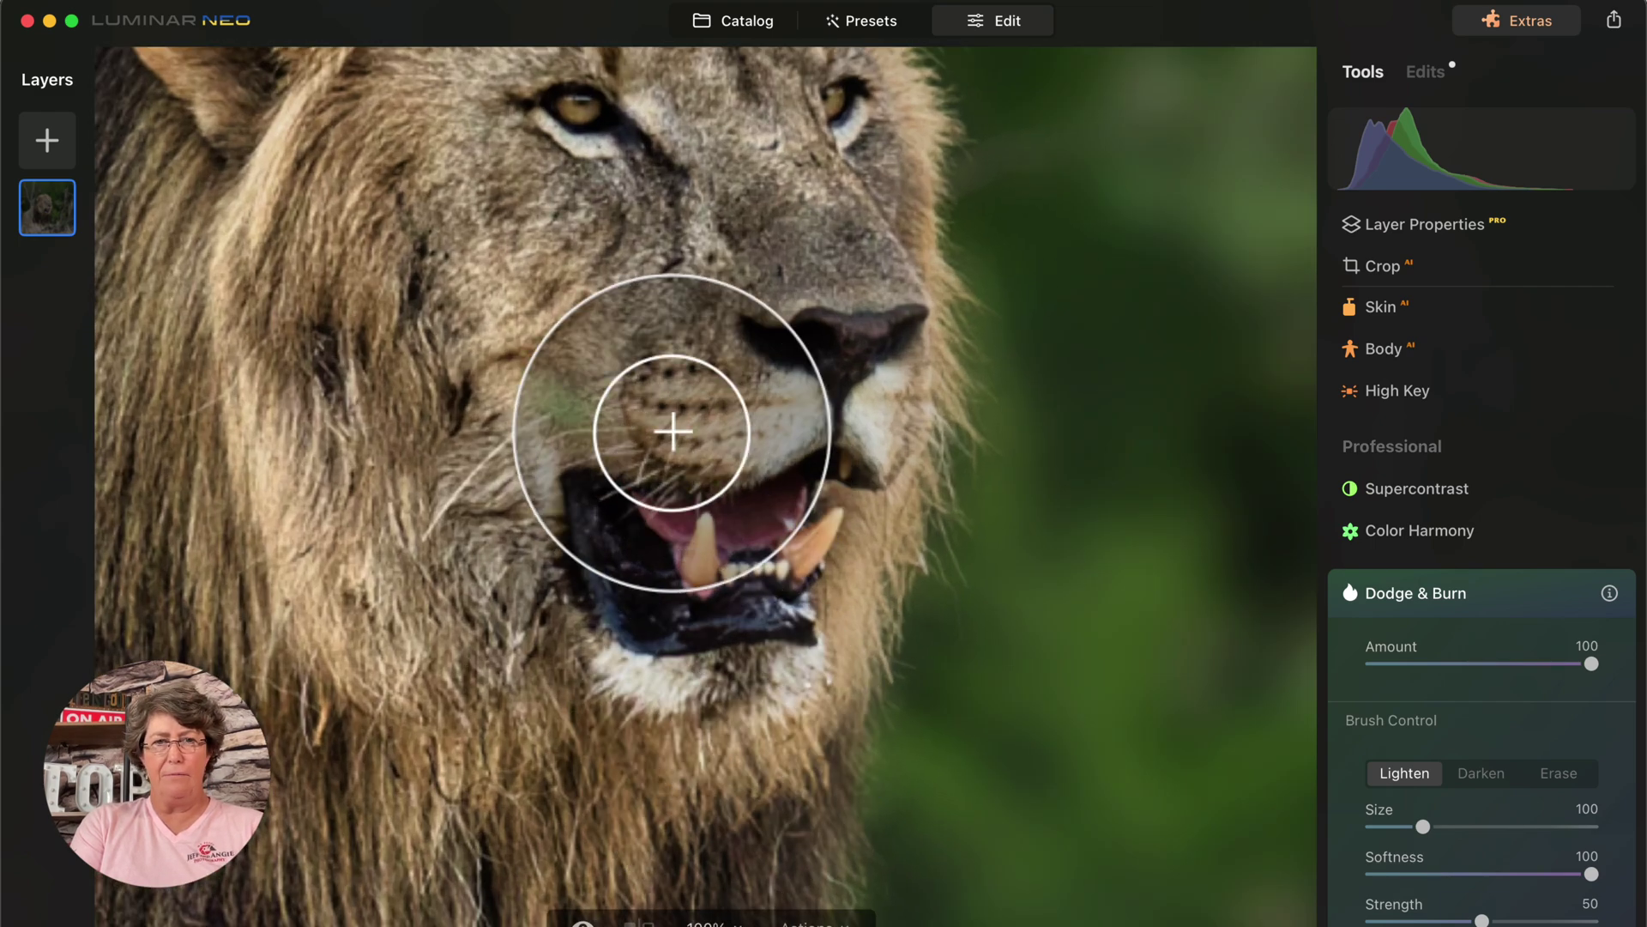
scroll(677, 436, up, 10)
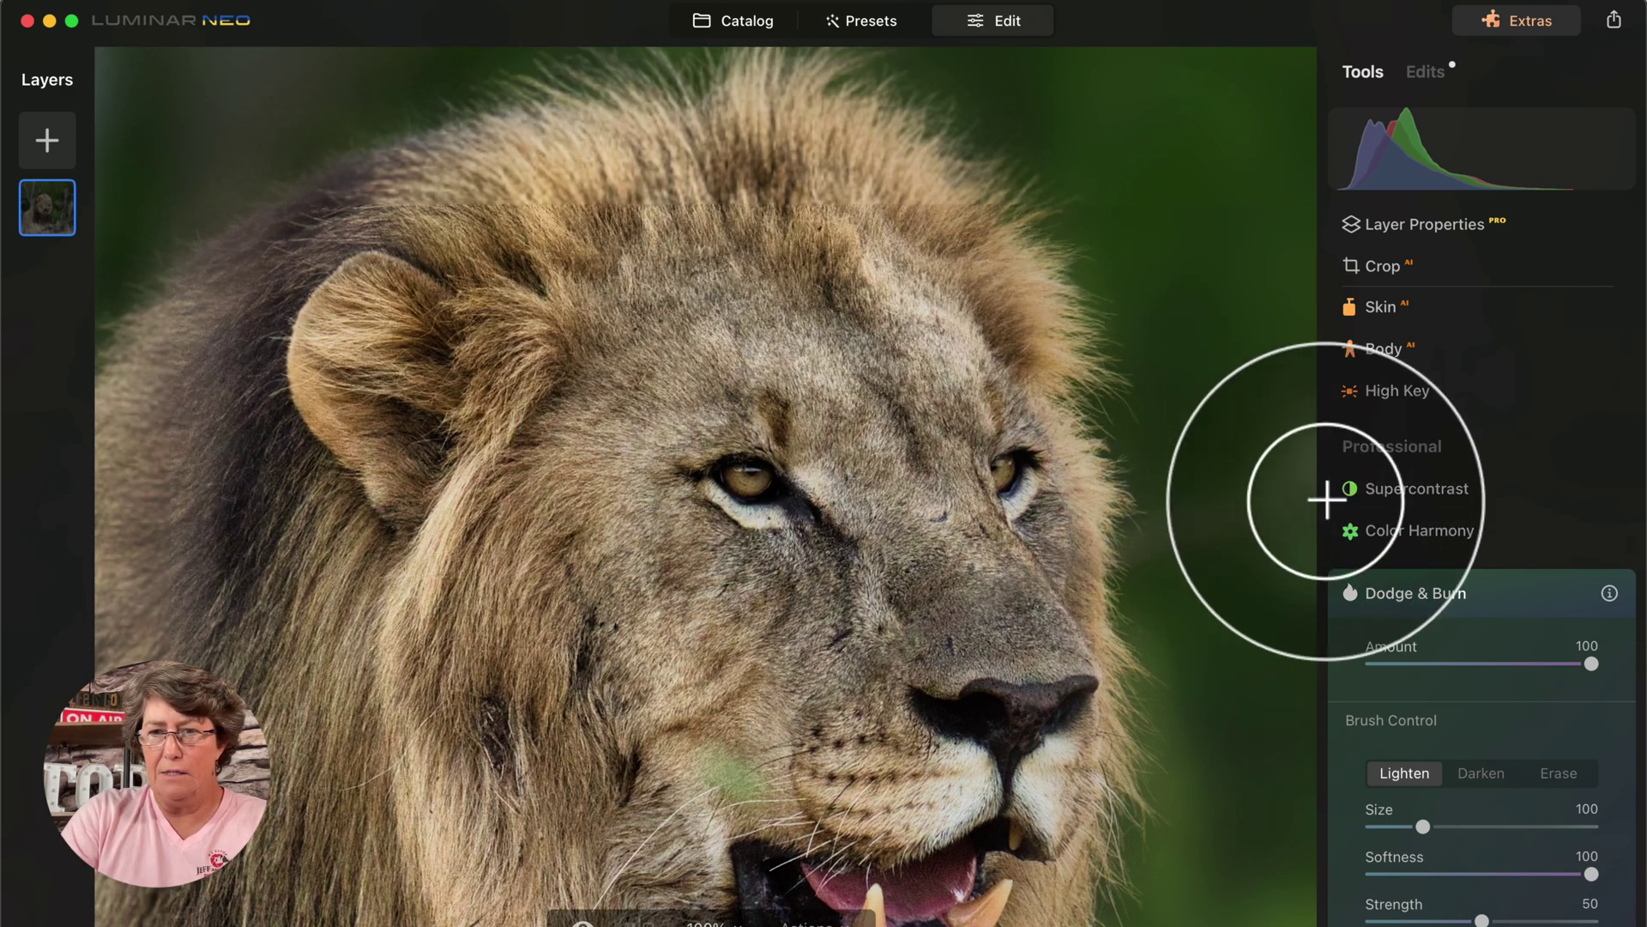
drag(1423, 826, 1373, 826)
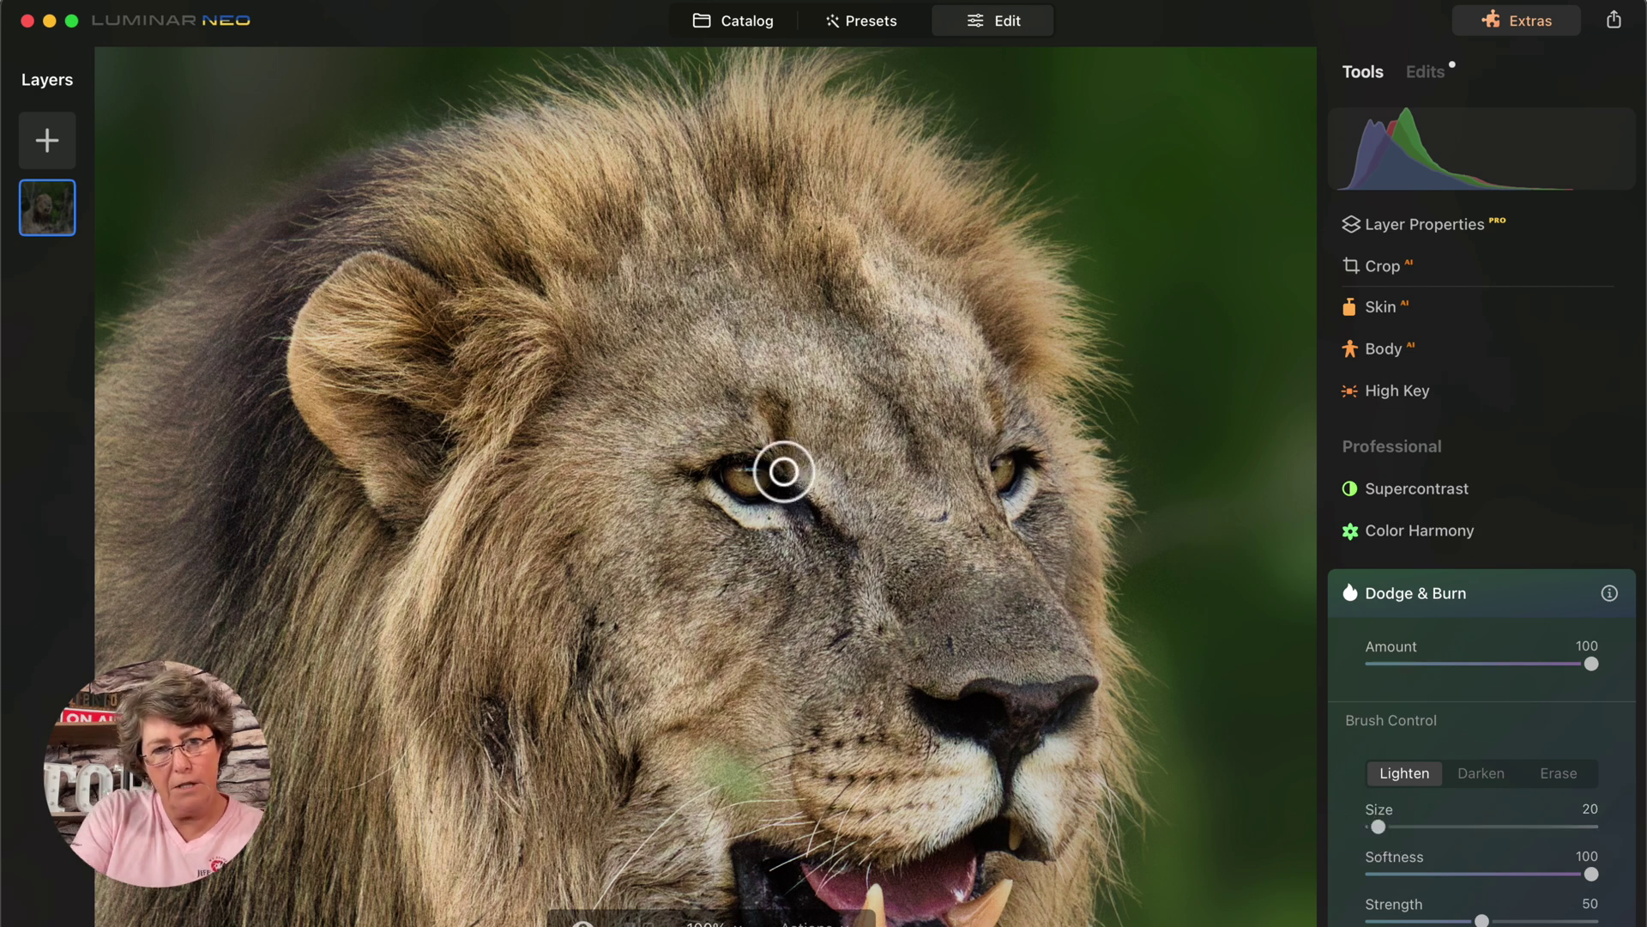
drag(767, 483, 722, 474)
mouse_move(970, 488)
mouse_down()
mouse_move(1008, 460)
mouse_move(998, 481)
mouse_up()
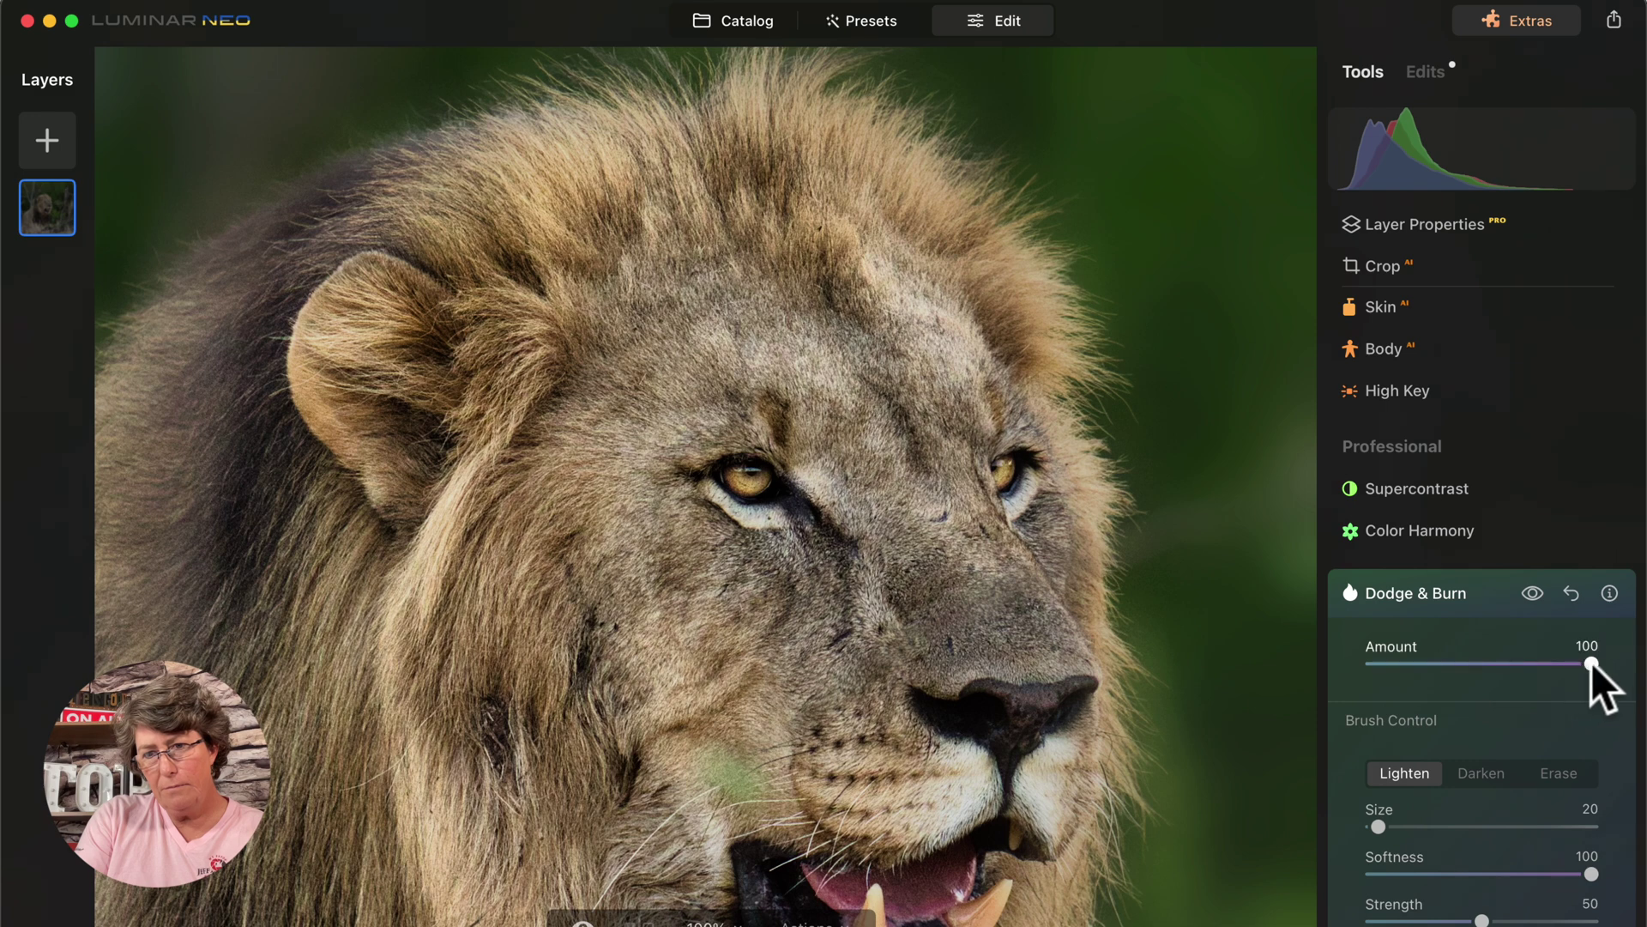
Reduce the Dodge & Burn Amount to 80, preview the eye lightening off and on, and close the tool.
drag(1592, 663, 1548, 663)
click(1532, 593)
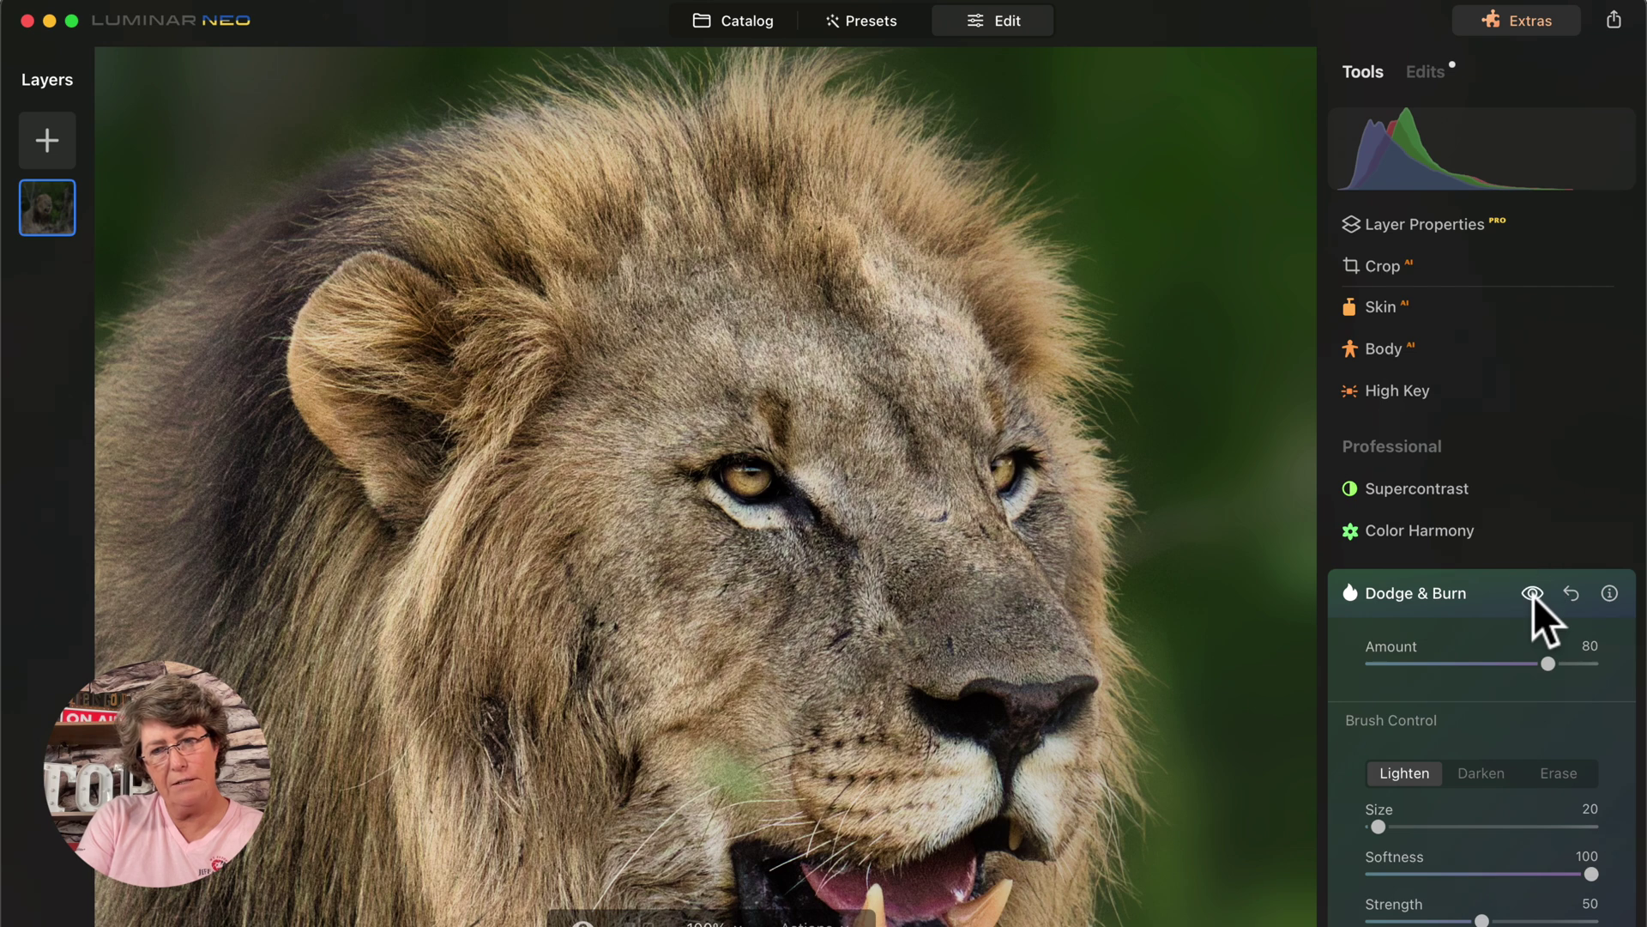
click(1454, 592)
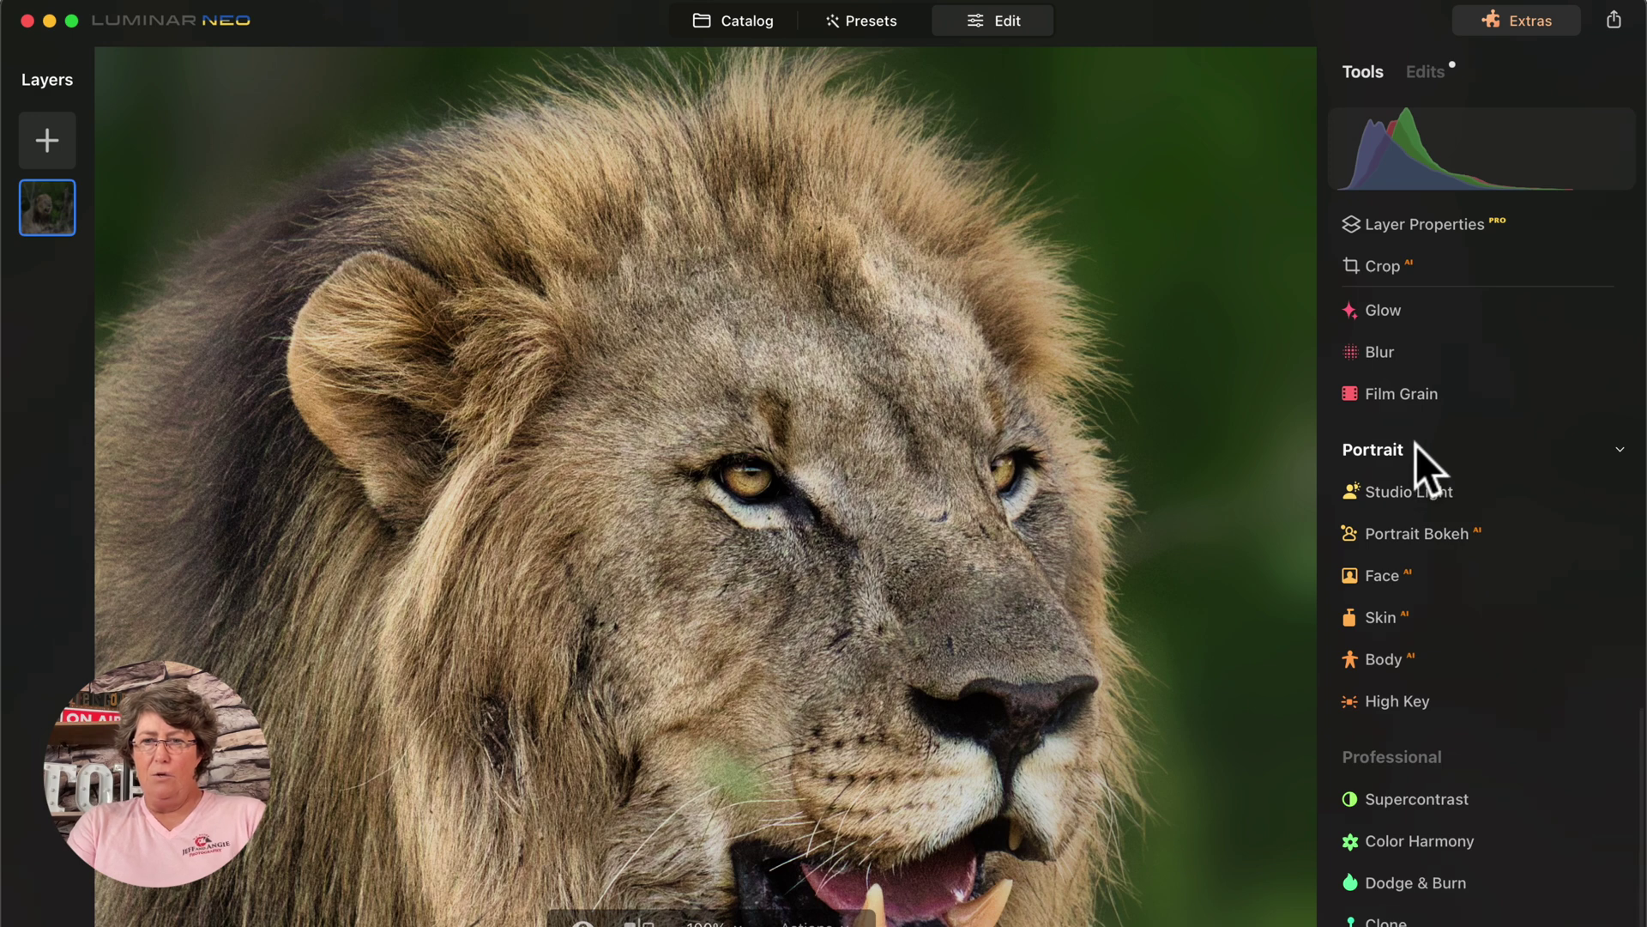
Fit the photo to the screen and set the Vibrance in the Color tool to 11.
scroll(1416, 445, up, 8)
scroll(1415, 445, up, 6)
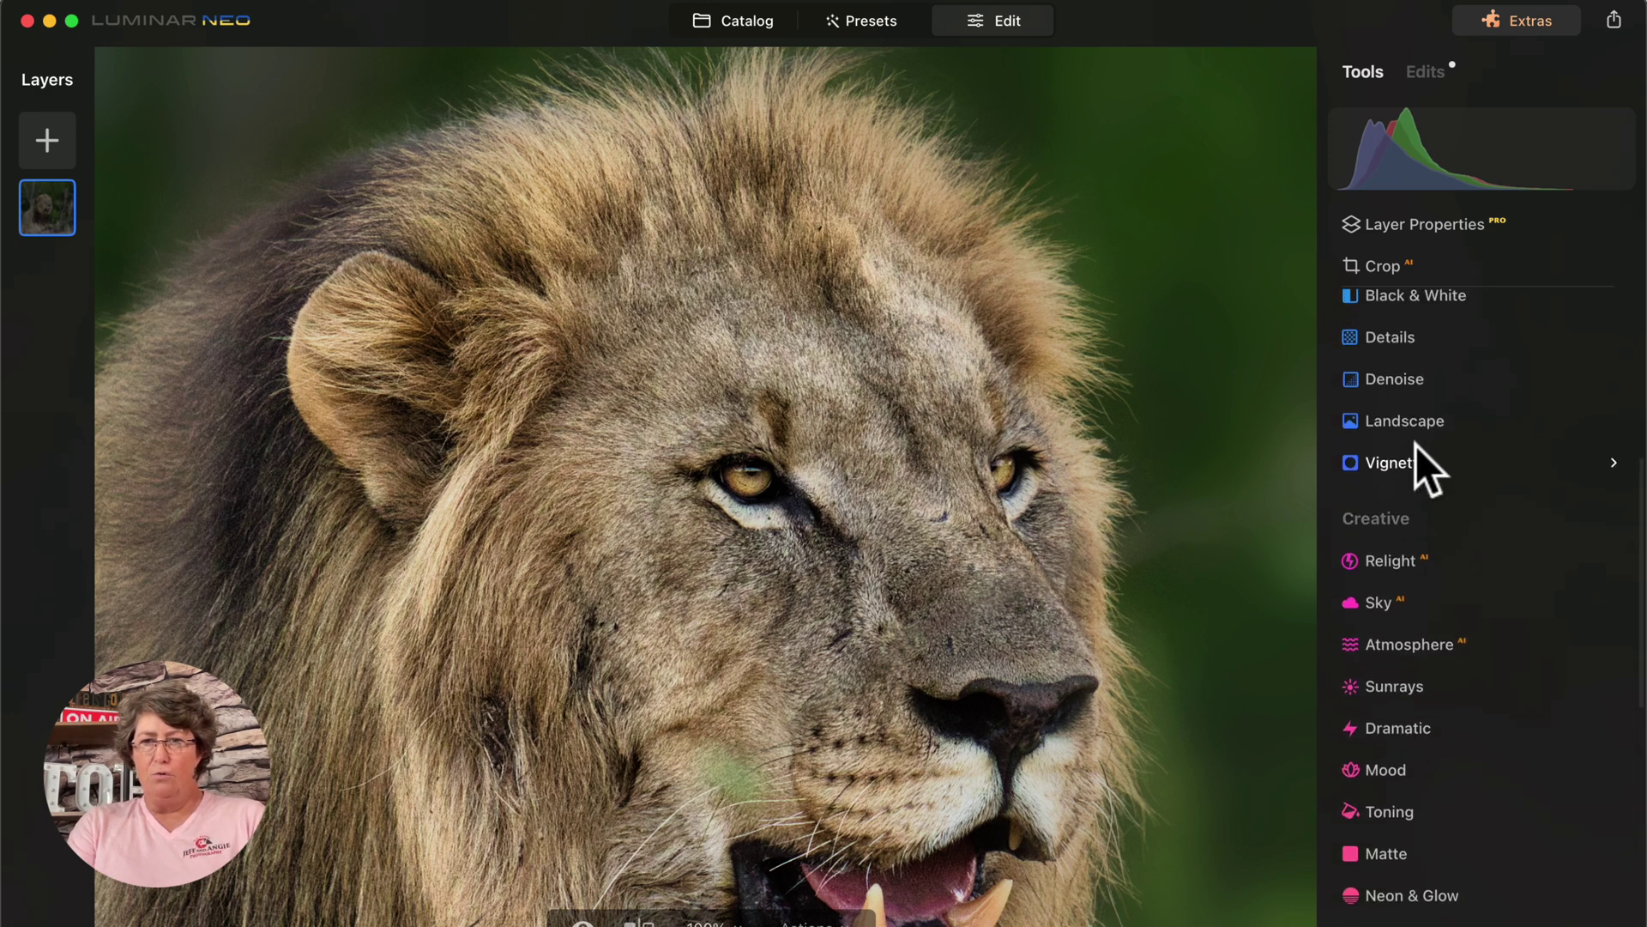
scroll(1416, 446, up, 3)
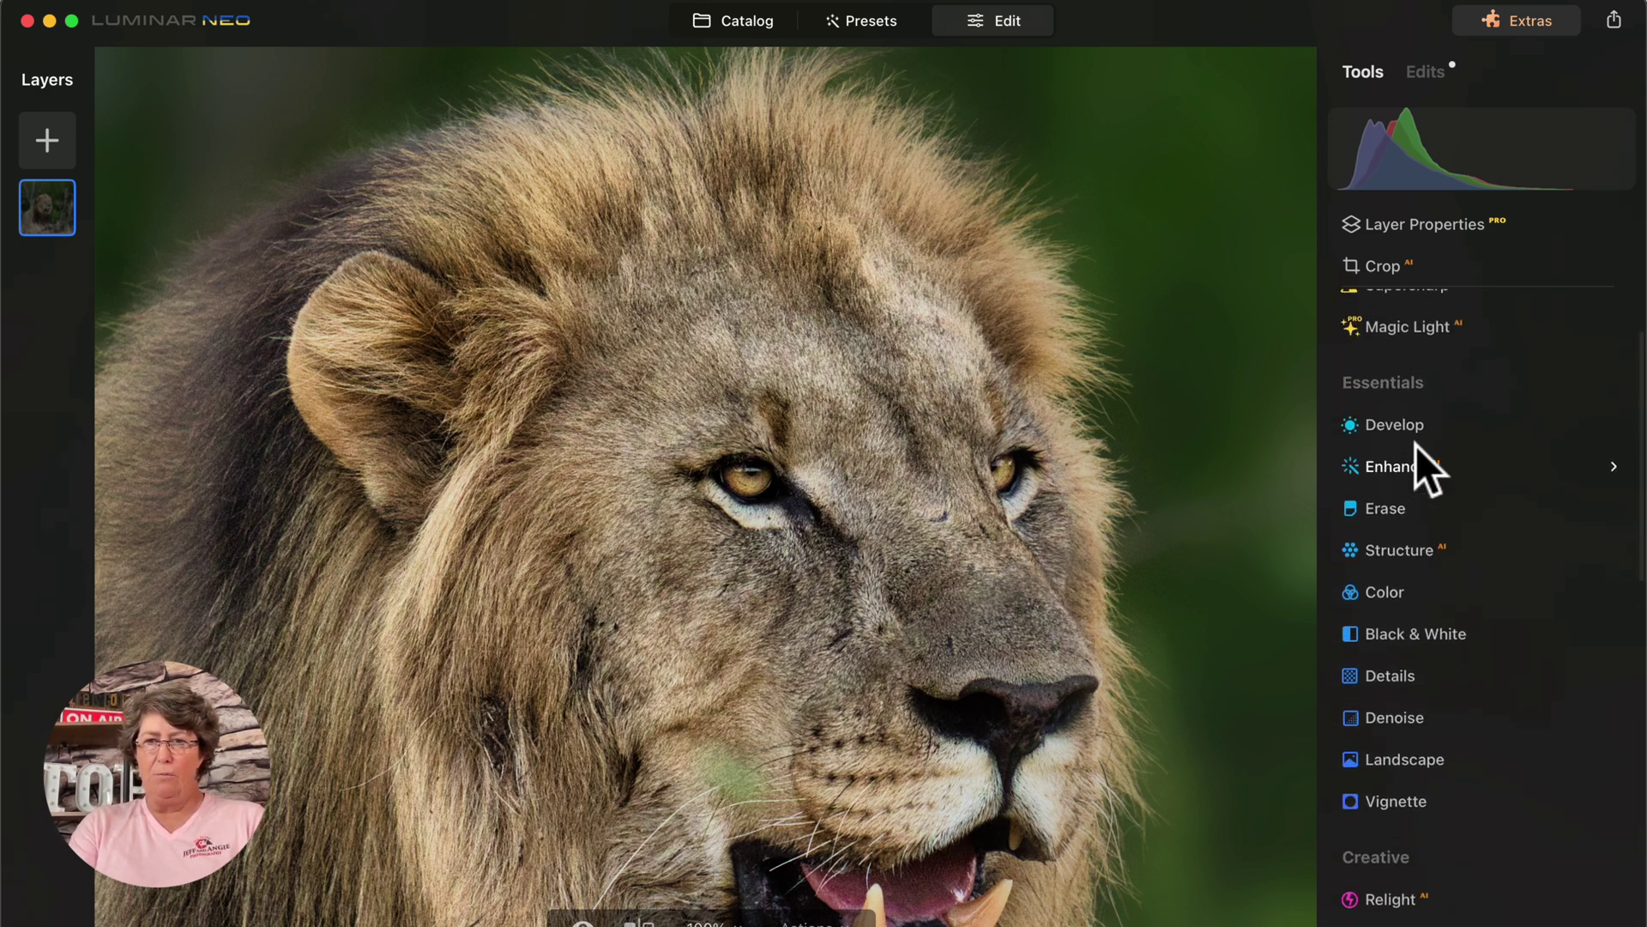
click(1407, 587)
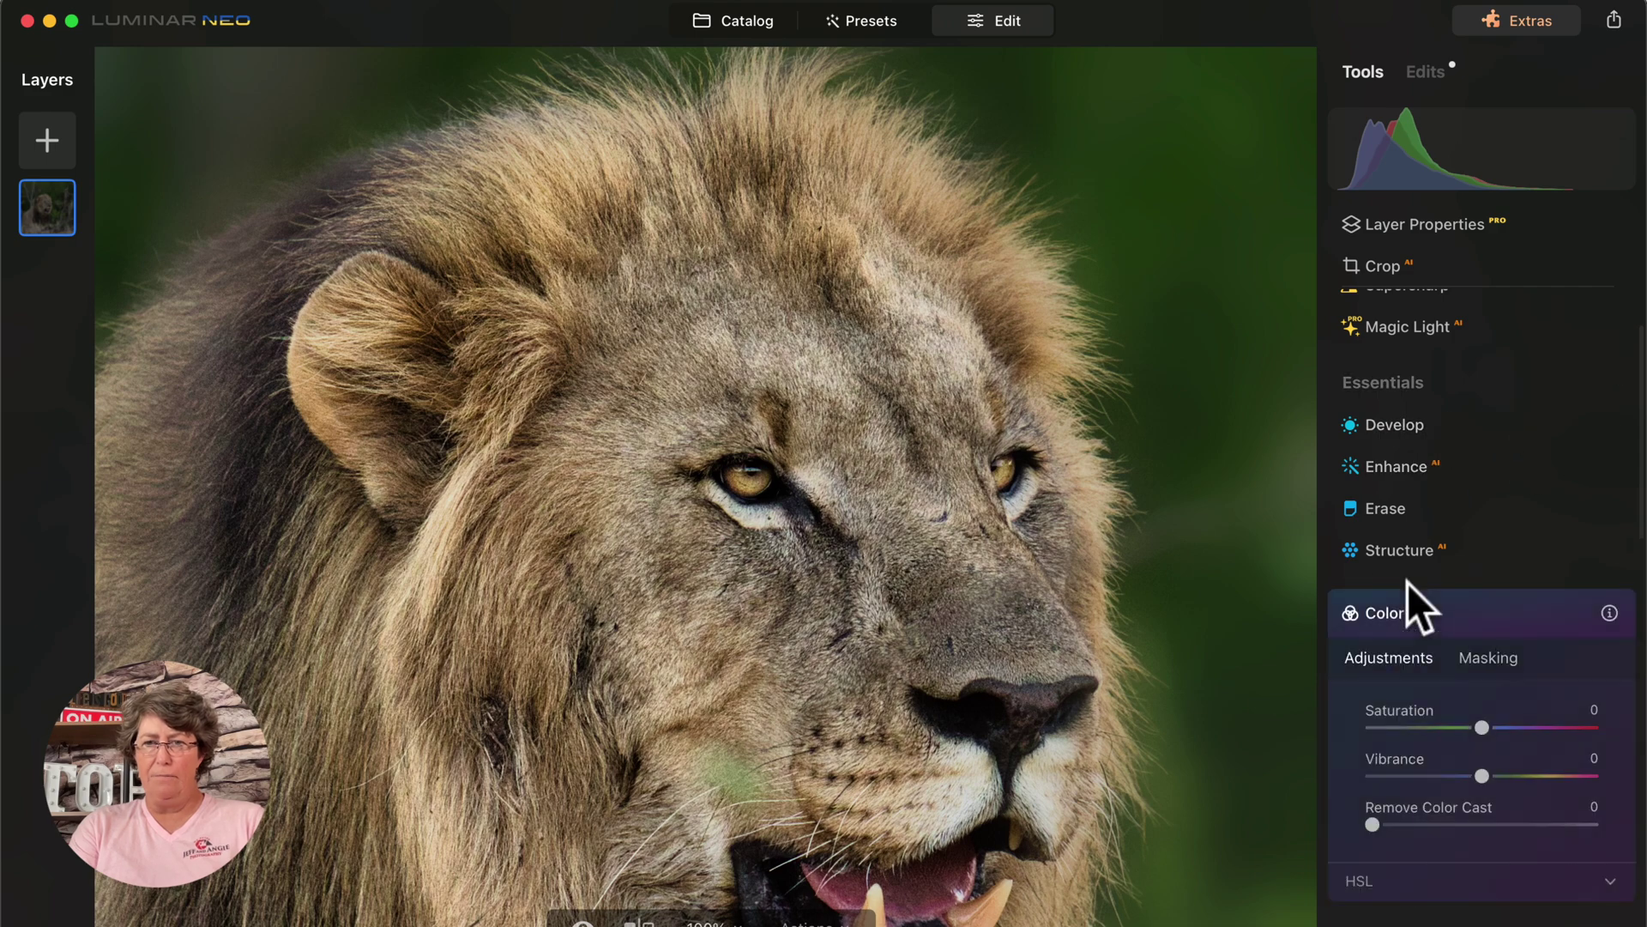
click(828, 556)
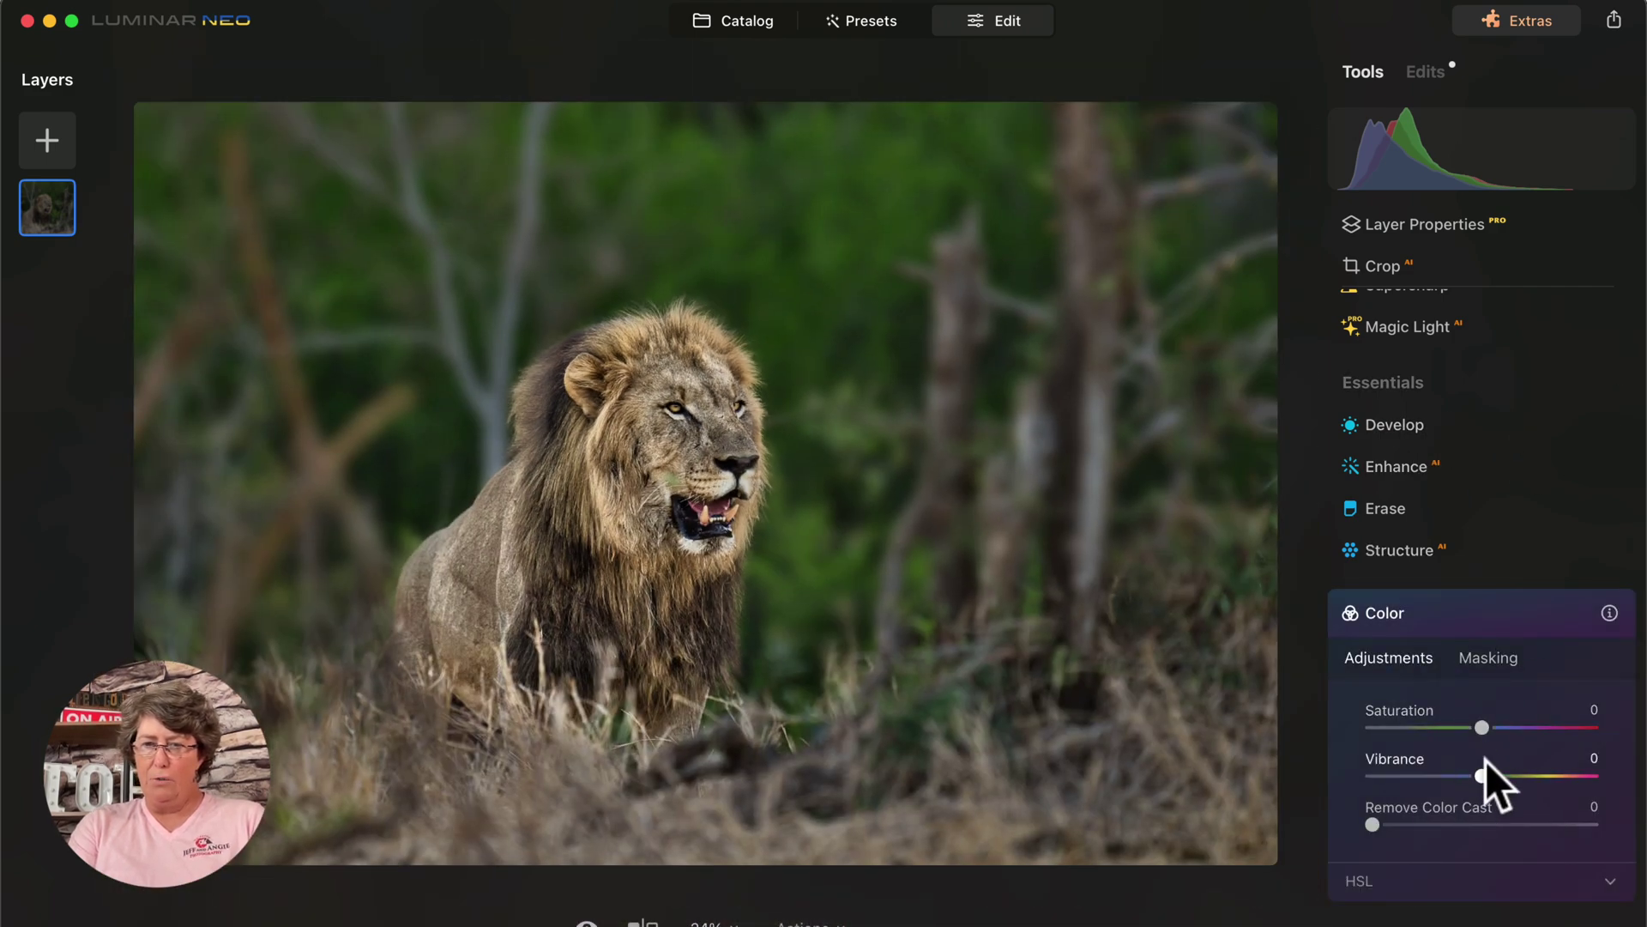
drag(1481, 774, 1495, 775)
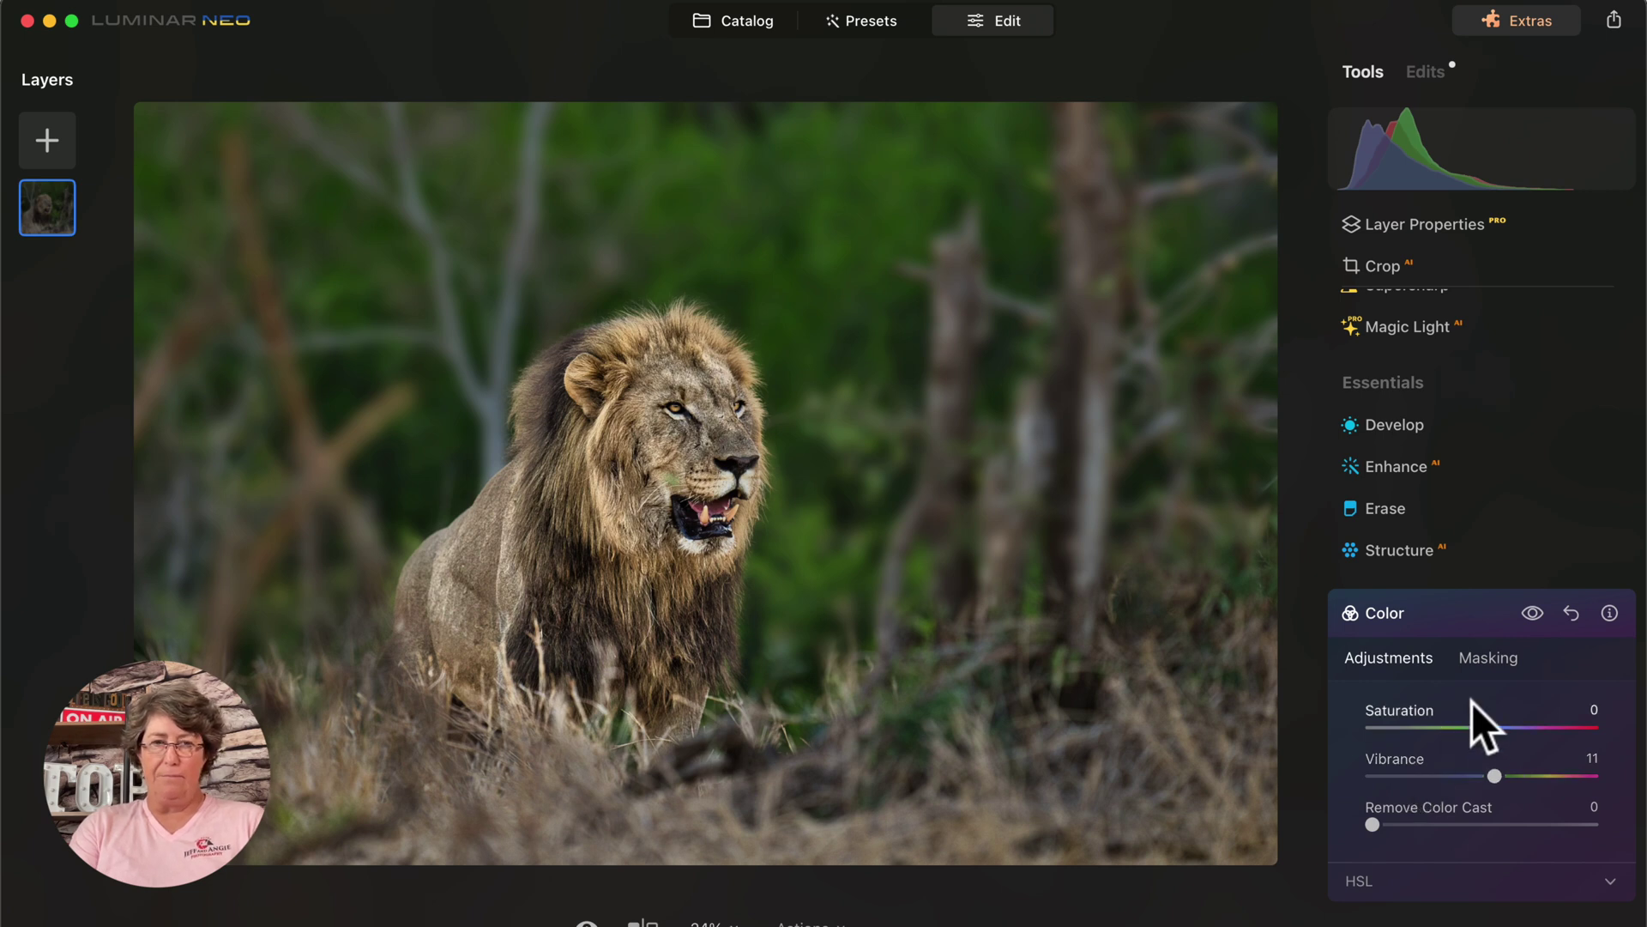
Set Highlights to -53 in a new Develop adjustment, compare it off and on, and view the photo full screen.
click(1412, 425)
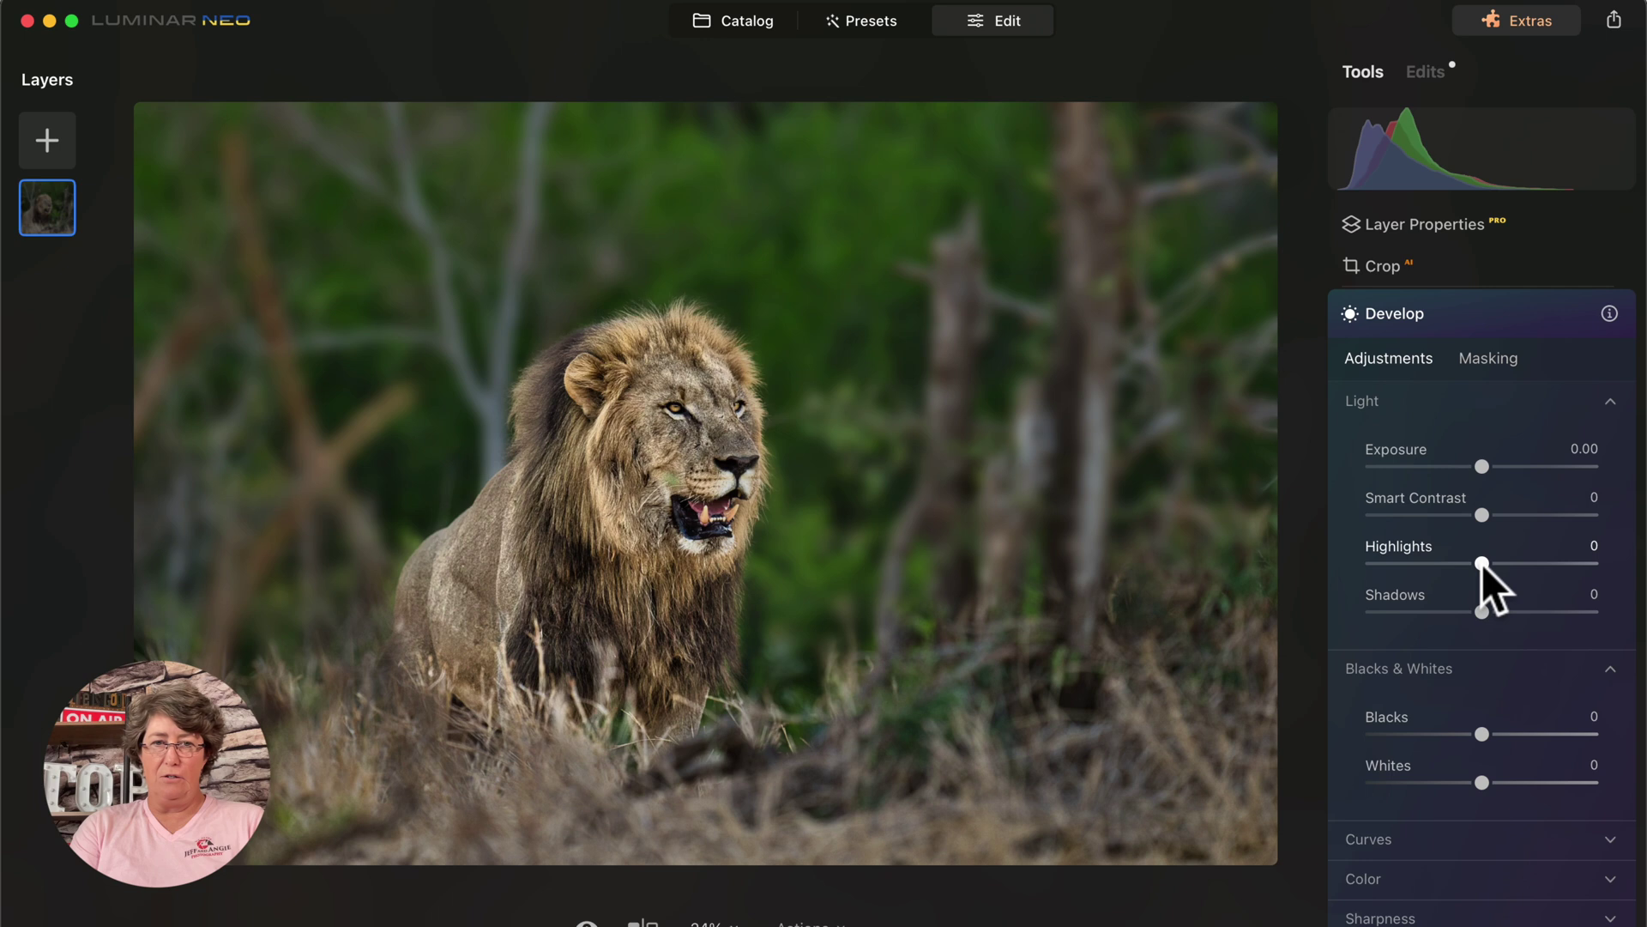
drag(1481, 563, 1429, 567)
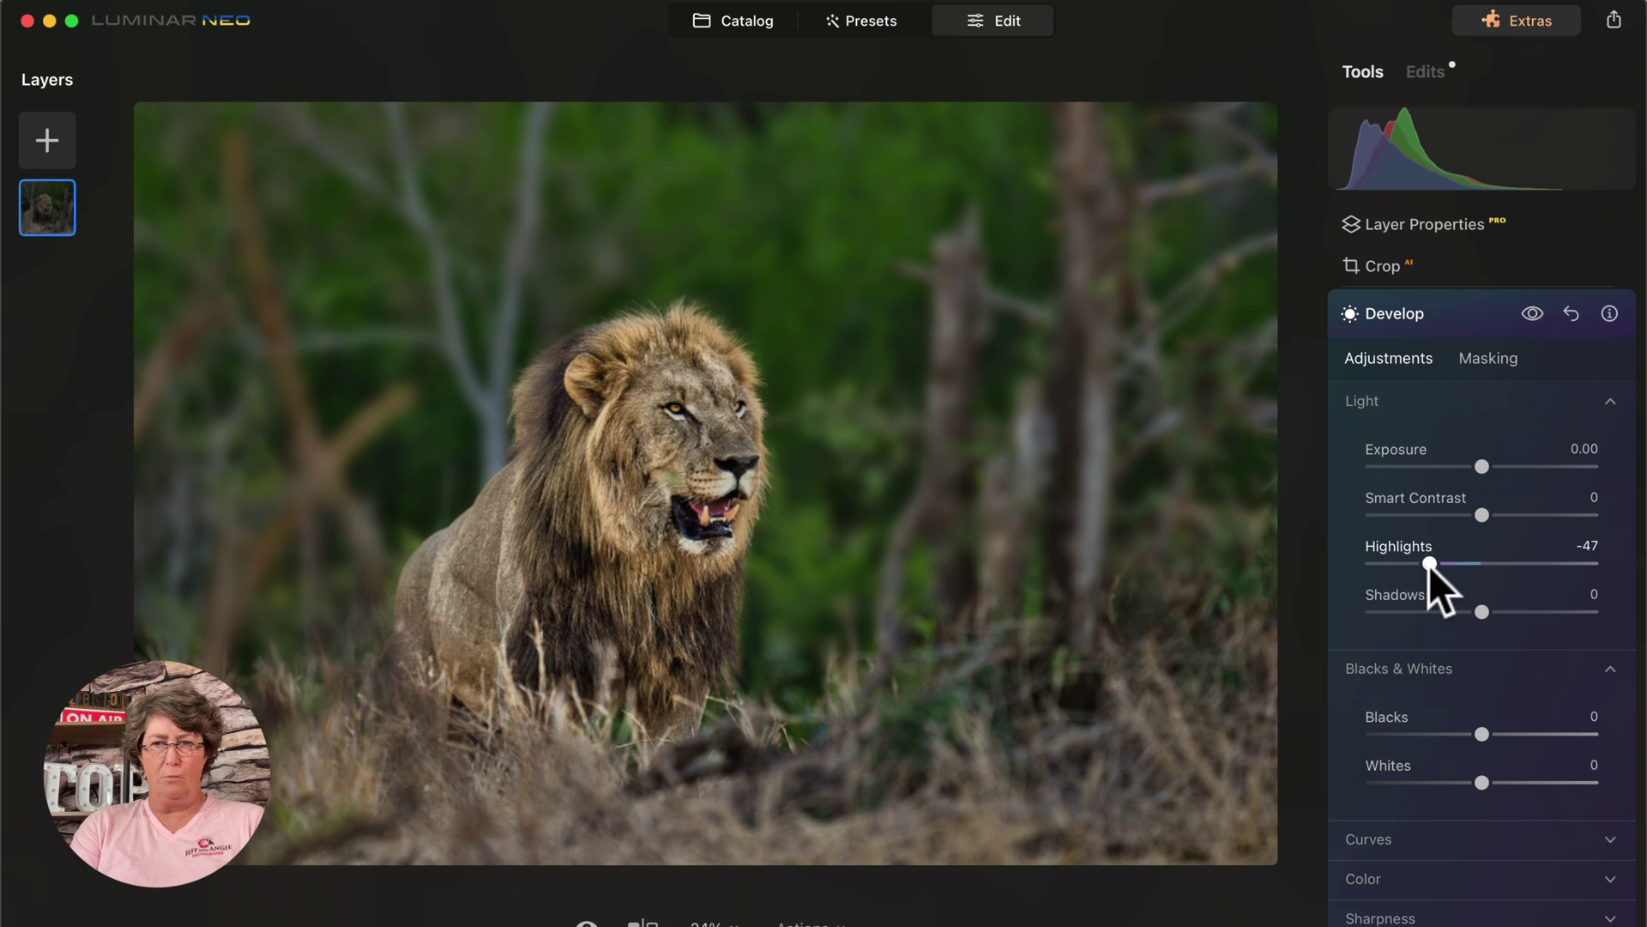
click(1532, 314)
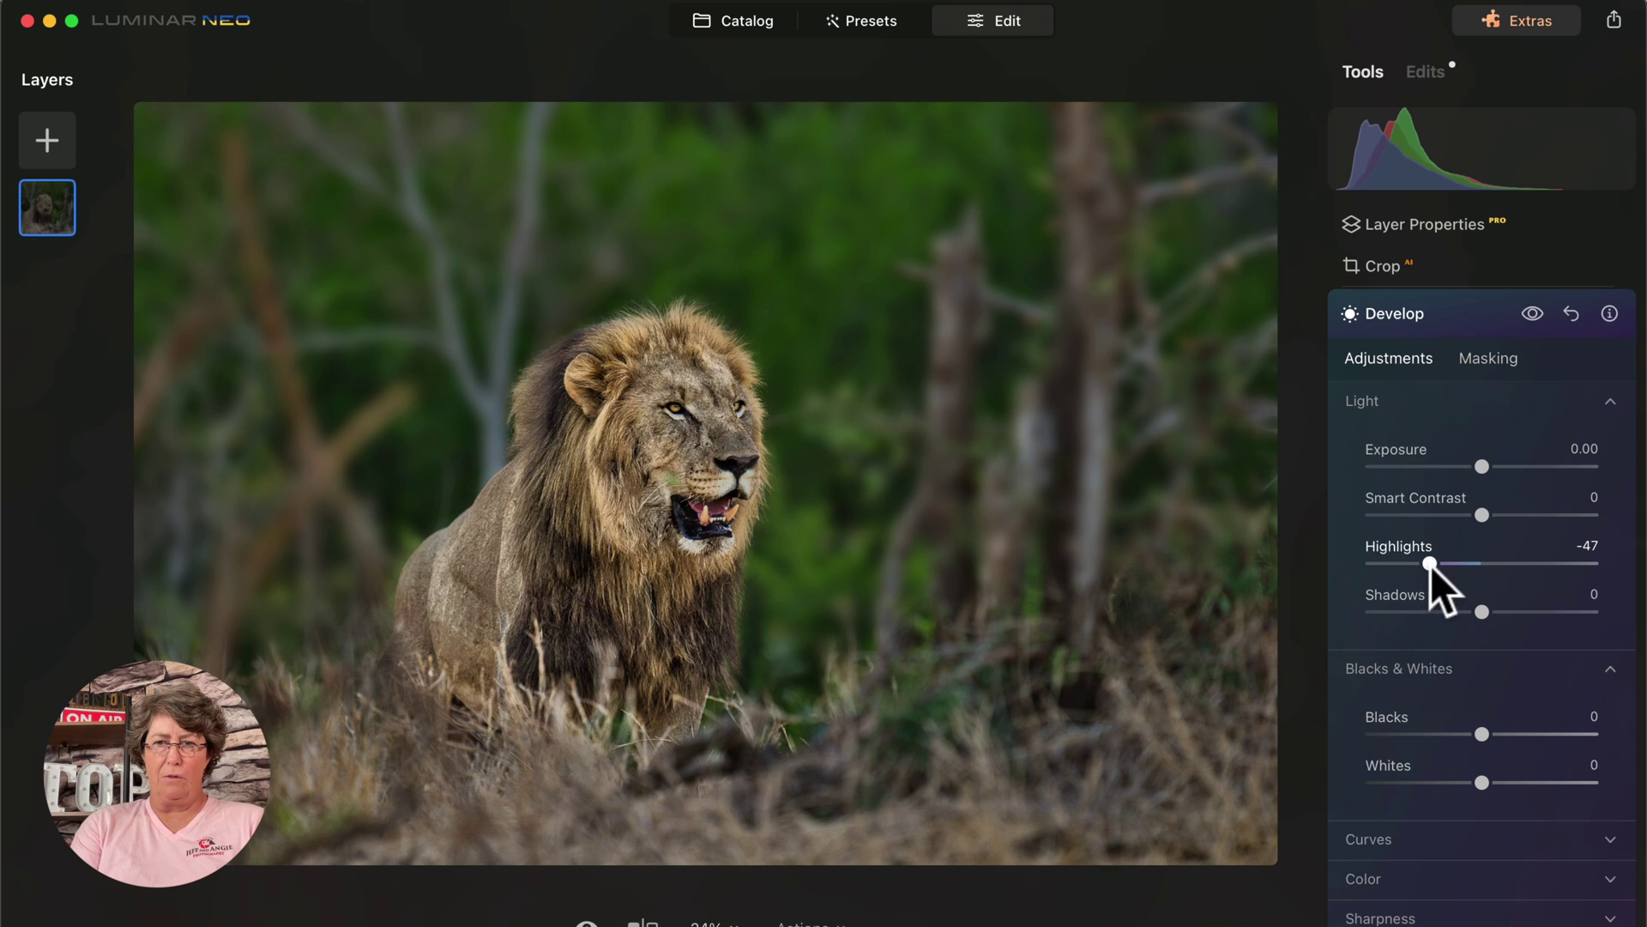
drag(1429, 566, 1423, 563)
click(1532, 314)
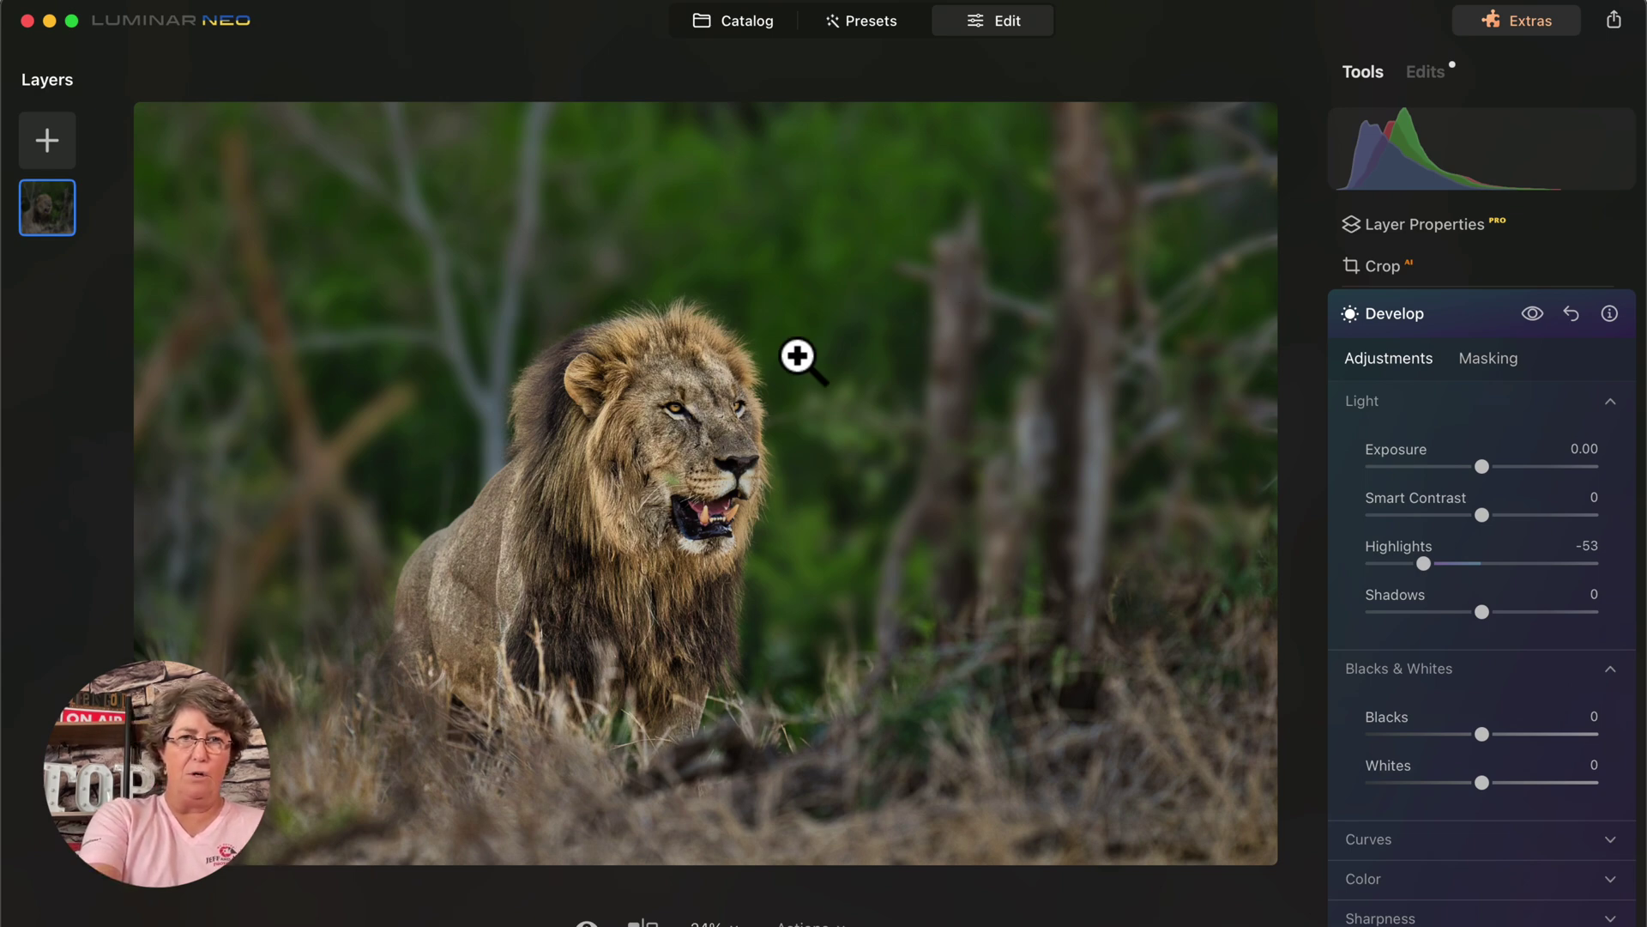
key(f)
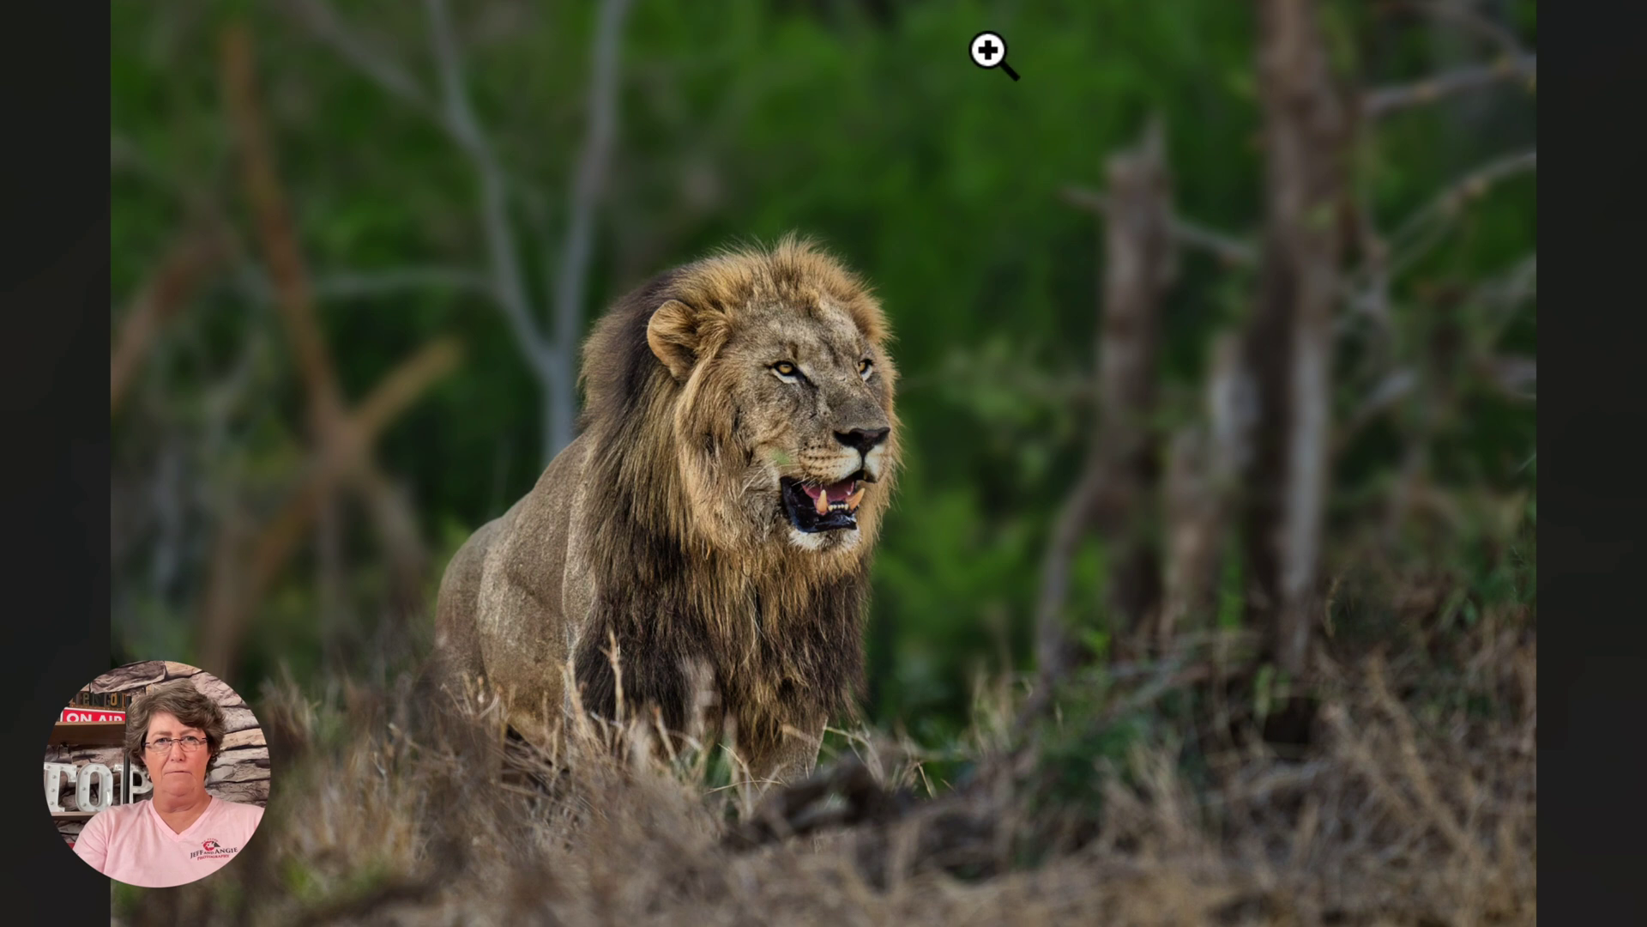